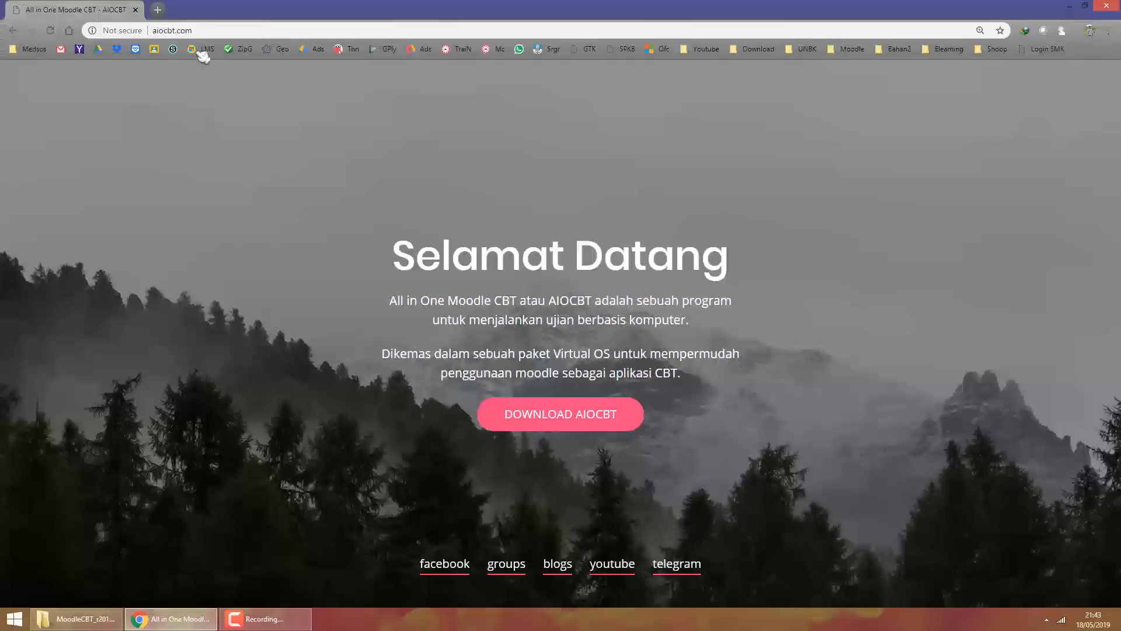
Load aiocbt.com, open its AIOCBT download portal and log in with the prefilled account.
left_click(210, 31)
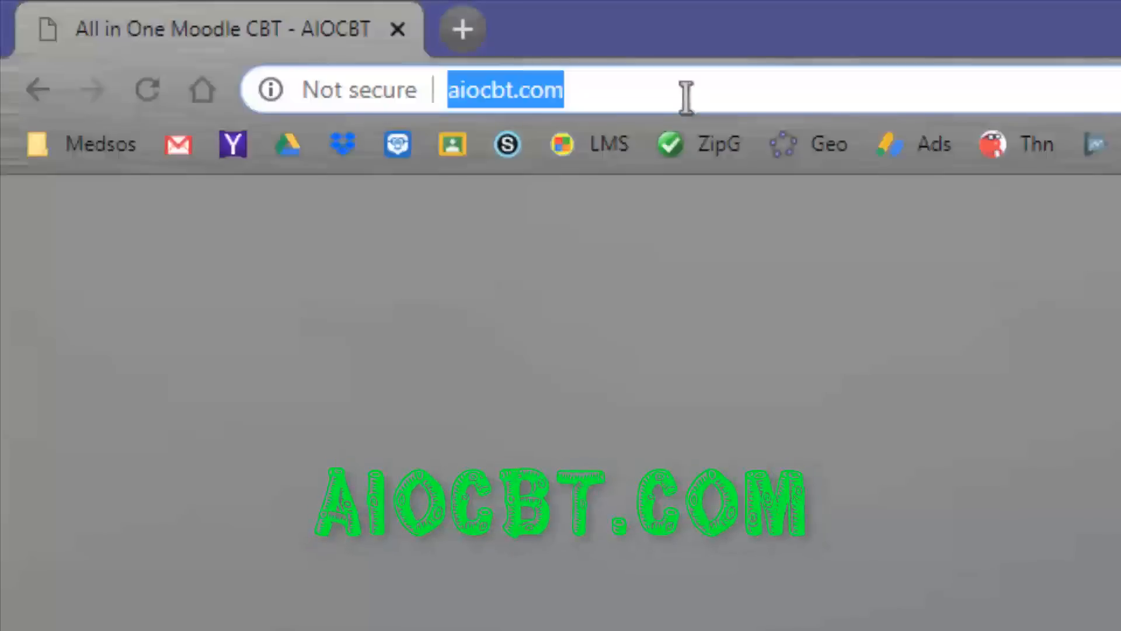
key("Return")
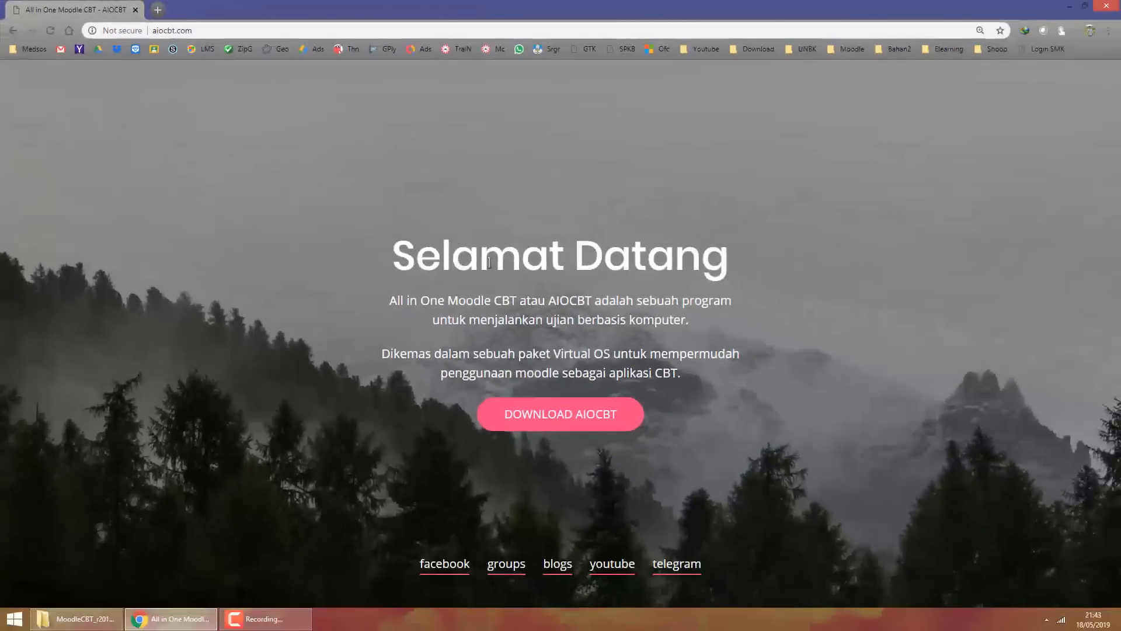
left_click_drag(489, 262, 715, 269)
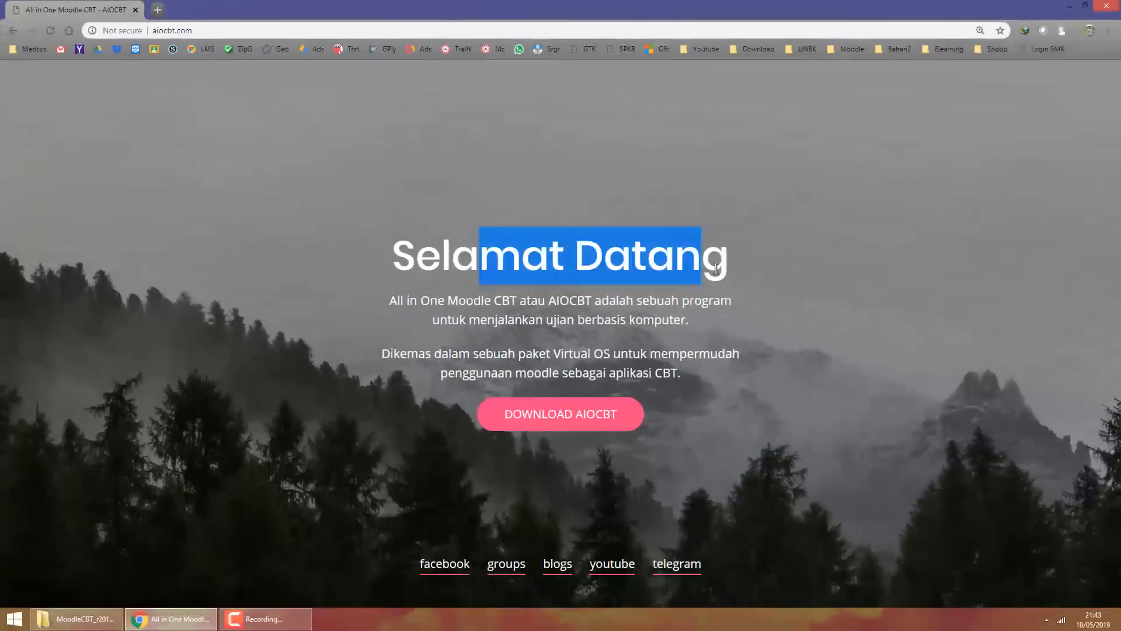
left_click(812, 304)
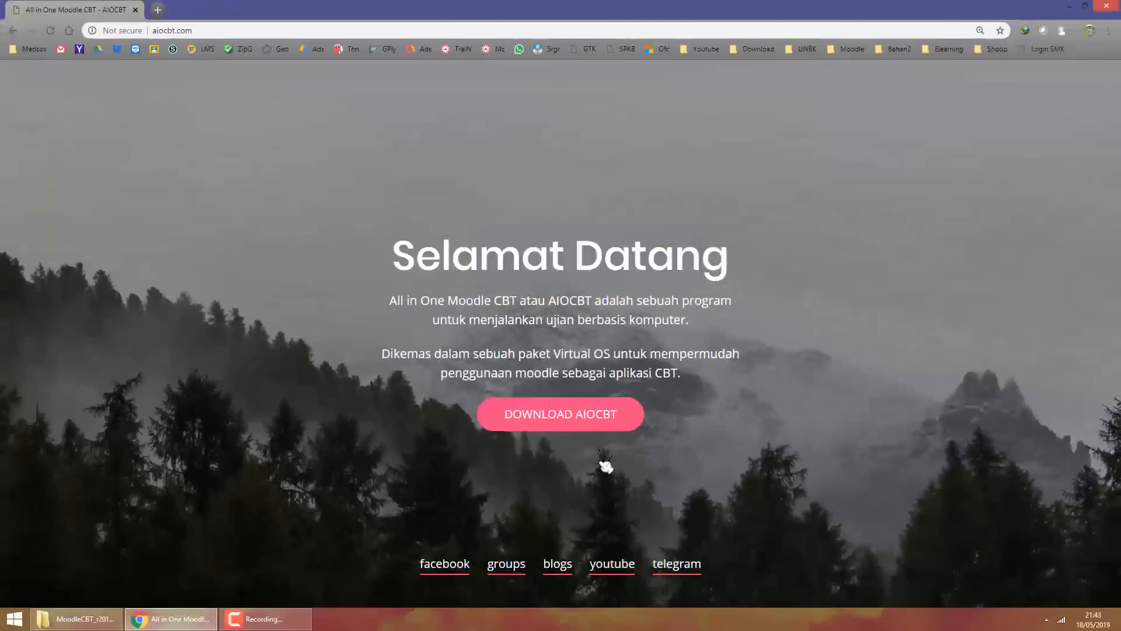
left_click(540, 416)
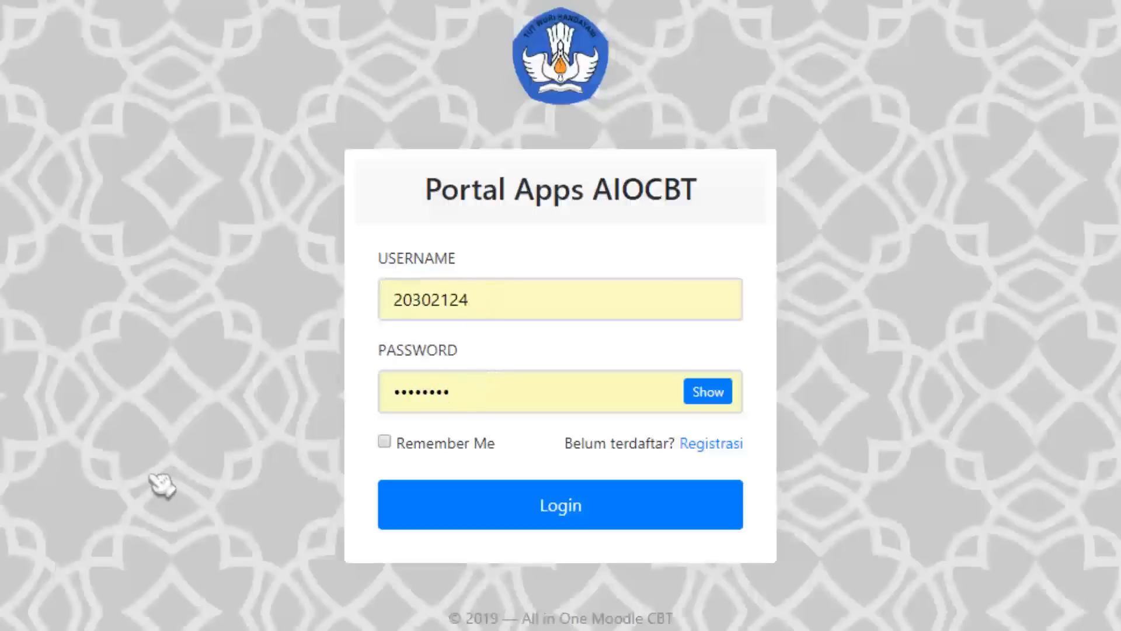
left_click(504, 516)
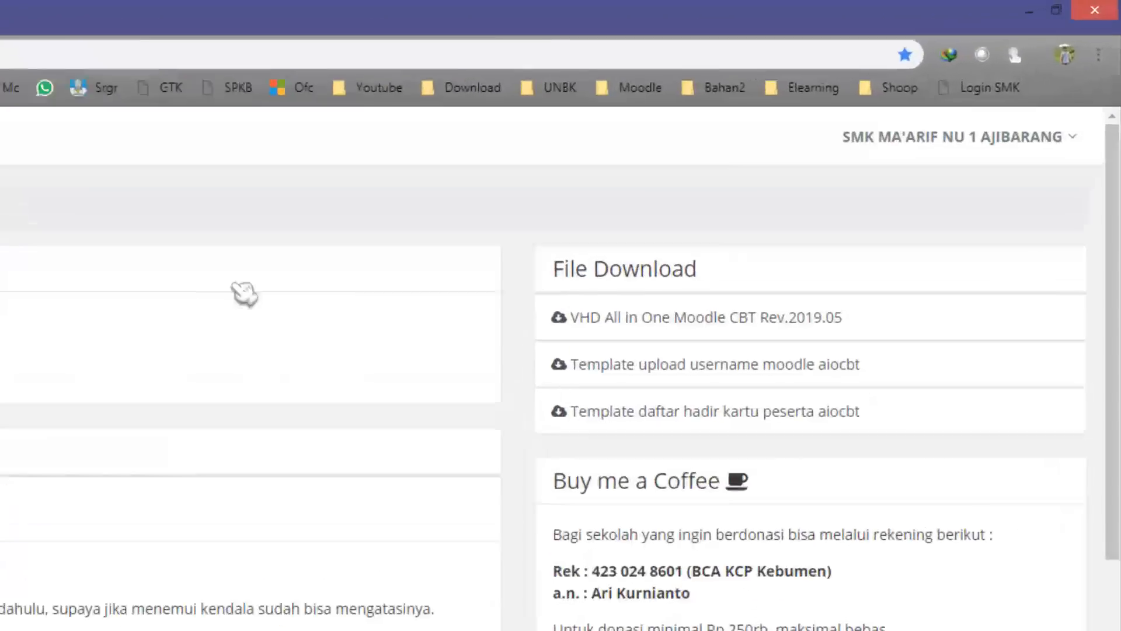
Open the download link for VHD All in One Moodle CBT Rev.2019.05 from the portal's file downloads.
left_click_drag(564, 268, 724, 276)
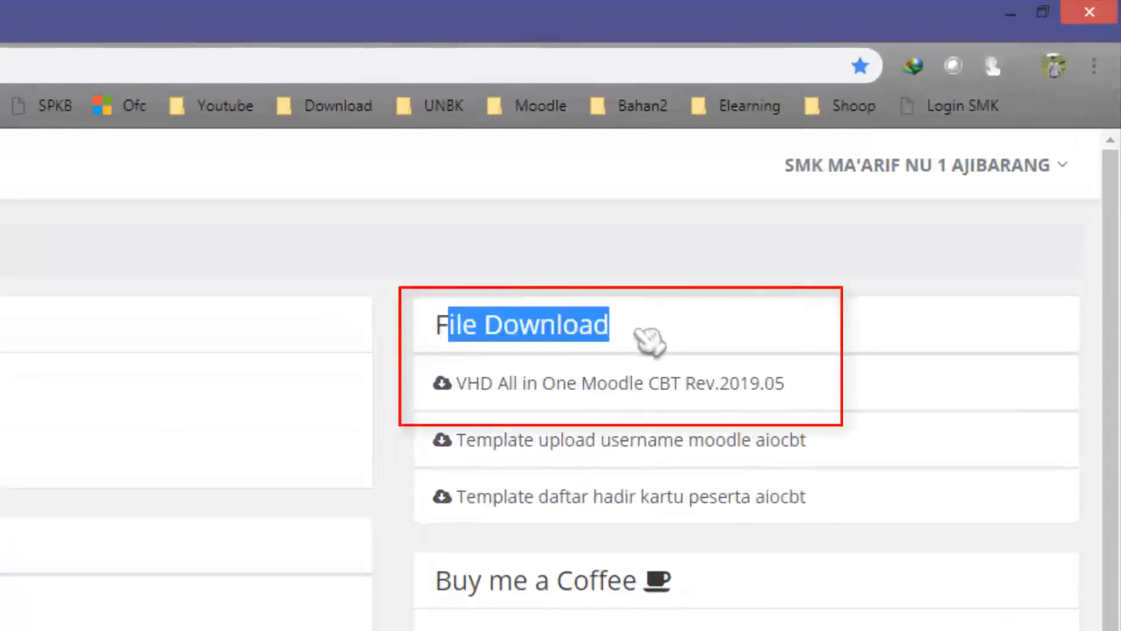
left_click(529, 316)
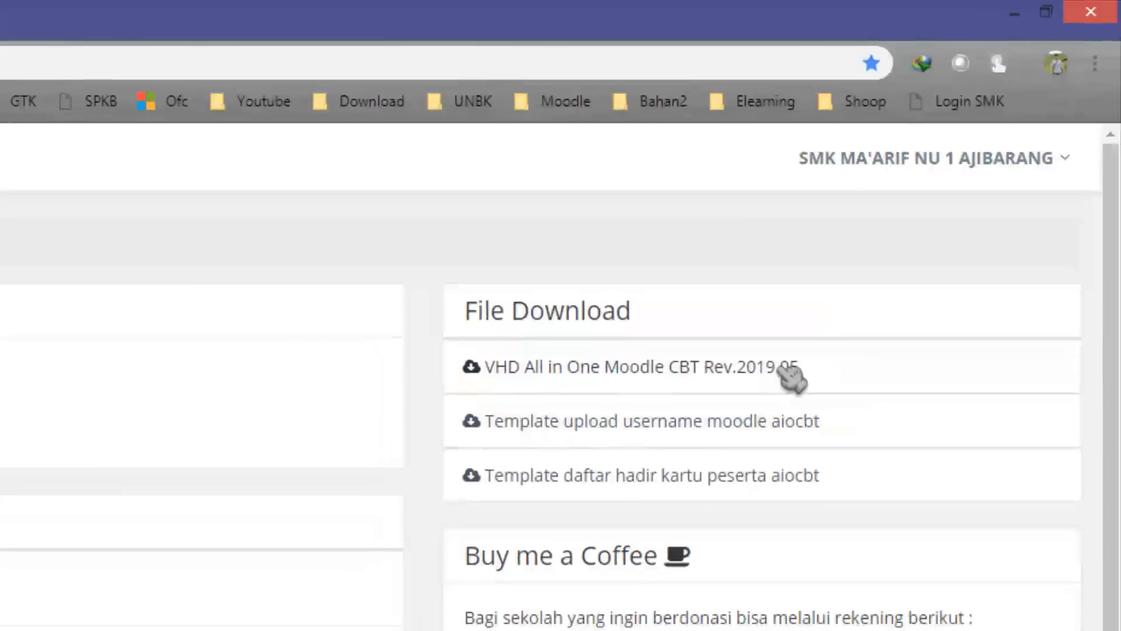
left_click(769, 386)
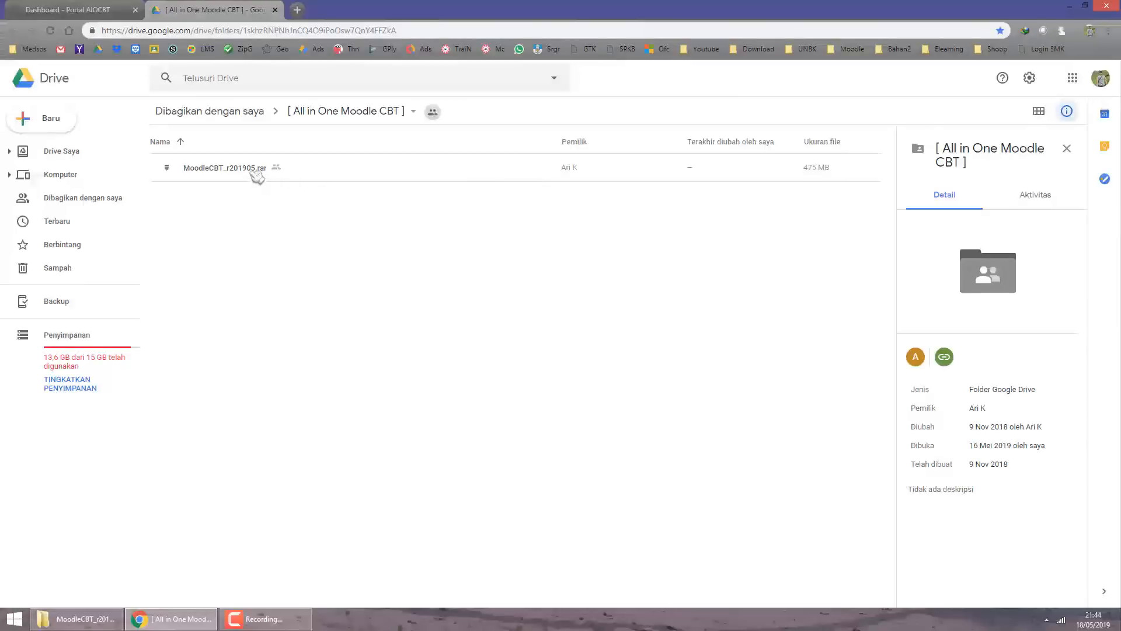
Examine the details and download option of MoodleCBT_r201905.rar in the shared Drive folder.
left_click(817, 196)
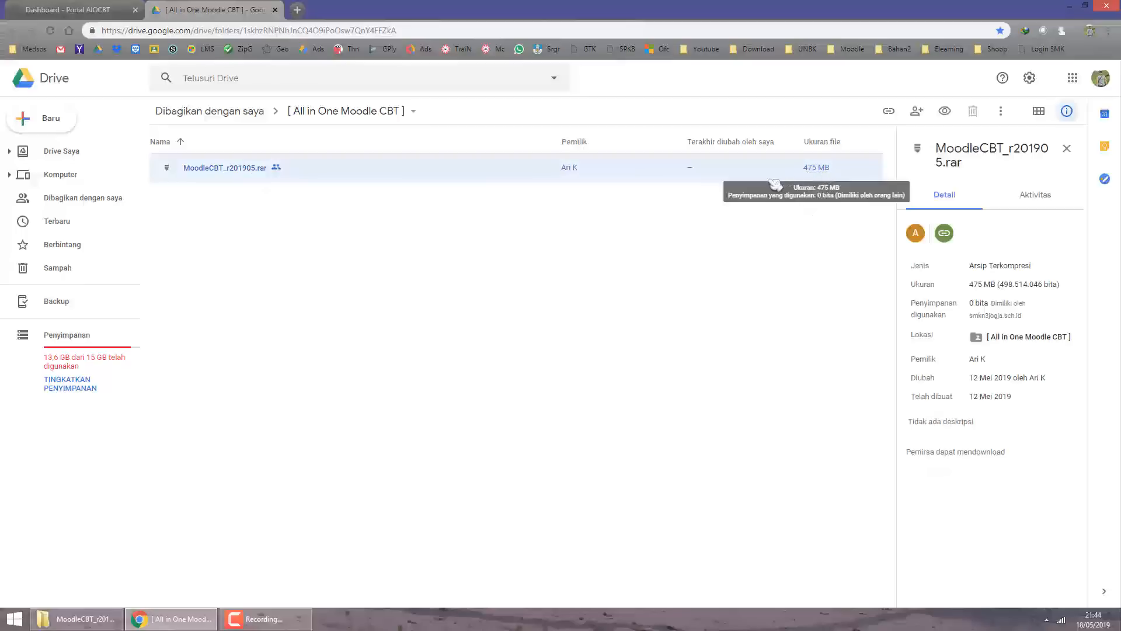
right_click(472, 174)
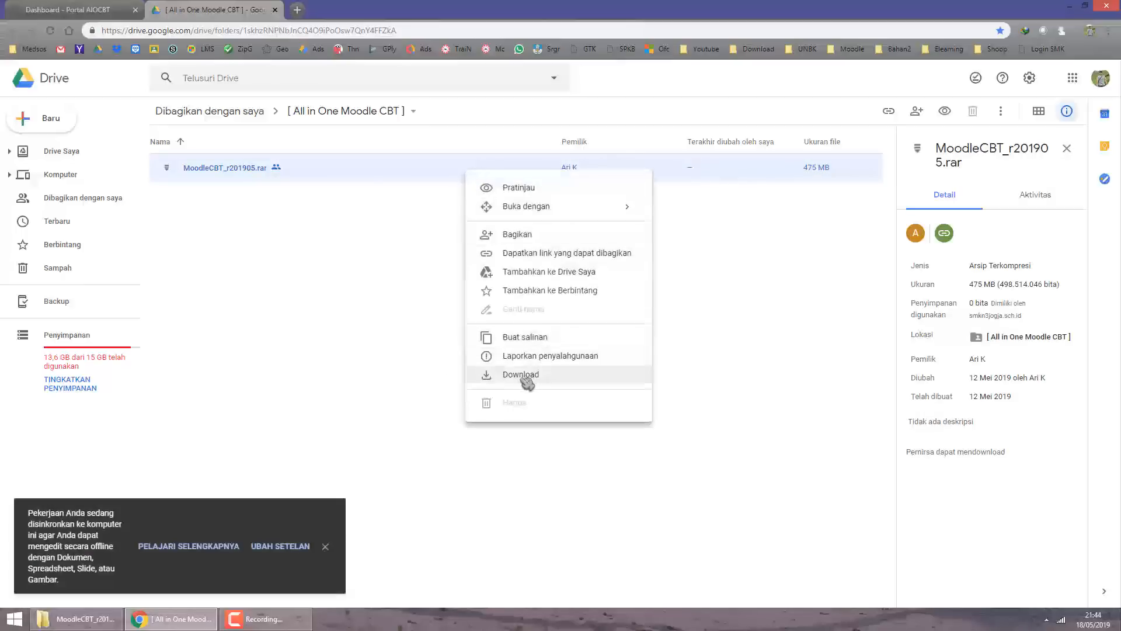
left_click(305, 257)
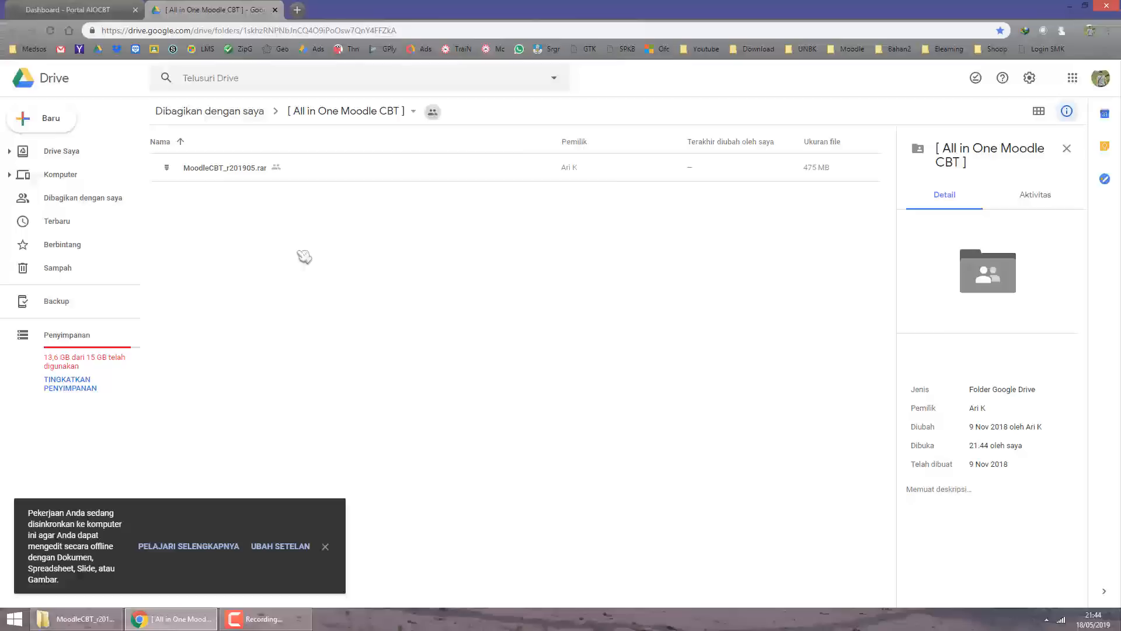
left_click(310, 175)
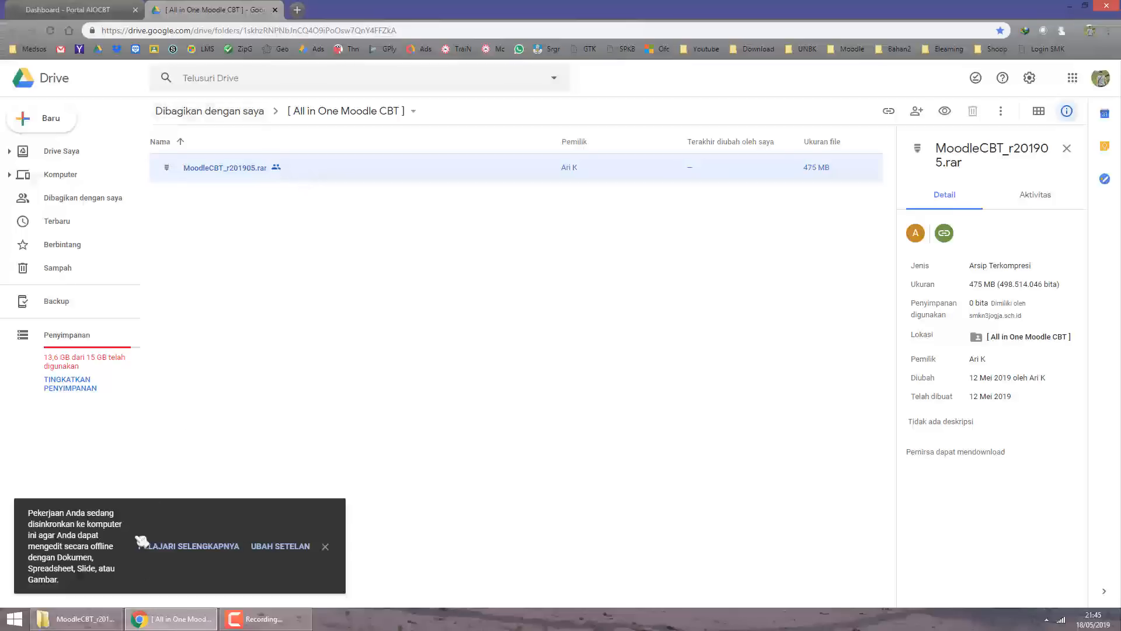
Switch to File Explorer and extract MoodleCBT_r201905 new.rar directly into the Desktop folder with WinRAR.
left_click(108, 618)
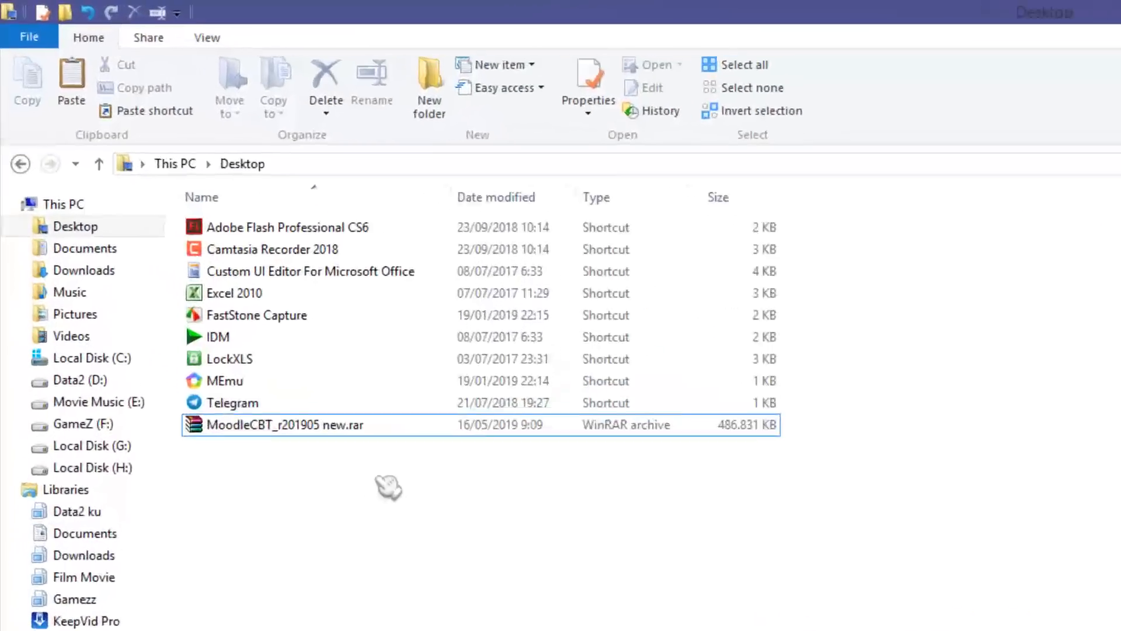
left_click(348, 431)
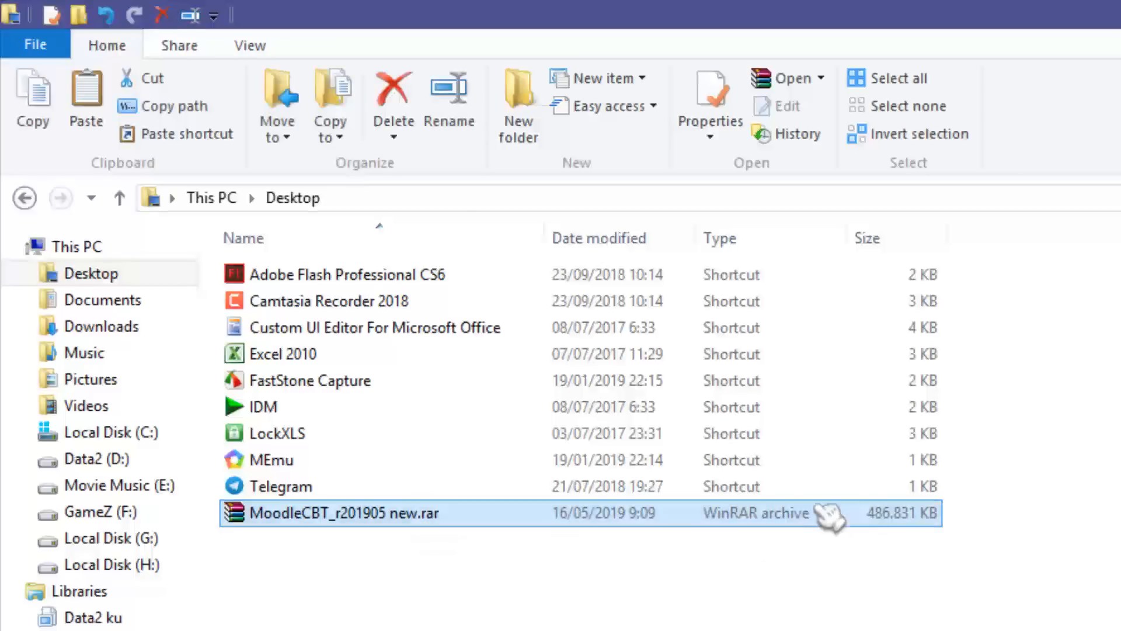
right_click(370, 517)
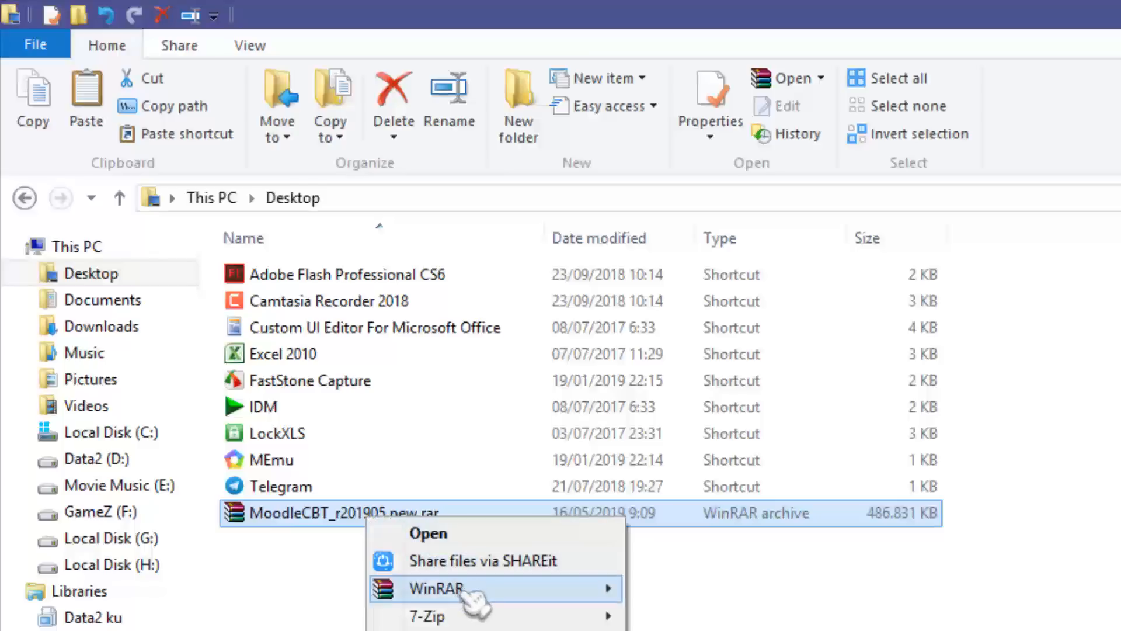
mouse_move(474, 598)
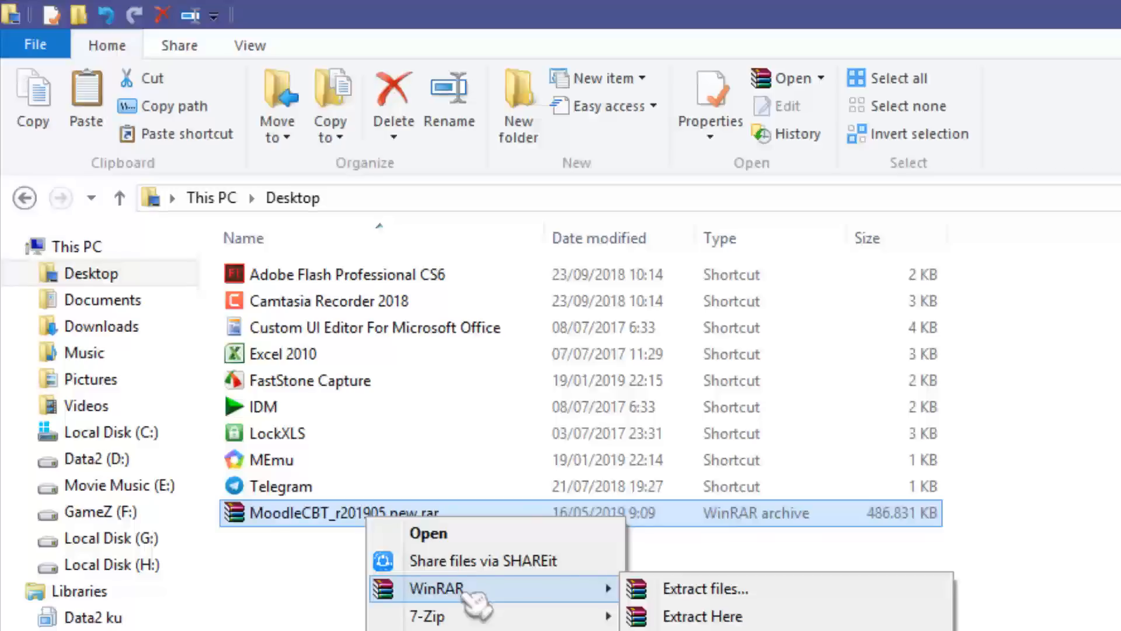
left_click(757, 618)
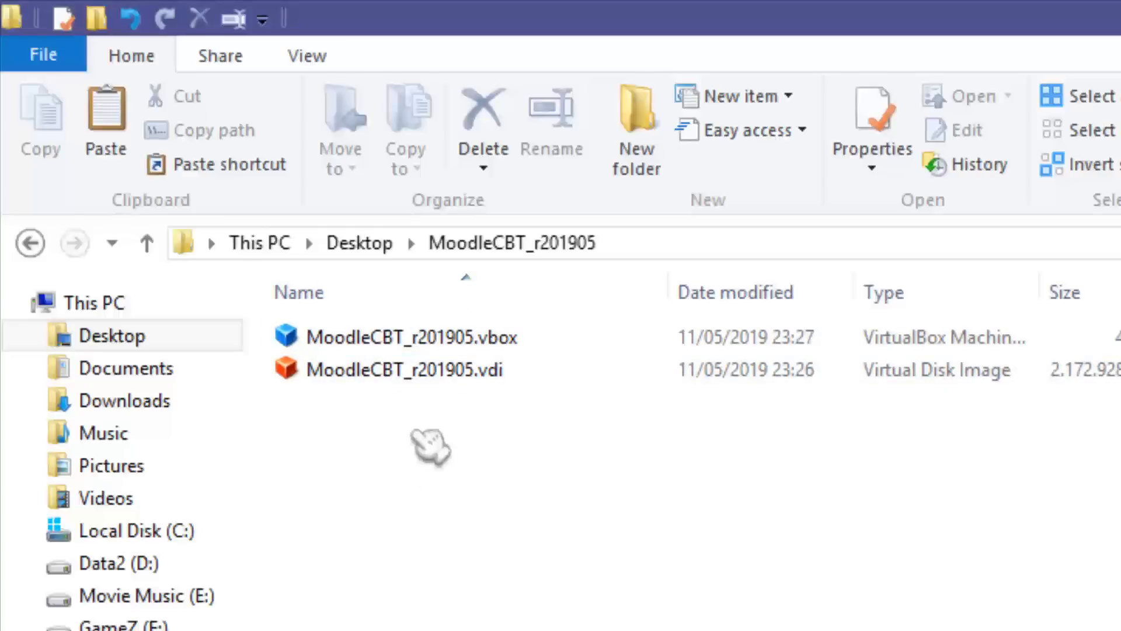
left_click(462, 369)
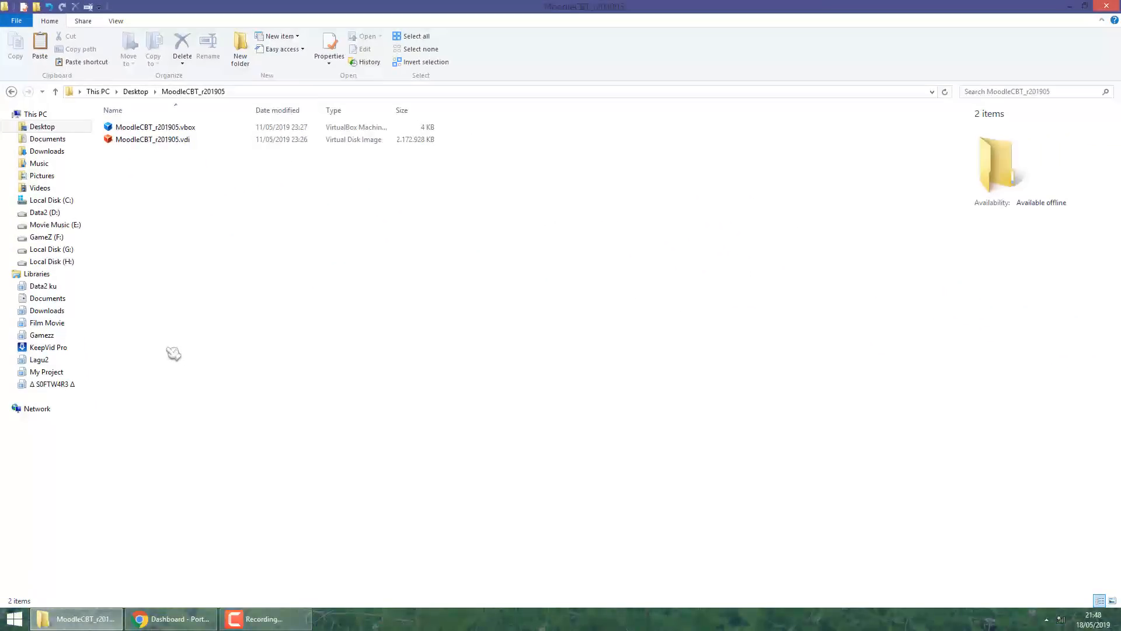
Launch Oracle VM VirtualBox and move its window next to the folder navigation of File Explorer.
key("super")
type("vm VirtualBox")
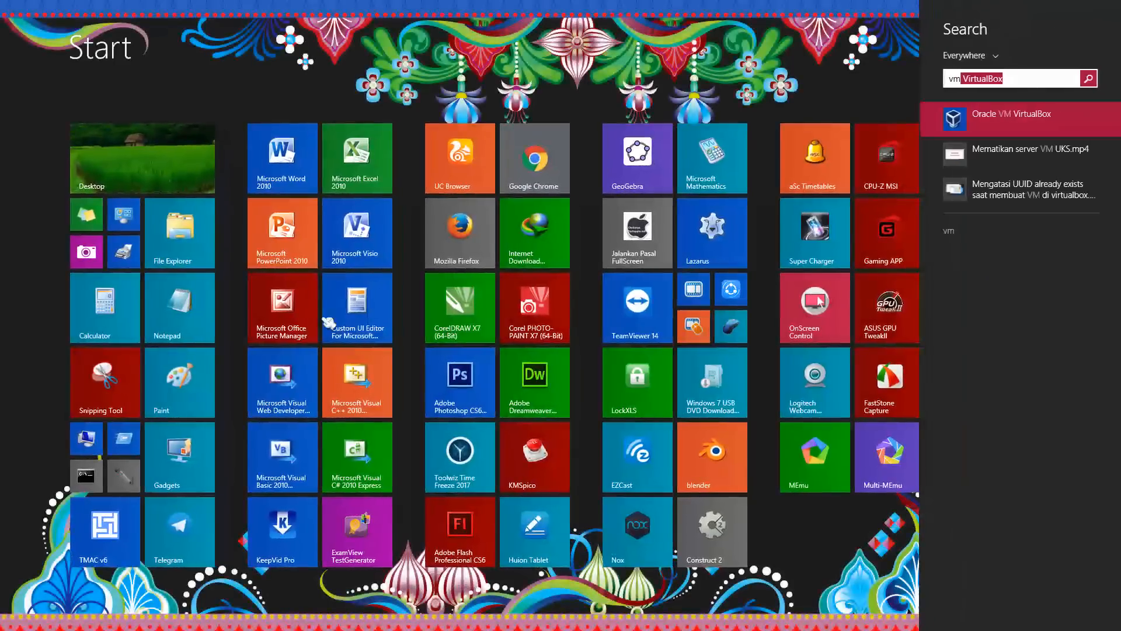
left_click(1016, 125)
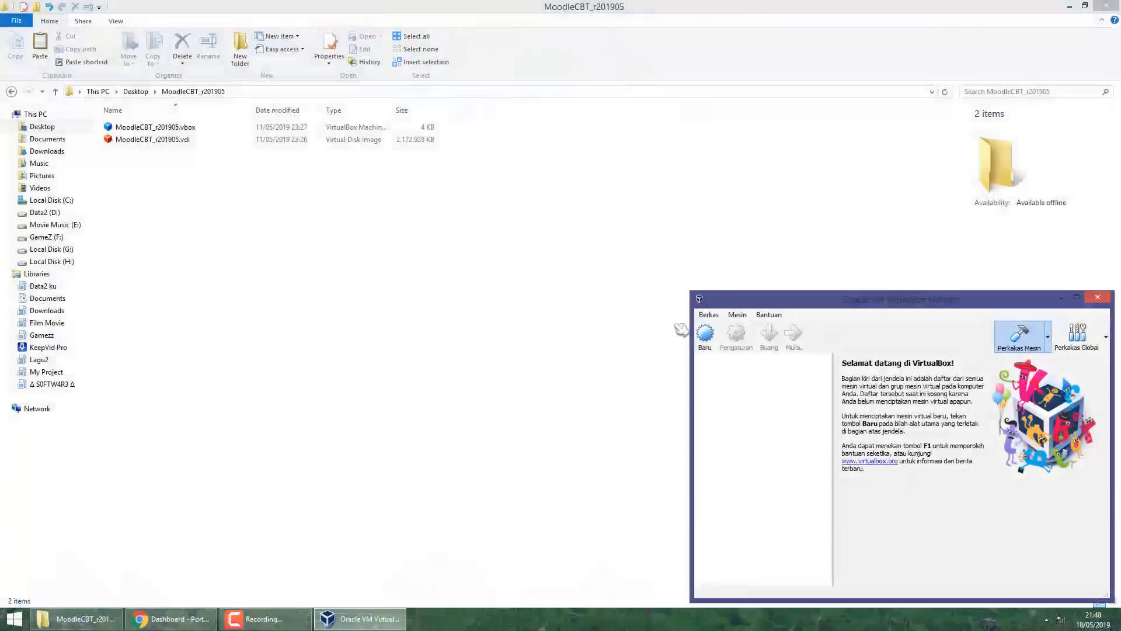
left_click_drag(786, 301, 210, 185)
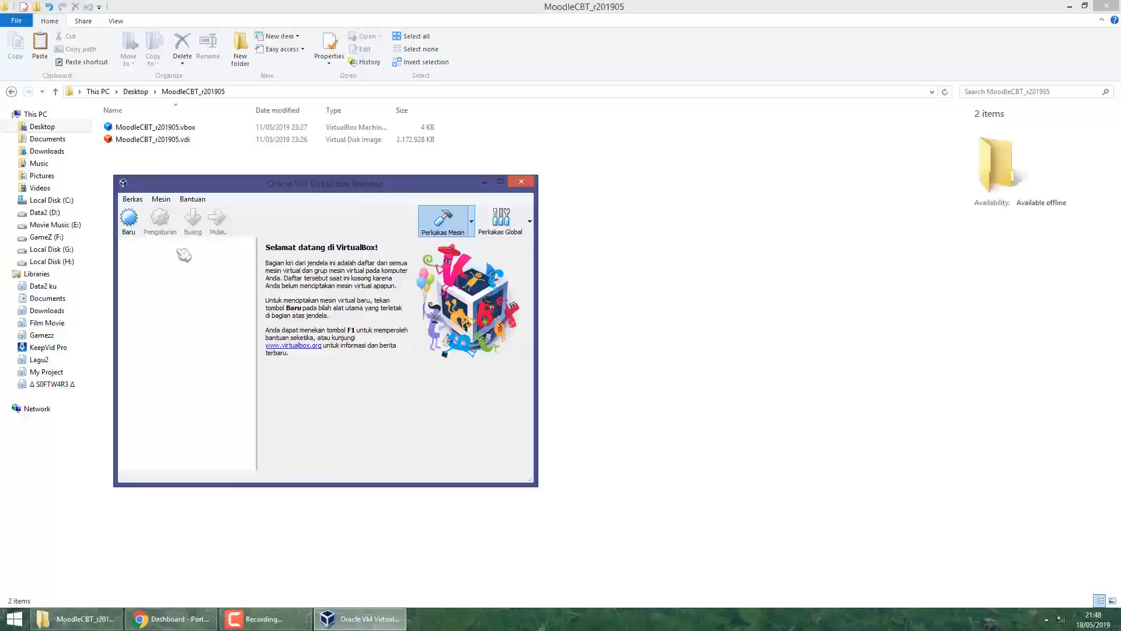
Check the installed VirtualBox version in the program's about information, then close it.
left_click(193, 199)
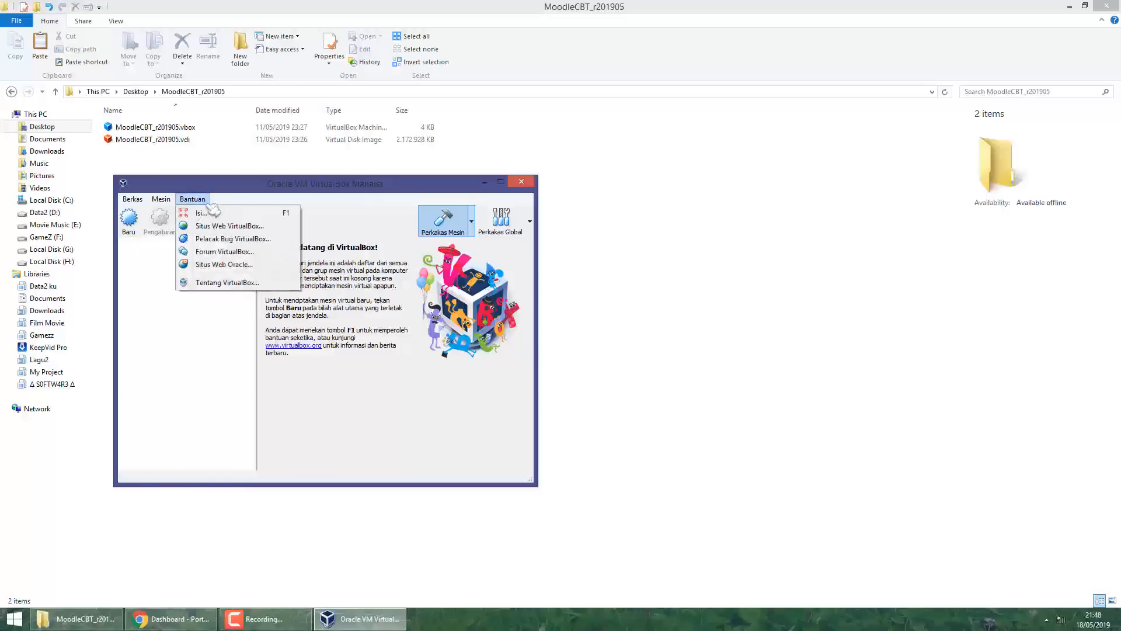
left_click(228, 283)
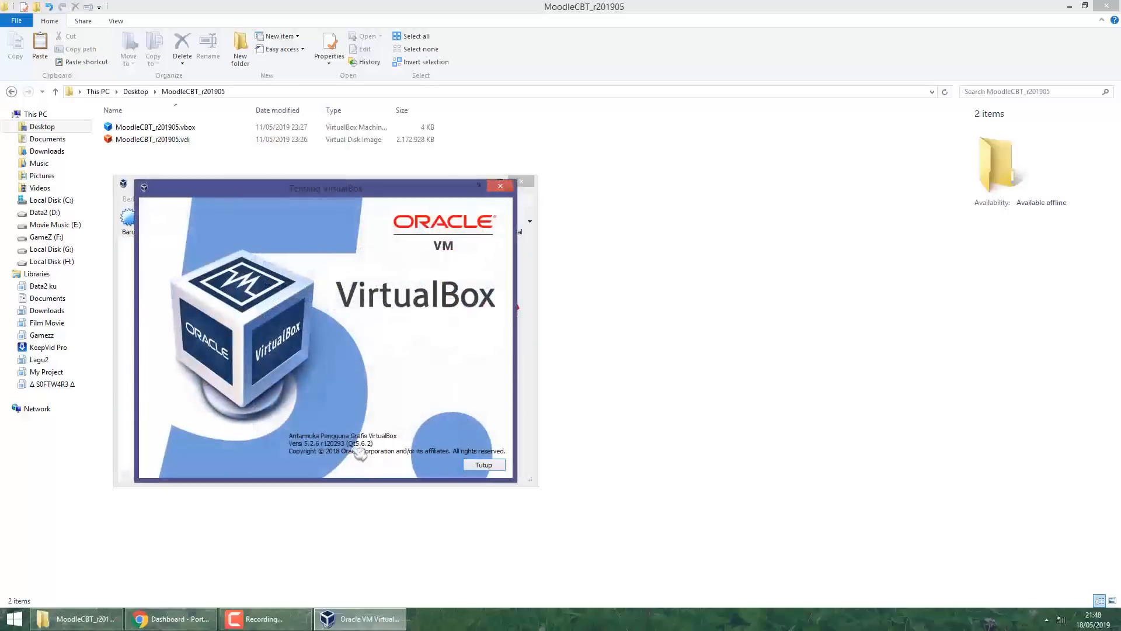
left_click(487, 467)
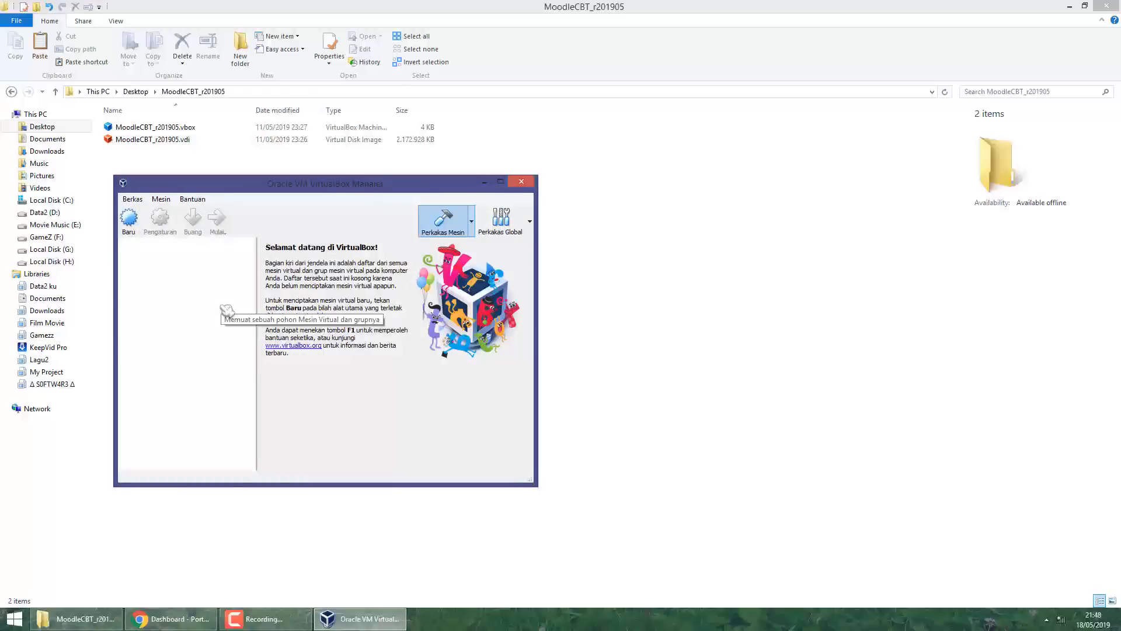
left_click_drag(246, 186, 252, 186)
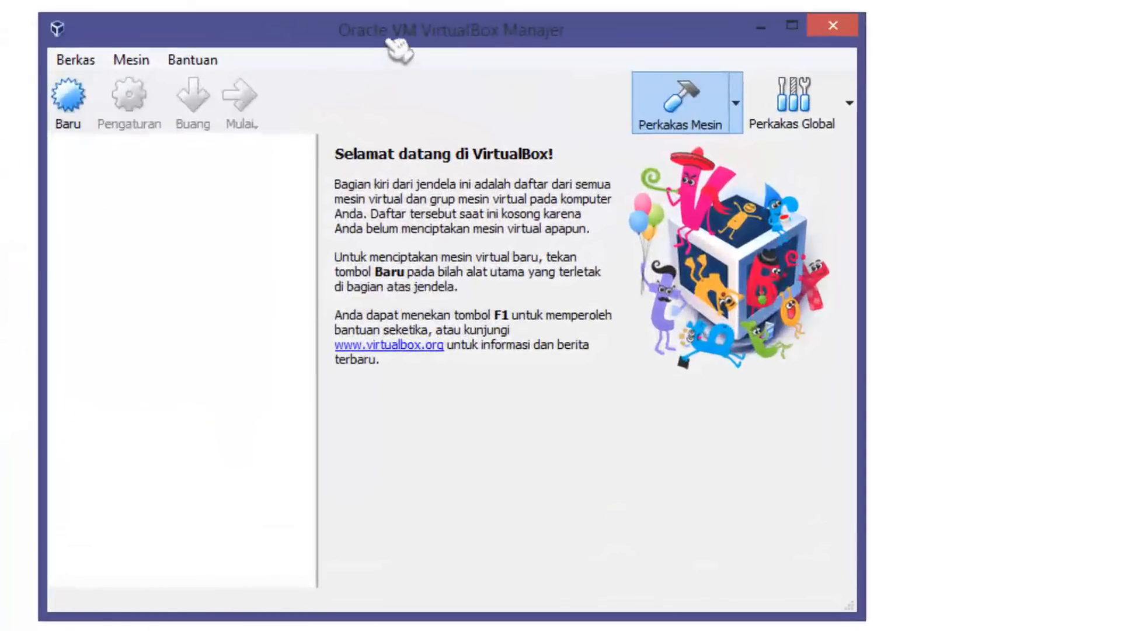
Start a new virtual machine named AIOCBT with Linux as its operating system type.
left_click(88, 106)
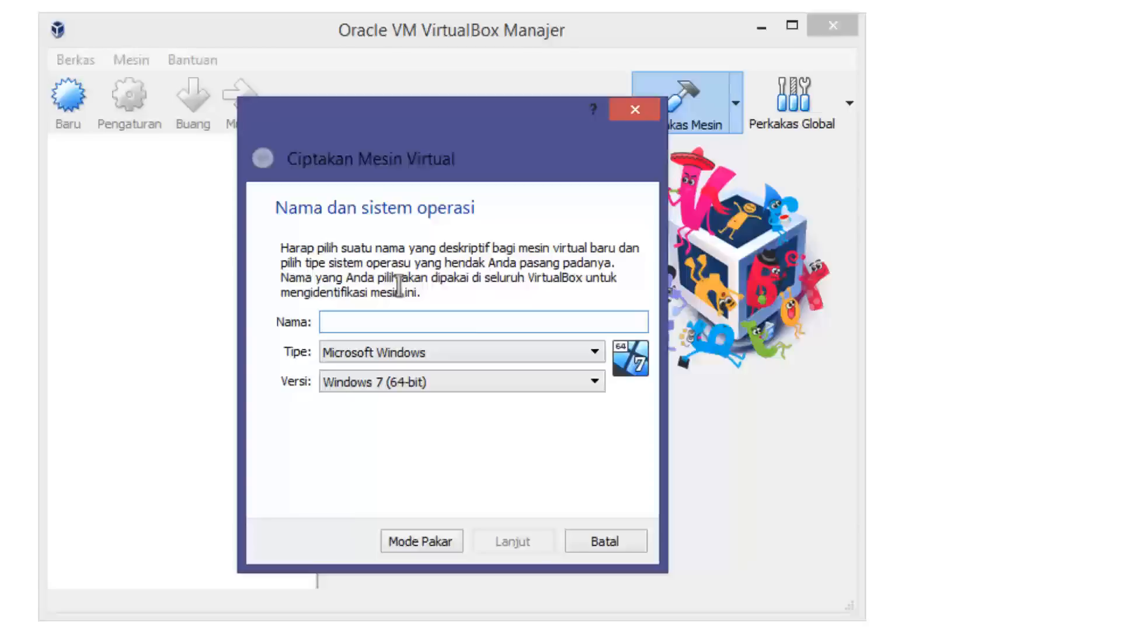
type("AIOCBT")
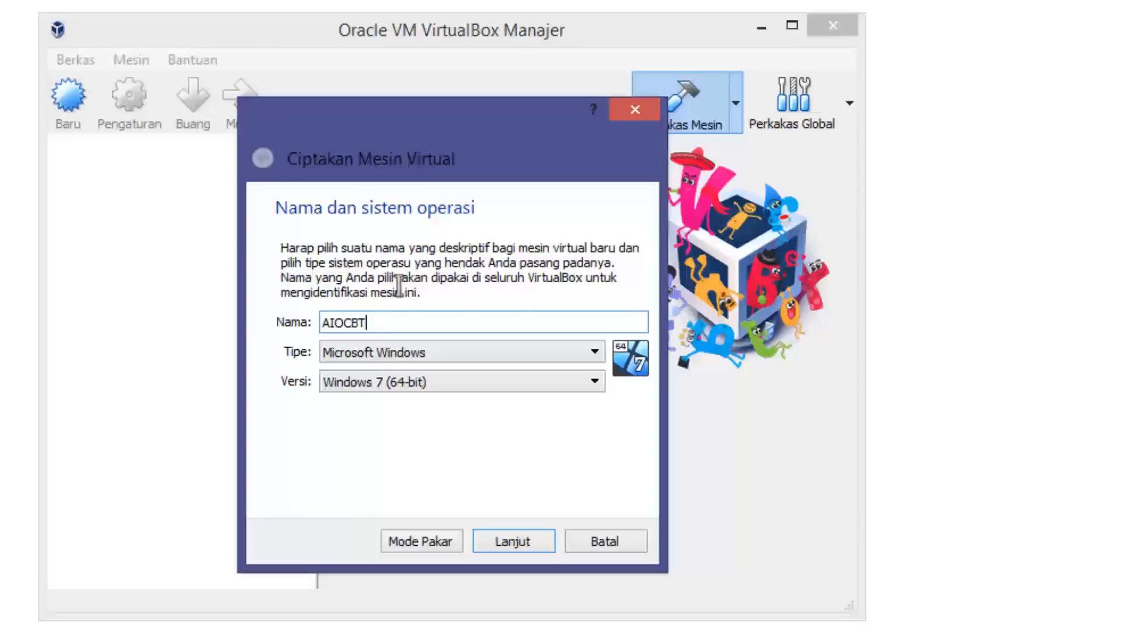
left_click(456, 352)
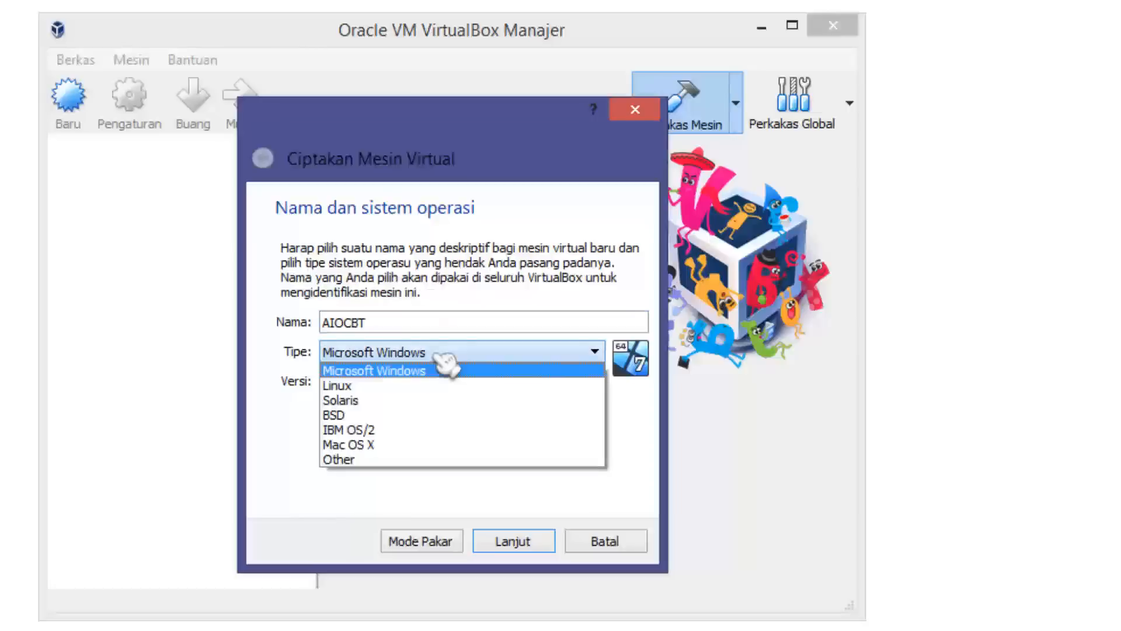
left_click(418, 386)
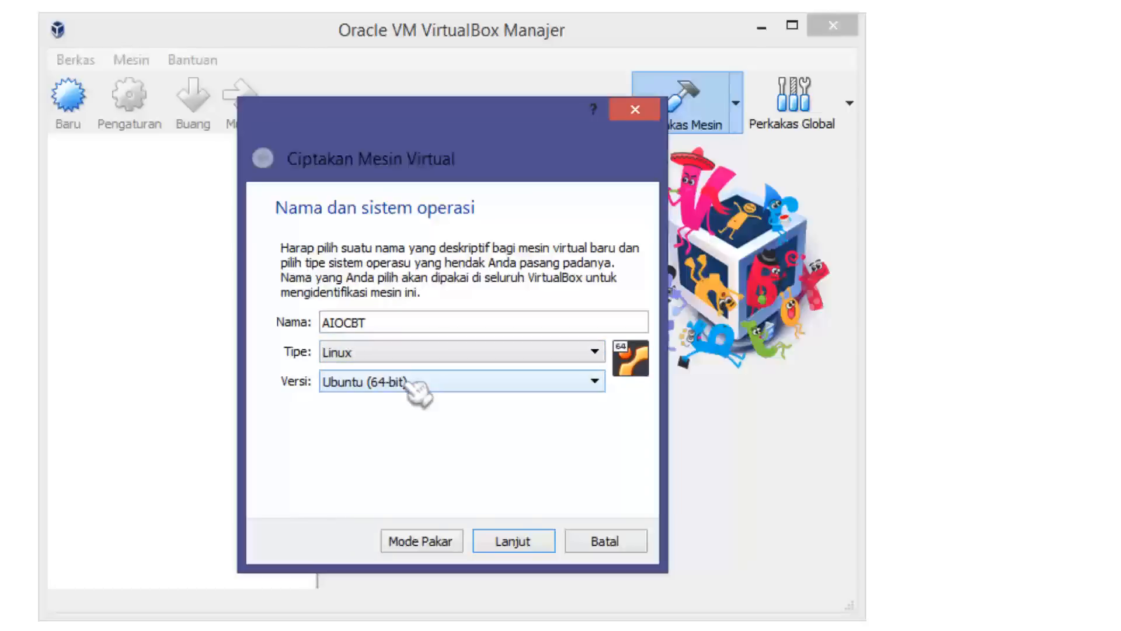
Set the virtual machine's version to Debian (64-bit) and continue to the memory size settings.
left_click(410, 385)
scroll(425, 431, "up", 5)
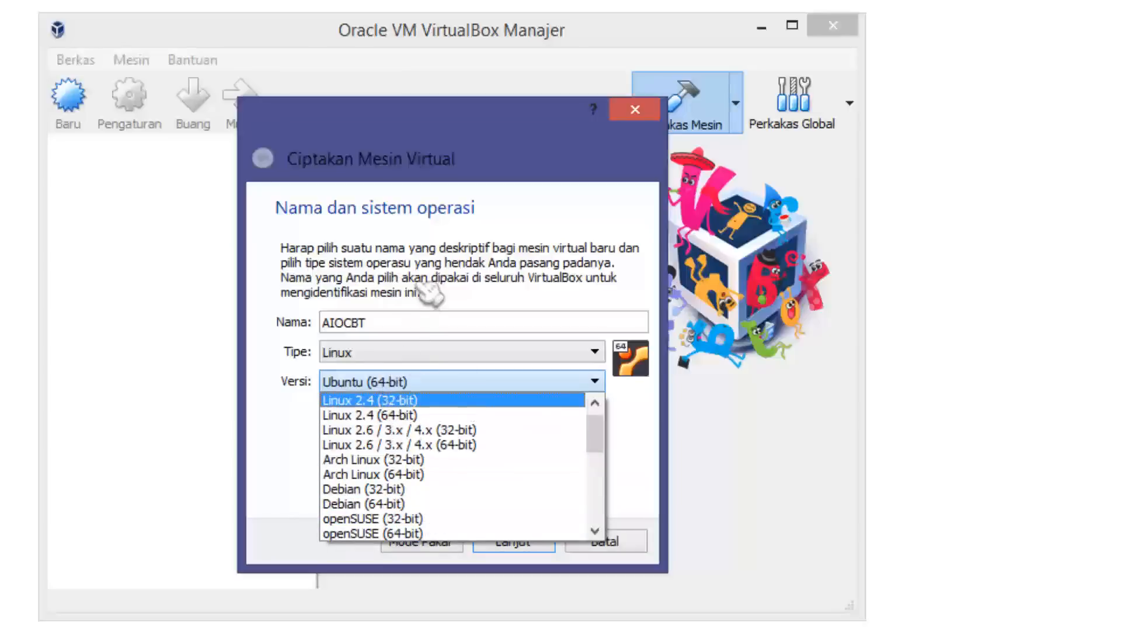
left_click(390, 354)
left_click(390, 354)
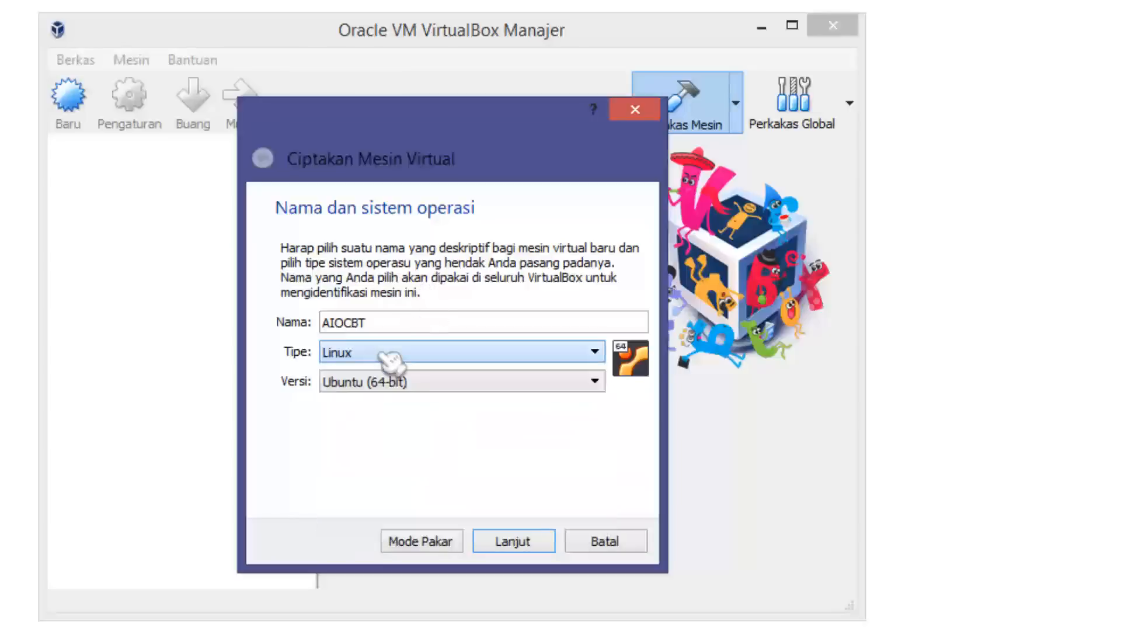
left_click(396, 386)
scroll(421, 491, "up", 5)
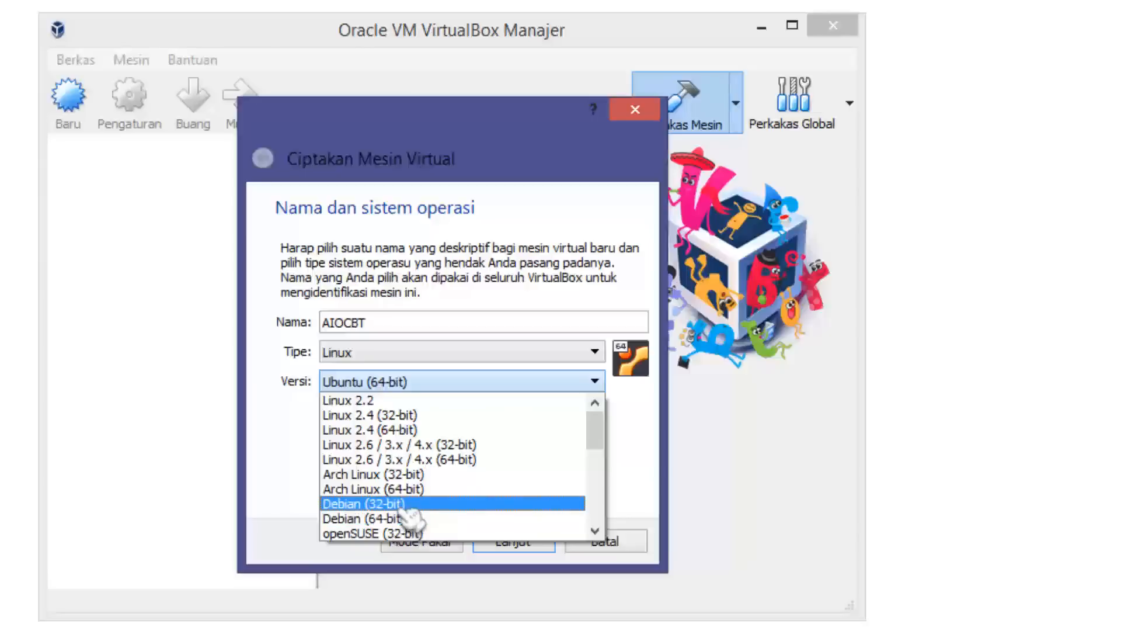
left_click(421, 518)
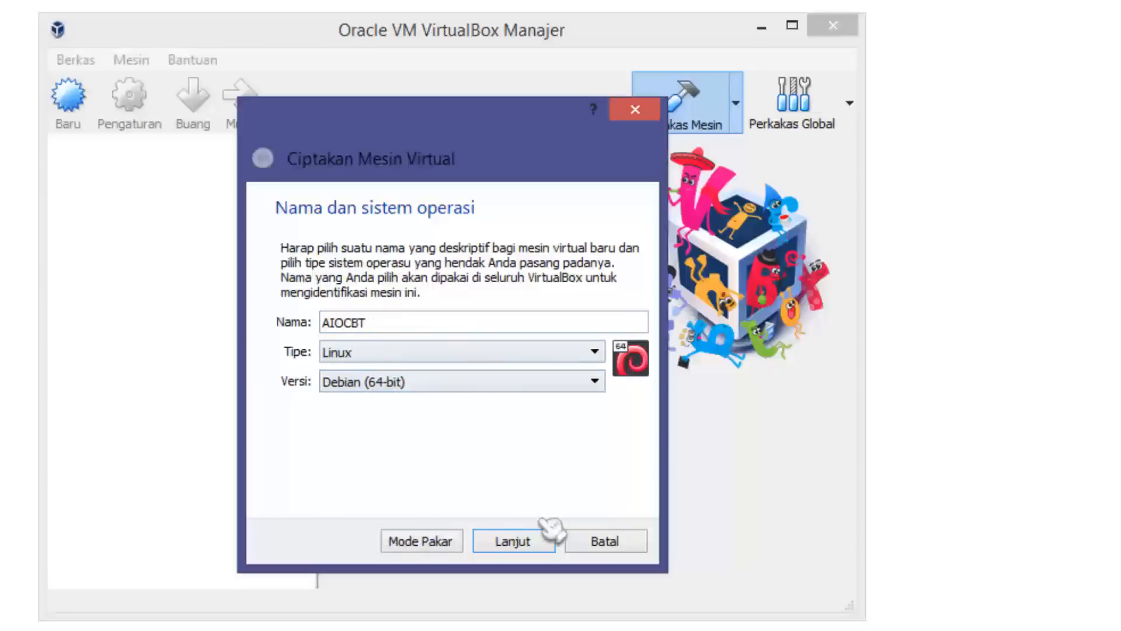
left_click(546, 549)
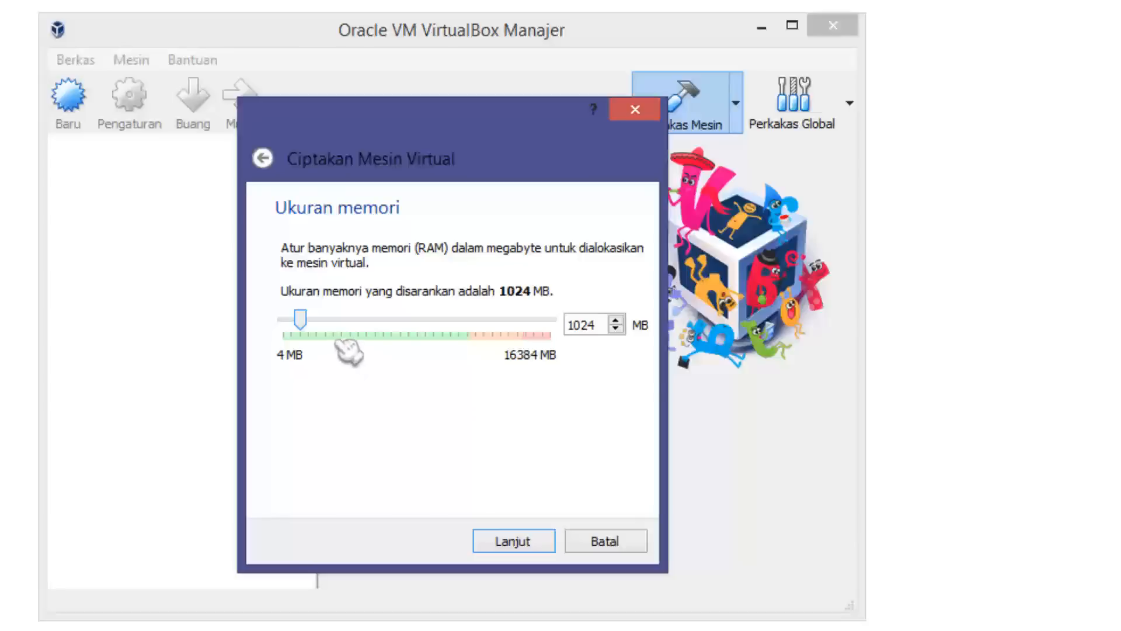
Set the new machine's memory size to 5438 MB and choose to use an existing virtual hard disk file.
left_click_drag(308, 322, 380, 328)
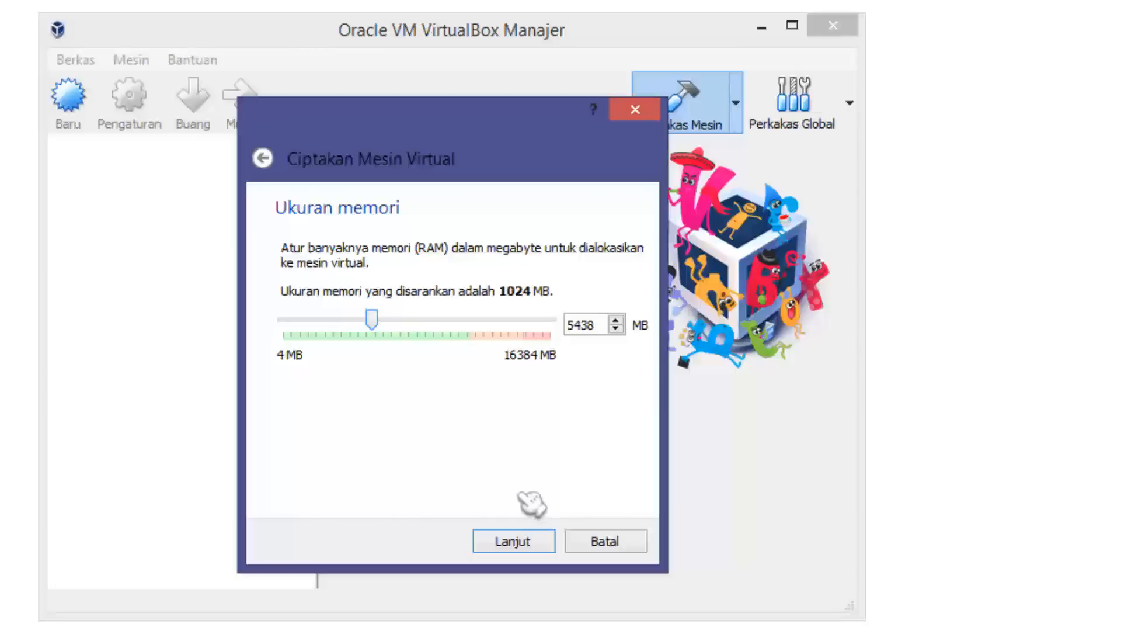
left_click(524, 544)
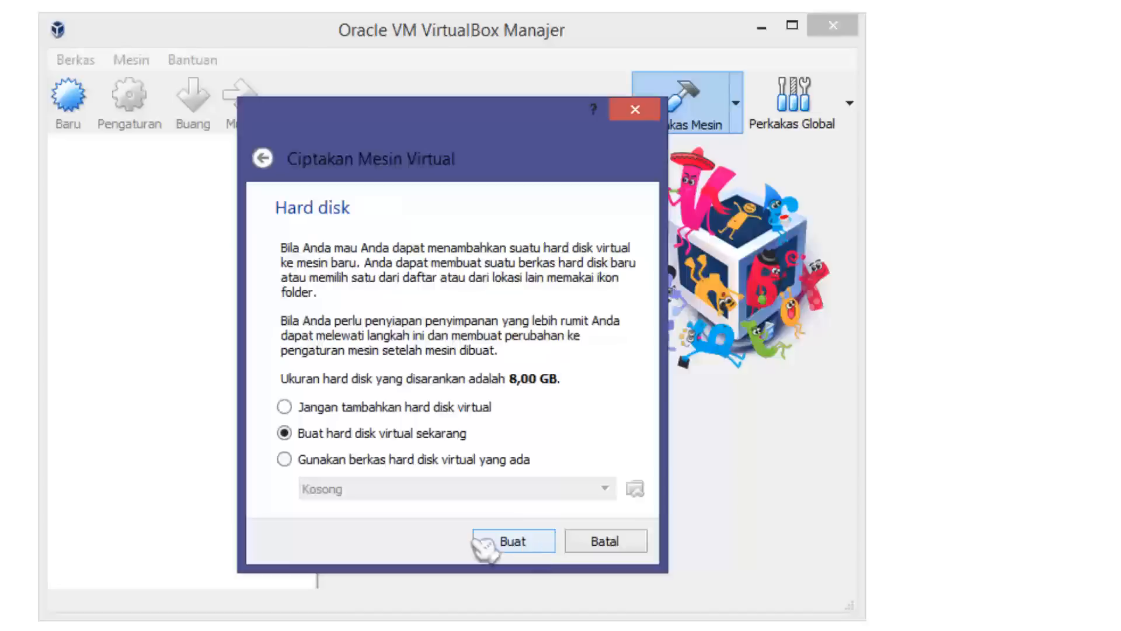
left_click(402, 464)
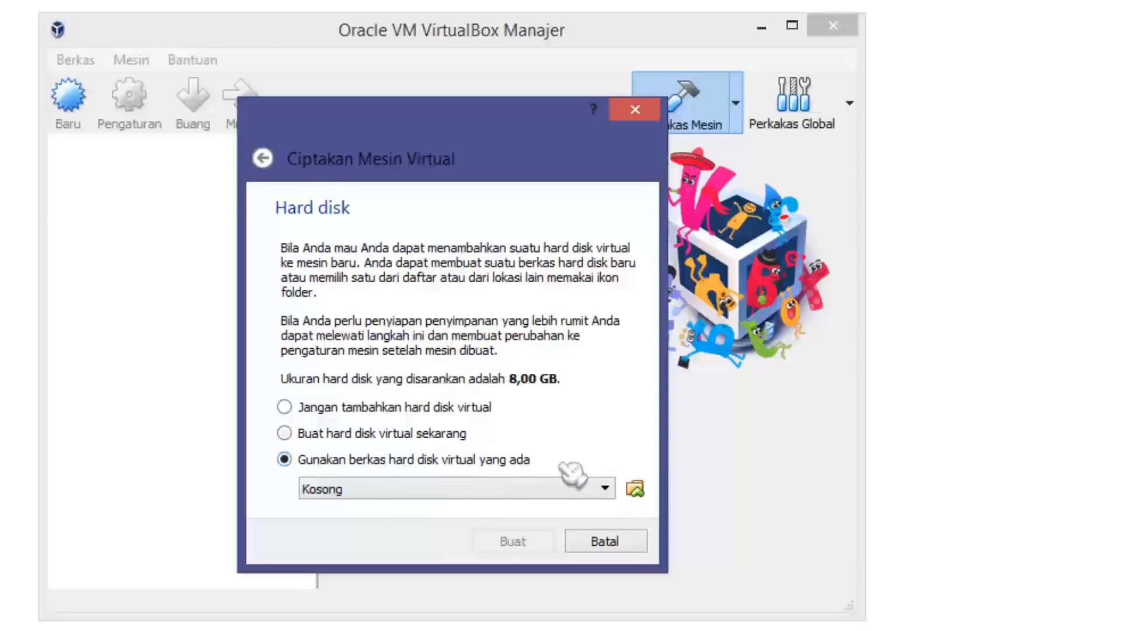
Attach MoodleCBT_r201905.vdi from the MoodleCBT_r201905 folder on the Desktop as the hard disk and create the machine.
left_click(635, 488)
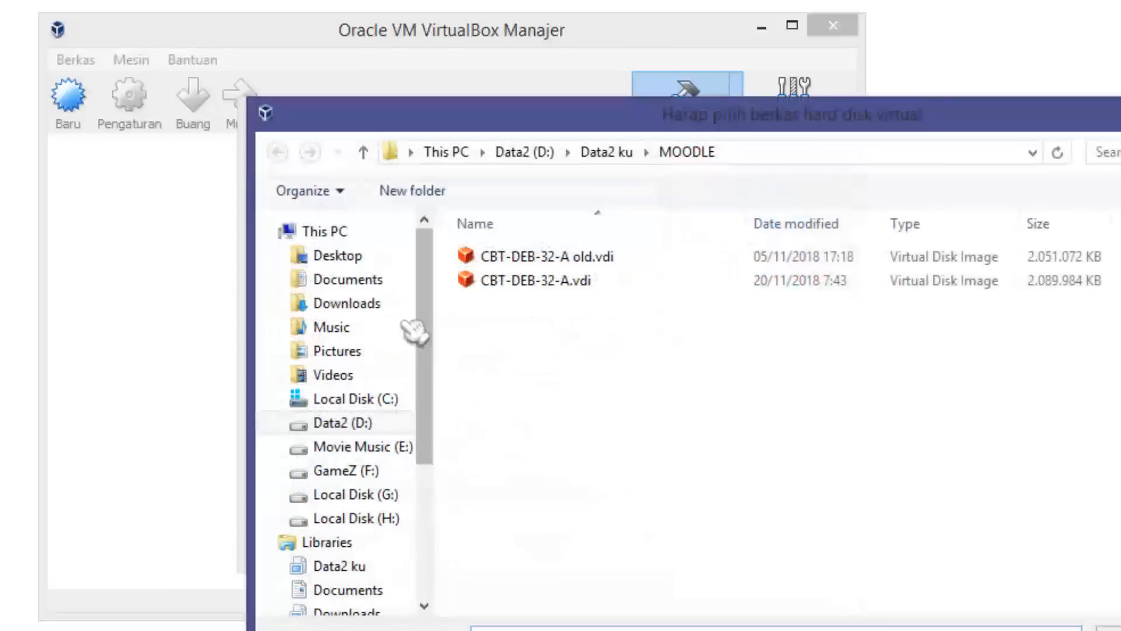
left_click(374, 268)
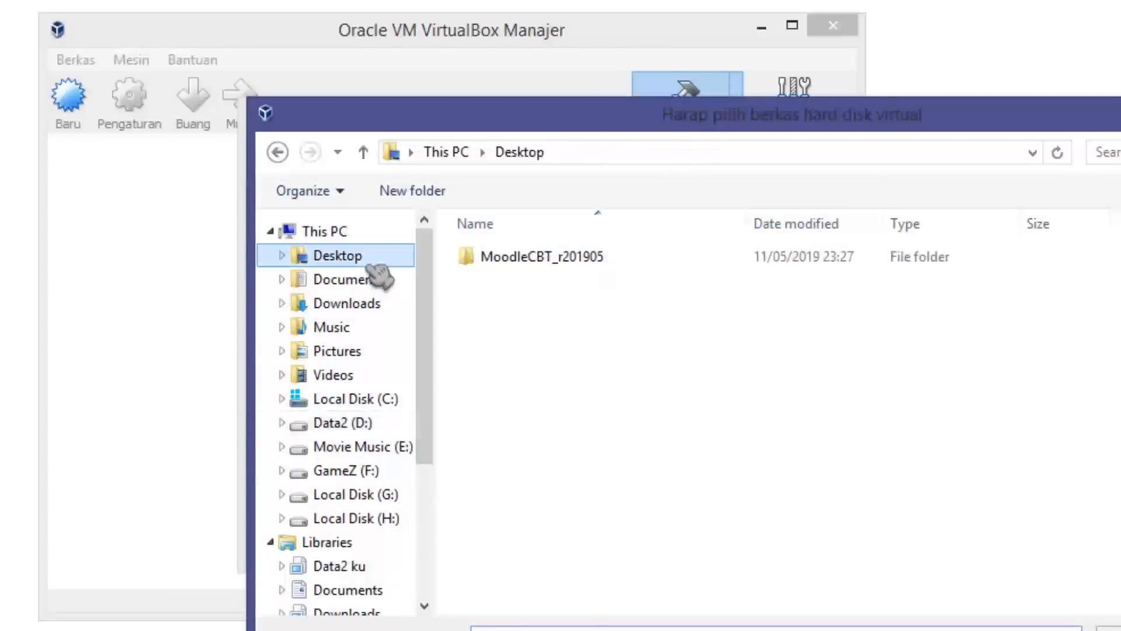
double_click(562, 263)
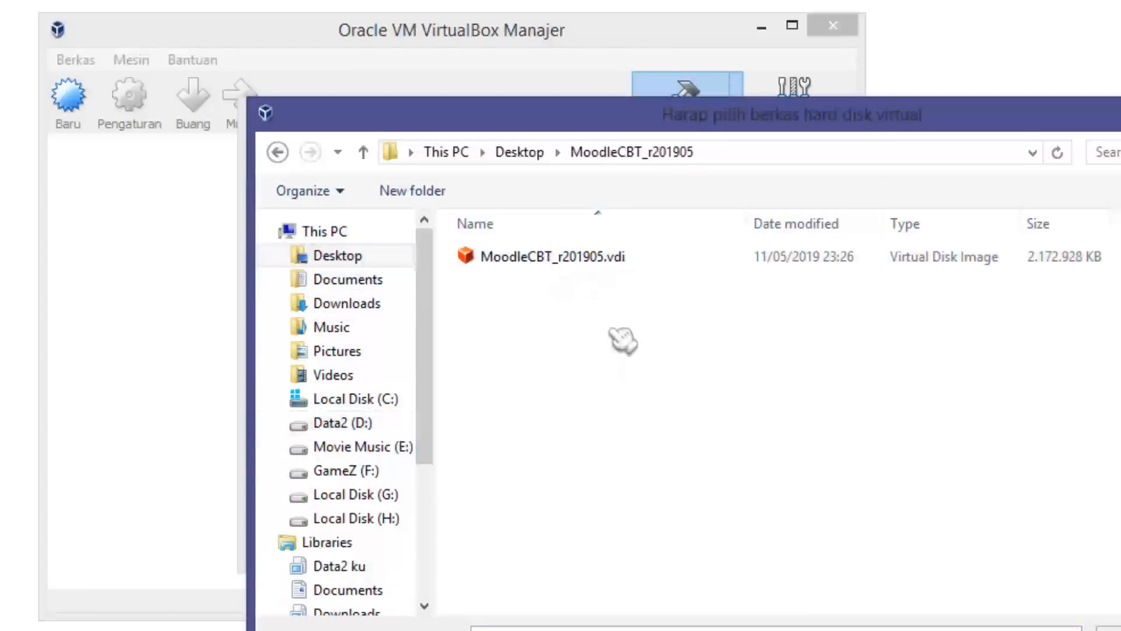
left_click(614, 261)
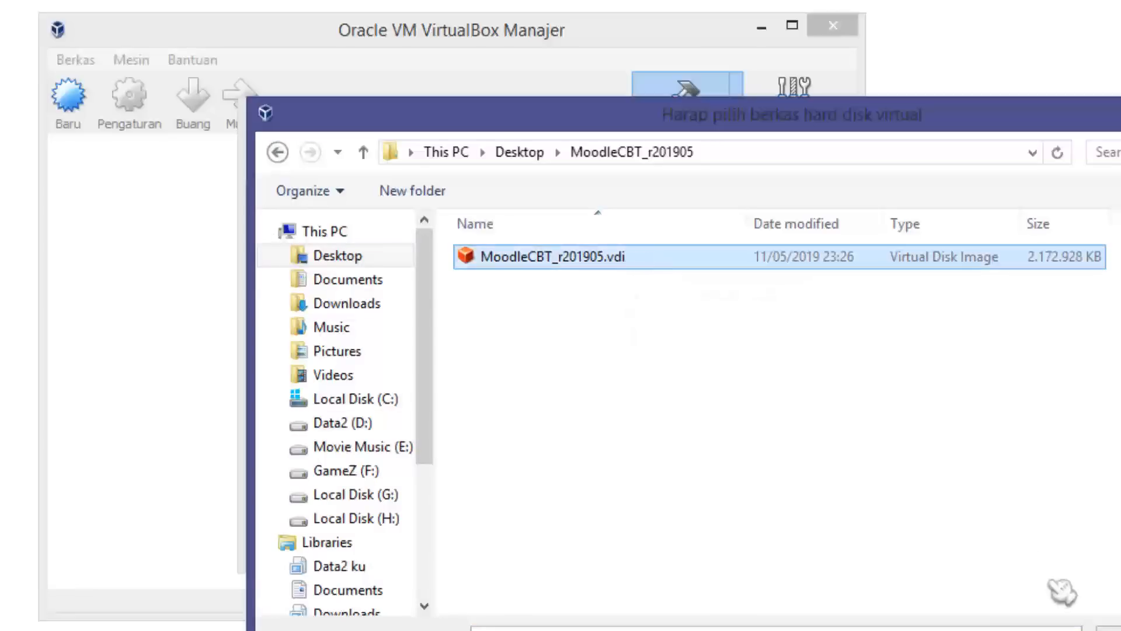
key("Return")
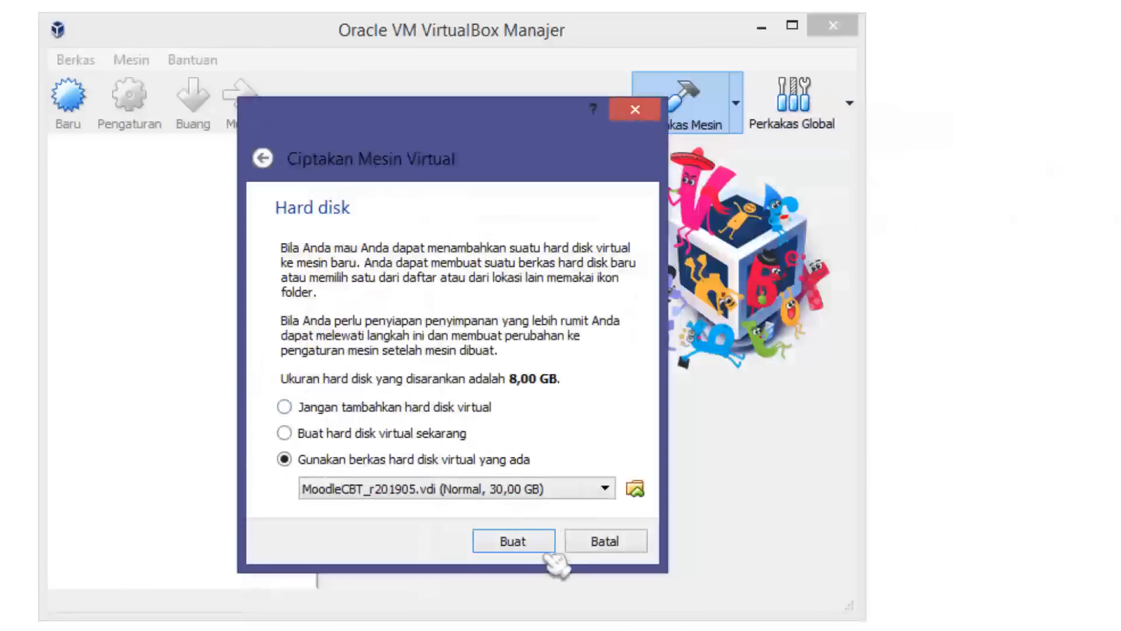
left_click(511, 542)
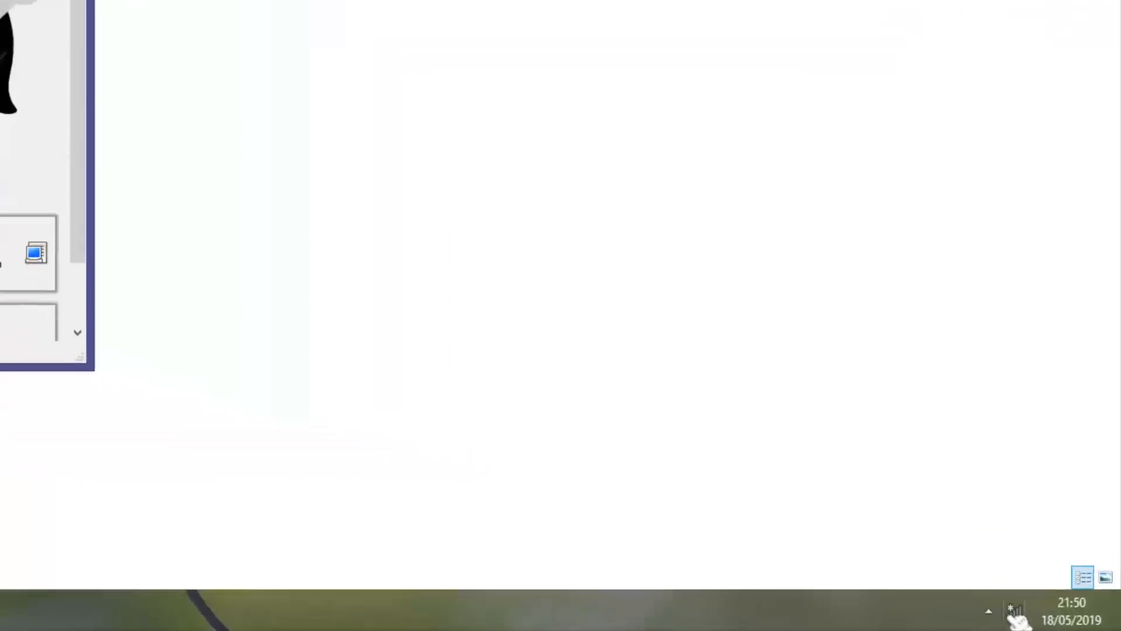
Clear the open windows off the desktop and open the network adapter settings from the Network and Sharing Center.
right_click(1060, 619)
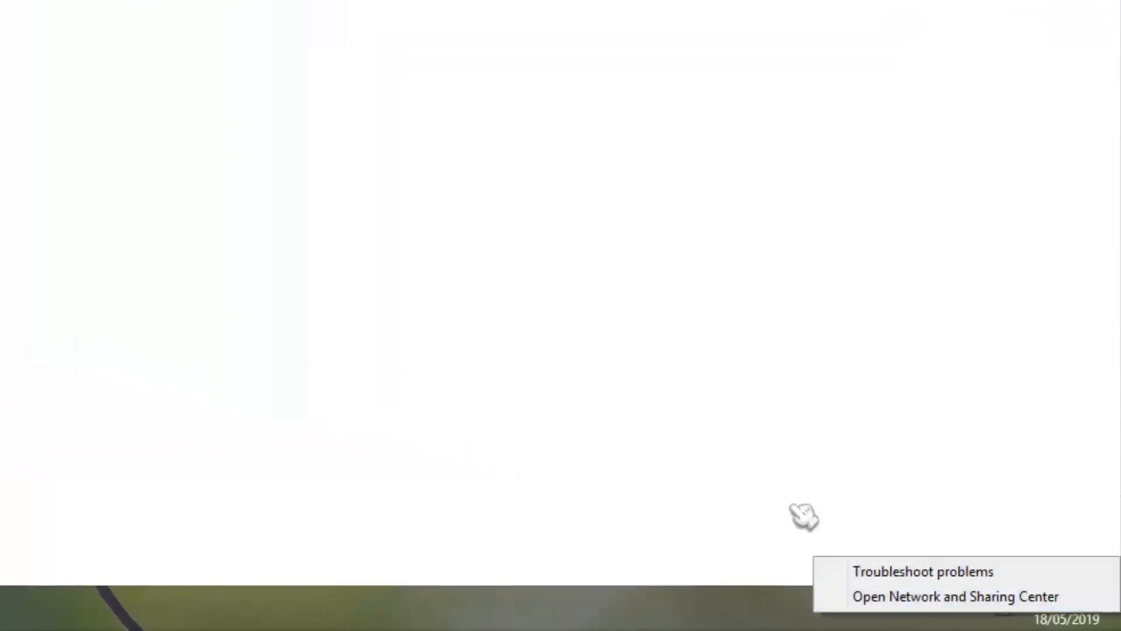
left_click(817, 517)
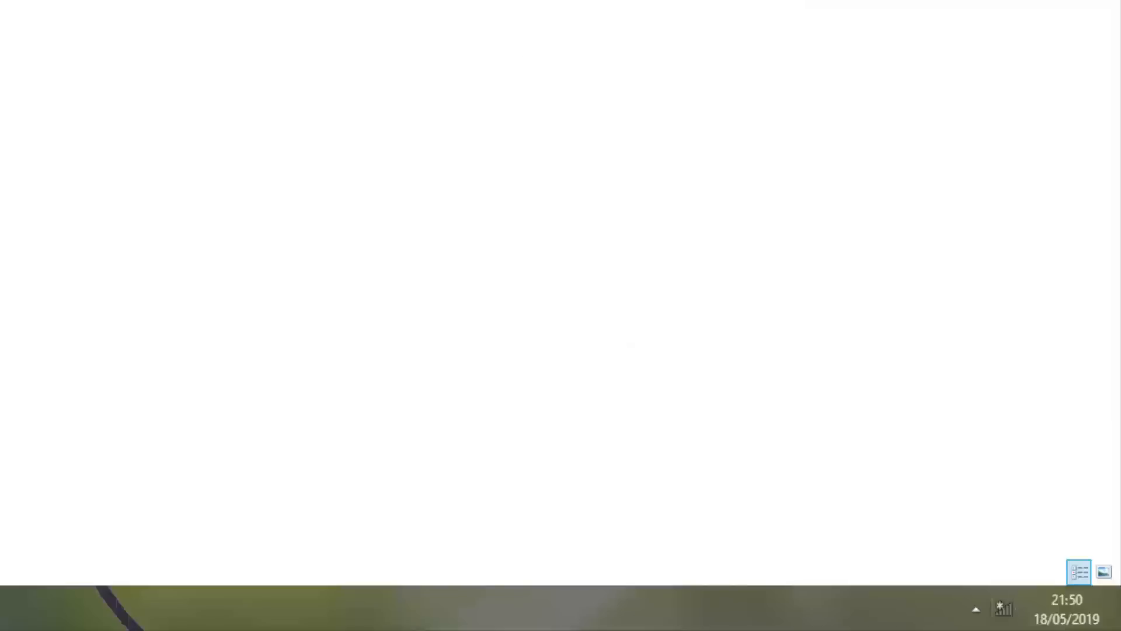
key("alt+Tab")
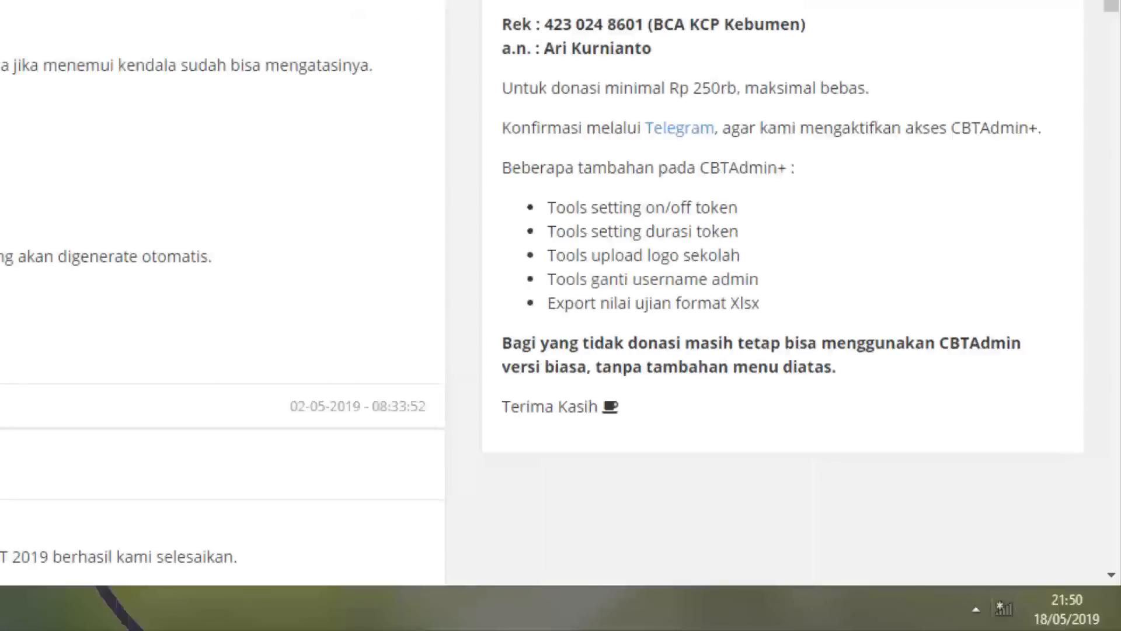
left_click(993, 1)
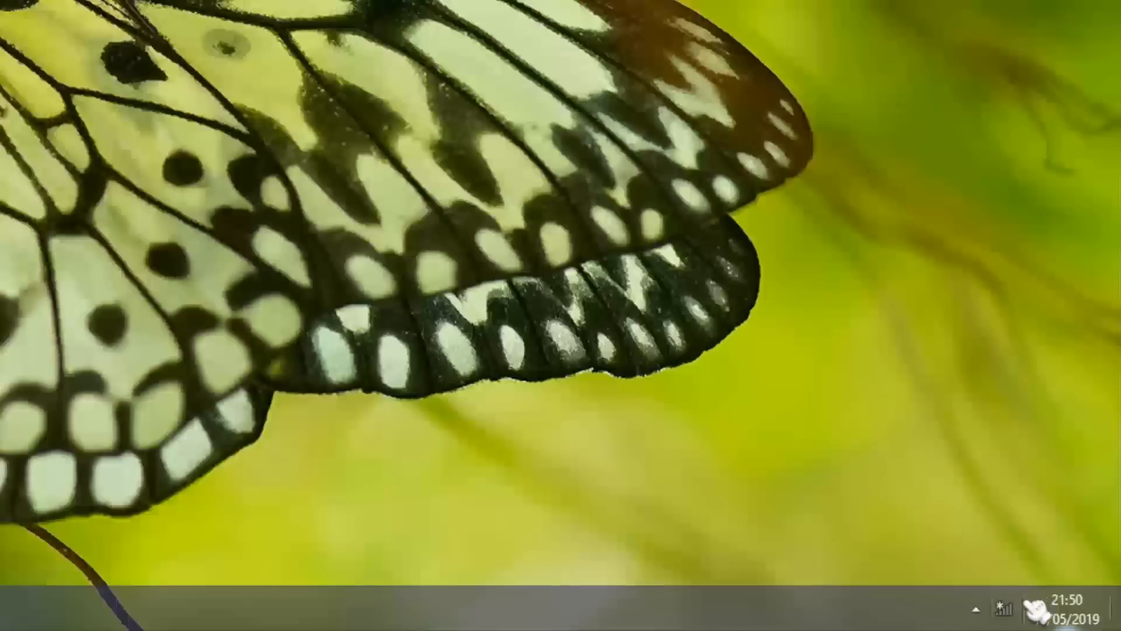
left_click(976, 609)
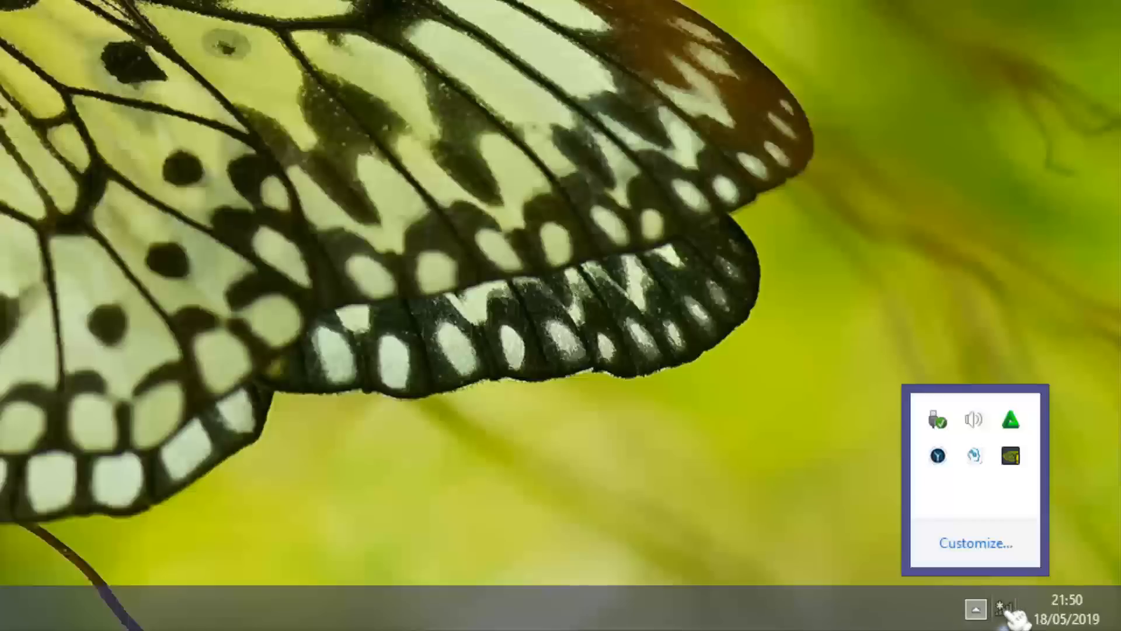
right_click(1014, 613)
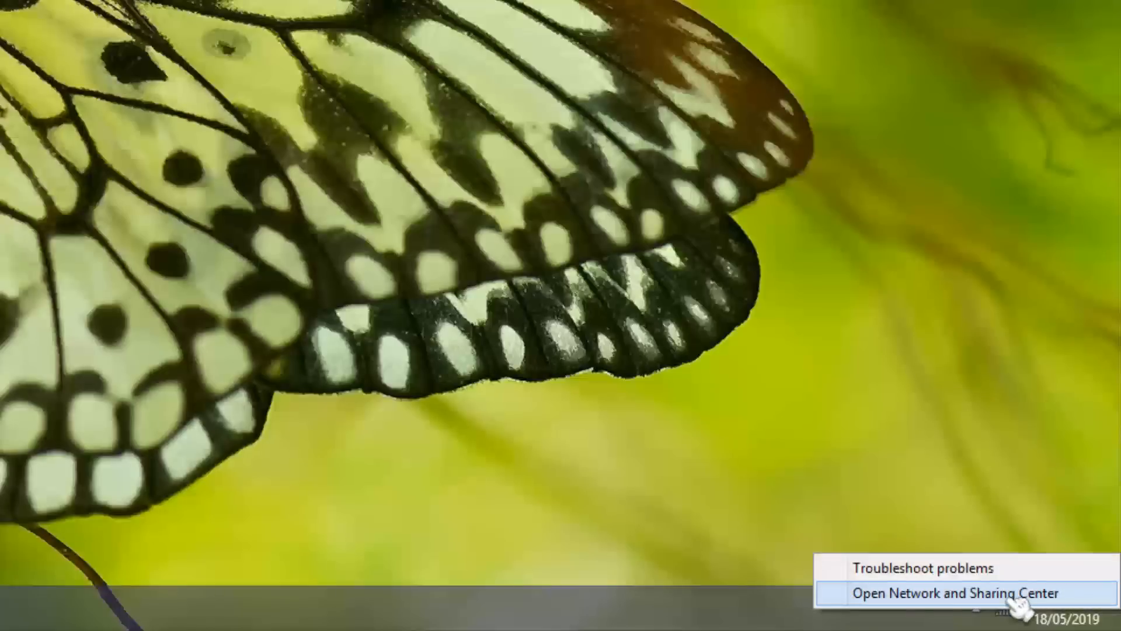
left_click(1014, 593)
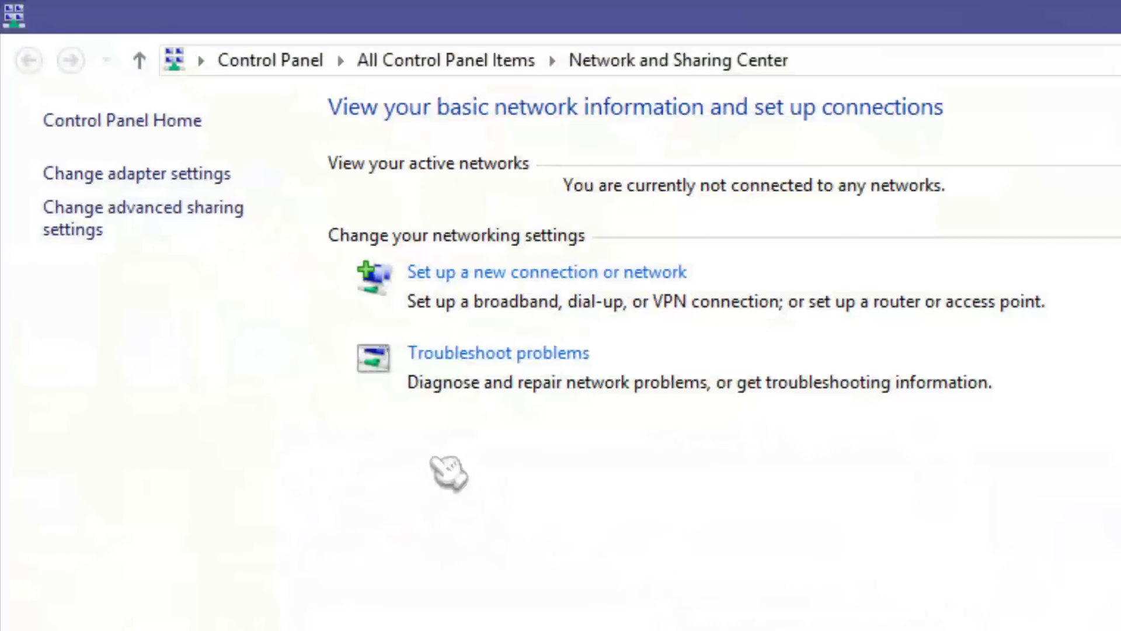
left_click(130, 178)
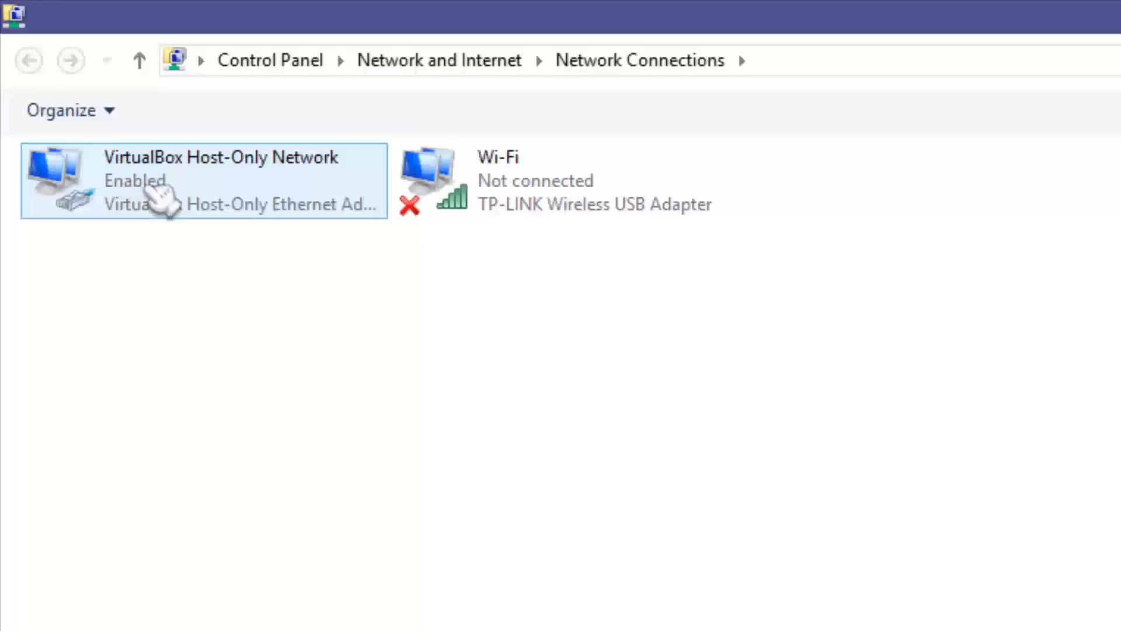
Open the Internet Protocol Version 4 properties of the VirtualBox Host-Only Network adapter to check its IP address and subnet mask.
left_click(157, 194)
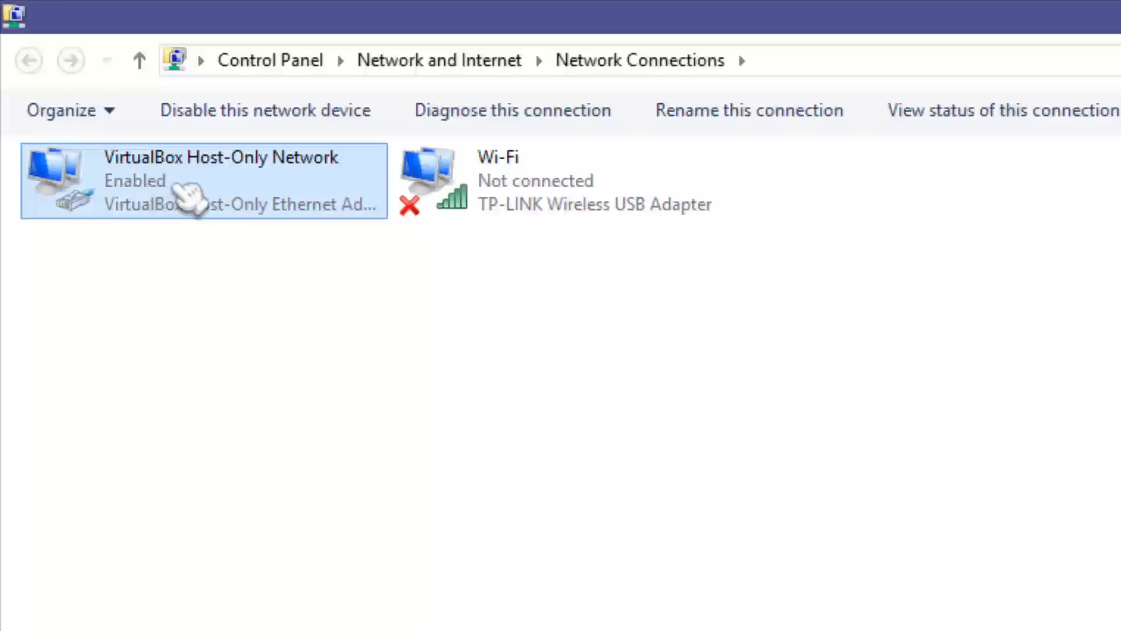
double_click(187, 195)
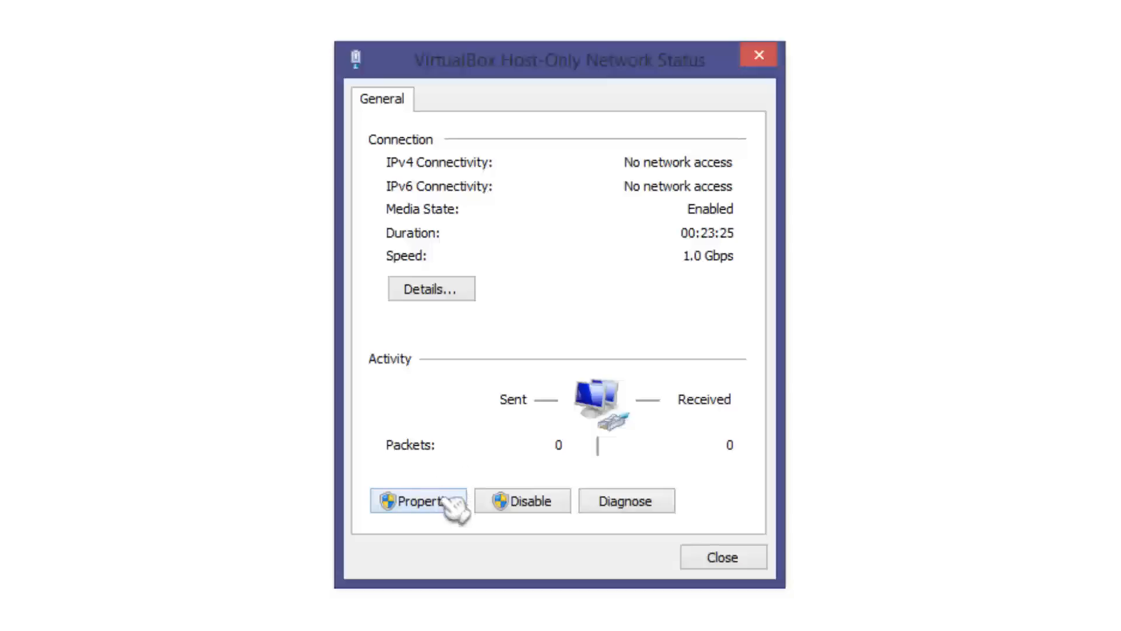
left_click(421, 500)
left_click(565, 377)
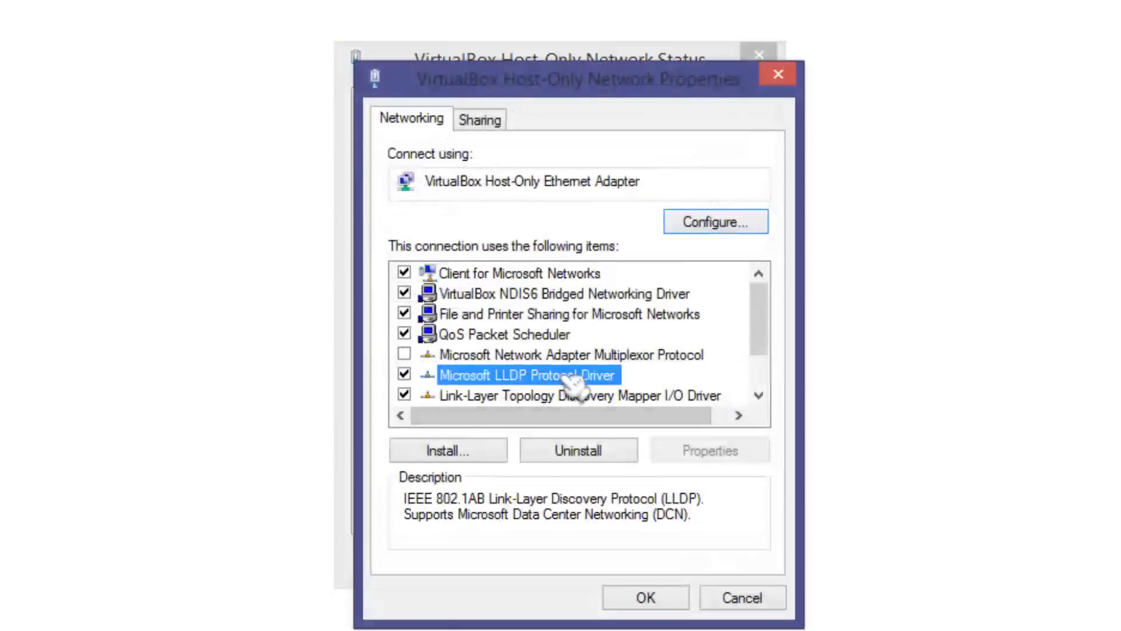
scroll(570, 382, "down", 1)
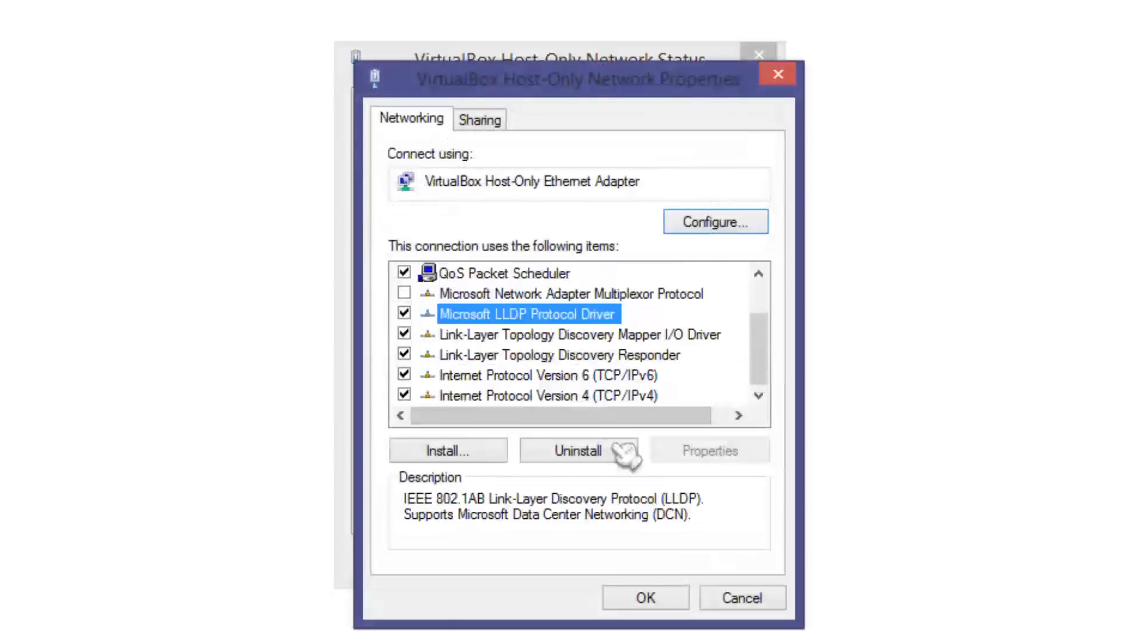
left_click(573, 400)
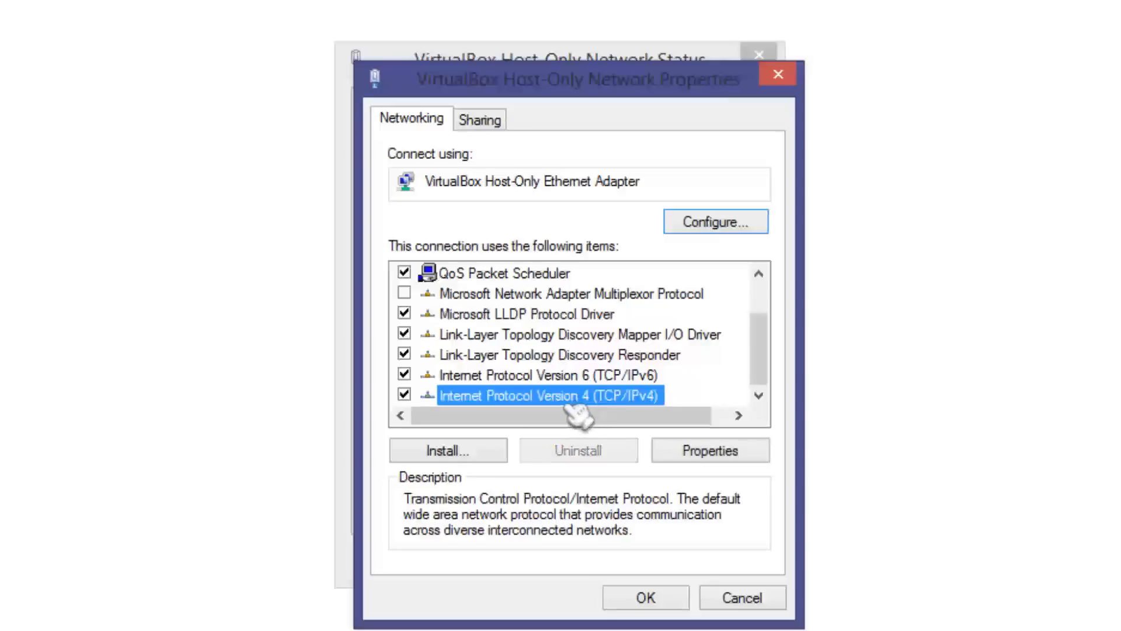
double_click(574, 400)
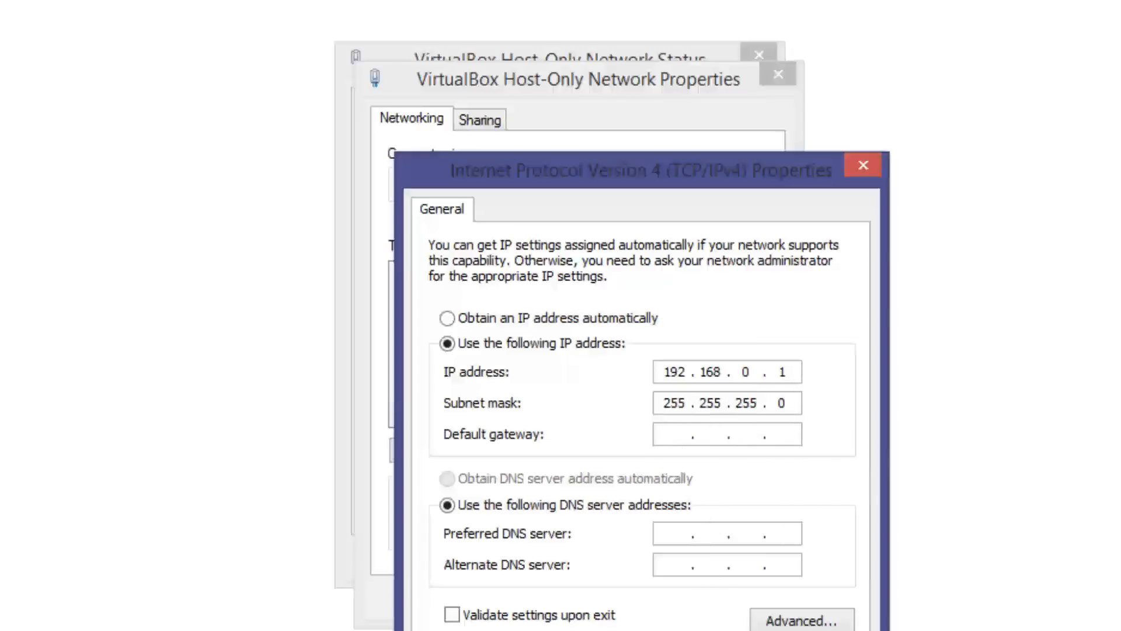
Accept the host-only adapter's IPv4 settings and close all the network configuration windows.
key("Return")
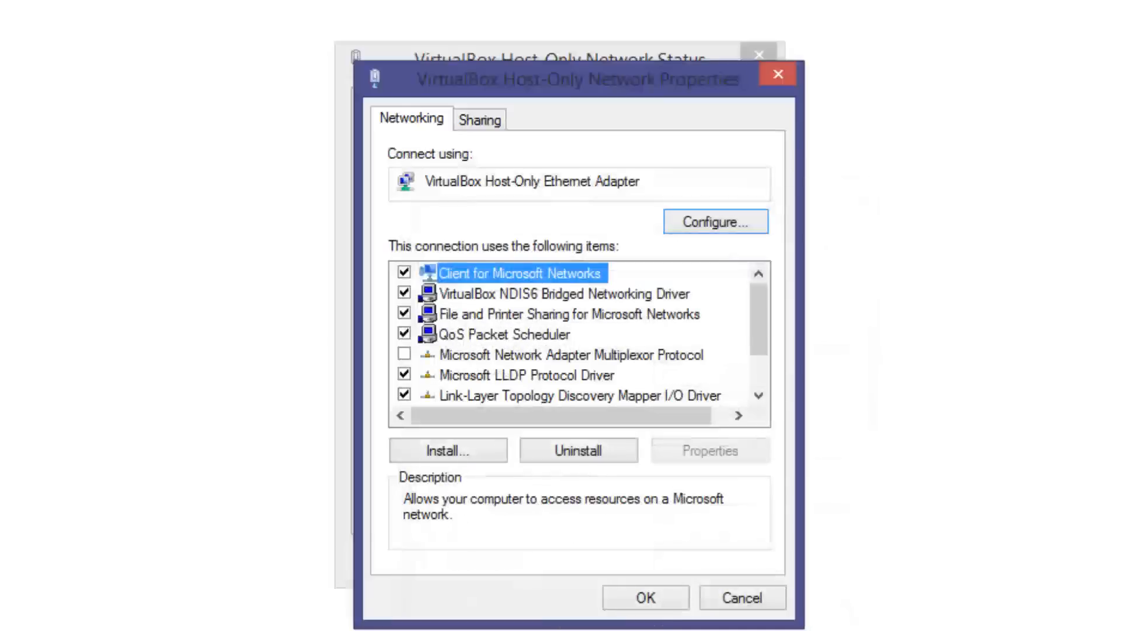
left_click(651, 597)
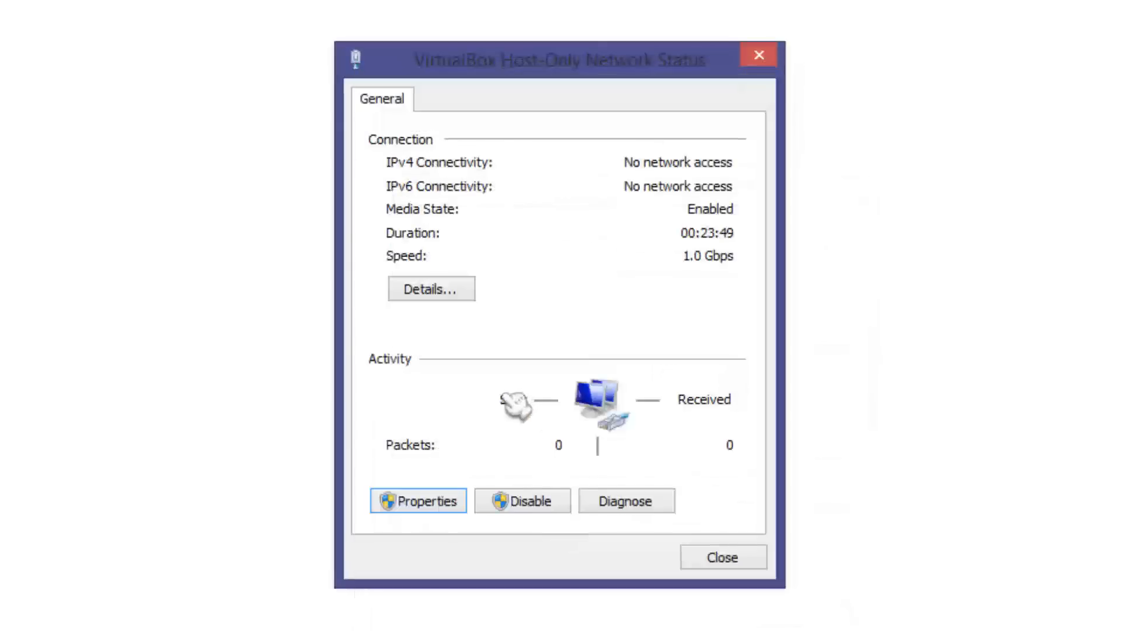
left_click(713, 562)
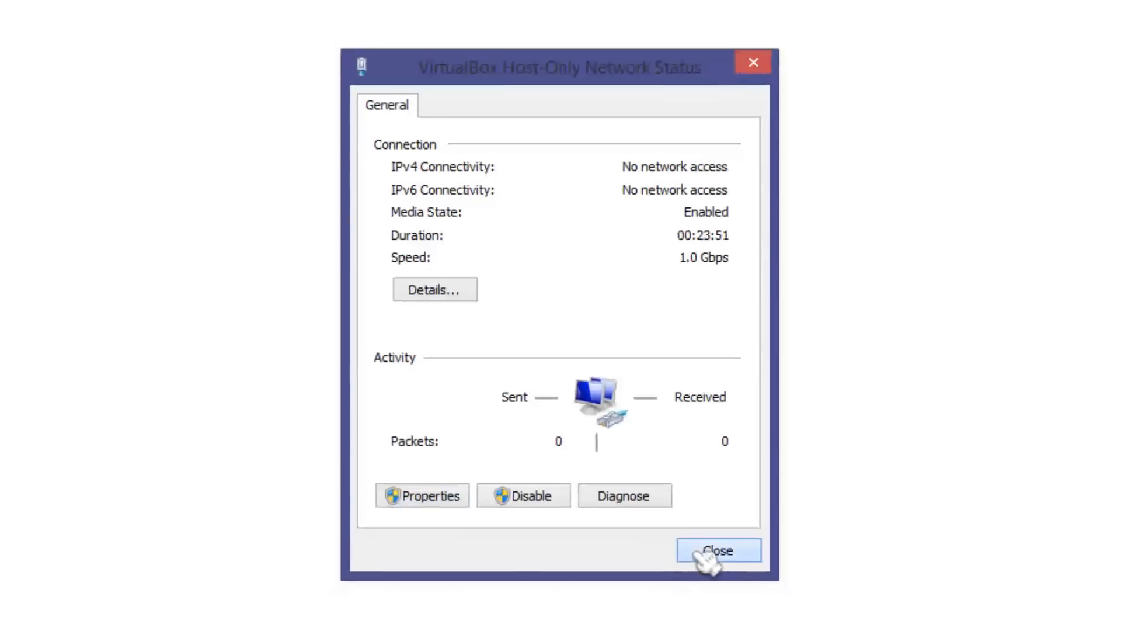
left_click(1105, 7)
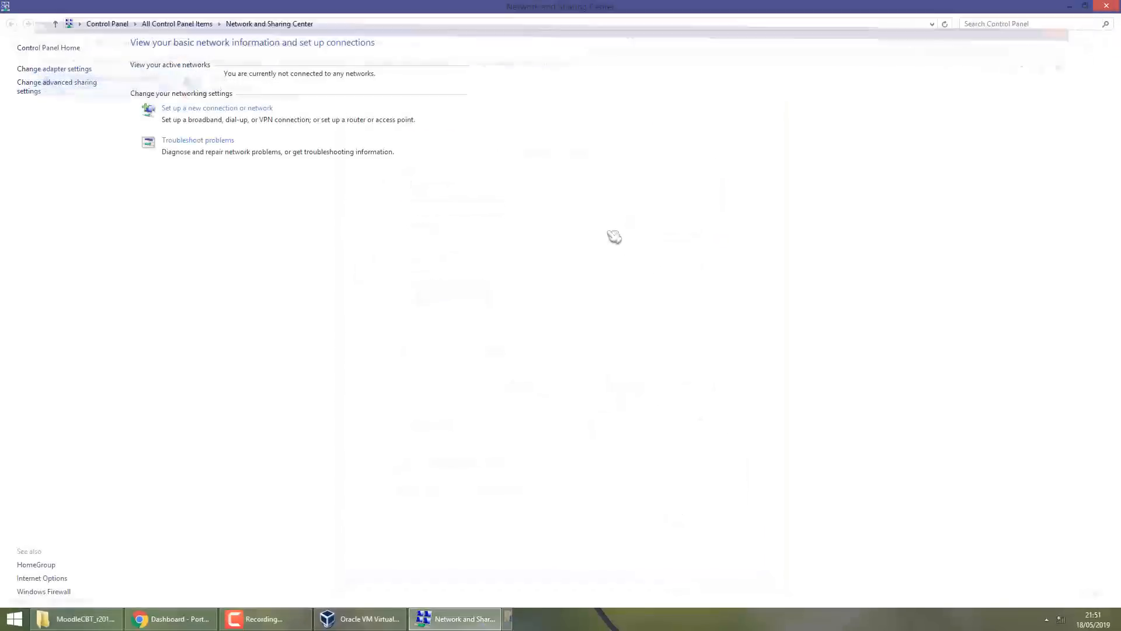
left_click(1101, 6)
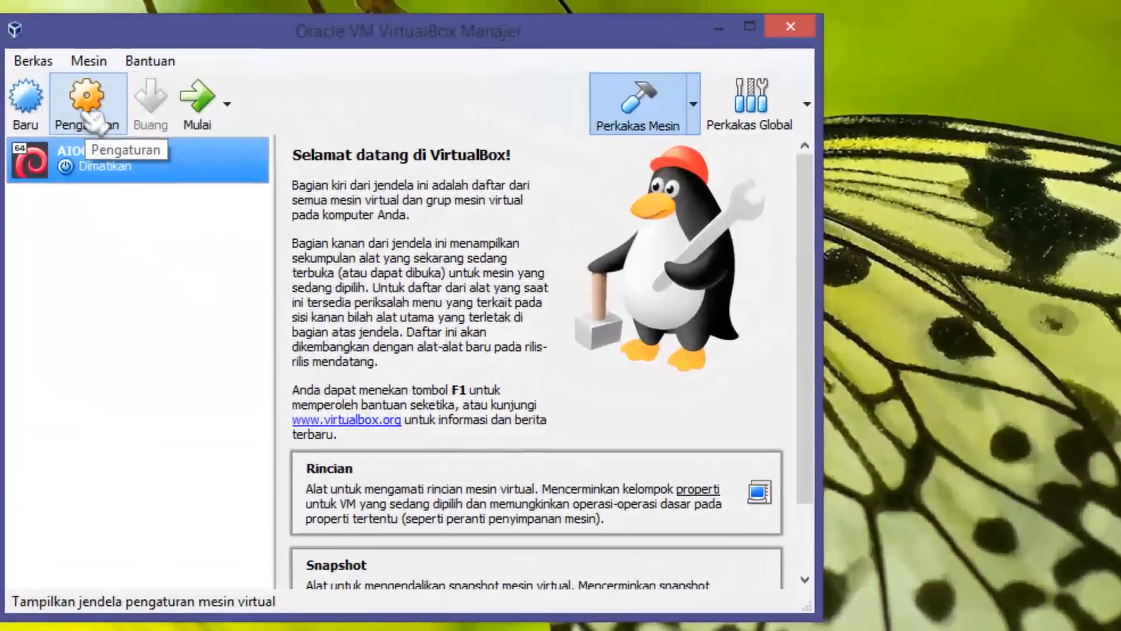
In the AIOCBT machine's network settings, attach Adaptor 1 to "Adaptor Hanya-host".
left_click(95, 117)
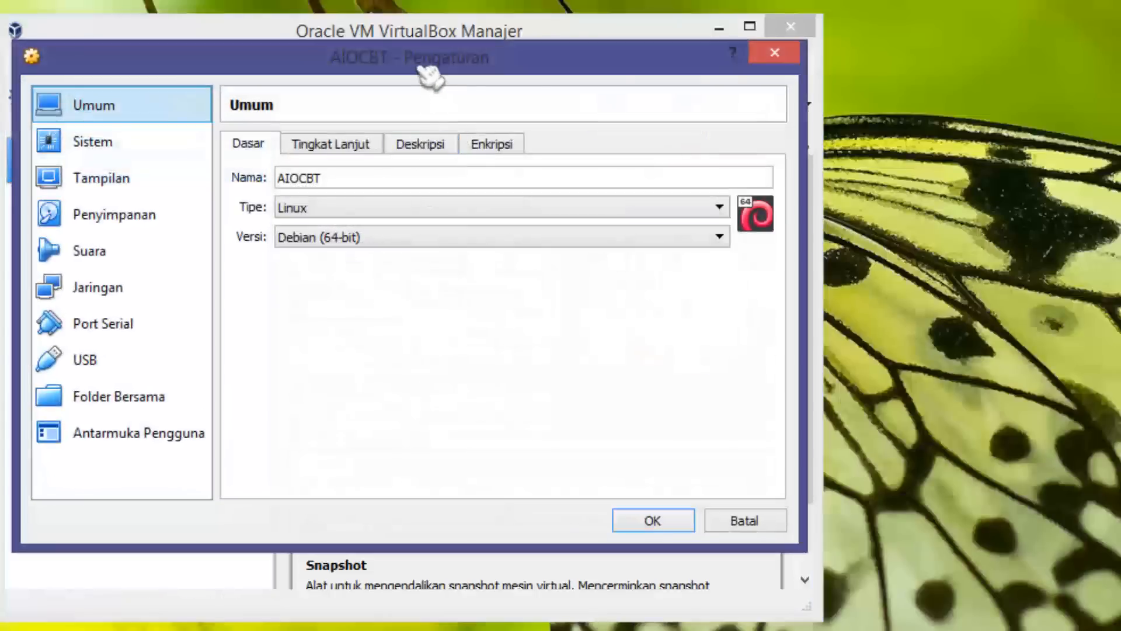
left_click_drag(431, 72, 1054, 102)
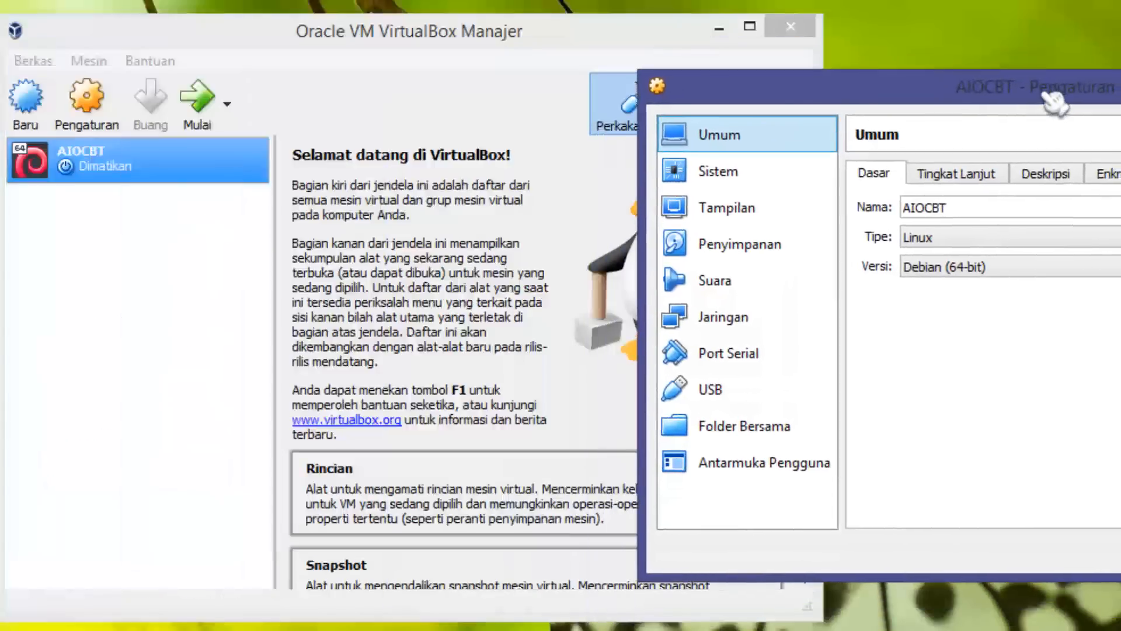
left_click(771, 320)
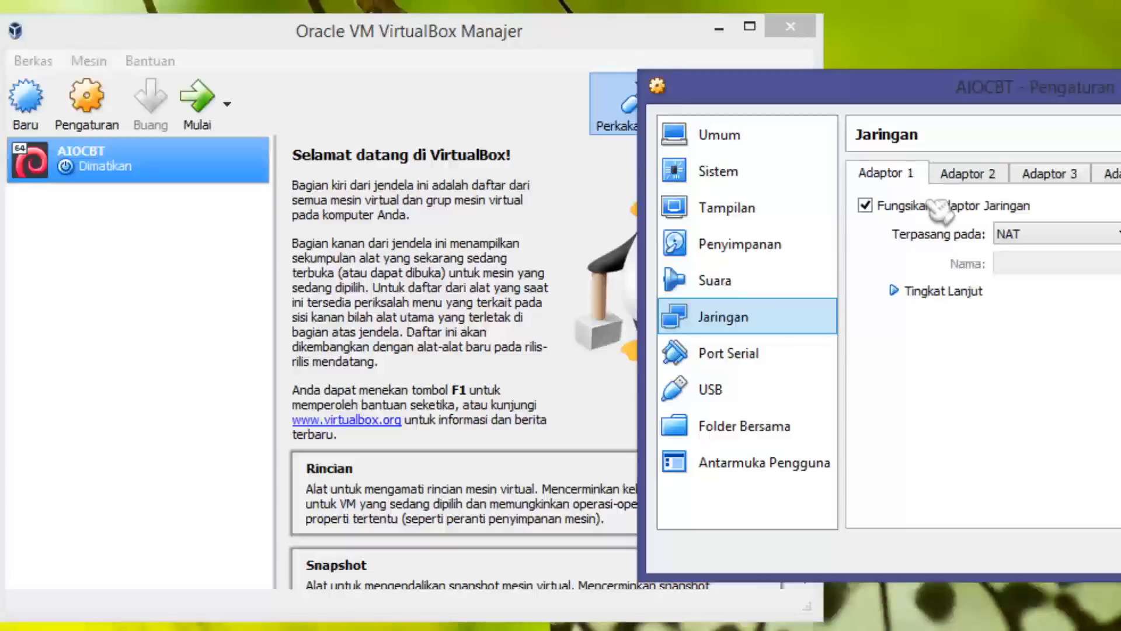
left_click(1019, 234)
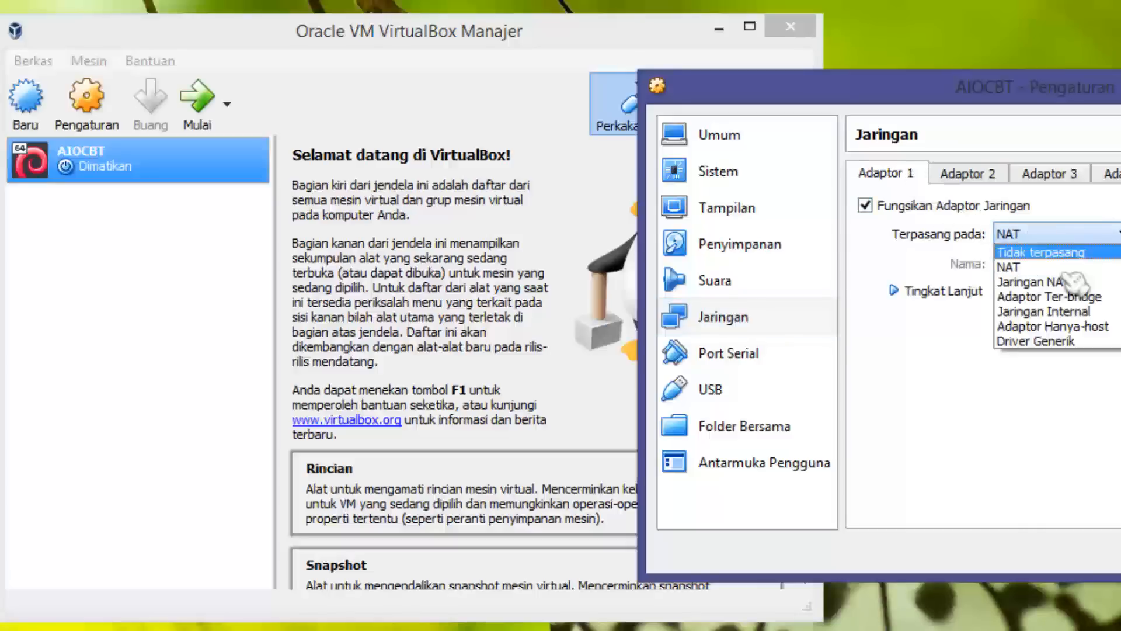
left_click(1080, 326)
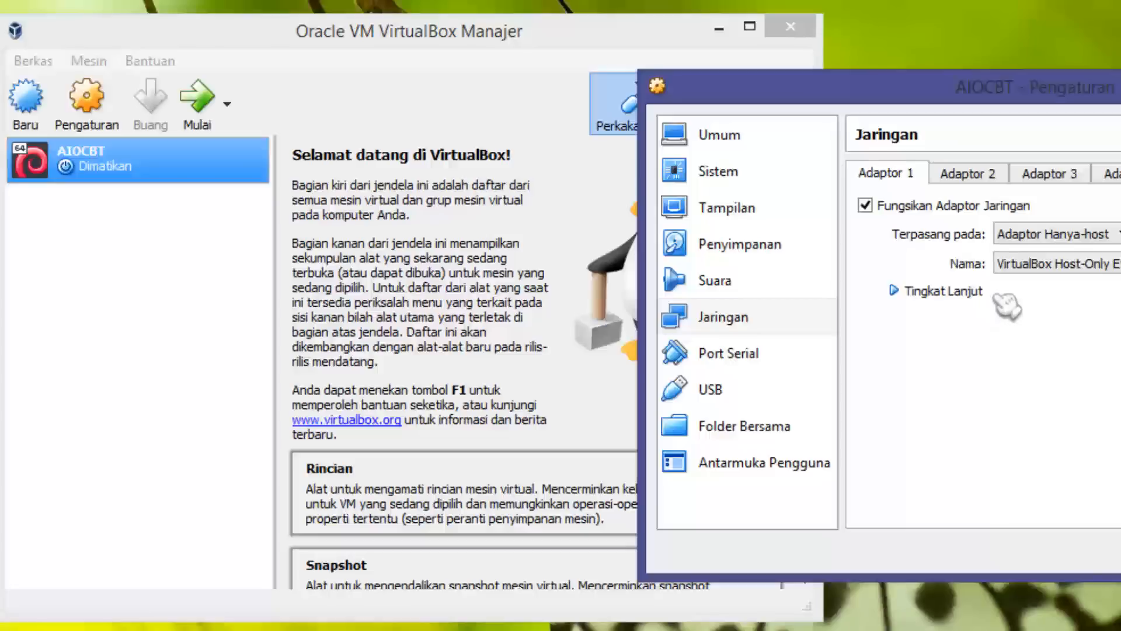
Try attaching Adaptor 1 to "Adaptor Ter-bridge" and restore its attachment to "Adaptor Hanya-host".
left_click(1039, 266)
left_click(947, 260)
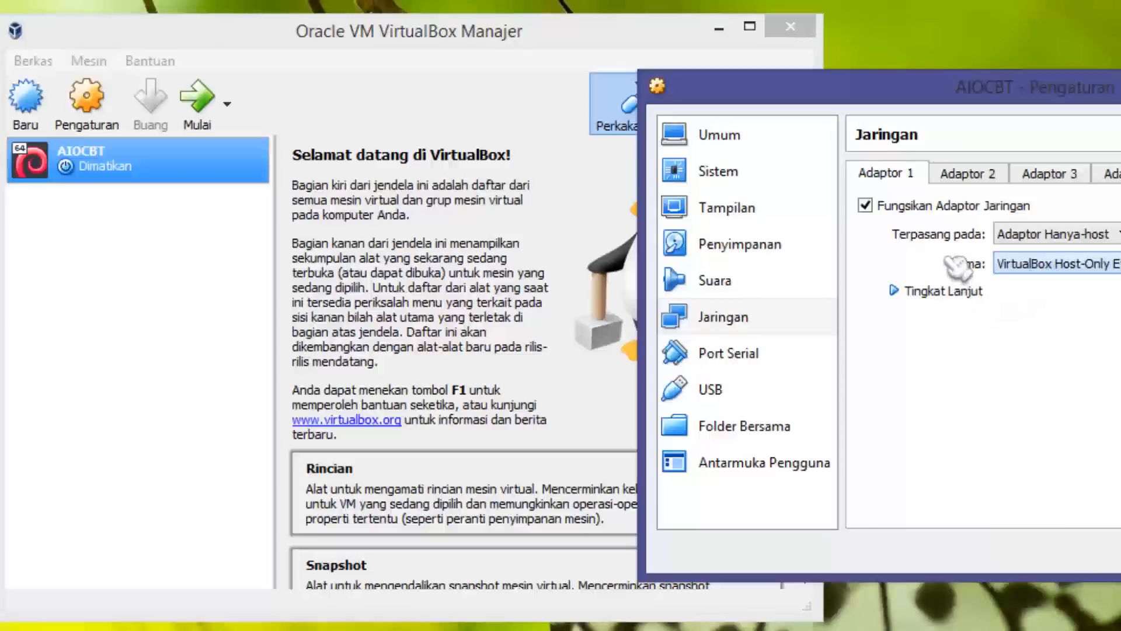
left_click(1063, 262)
left_click(1067, 235)
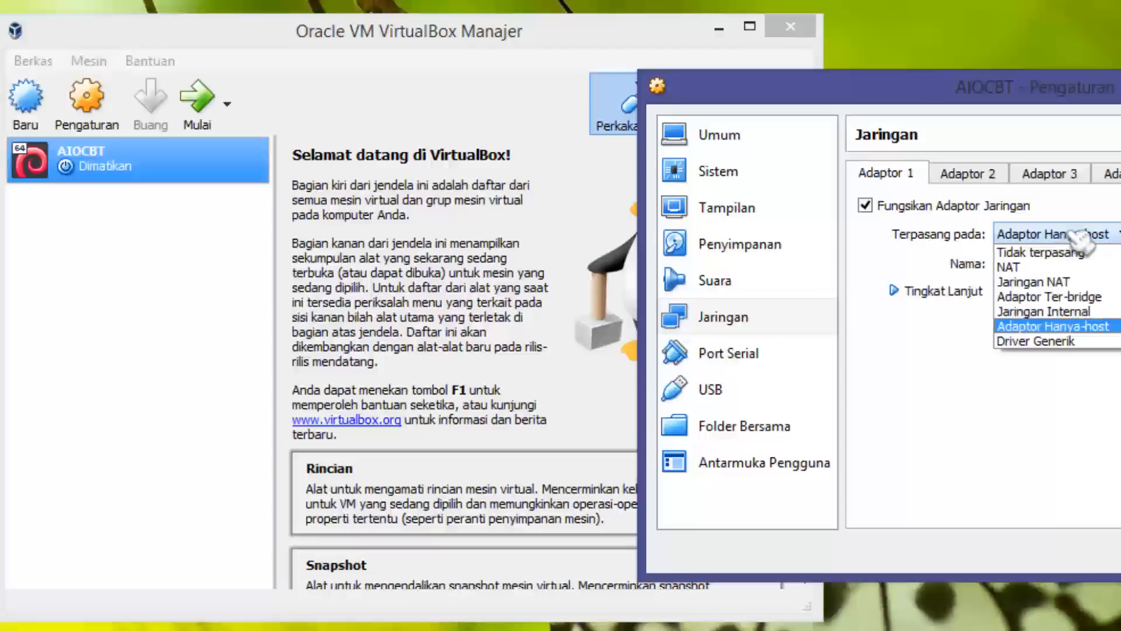
left_click(1072, 233)
left_click(1076, 235)
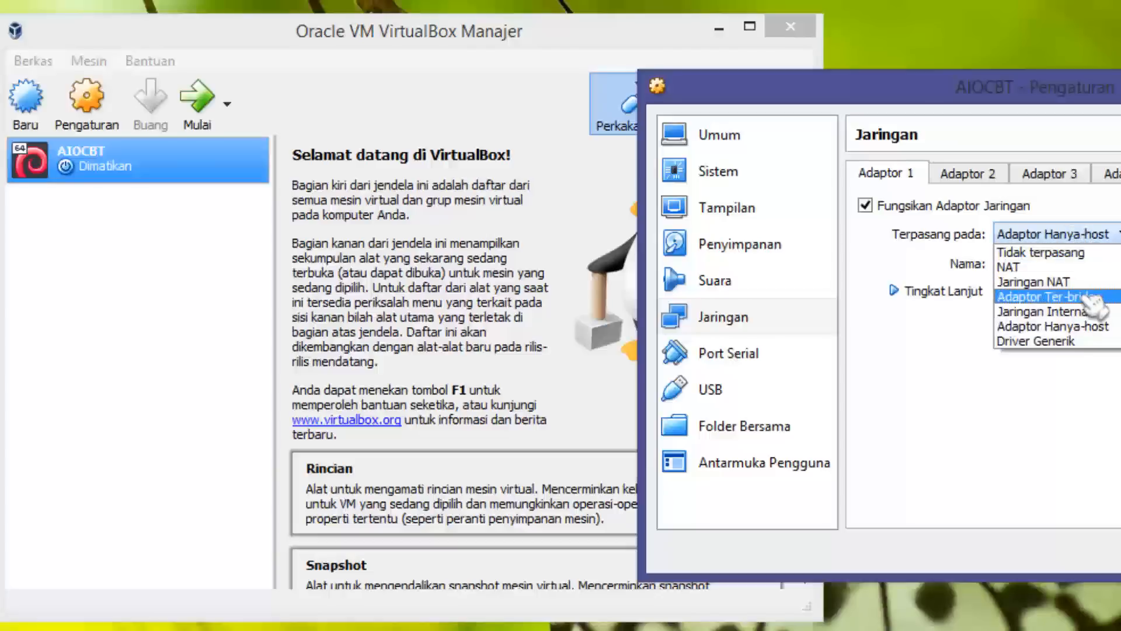
left_click(1090, 298)
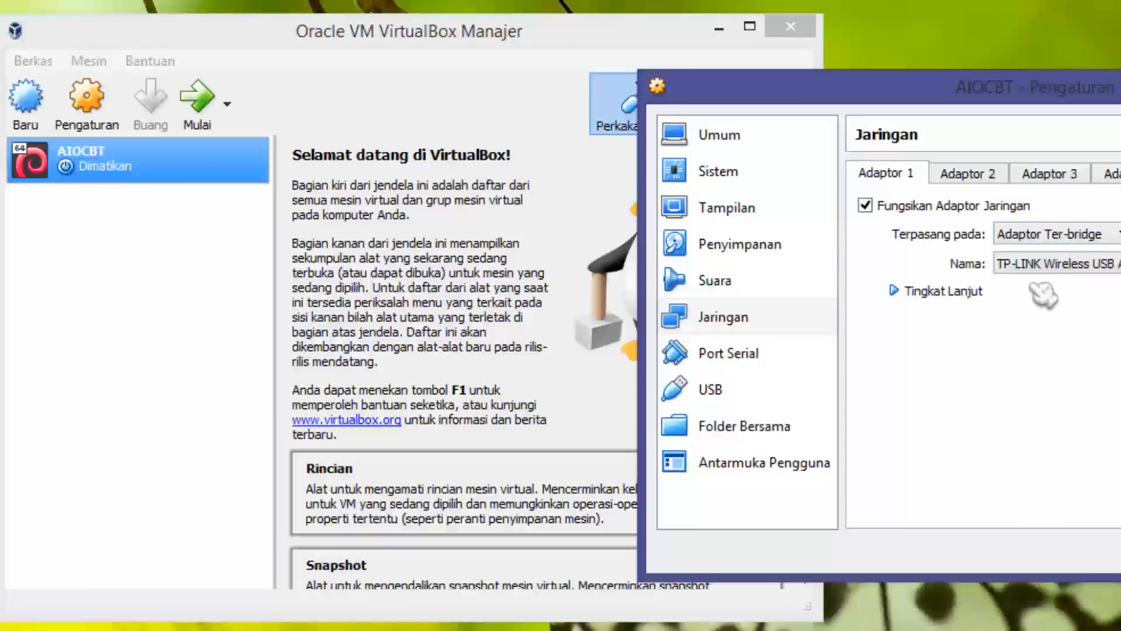
left_click(1072, 235)
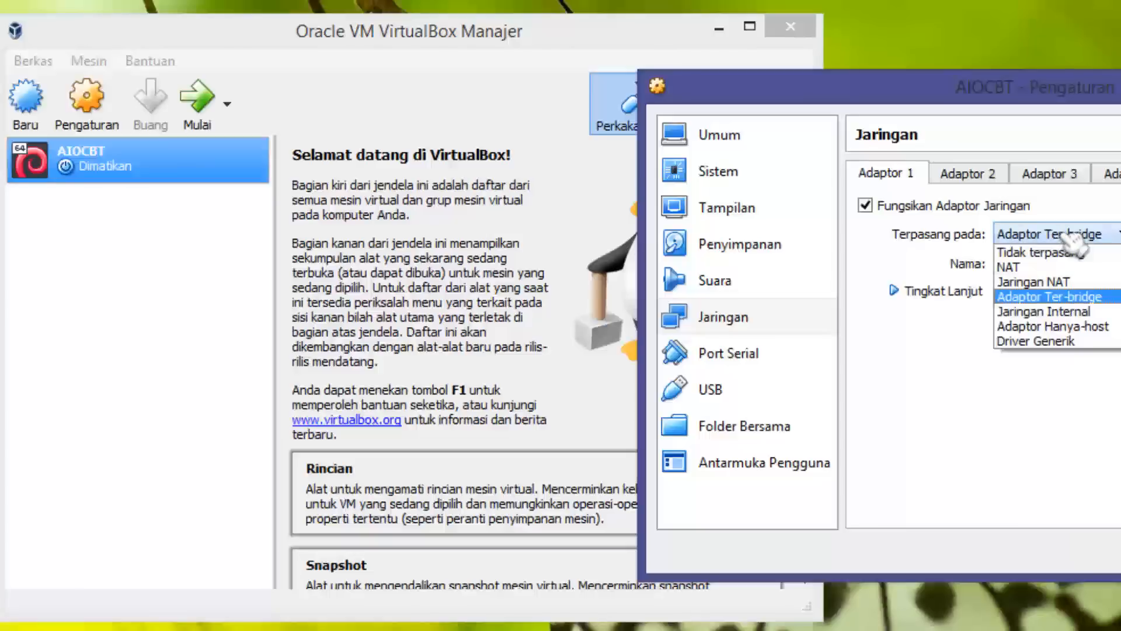
left_click(1077, 326)
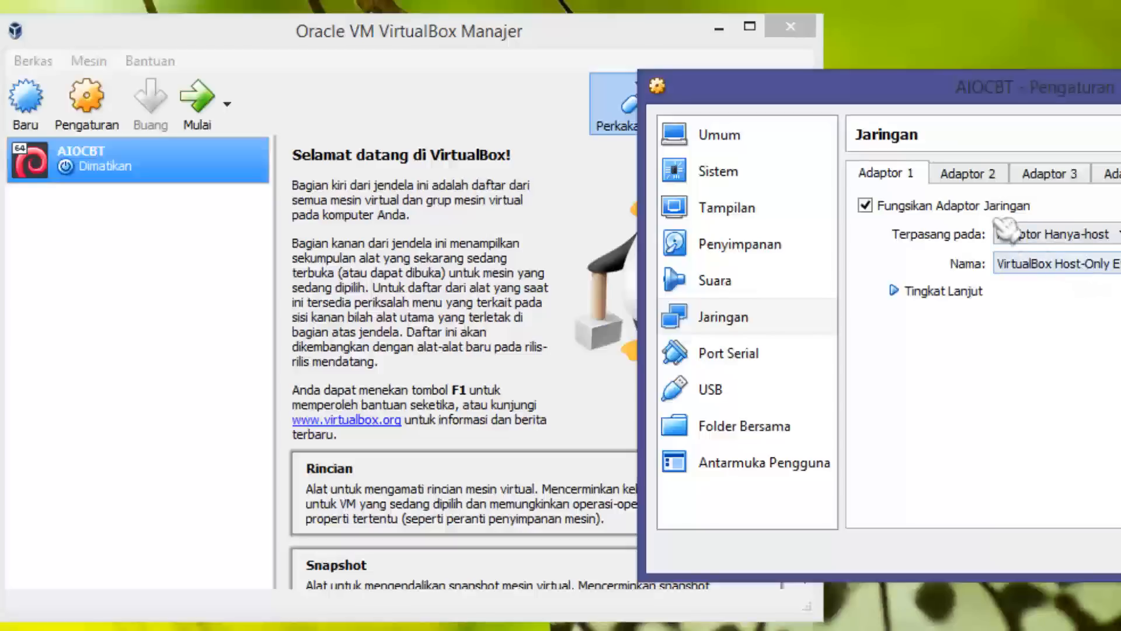
Enable Adaptor 2, attach it to NAT, and save the AIOCBT machine's settings.
left_click(984, 180)
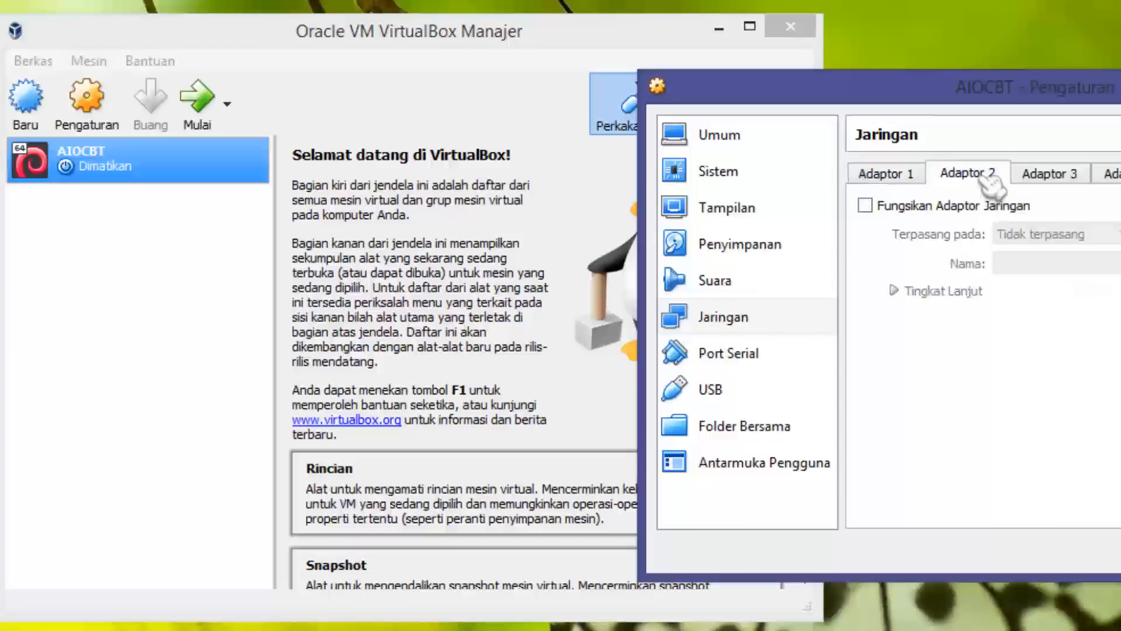
left_click(1019, 240)
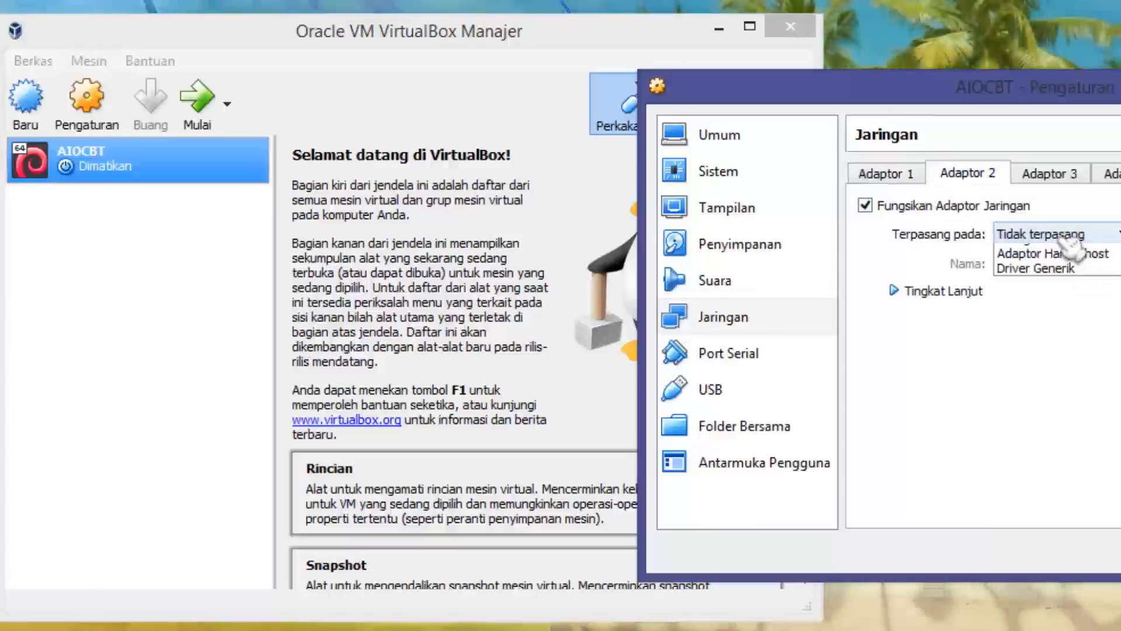
left_click(1011, 267)
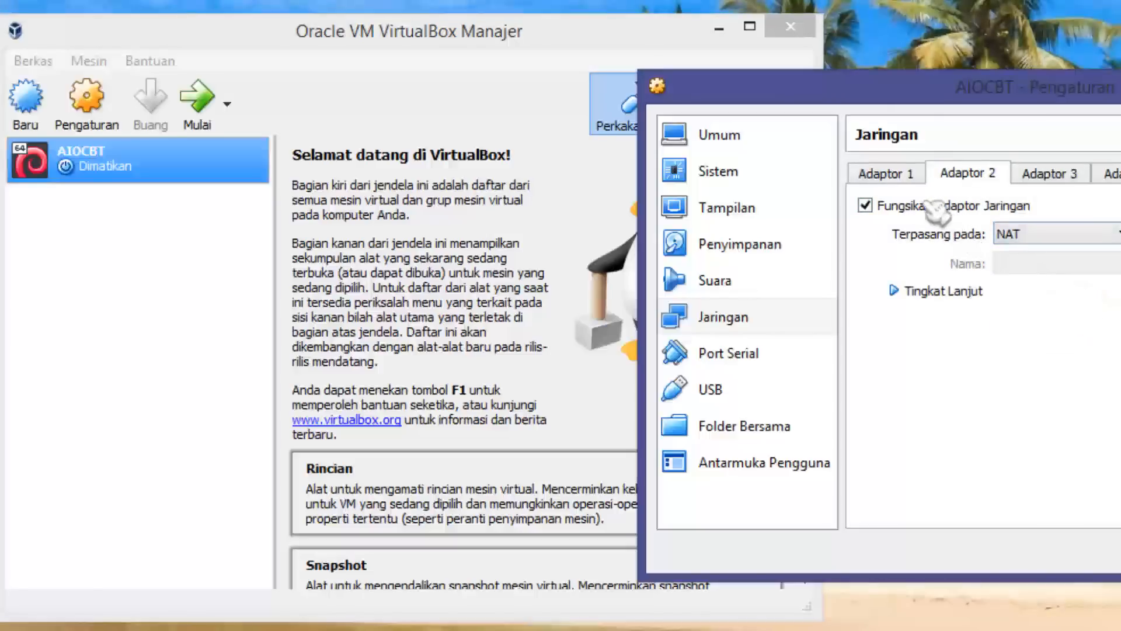
left_click(900, 173)
left_click(961, 173)
left_click(888, 174)
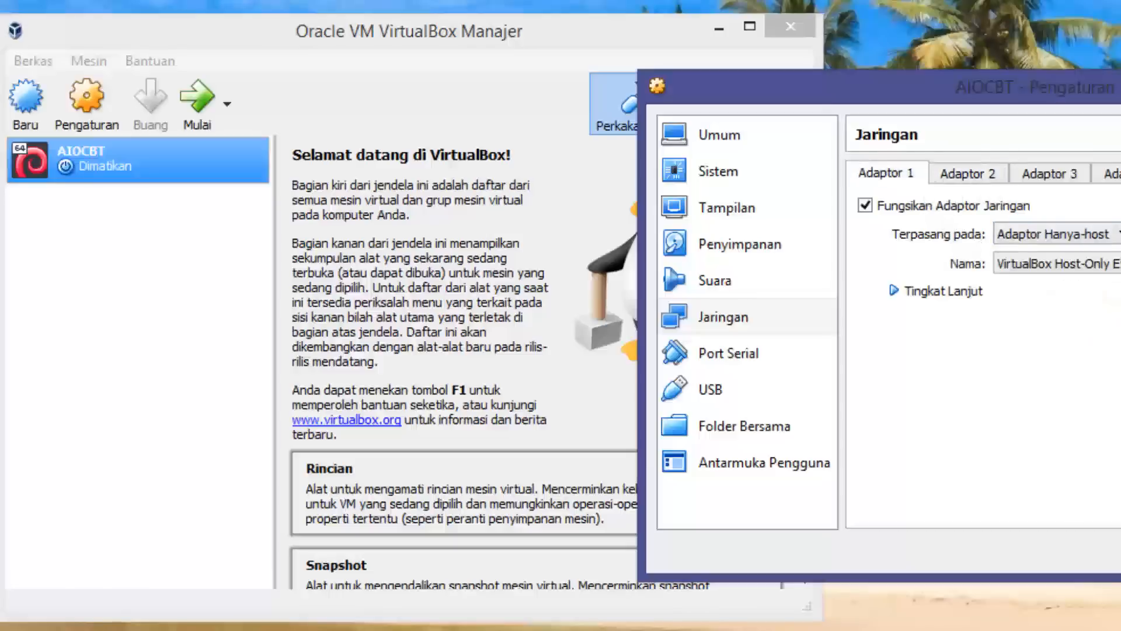
key("Return")
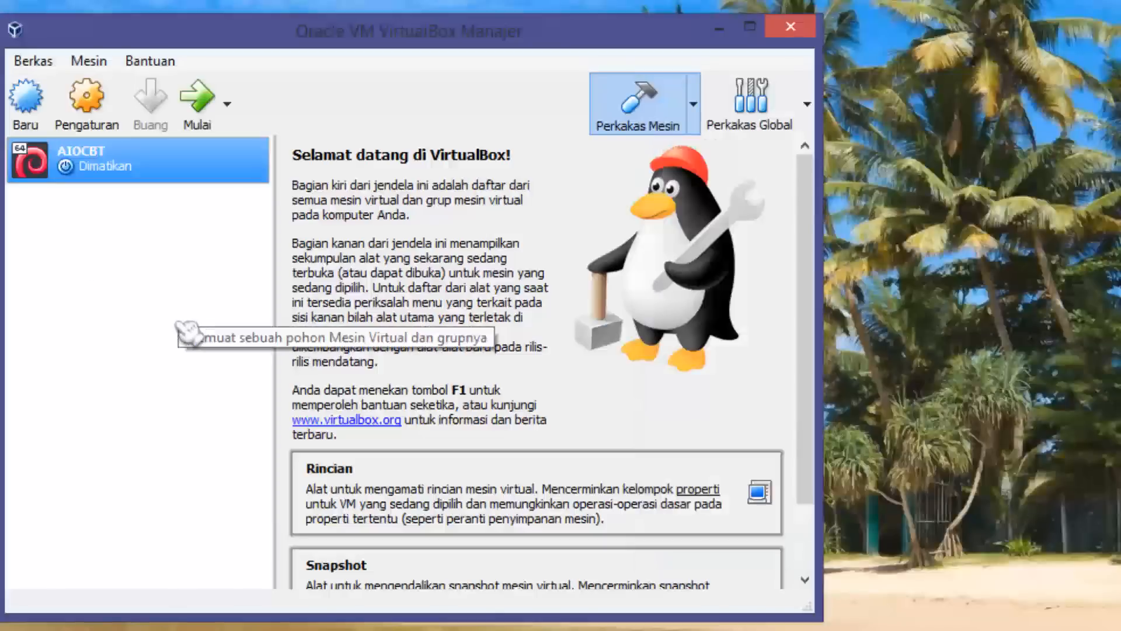
Start the AIOCBT virtual machine, move its window clear of the VirtualBox manager, and dismiss the keyboard and mouse notices.
left_click(209, 124)
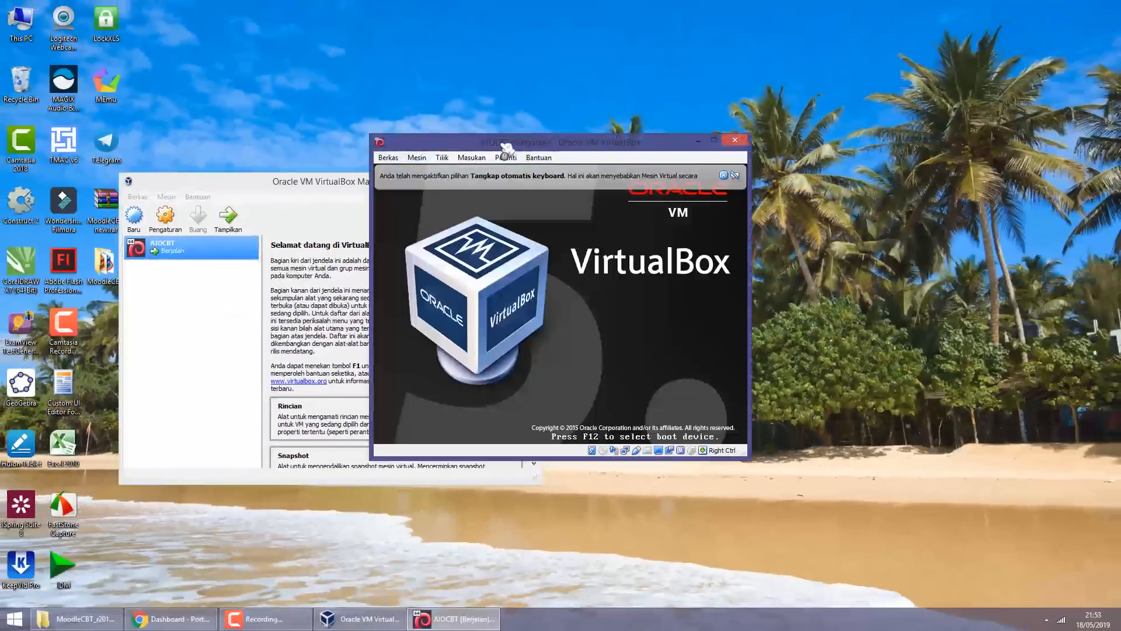
left_click_drag(601, 140, 852, 88)
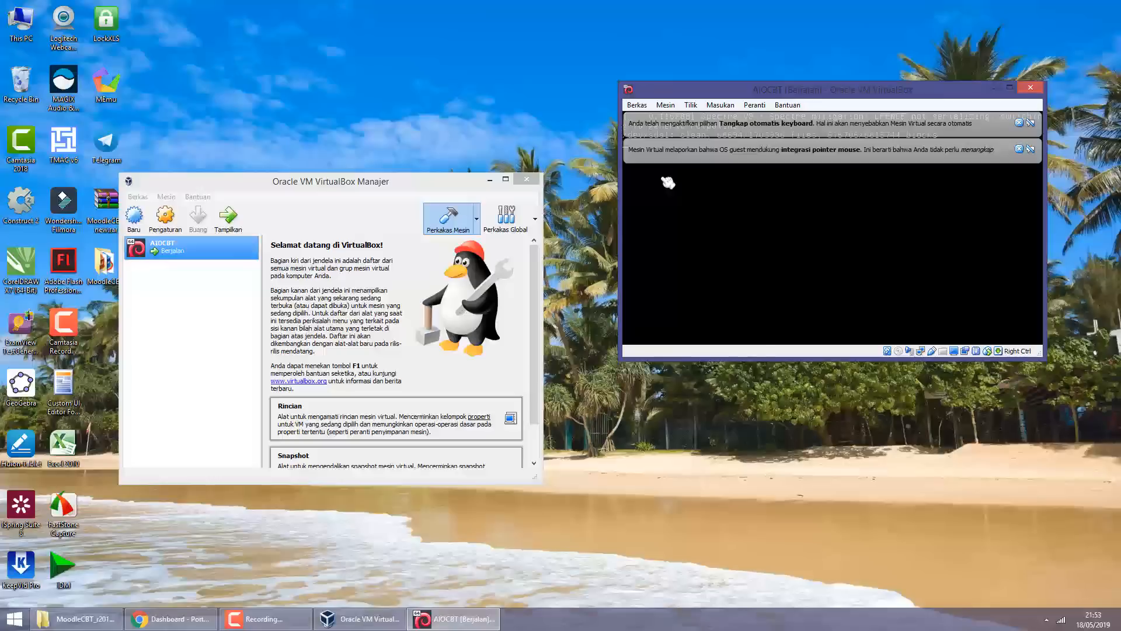
left_click(1031, 149)
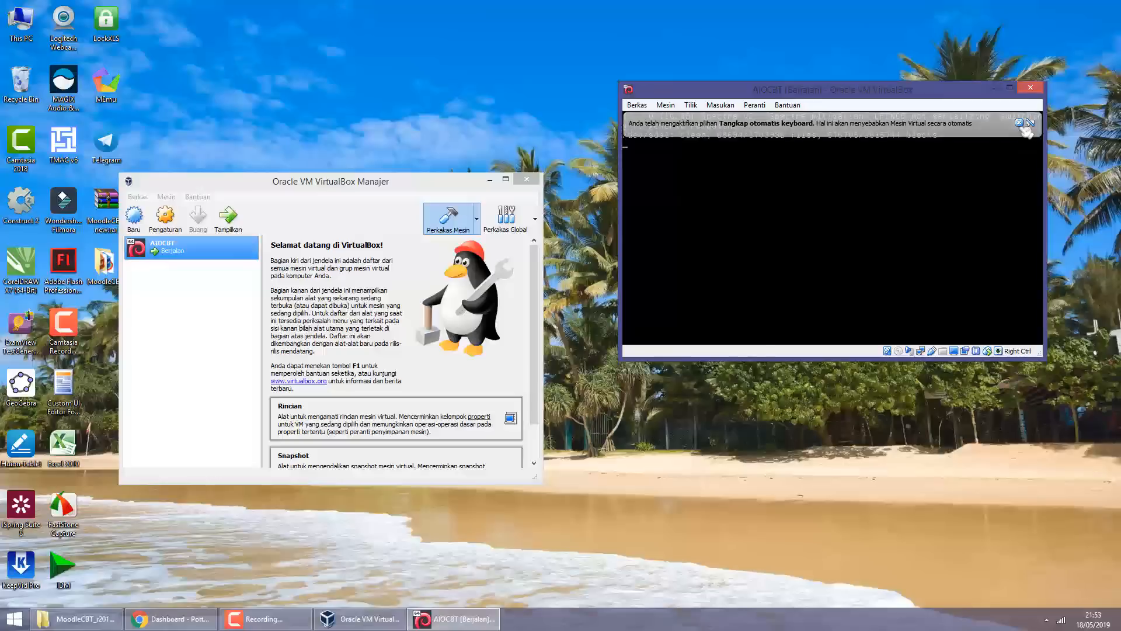
left_click(1031, 123)
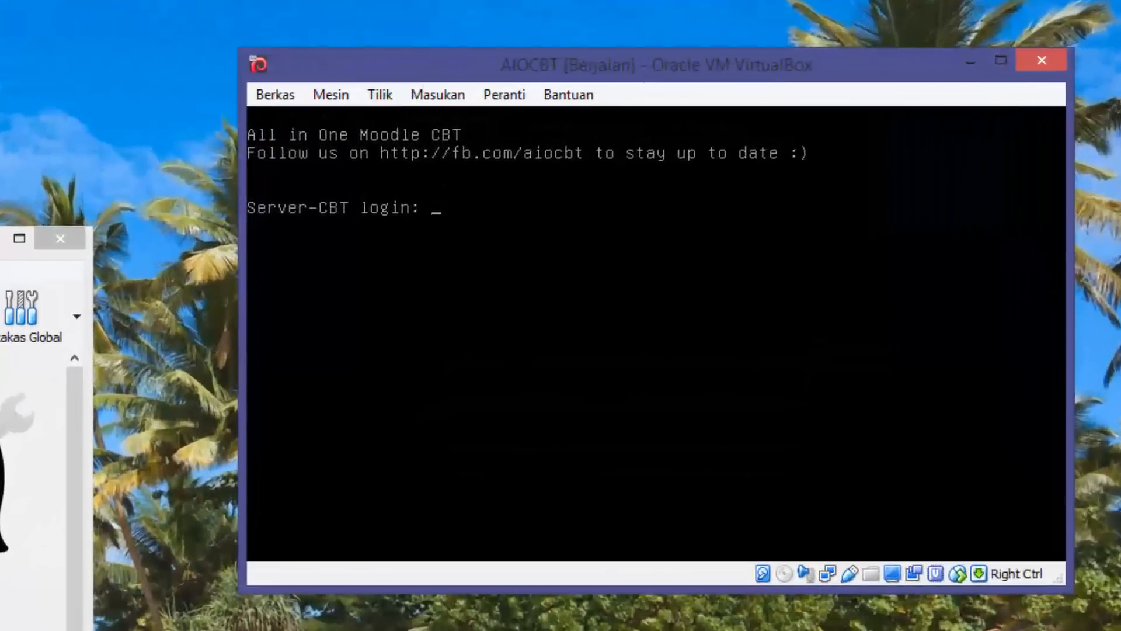
Switch to Chrome and open the Moodle exam server at 192.168.0.200 in a new tab.
key("alt+Tab")
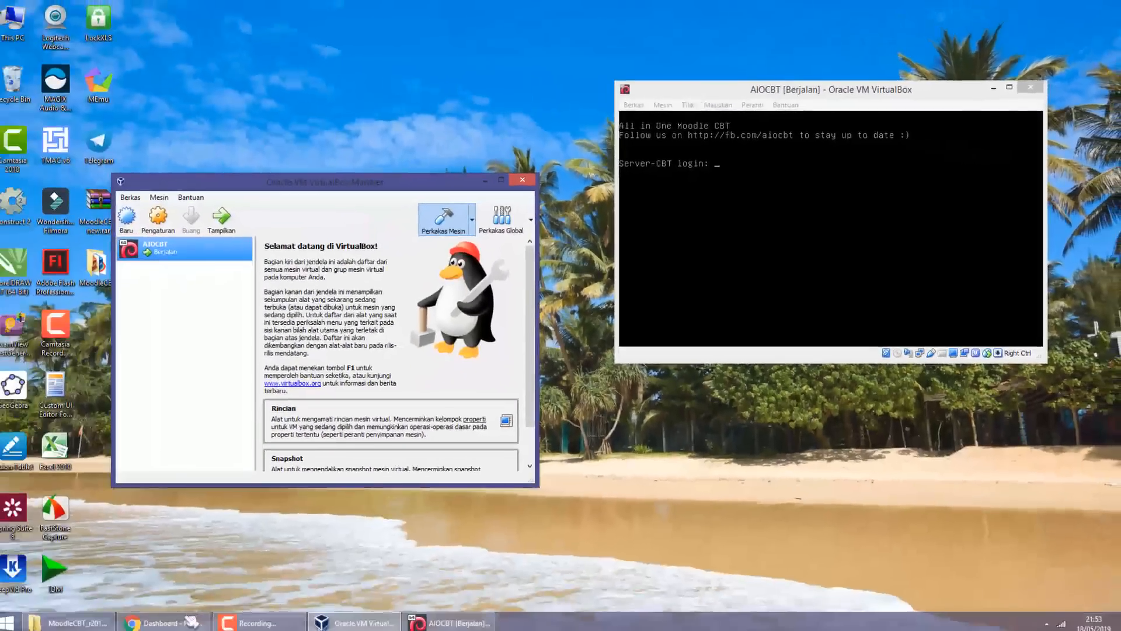
left_click(171, 618)
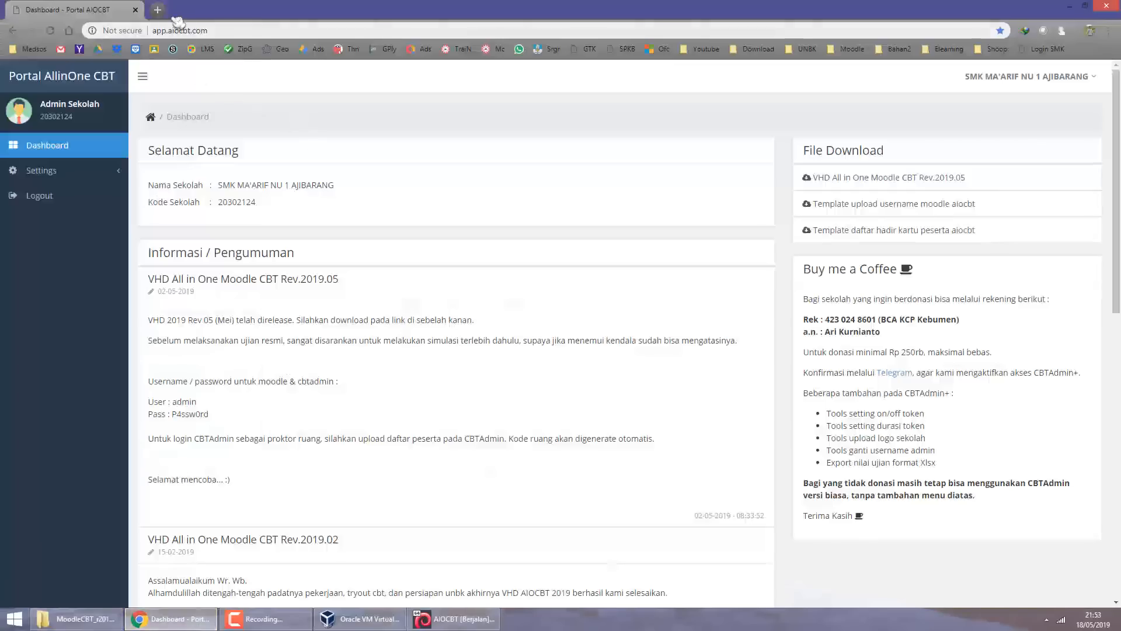
left_click(157, 9)
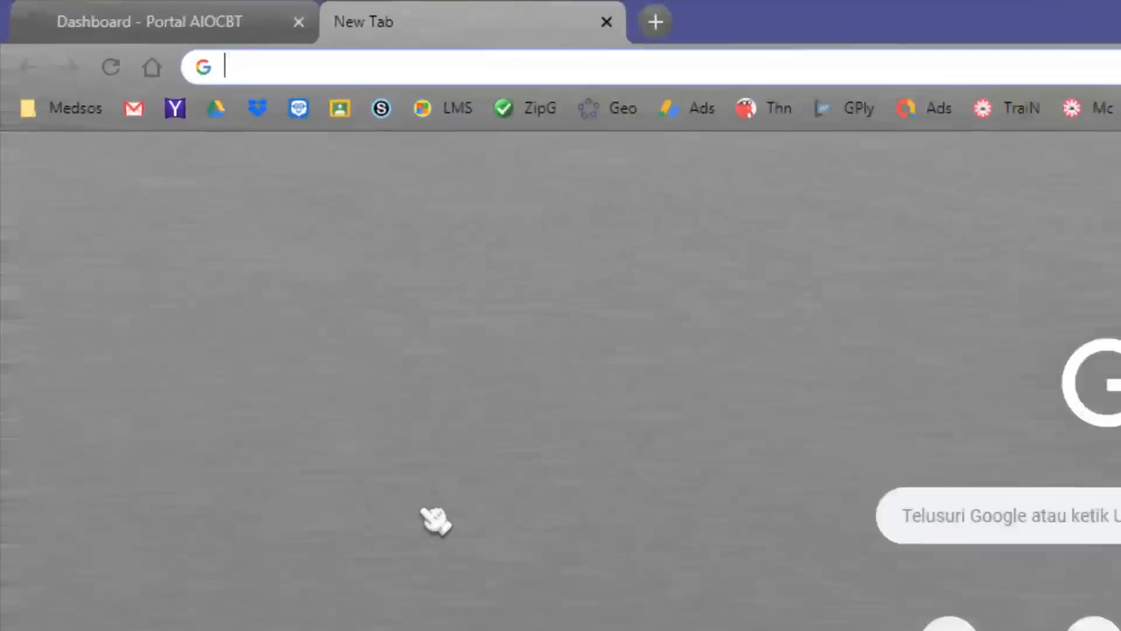
type("192.")
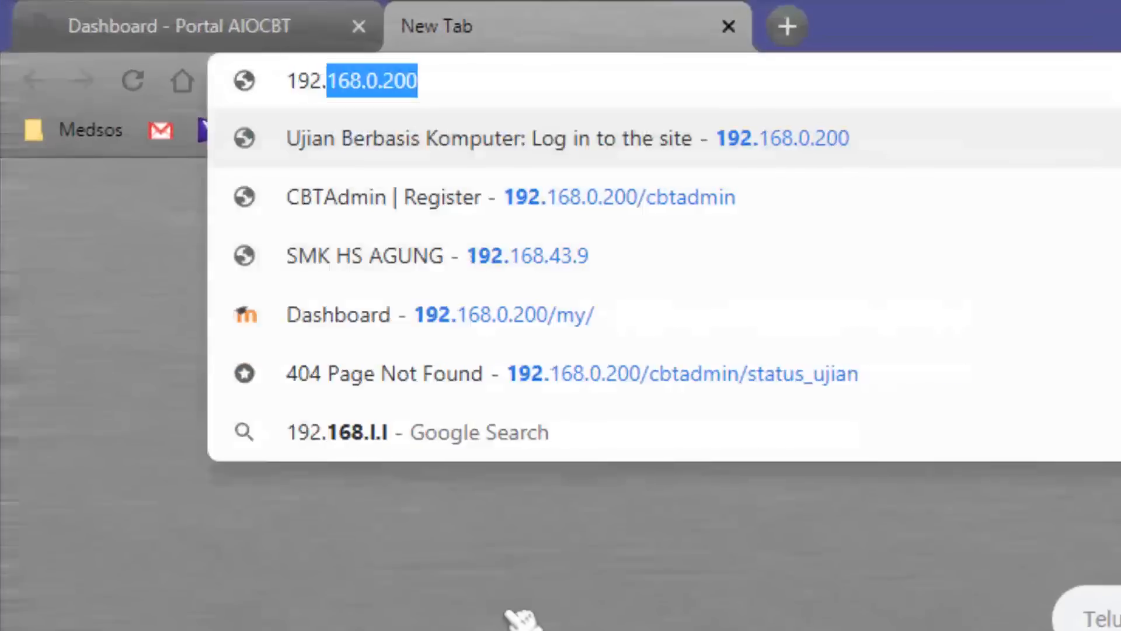
type("168.")
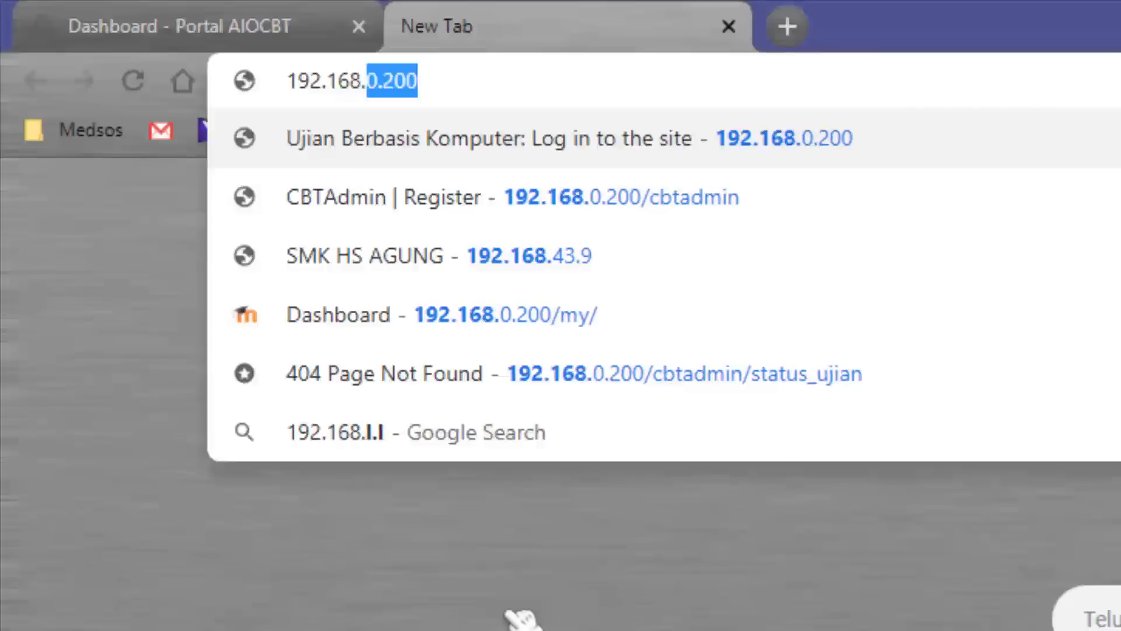
type("0.200")
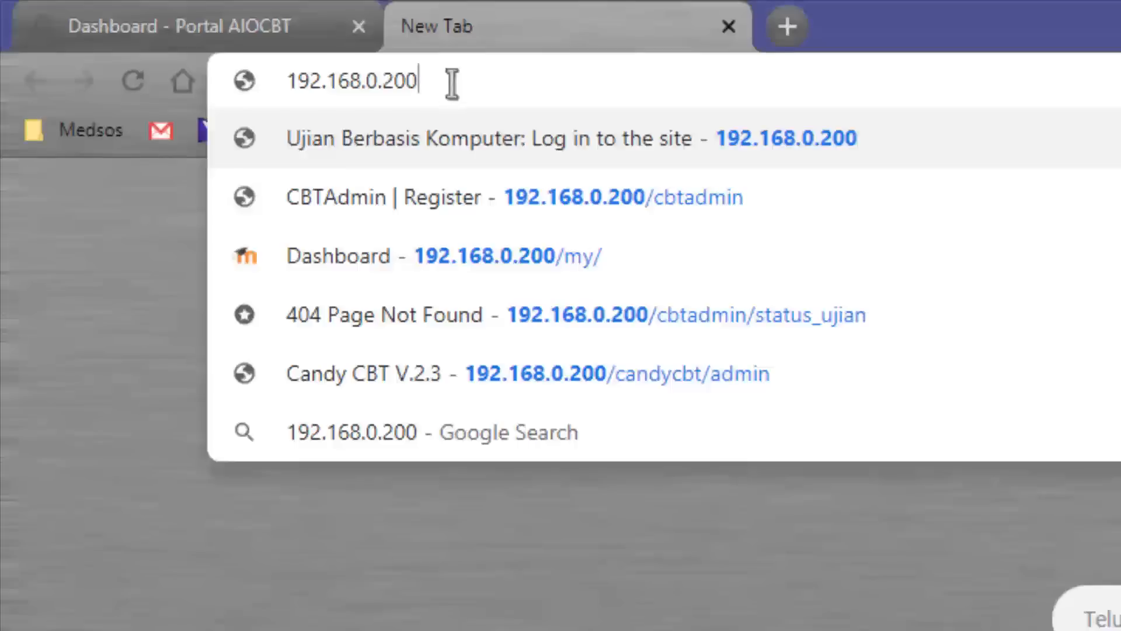
key("Return")
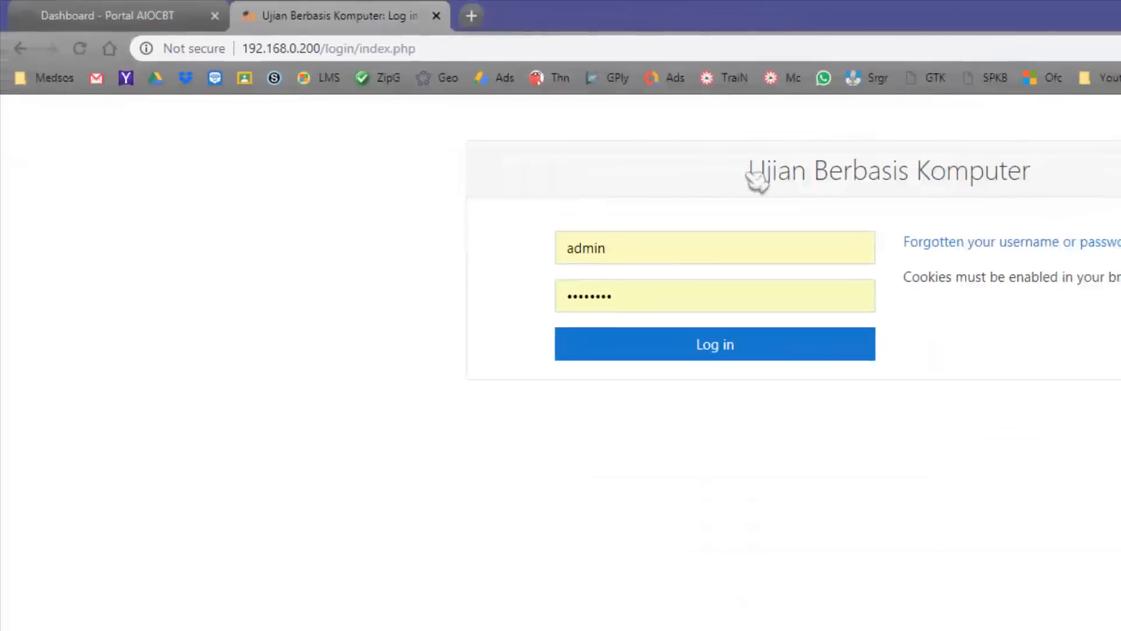
left_click_drag(747, 169, 1083, 193)
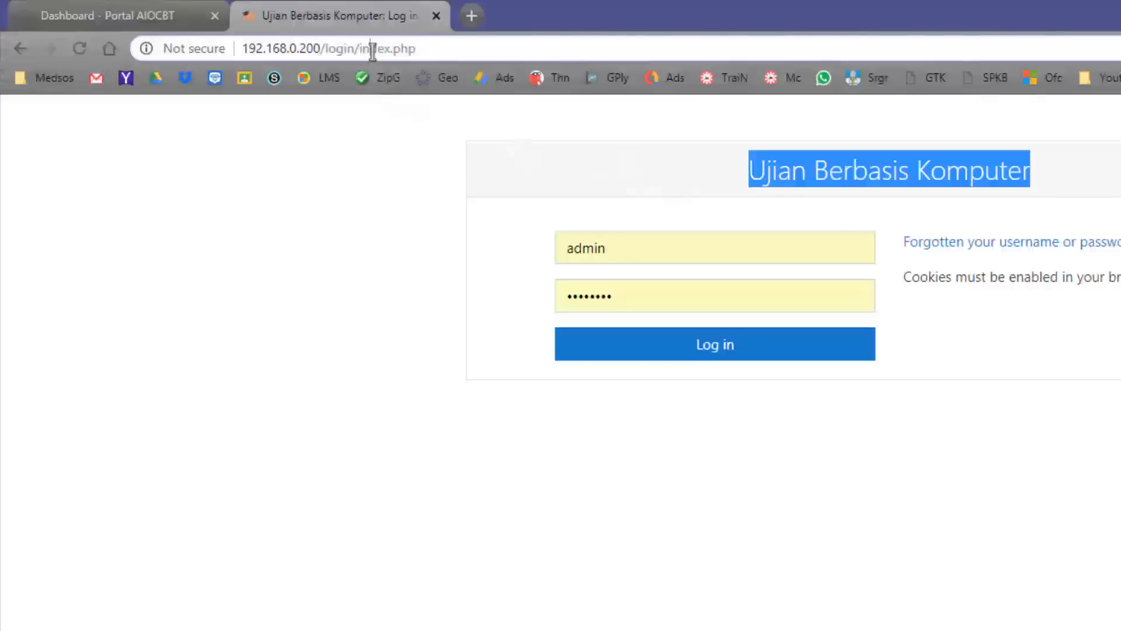
Replace the login path in the server address and open the CBTAdmin page at 192.168.0.200/cbtadmin.
left_click(350, 48)
left_click_drag(325, 48, 370, 49)
left_click_drag(446, 55, 493, 56)
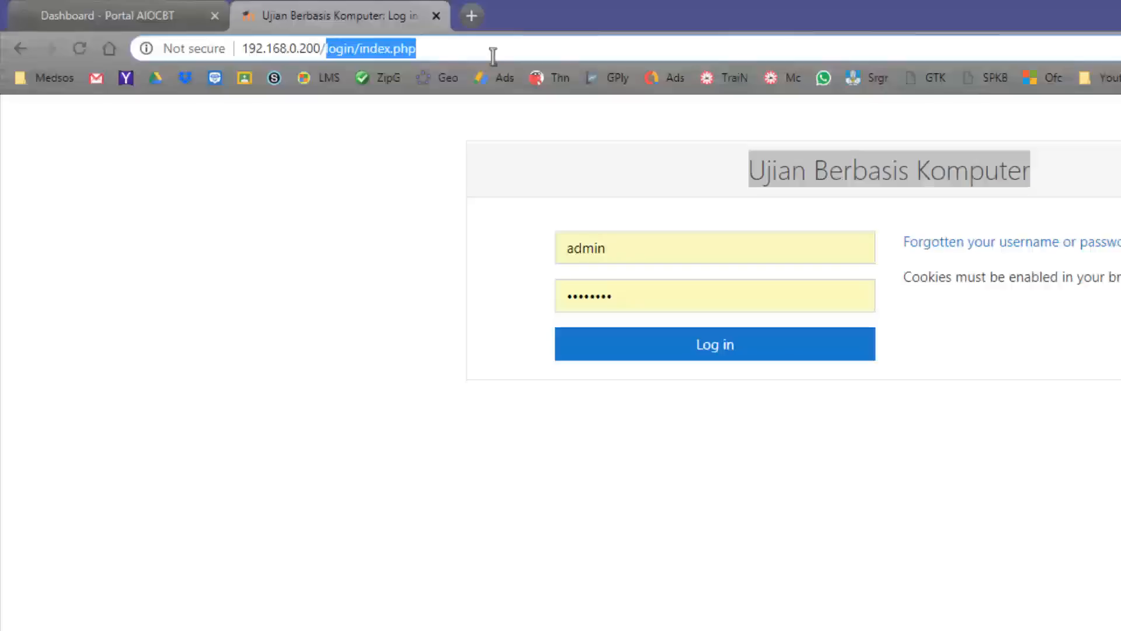
key("BackSpace")
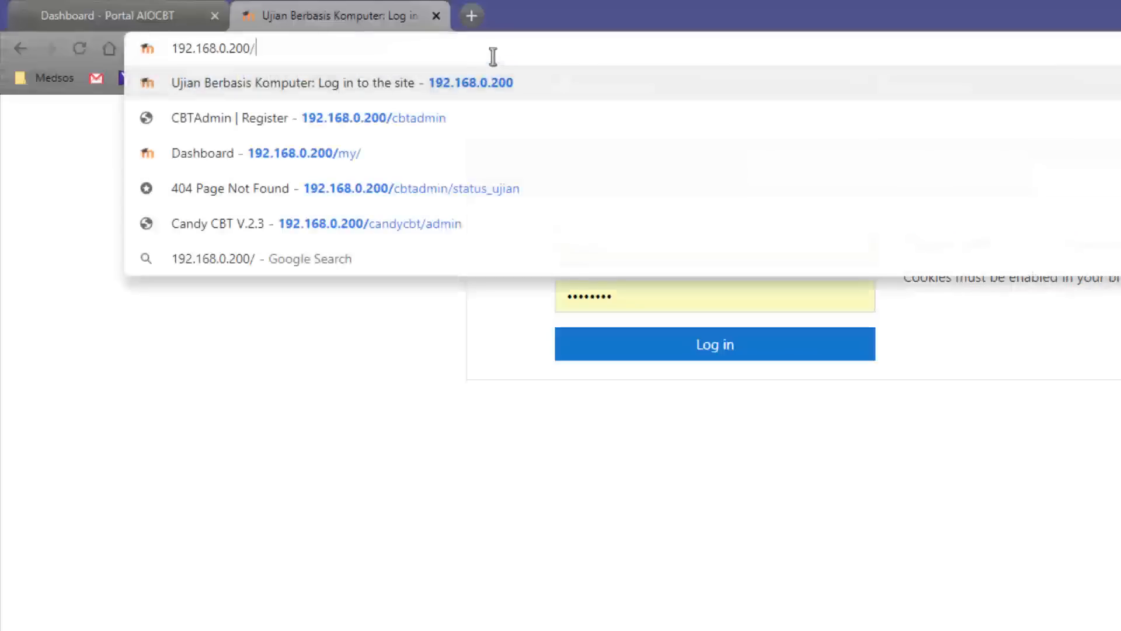
key("BackSpace")
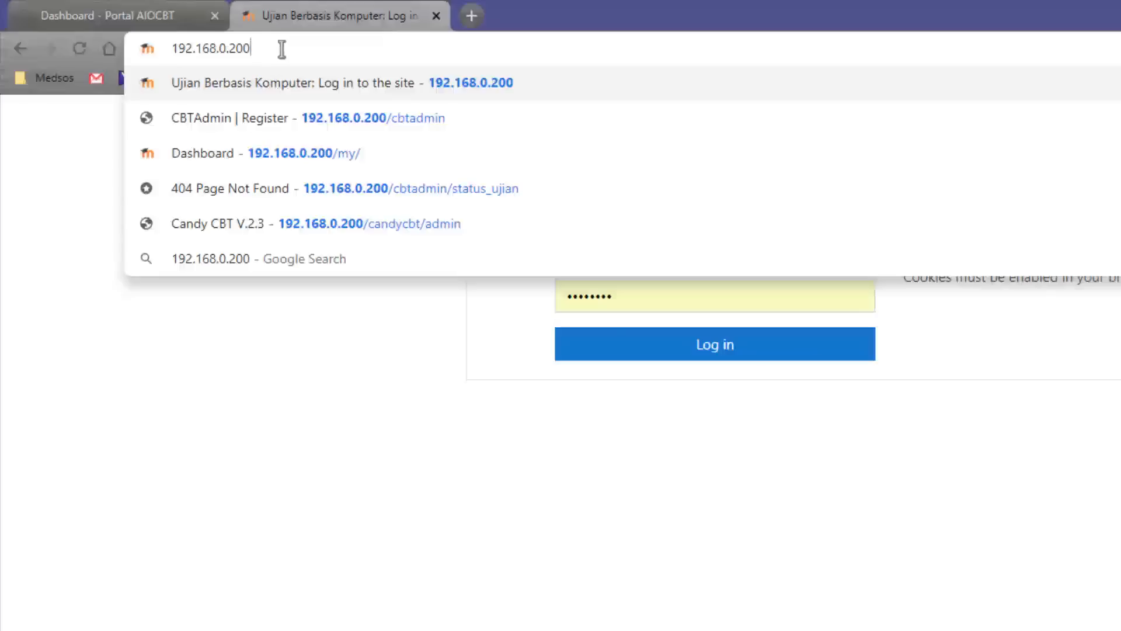
type("/")
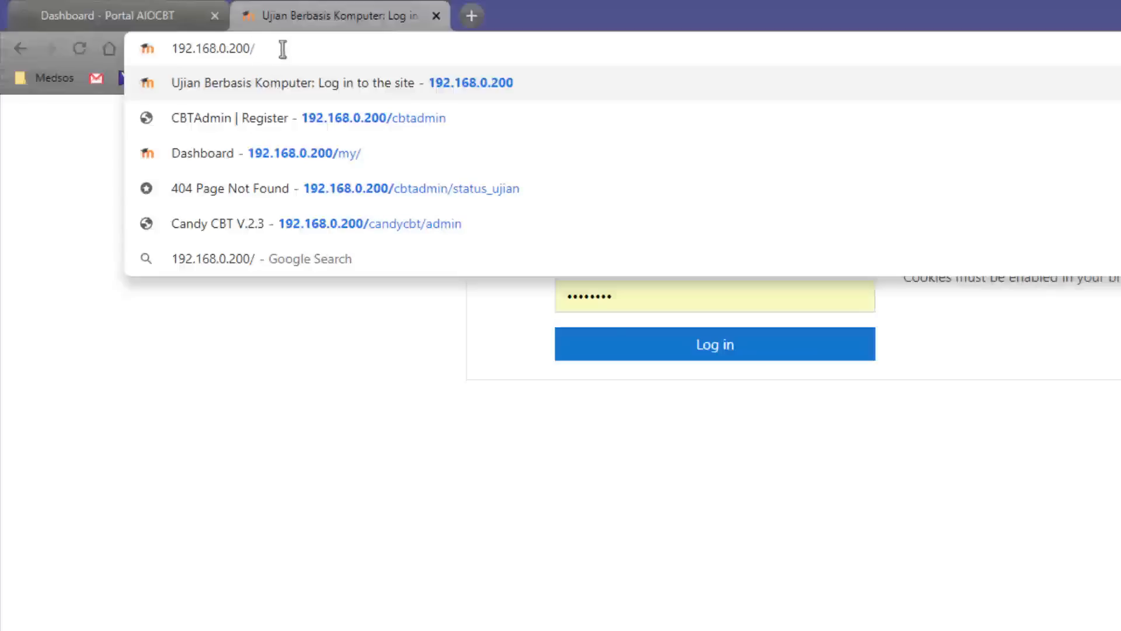
type("cbtadmin")
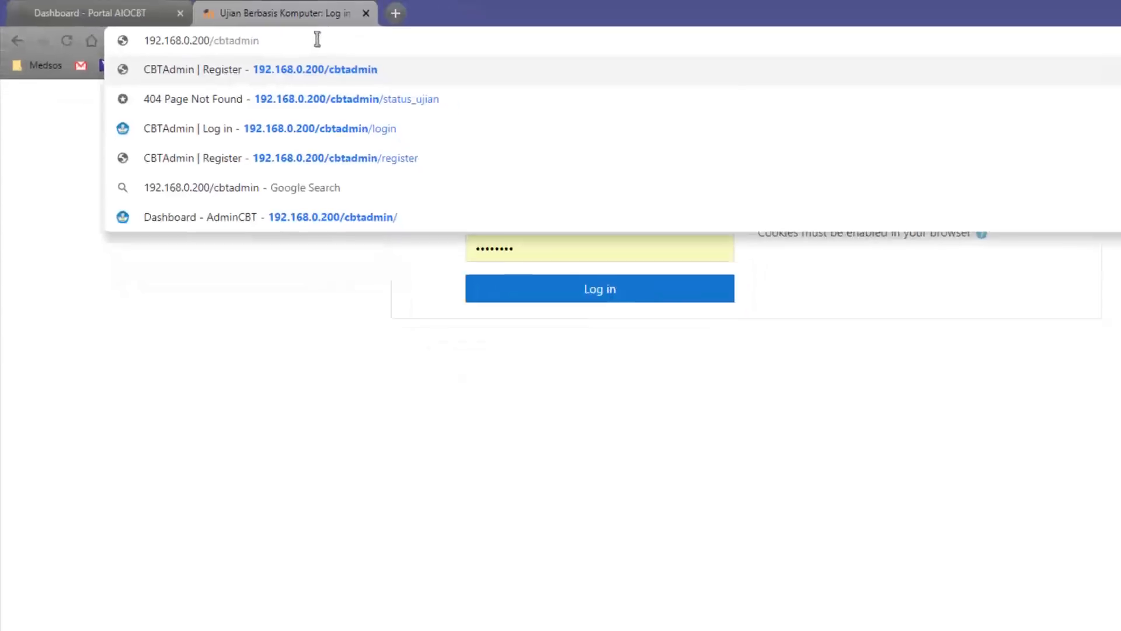
key("Return")
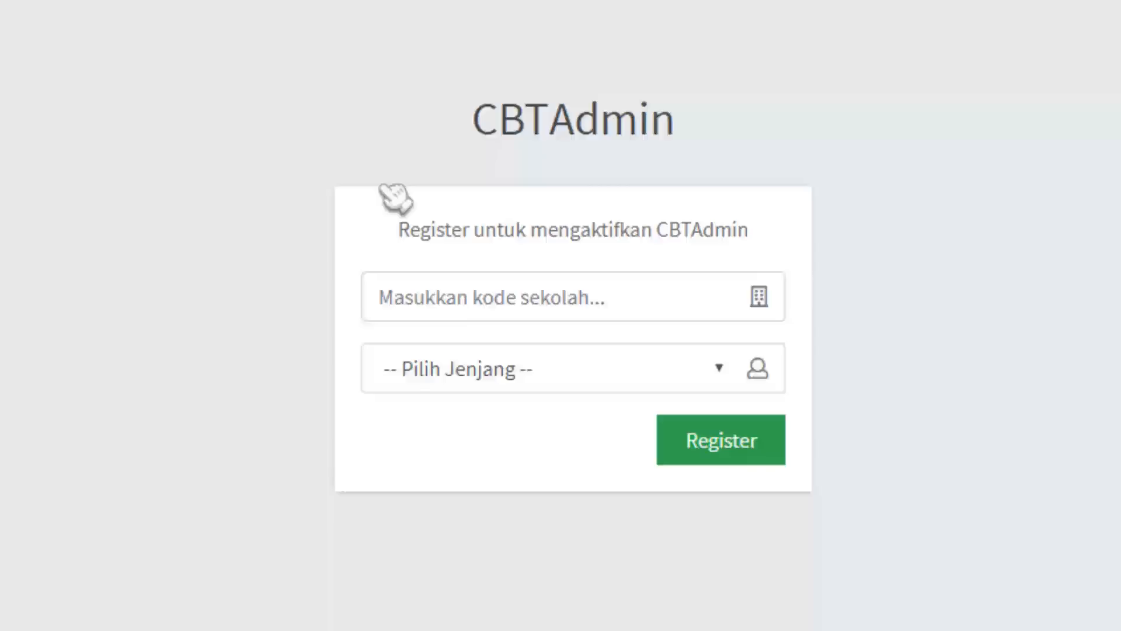
Open Gmail in a new browser tab to check the internet connection, and return to the CBTAdmin registration page.
left_click(476, 295)
left_click(297, 216)
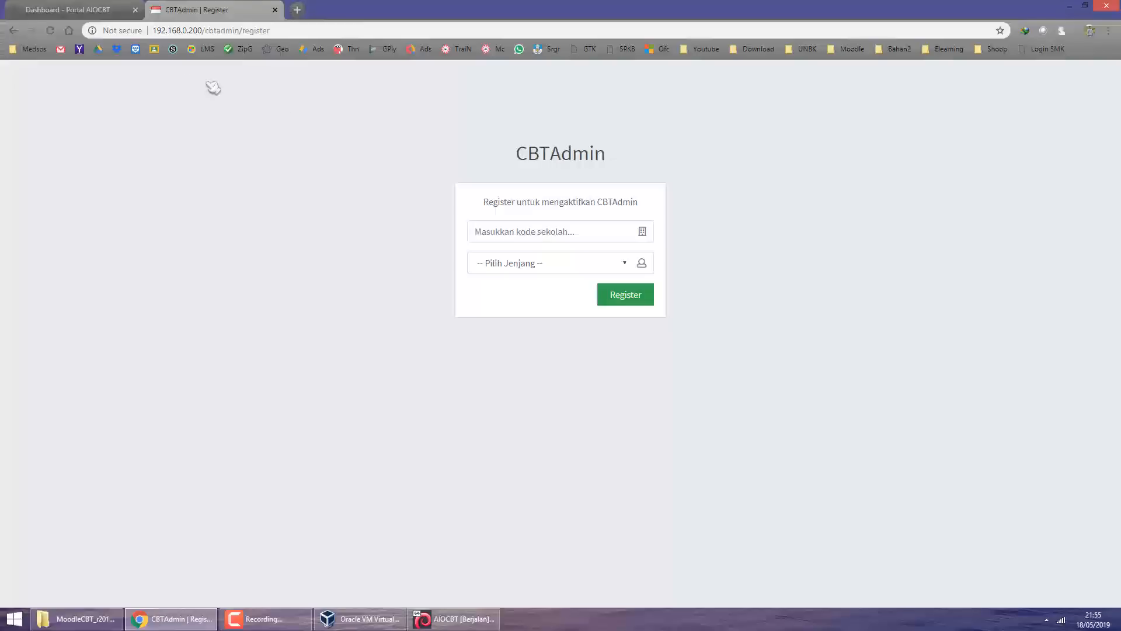
left_click(298, 11)
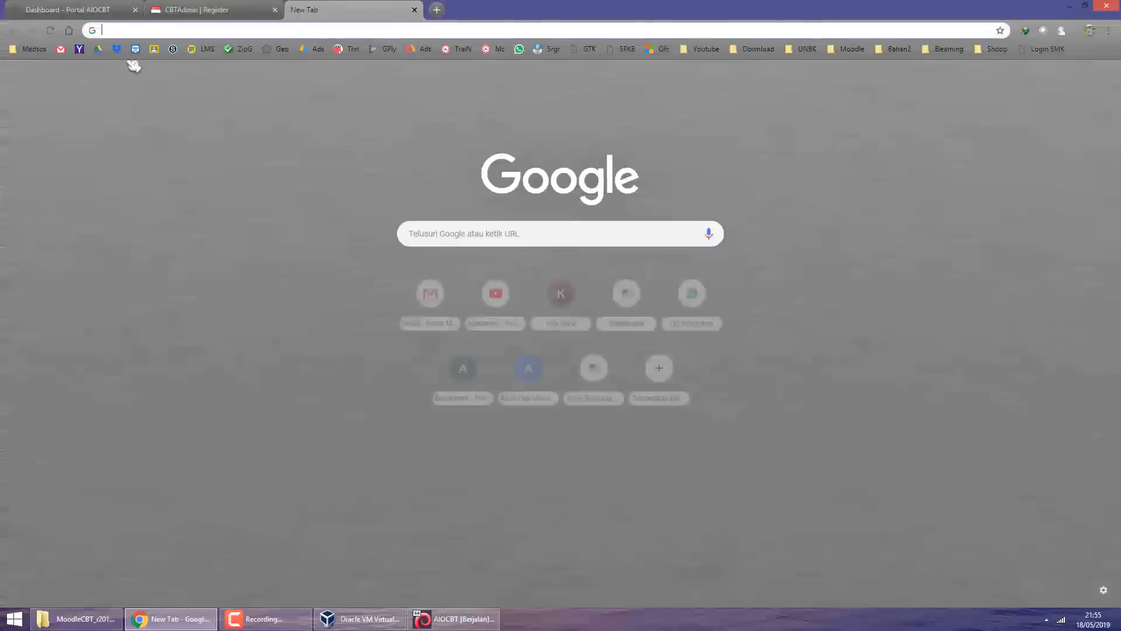
left_click(60, 49)
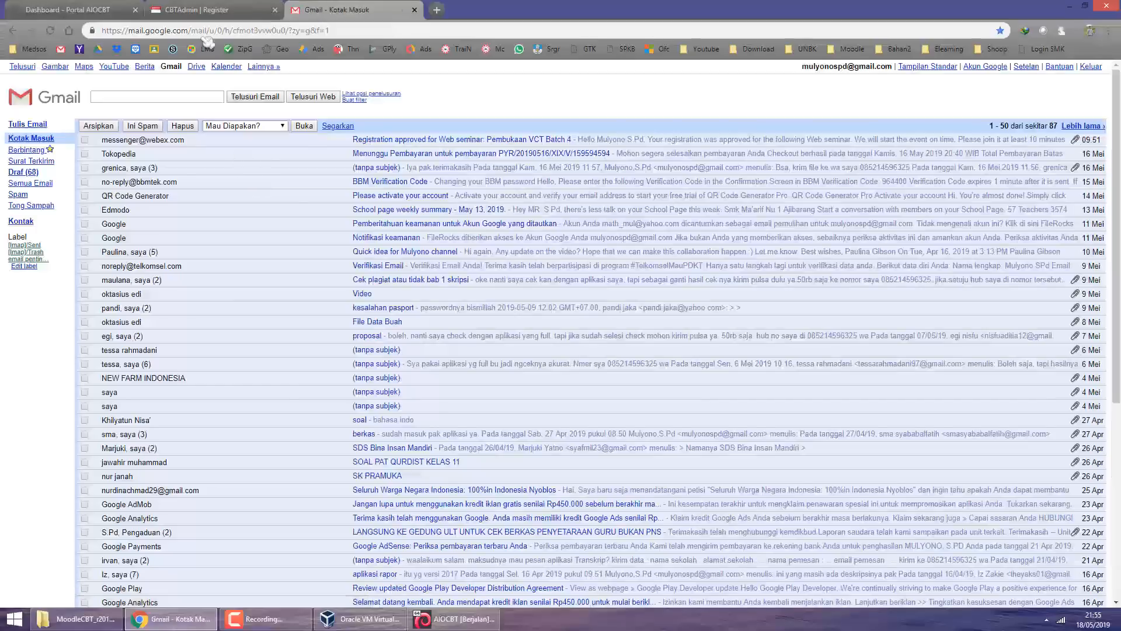
left_click(201, 12)
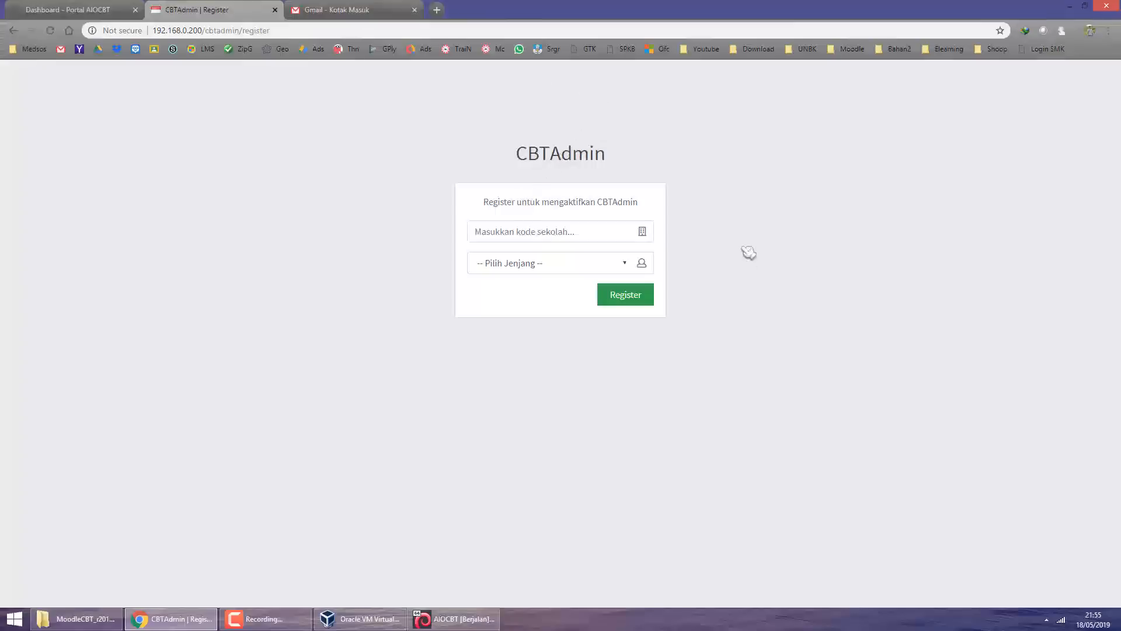
Check the school code field on the CBTAdmin registration form and go to the Portal AIOCBT dashboard for the code.
left_click(500, 231)
left_click(445, 217)
left_click(502, 234)
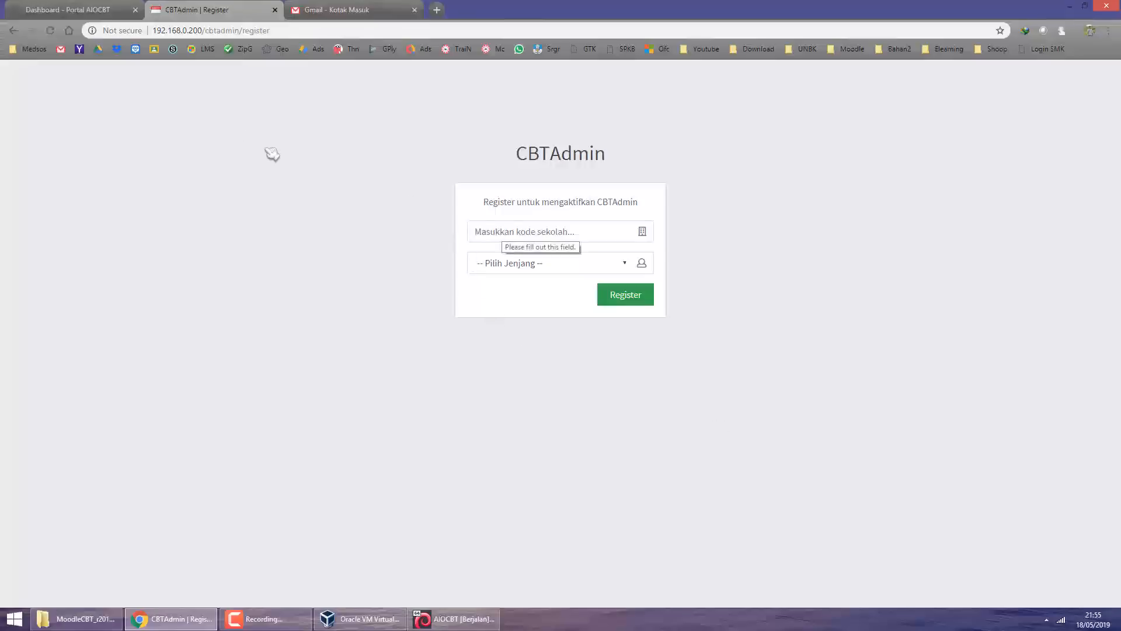
left_click(108, 7)
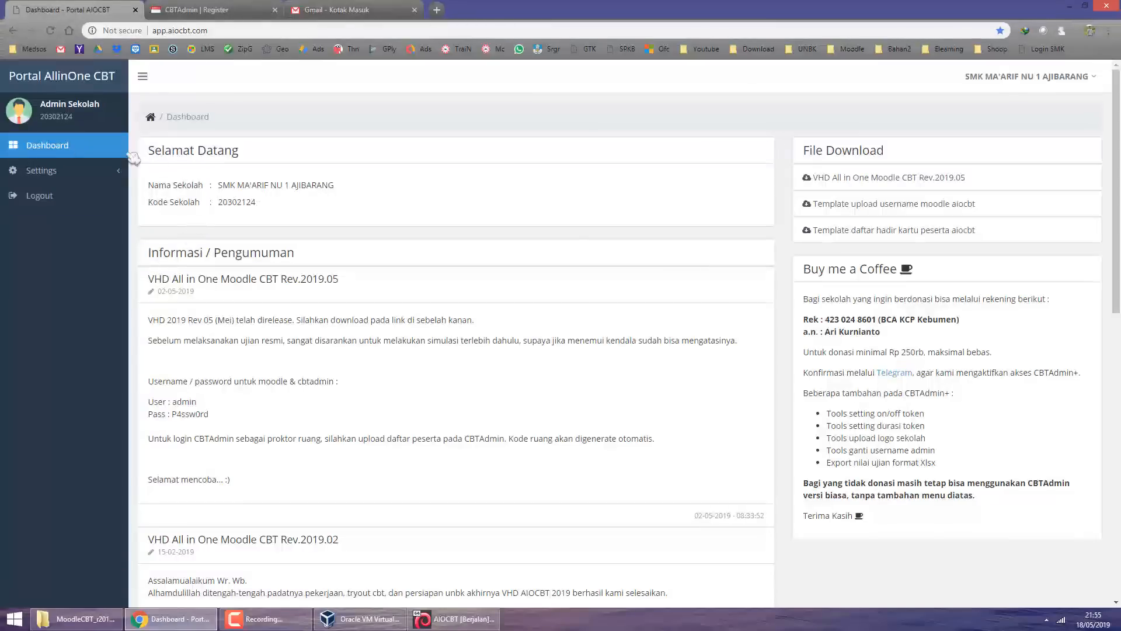
Return to the CBTAdmin registration page, enter the school code, set the education level to SMK and submit the registration.
left_click(196, 12)
left_click(501, 230)
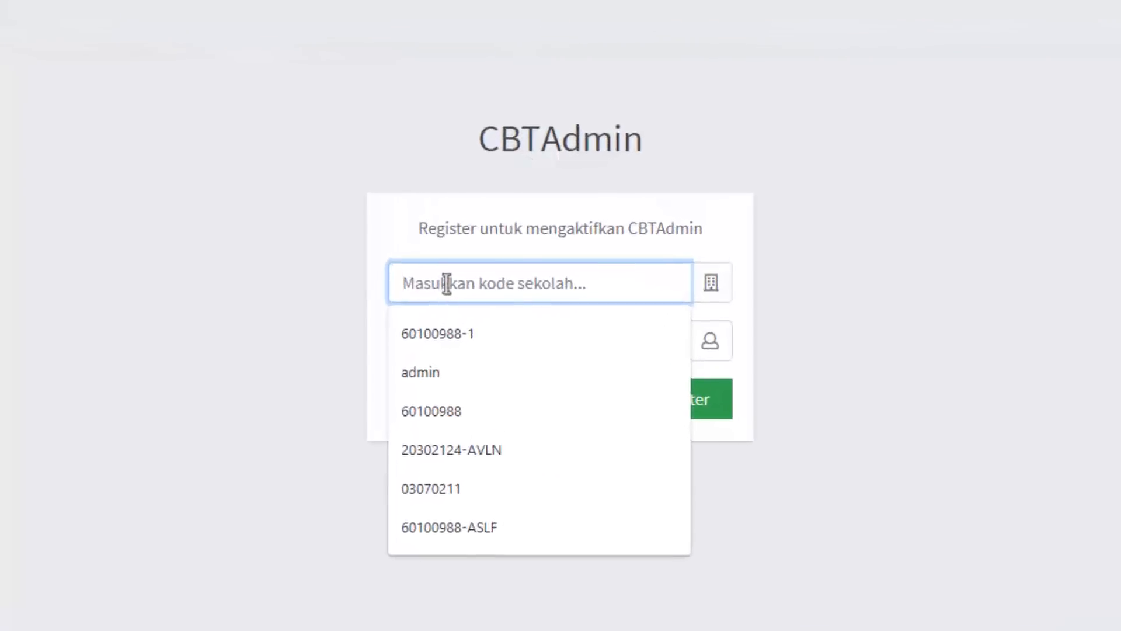
type("20302124")
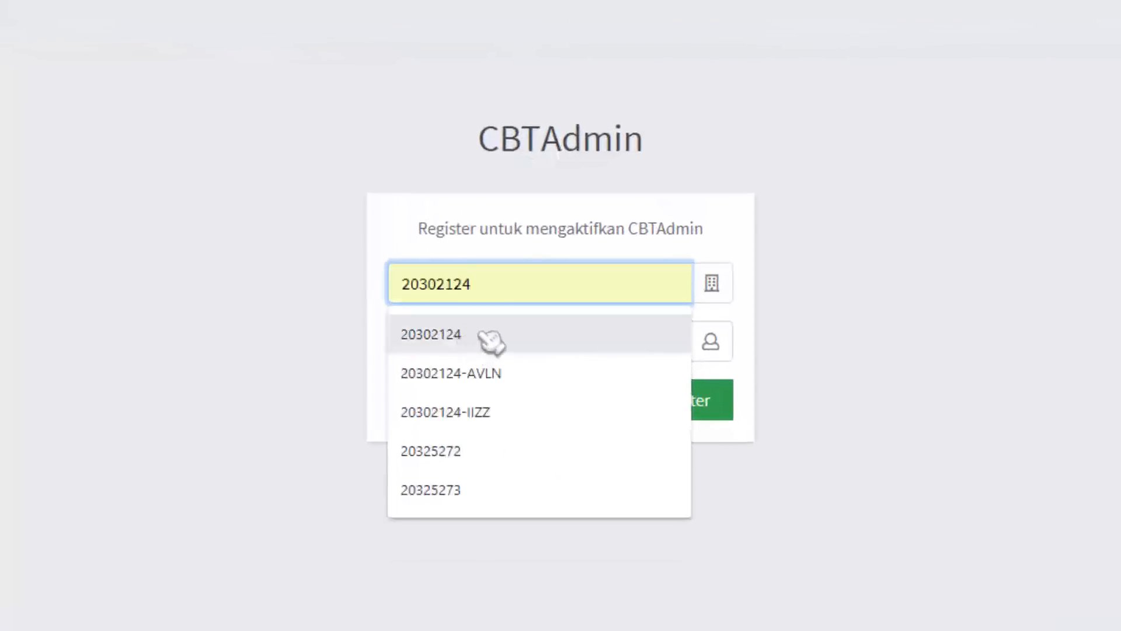
left_click(493, 343)
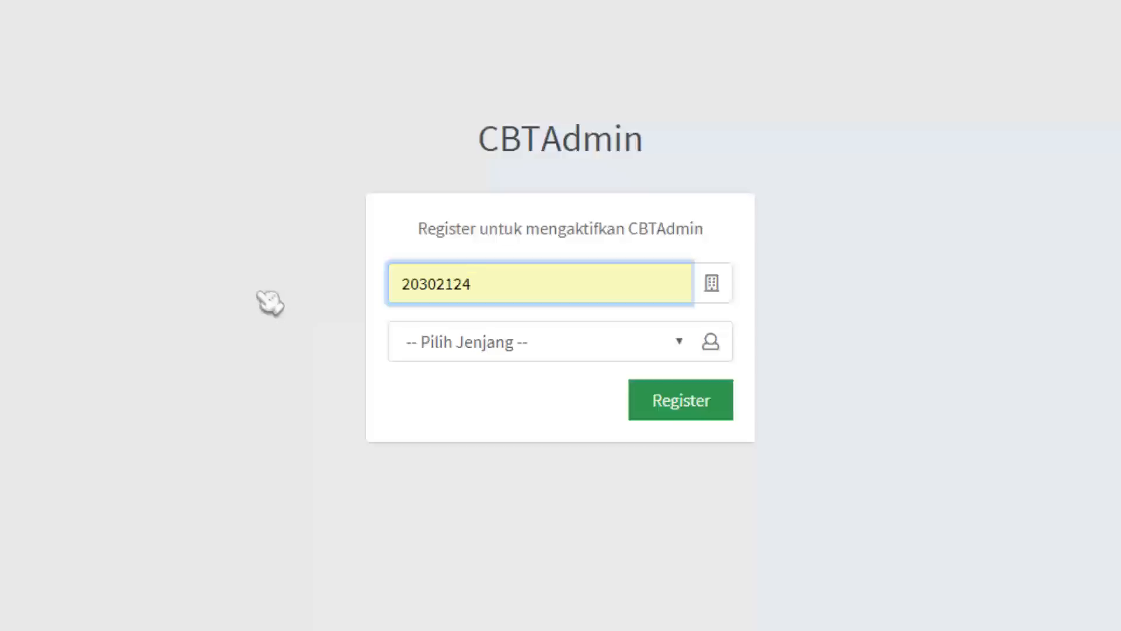
left_click(554, 346)
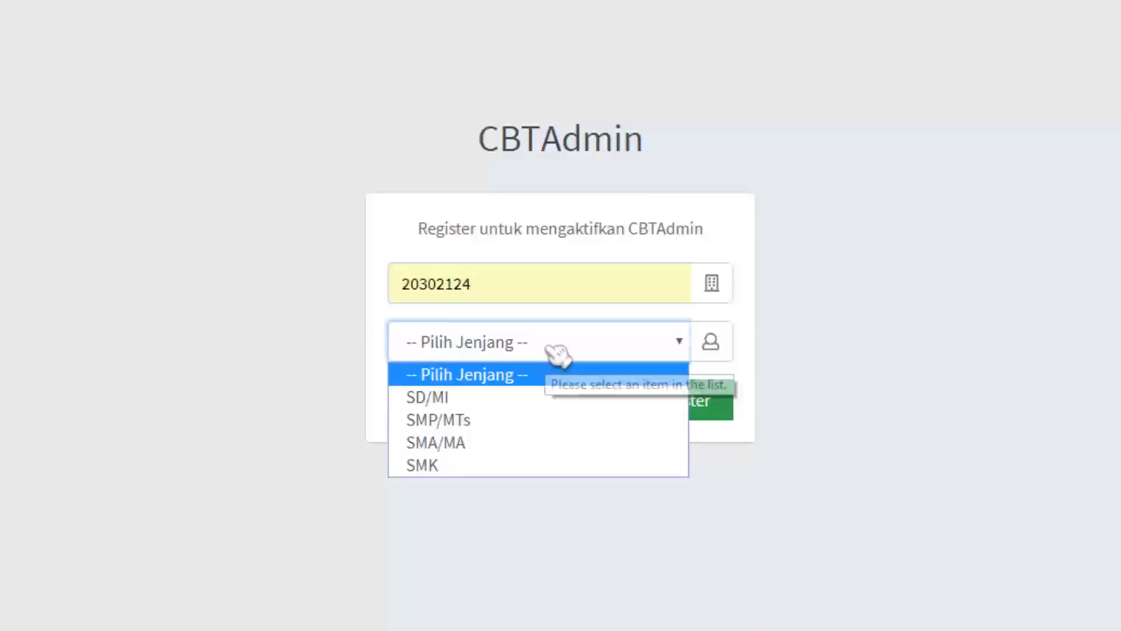
left_click(474, 470)
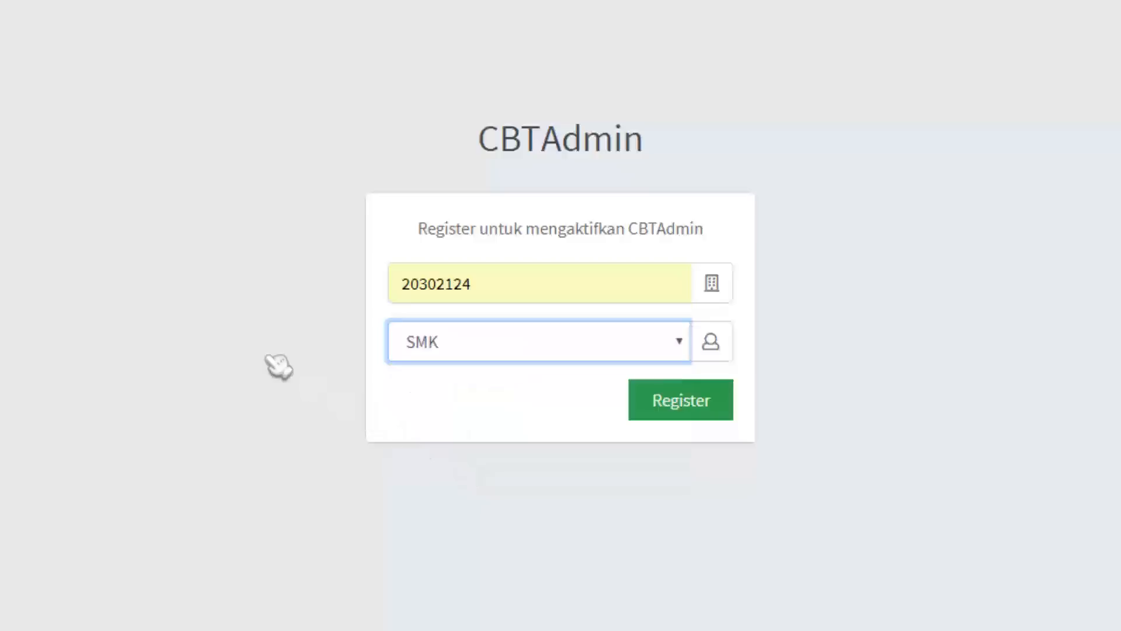
left_click(223, 374)
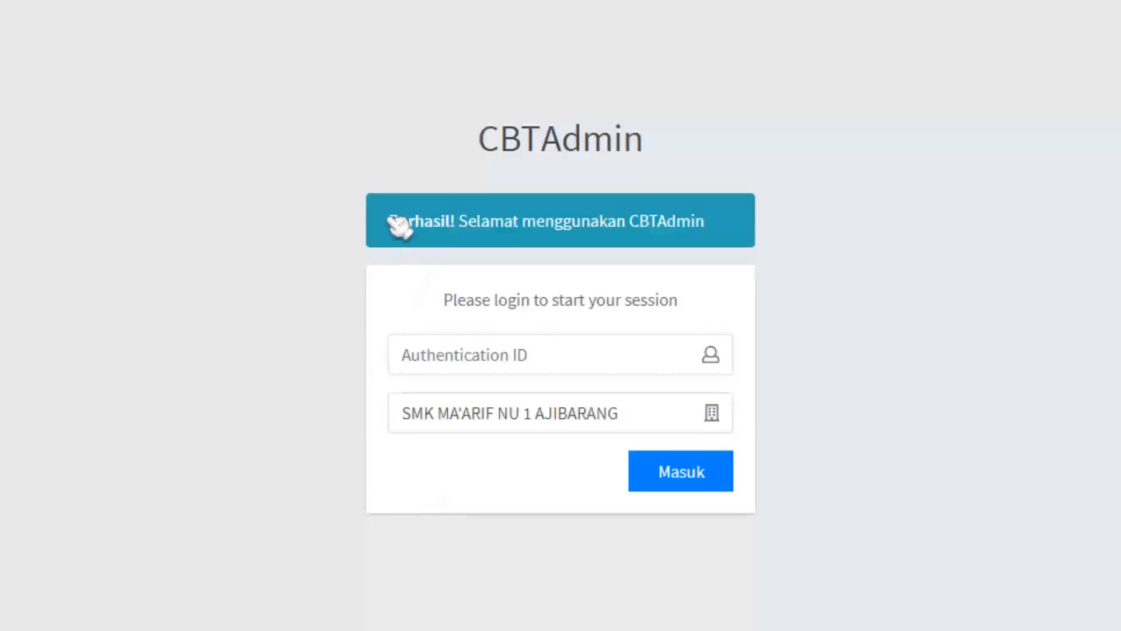
Check the registration message and compare the school name on the CBTAdmin login form with the one on the portal dashboard.
left_click_drag(390, 222, 726, 227)
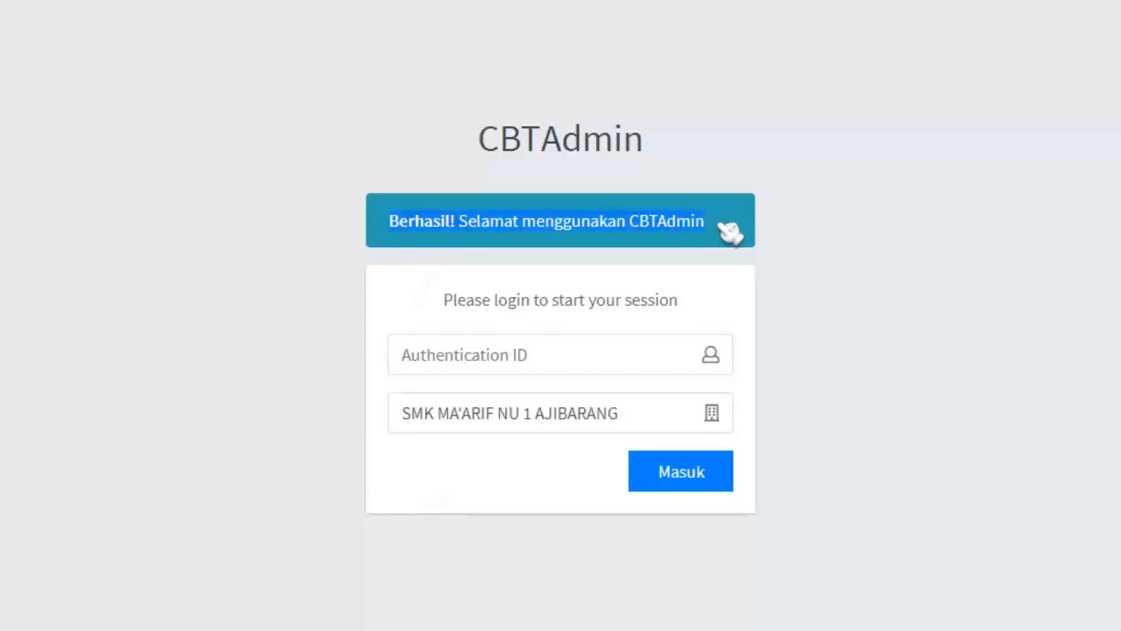
left_click(892, 296)
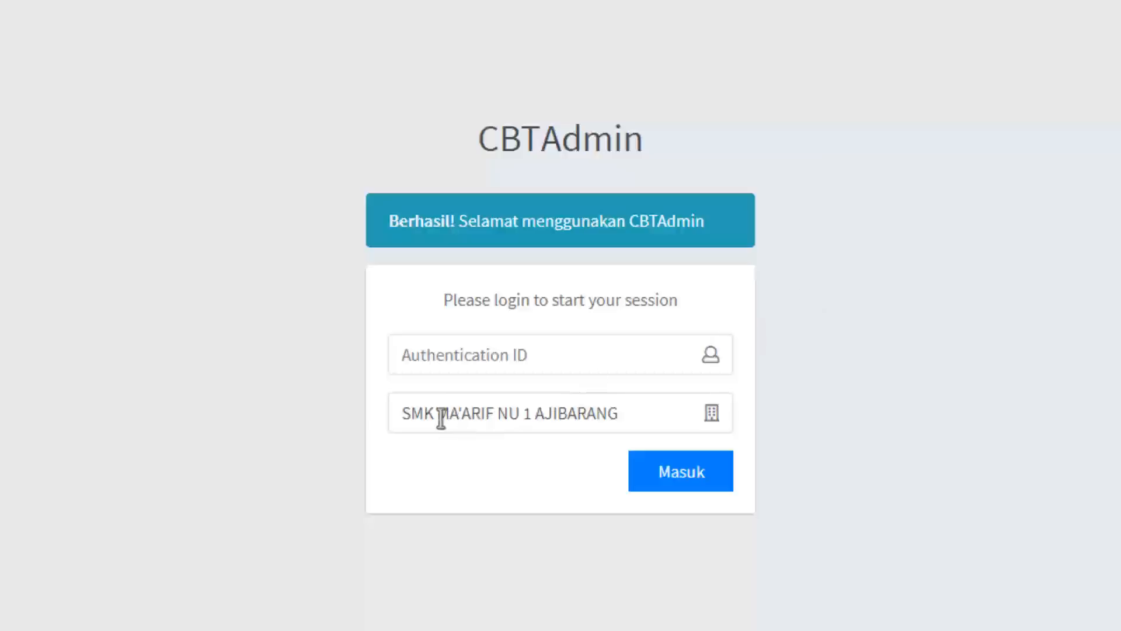
left_click_drag(424, 412, 611, 405)
left_click(205, 305)
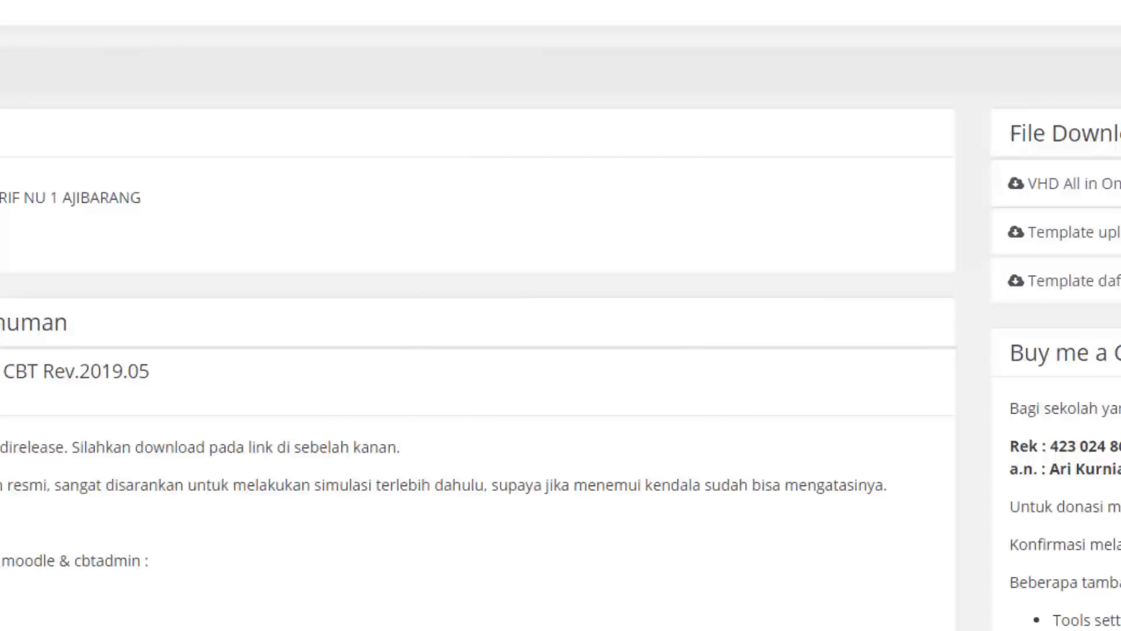
left_click_drag(0, 198, 119, 198)
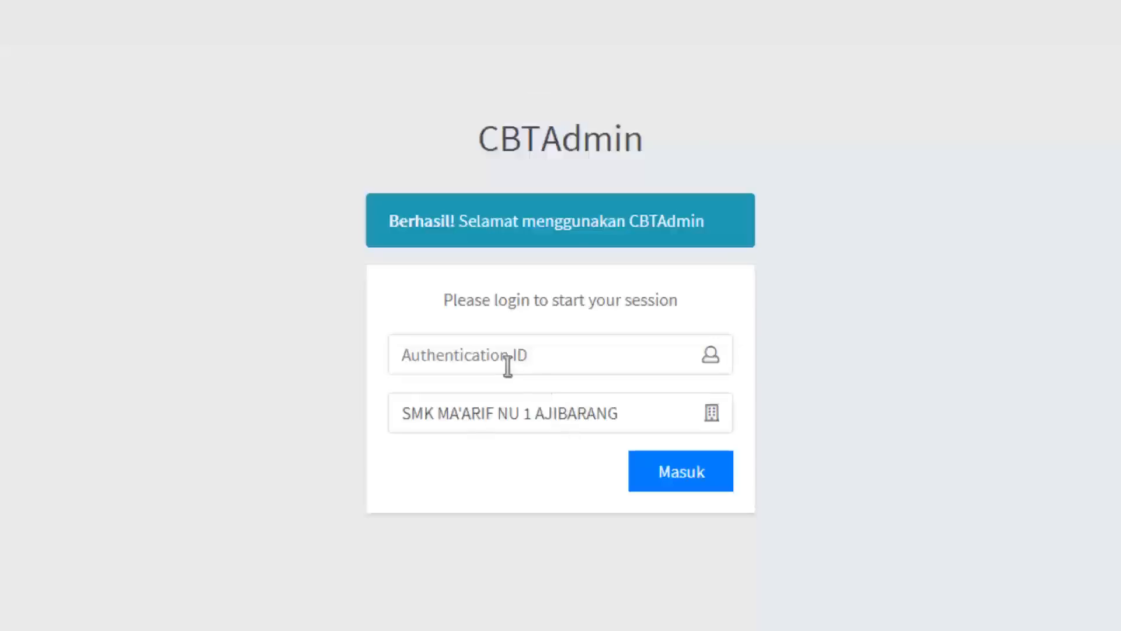
Log in to CBTAdmin with the authentication ID admin and the saved administrator password.
left_click(499, 350)
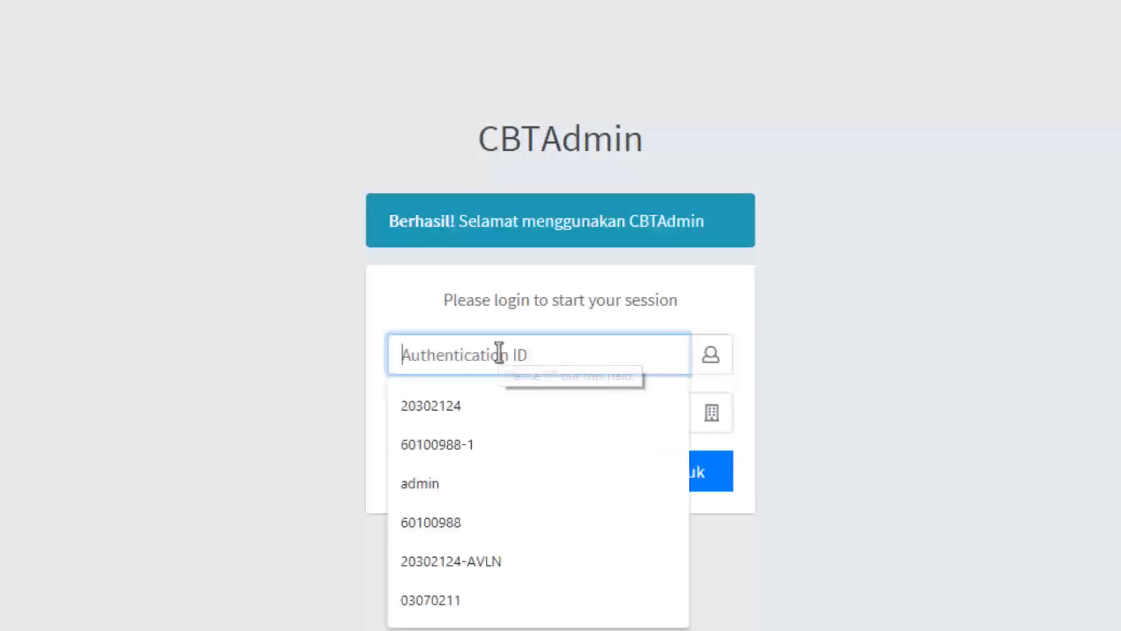
left_click(201, 318)
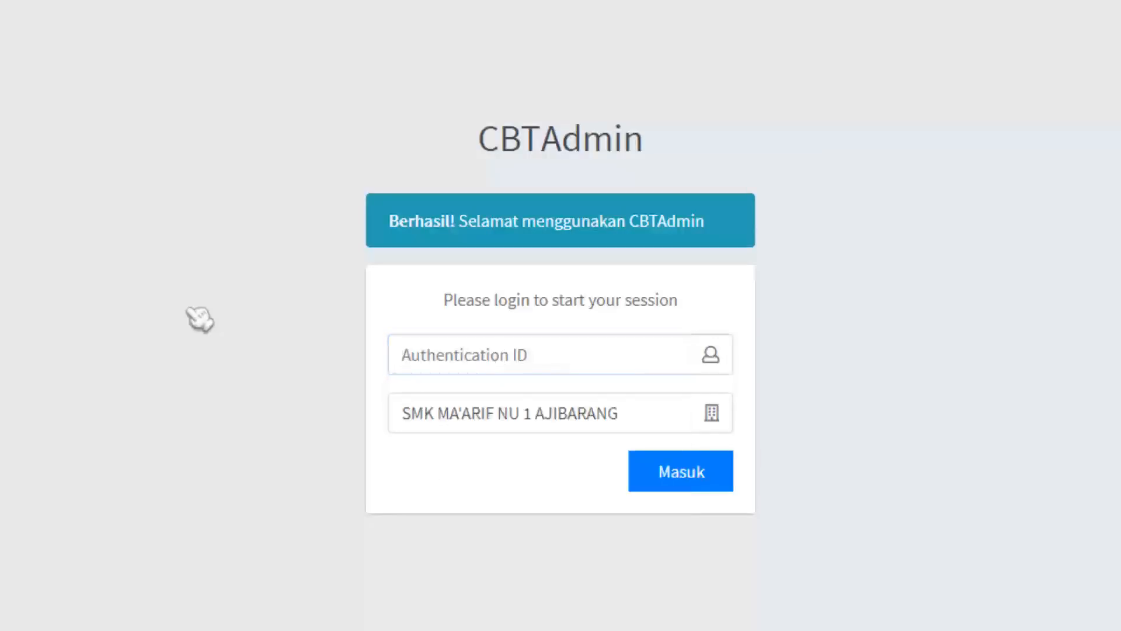
left_click(421, 349)
left_click(442, 485)
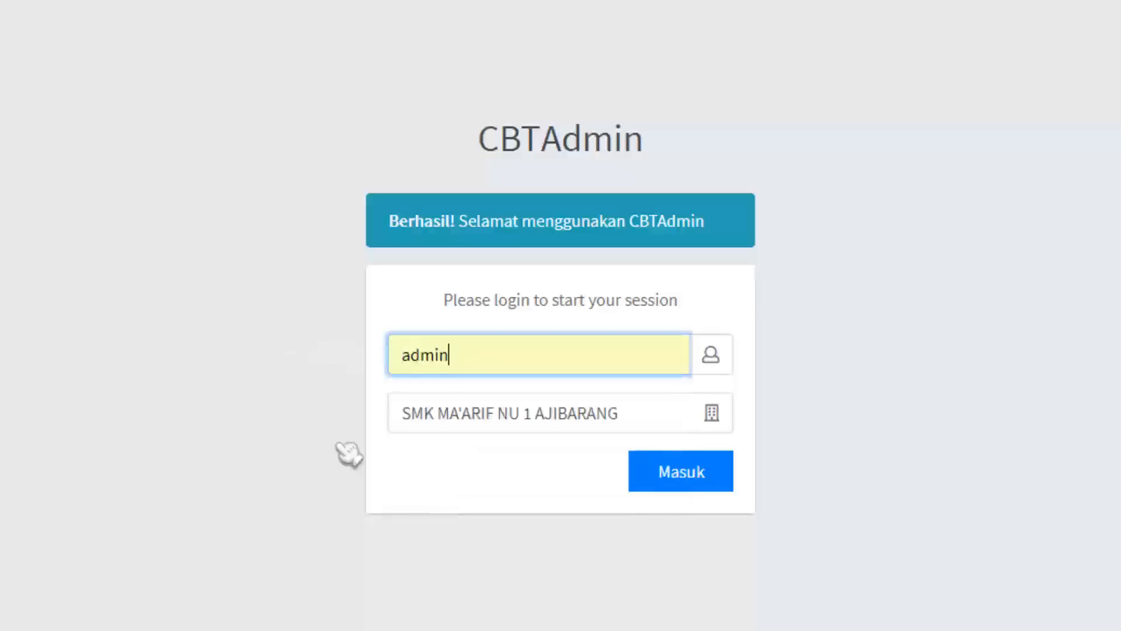
left_click(686, 473)
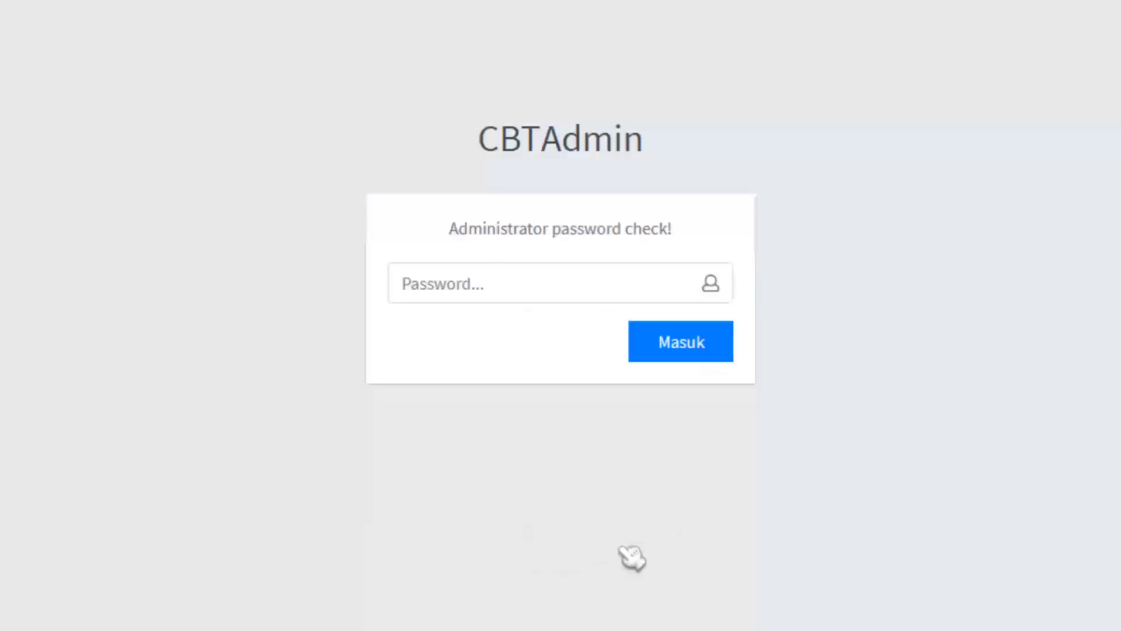
left_click(463, 292)
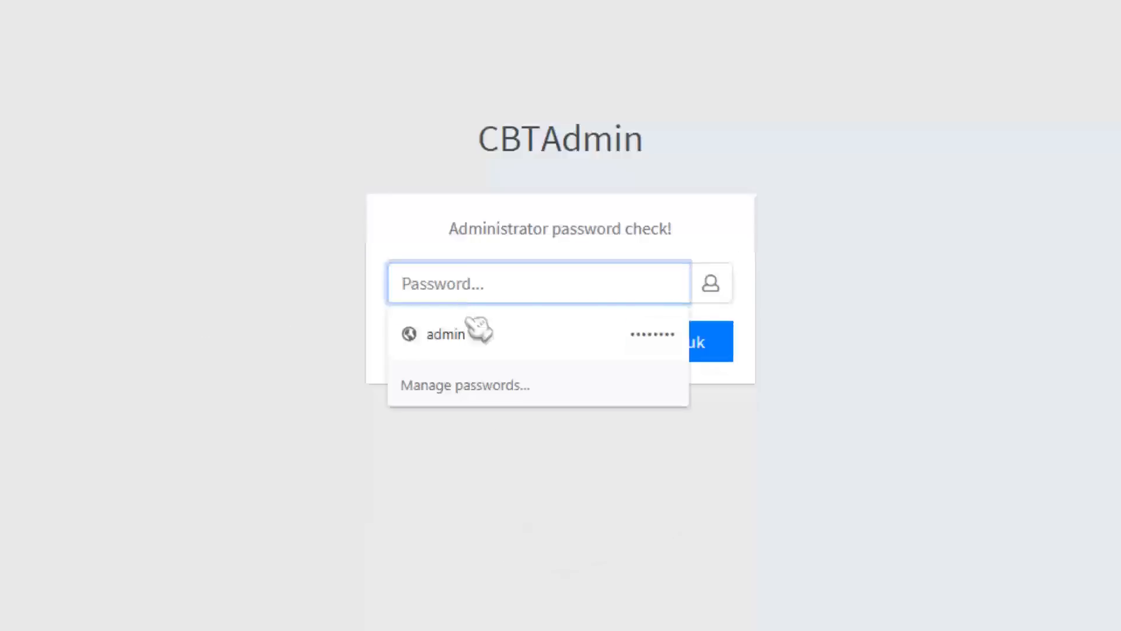
left_click(476, 330)
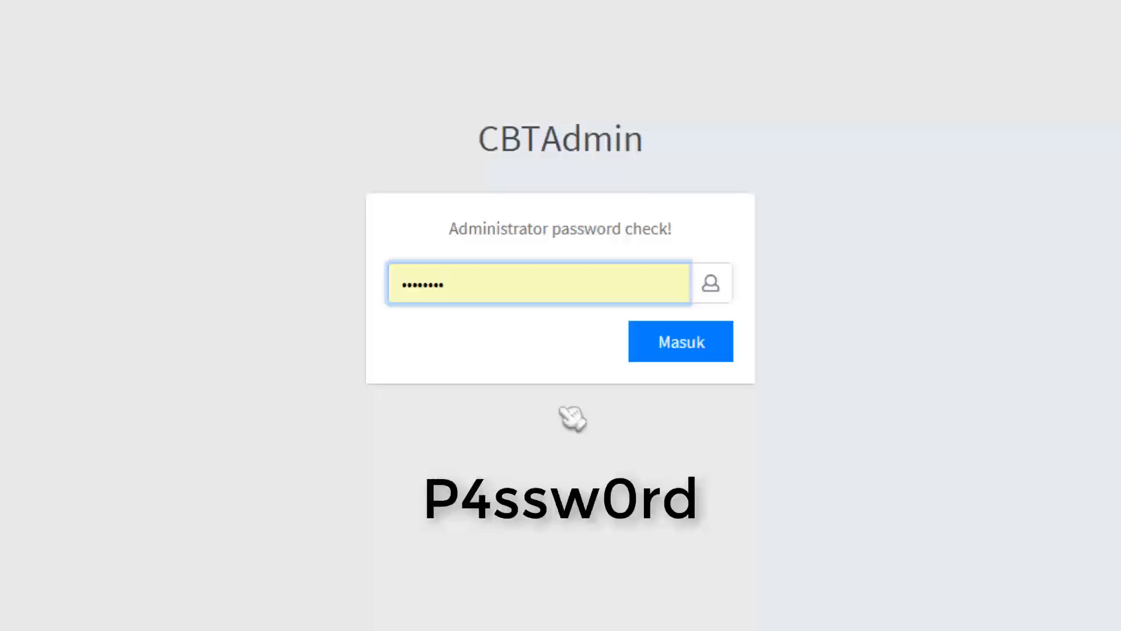
left_click(672, 350)
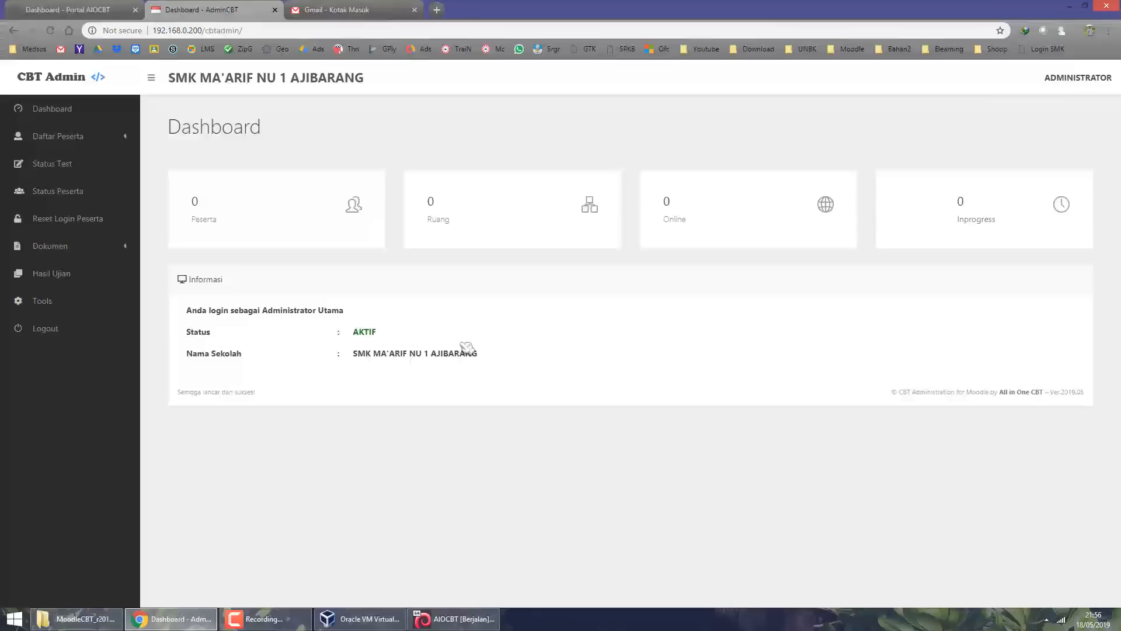
Enlarge the CBTAdmin dashboard and check the version number in the information box.
key("ctrl+plus")
key("ctrl+plus")
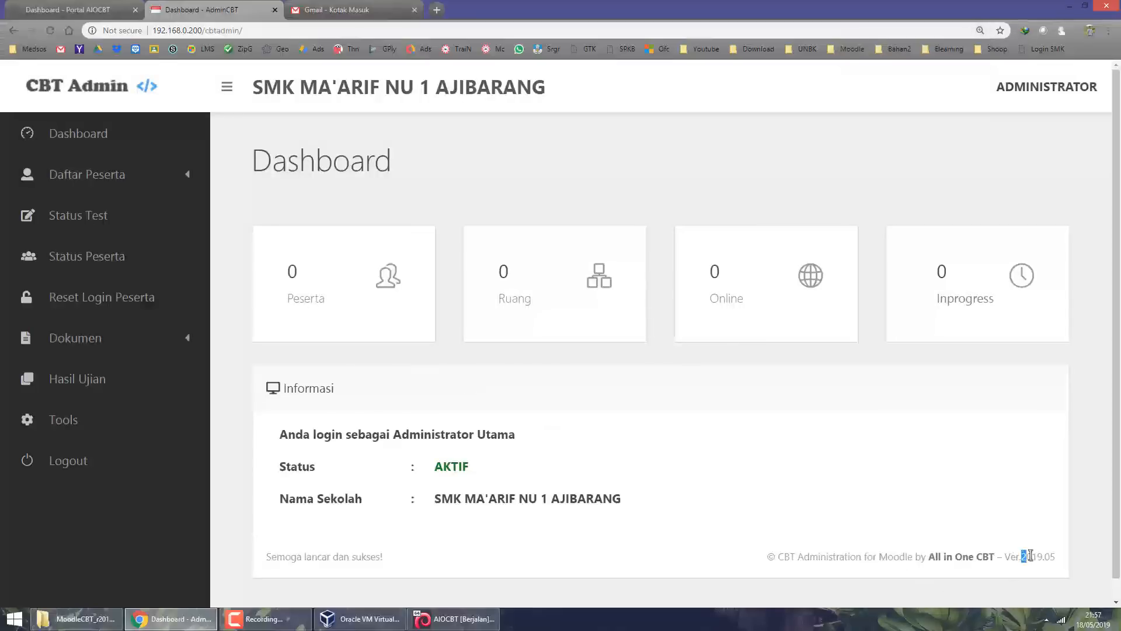
mouse_move(1031, 555)
left_mouse_down()
mouse_move(1068, 561)
mouse_move(1051, 557)
left_mouse_up()
left_click(833, 468)
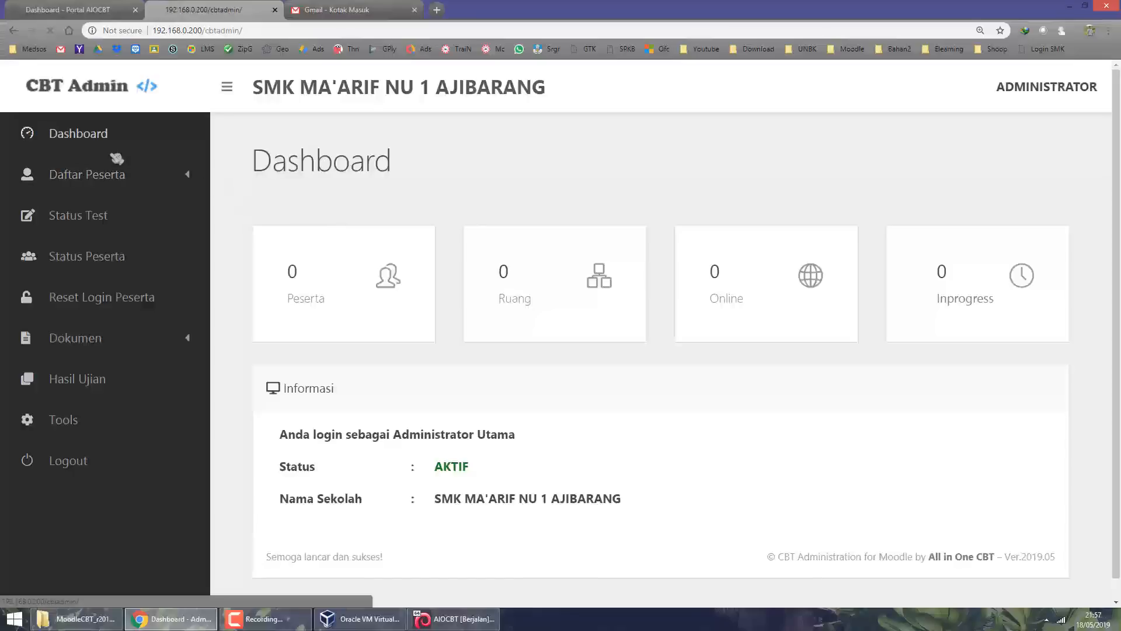
Look through the Daftar Peserta, Status Test, Hasil Ujian, Dokumen, Status Peserta, Reset Login Peserta and Tools sections, and return to the Dashboard.
left_click(104, 190)
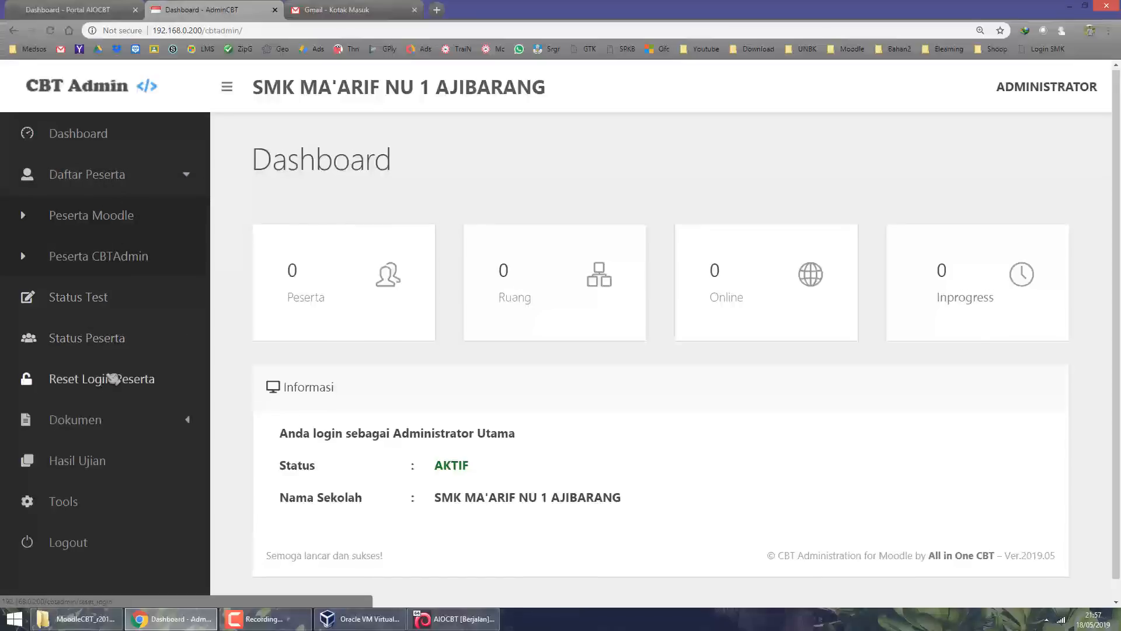
scroll(111, 380, "down", 1)
left_click(115, 300)
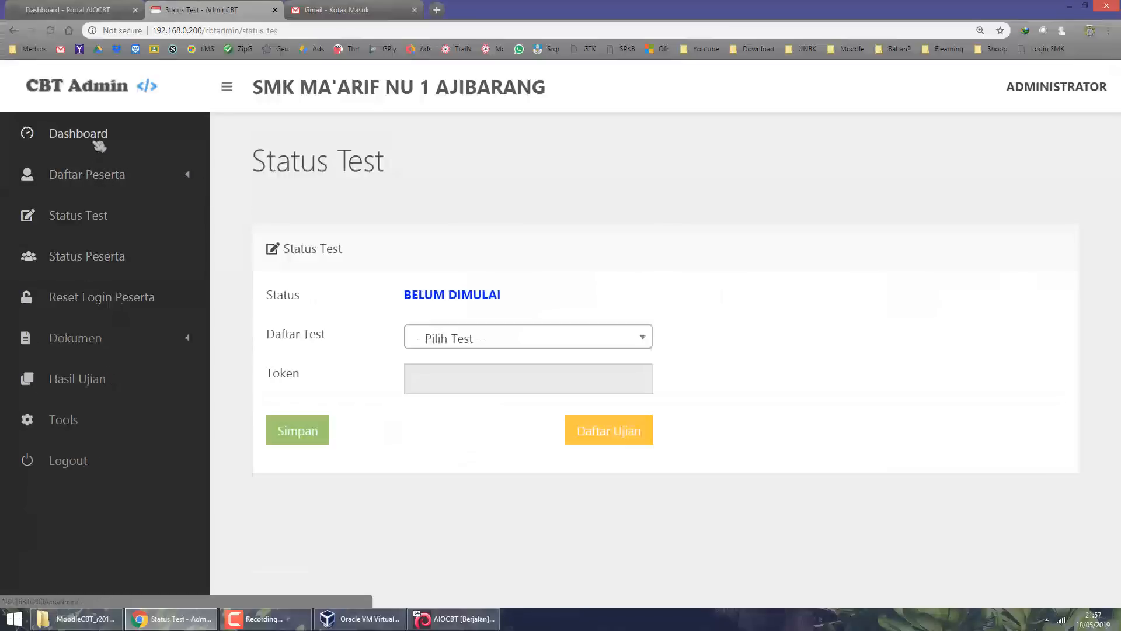
left_click(99, 135)
left_click(111, 383)
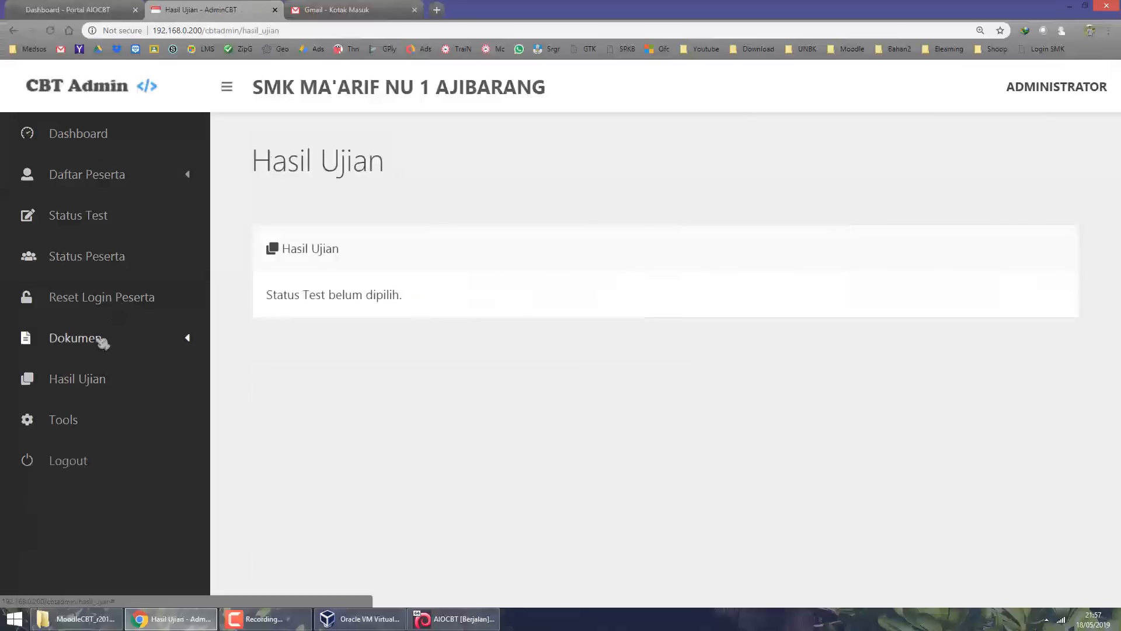
left_click(100, 342)
left_click(96, 260)
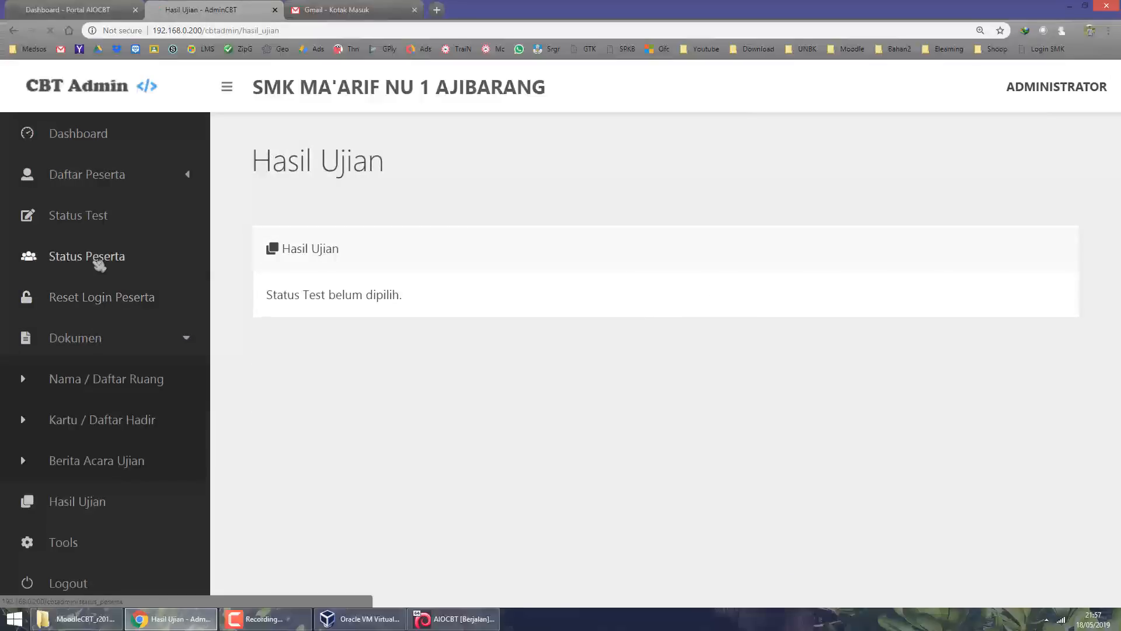
left_click(95, 297)
left_click(74, 425)
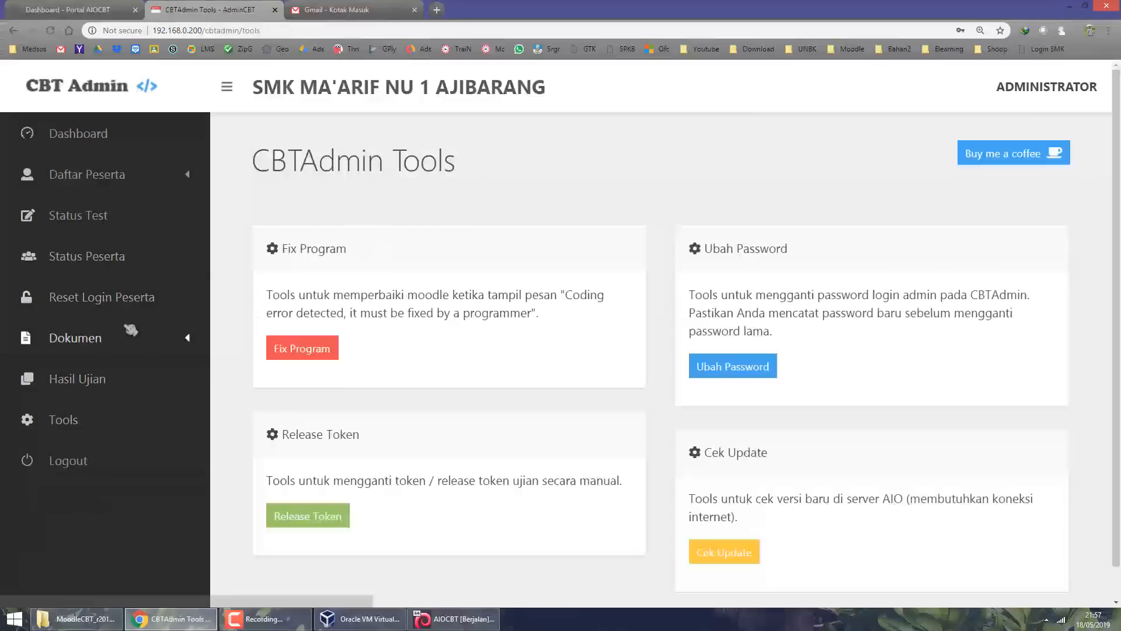
left_click(87, 135)
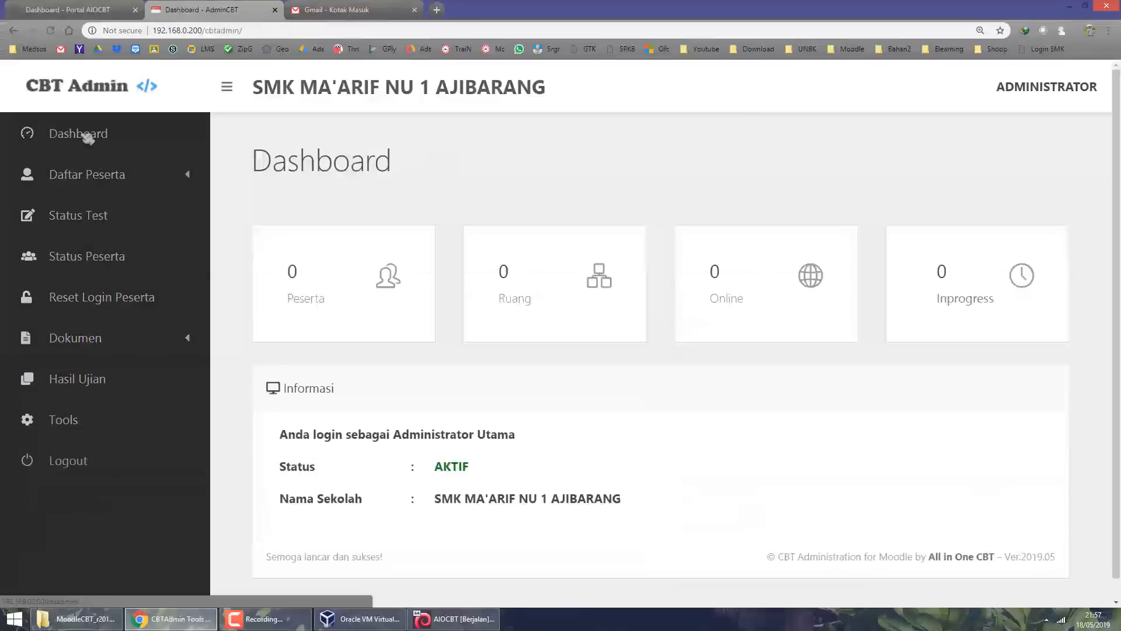
Review the entries under Daftar Peserta and close the Gmail tab.
left_click(103, 175)
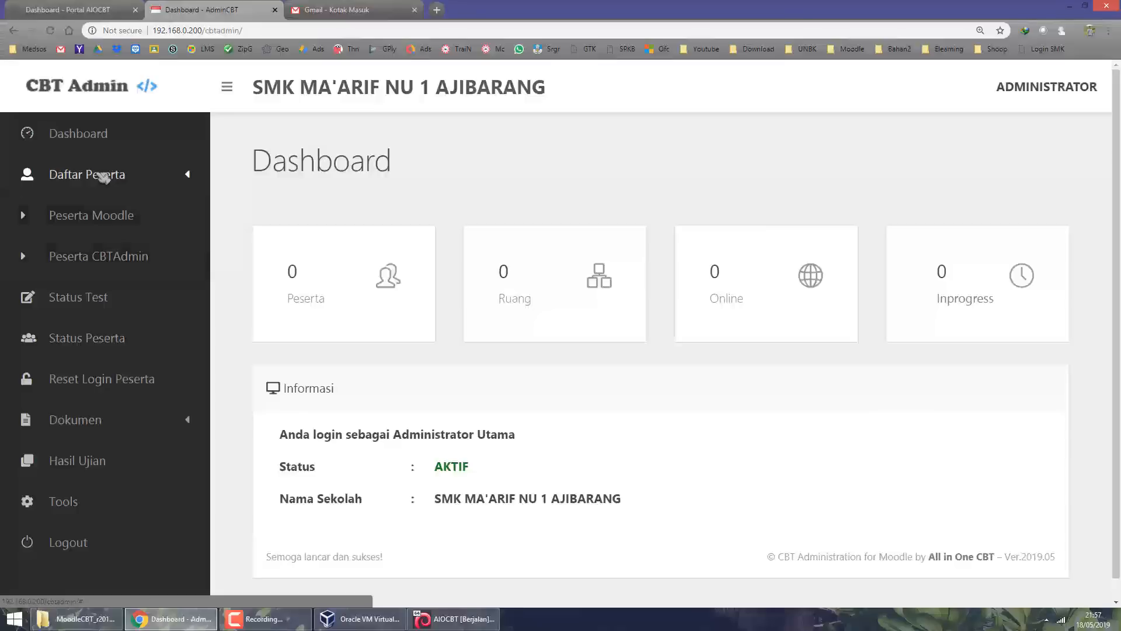
left_click(103, 176)
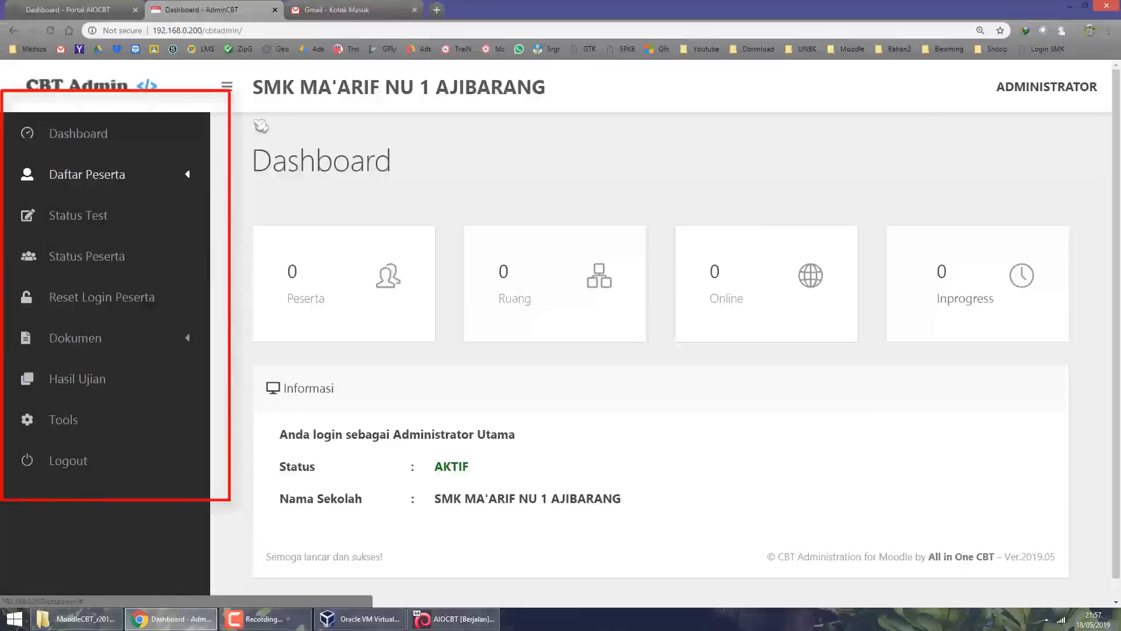
left_click(415, 10)
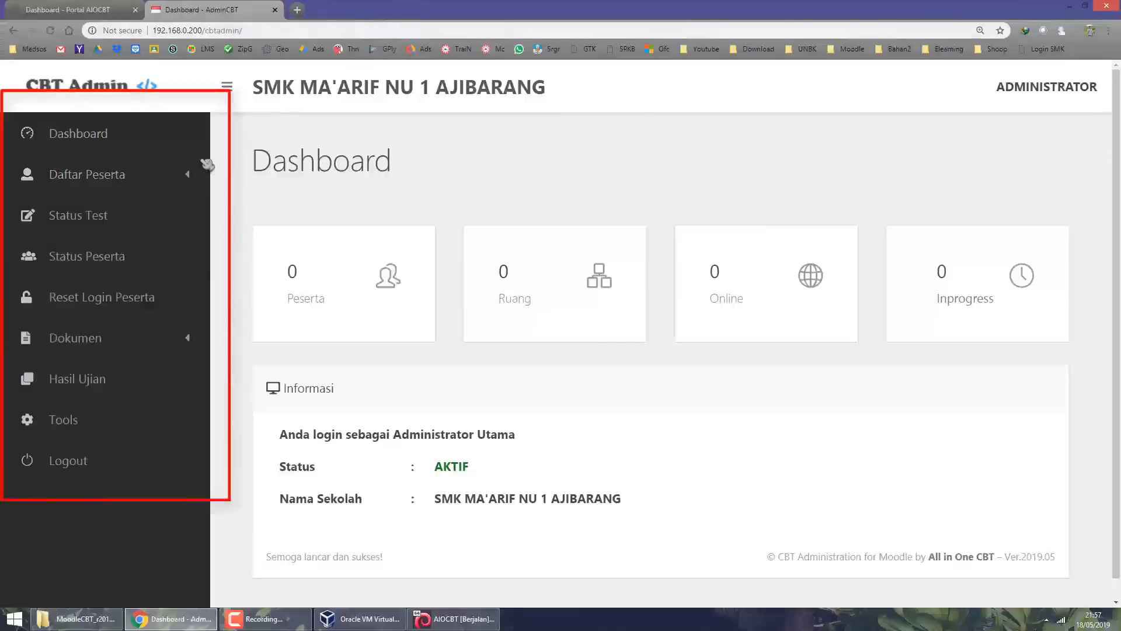
left_click(113, 175)
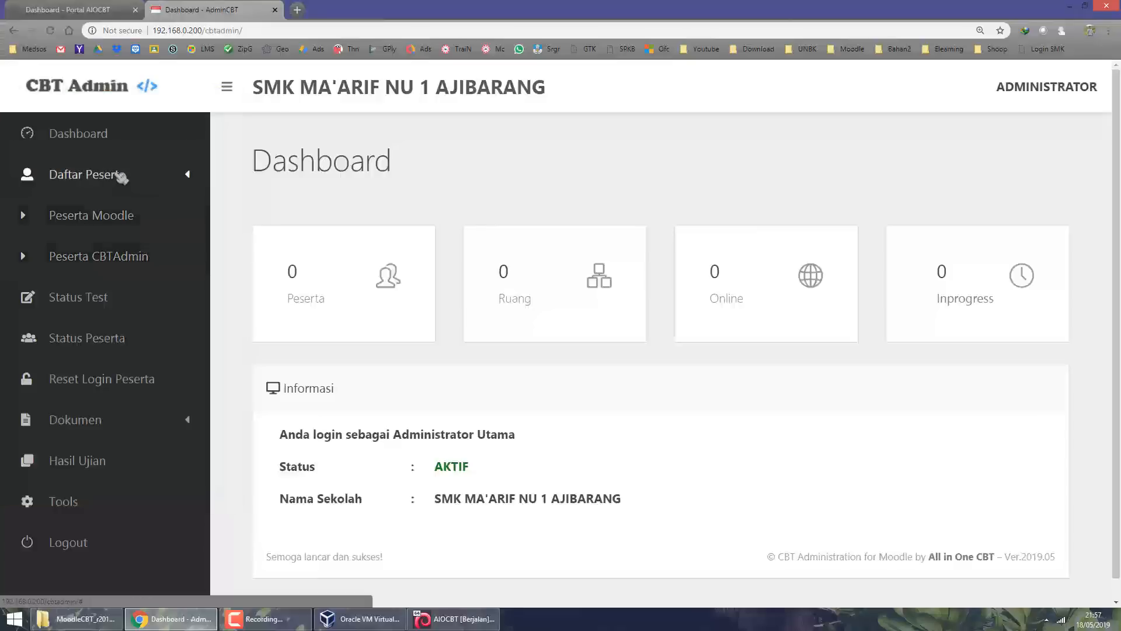
left_click(92, 177)
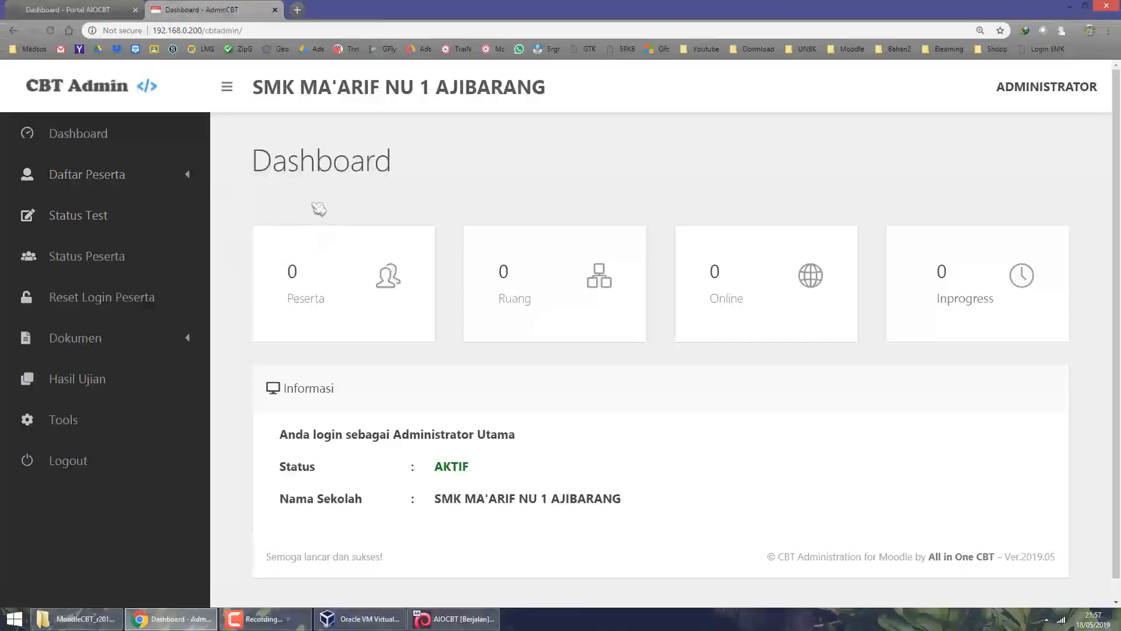
Open the Moodle exam login page at 192.168.0.200 in a new tab and check its username field.
left_click(297, 10)
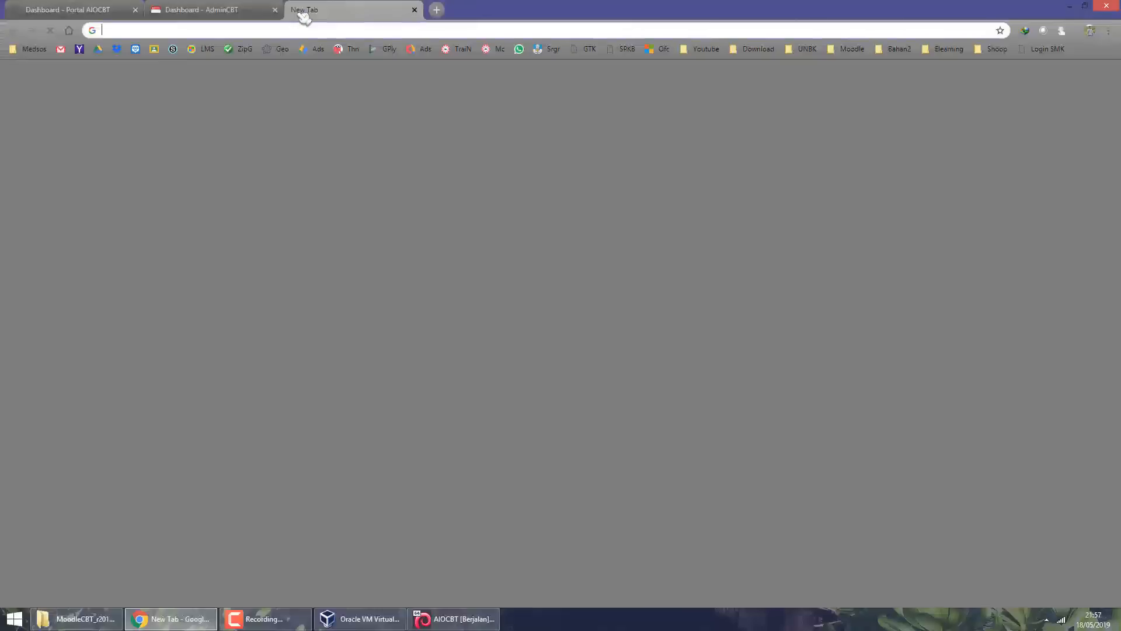
type("192.168.0.200")
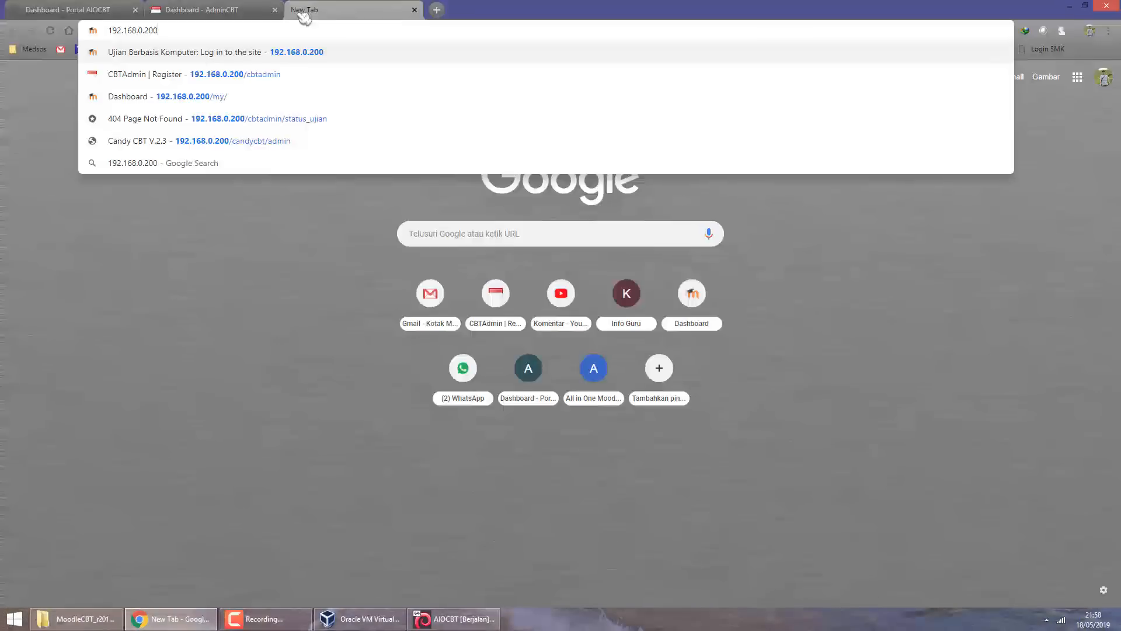
key("Return")
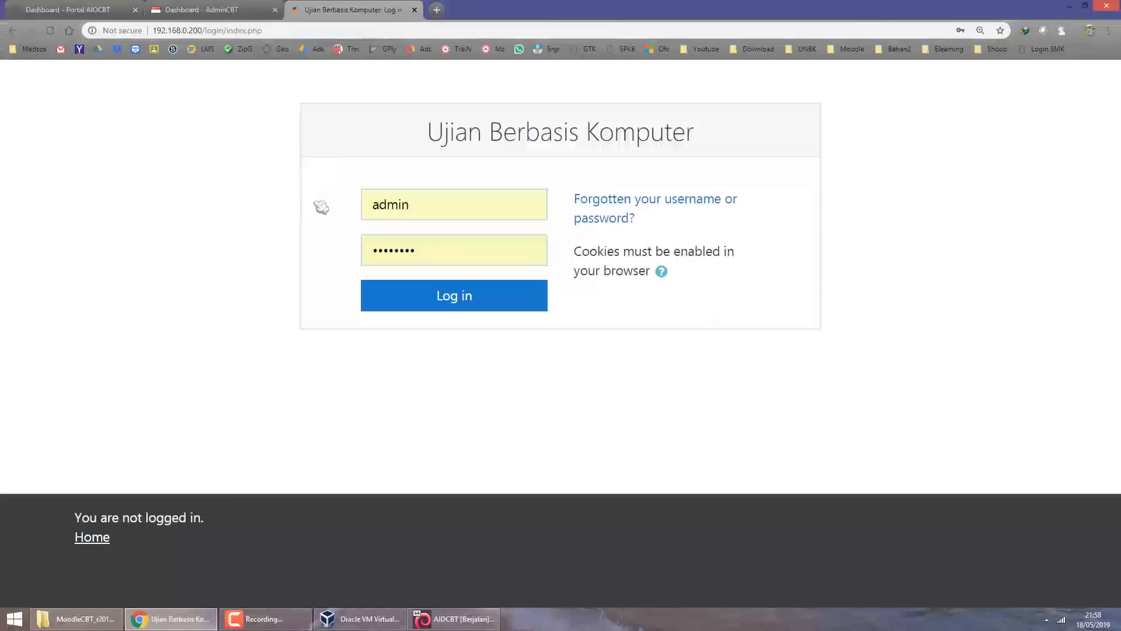
left_click(443, 205)
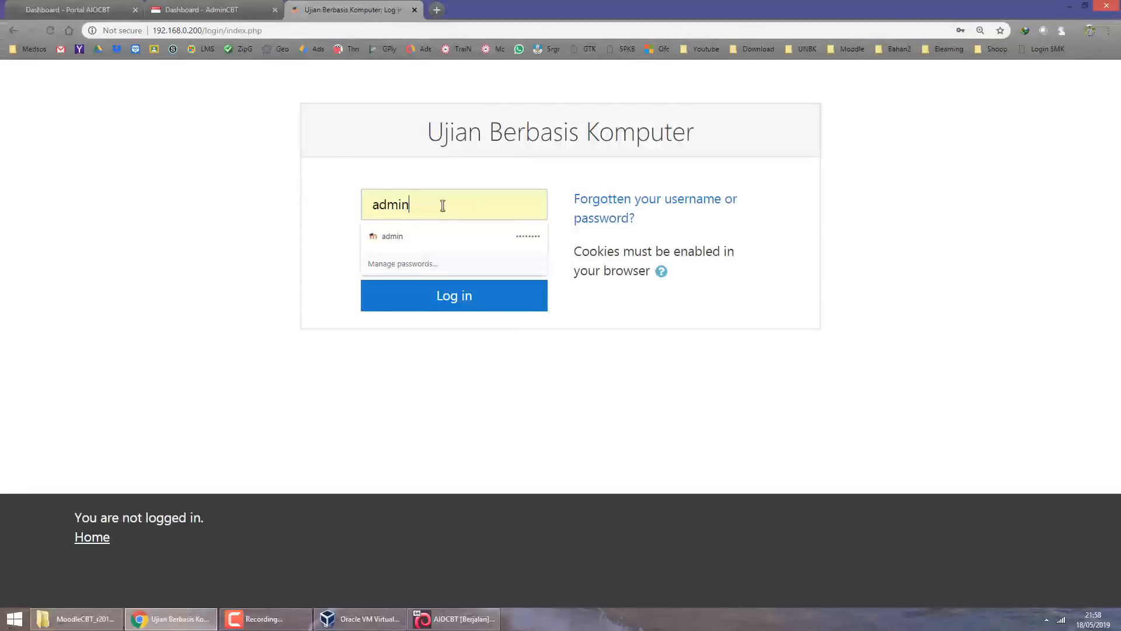
left_click(326, 184)
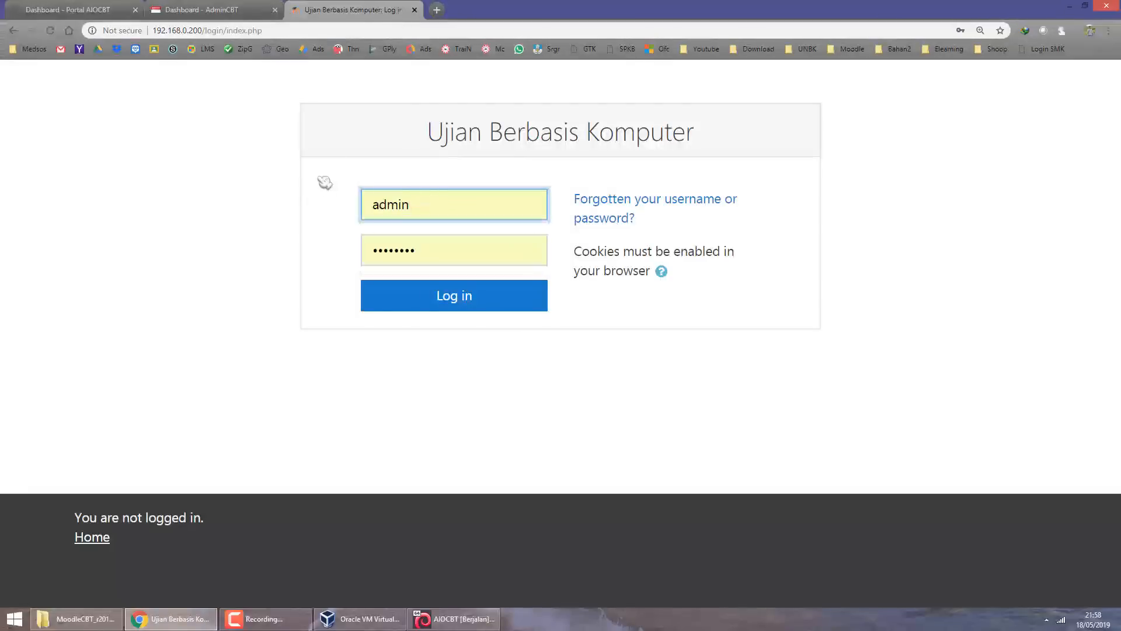
Log in to the Moodle exam site with the prefilled admin credentials and check the account name on the dashboard.
left_click(437, 249)
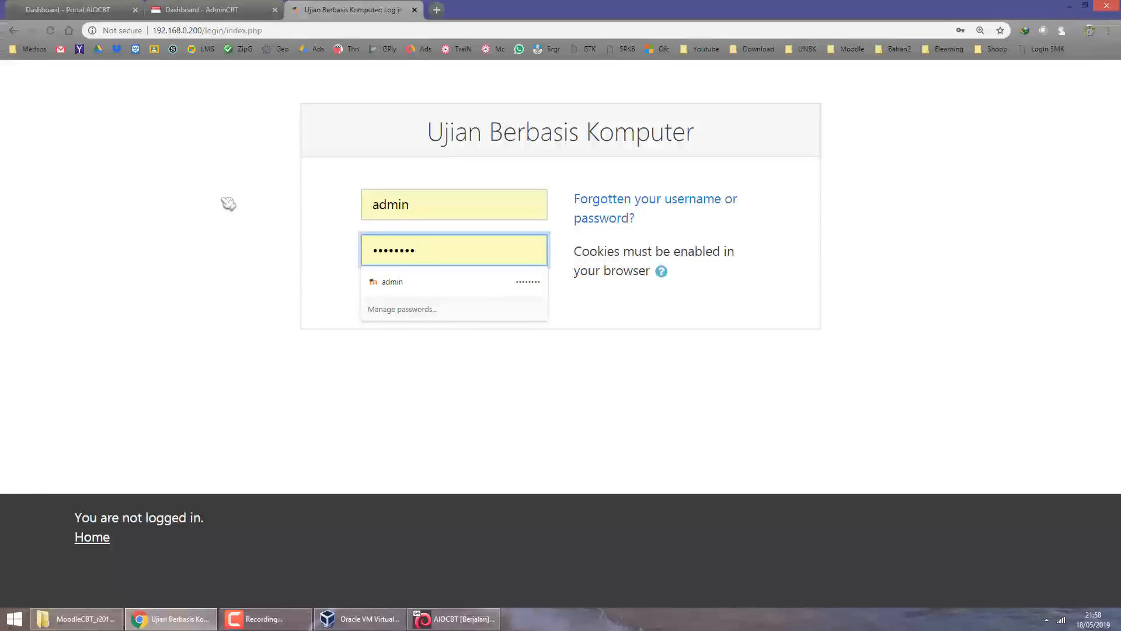
left_click(250, 235)
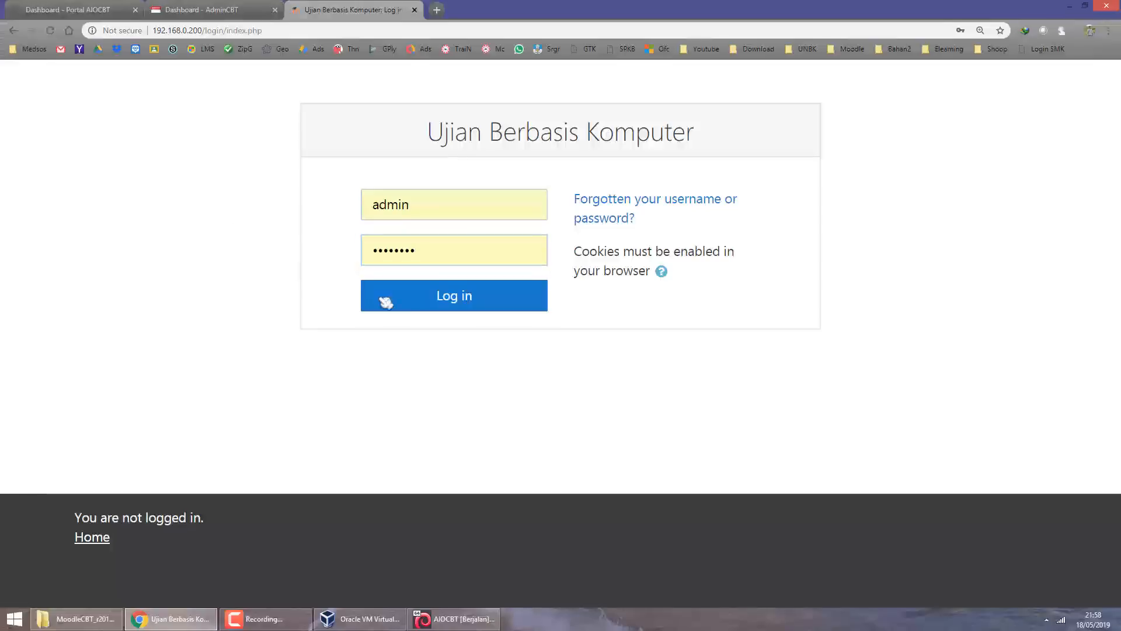
left_click(433, 296)
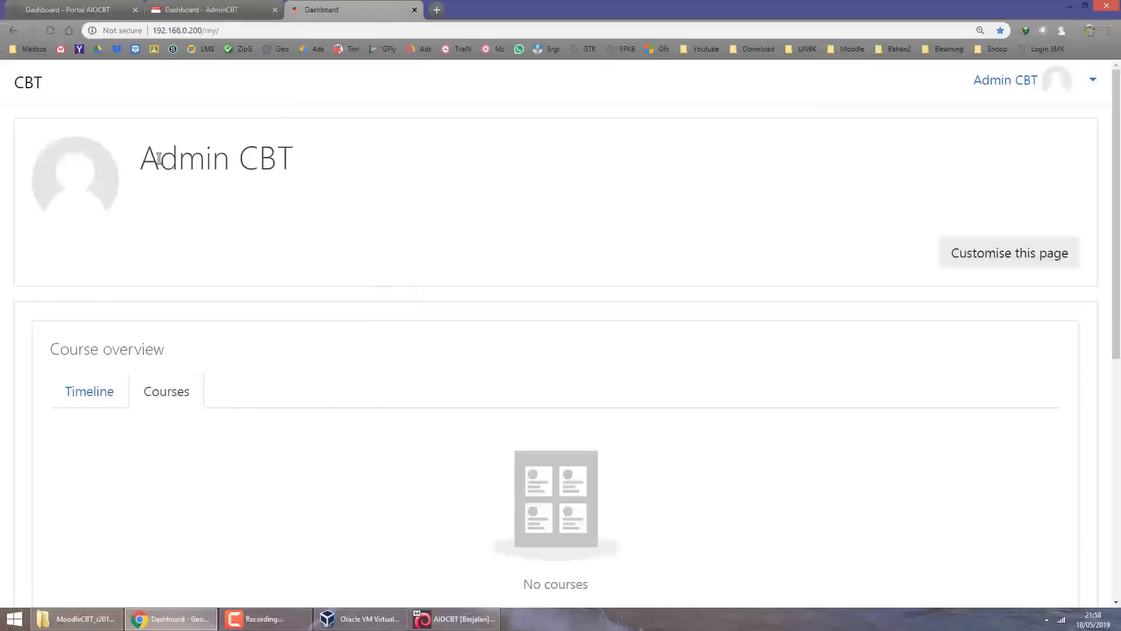
left_click_drag(159, 158, 267, 156)
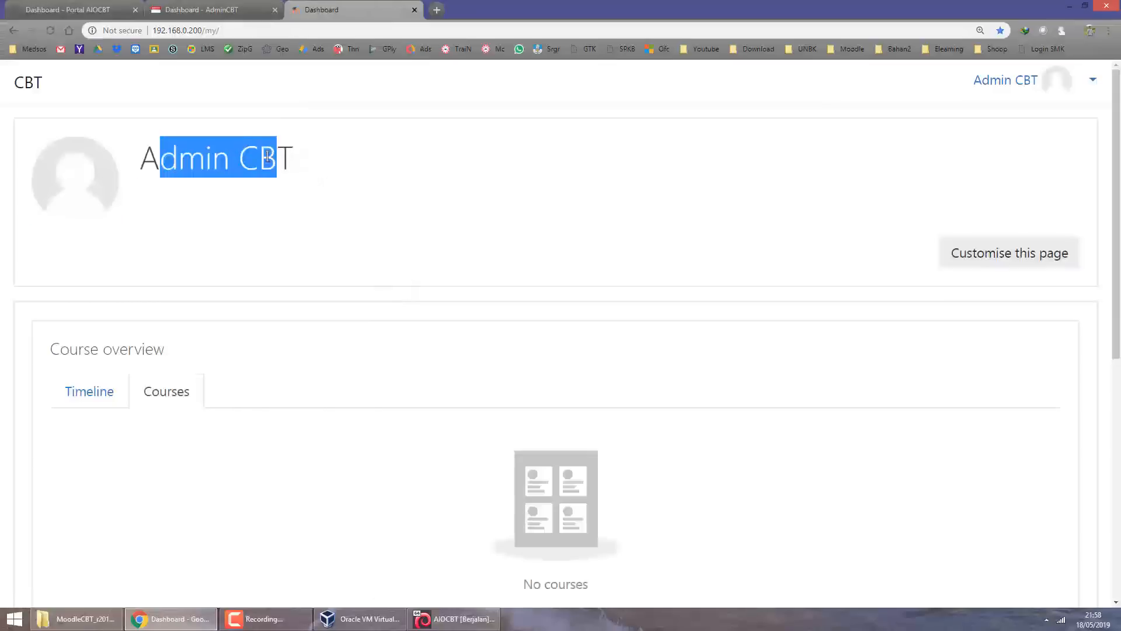
left_click(325, 196)
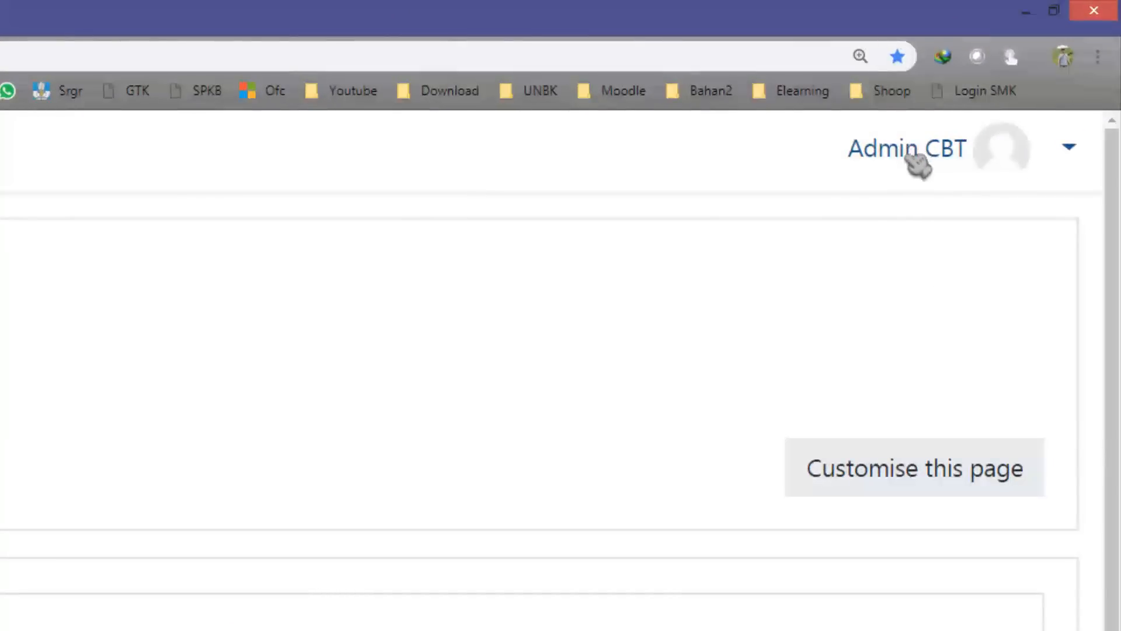
Open the site settings and go to course and category management.
left_click(964, 161)
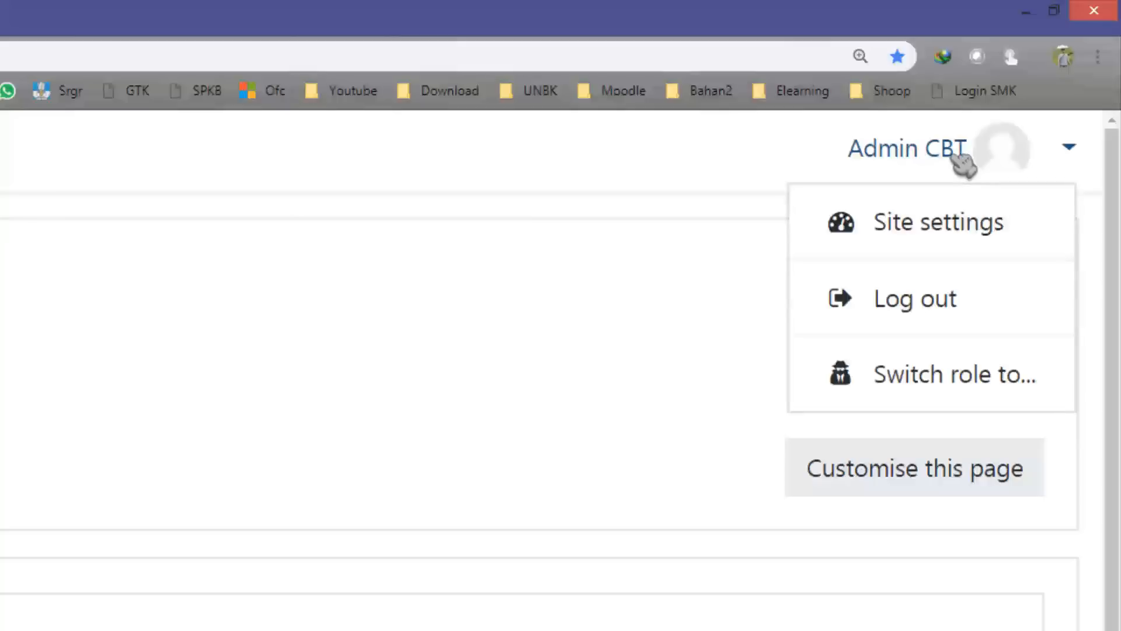
left_click(961, 230)
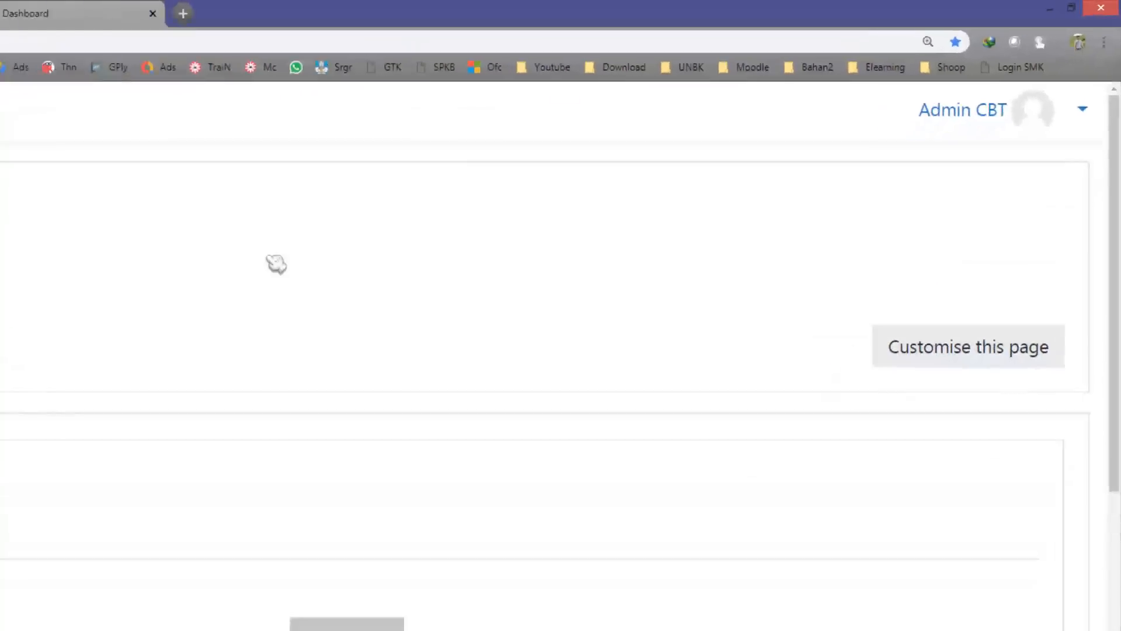
scroll(416, 240, "down", 2)
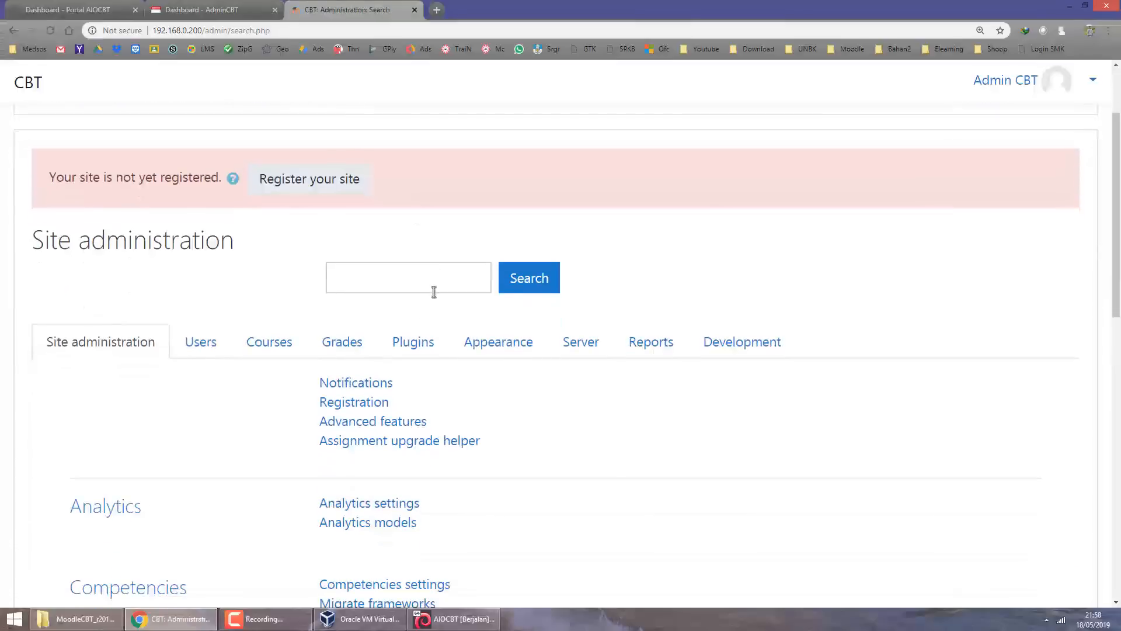
left_click(275, 350)
scroll(275, 350, "down", 2)
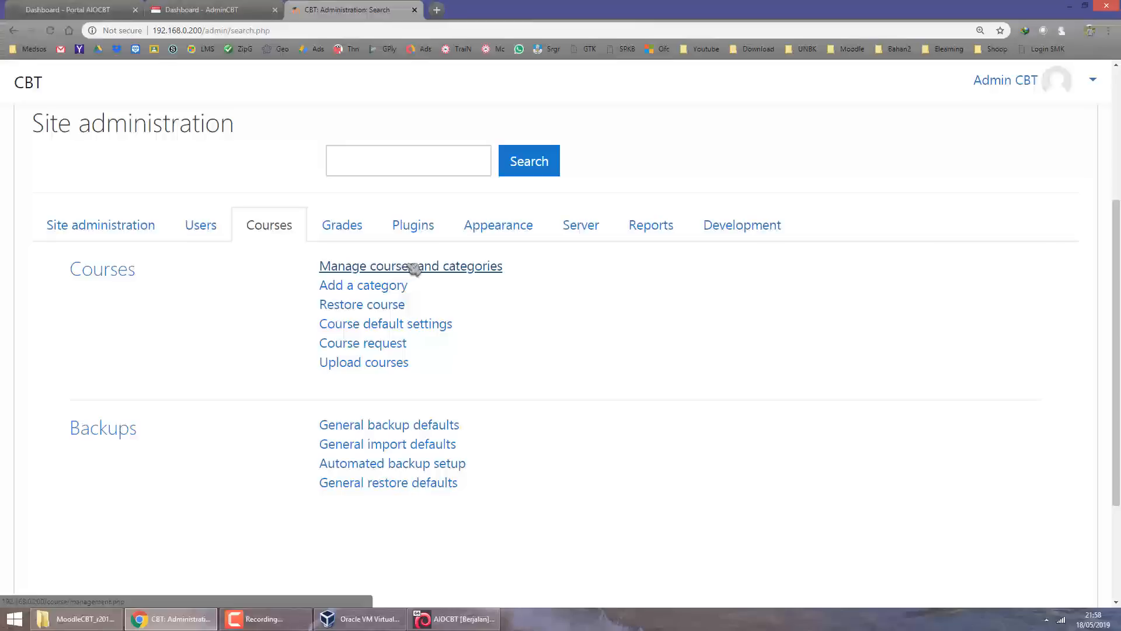
scroll(426, 274, "down", 3)
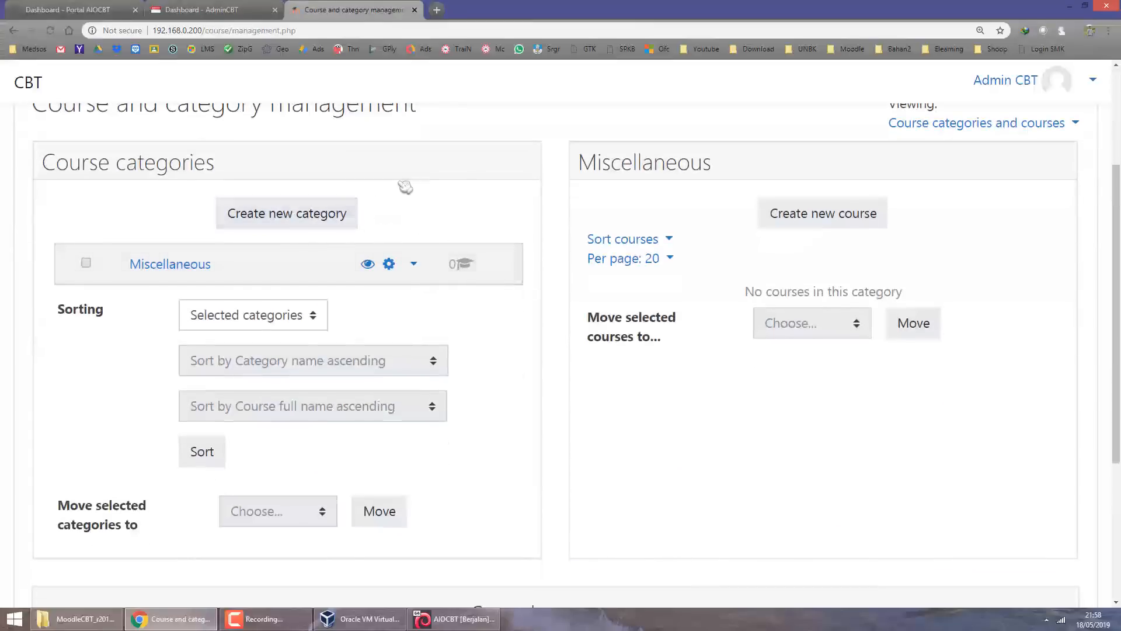
Examine the Course categories list and the Miscellaneous course area.
scroll(370, 215, "up", 2)
scroll(365, 208, "down", 1)
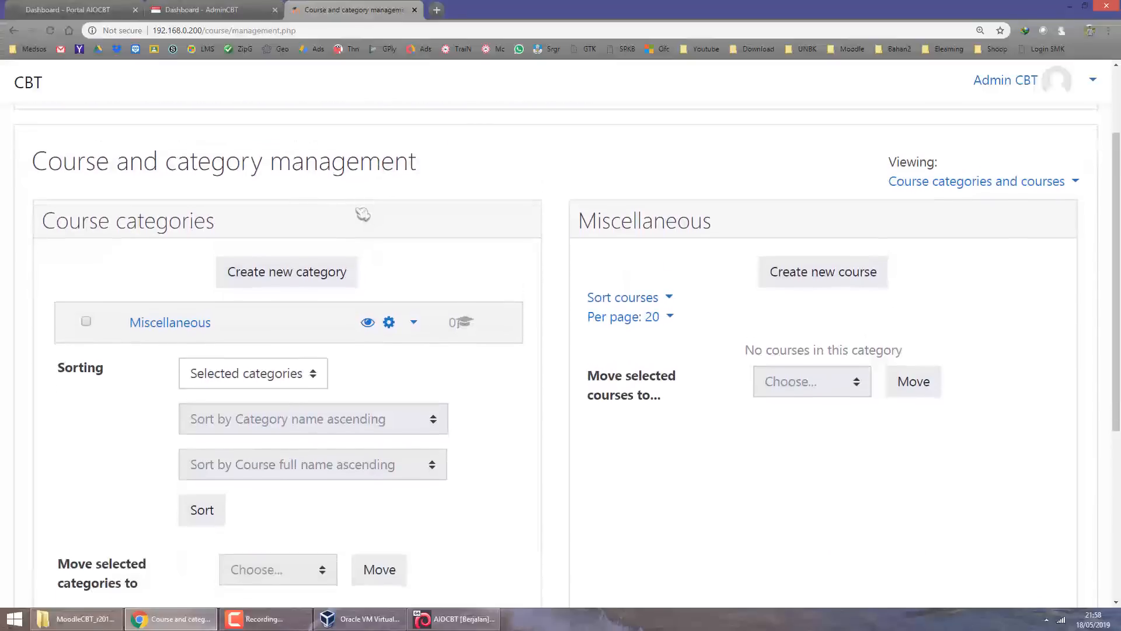
left_click_drag(92, 220, 206, 222)
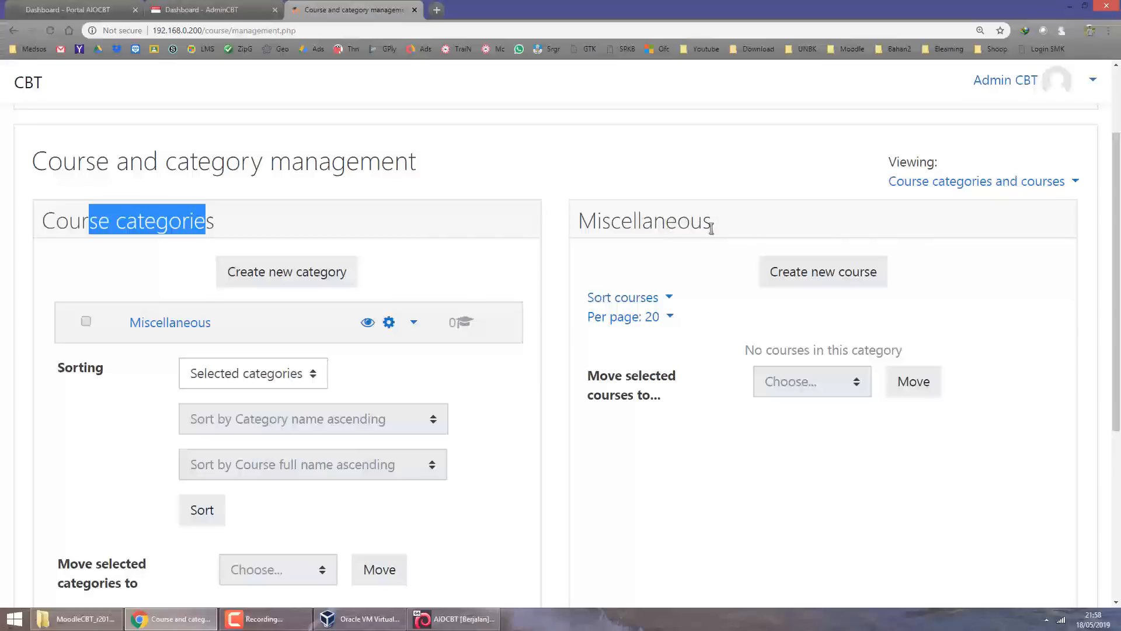
left_click_drag(614, 220, 713, 220)
left_click(554, 184)
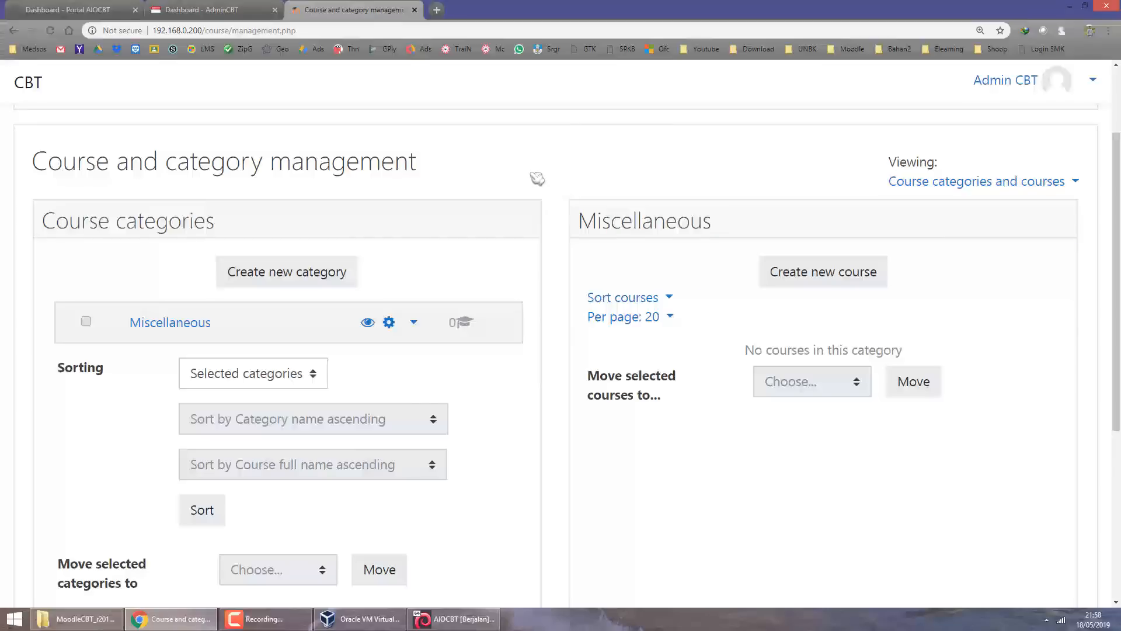
Check which tests Daftar Test offers under Status Test in CBTAdmin, and return to Moodle's course and category management.
left_click(213, 9)
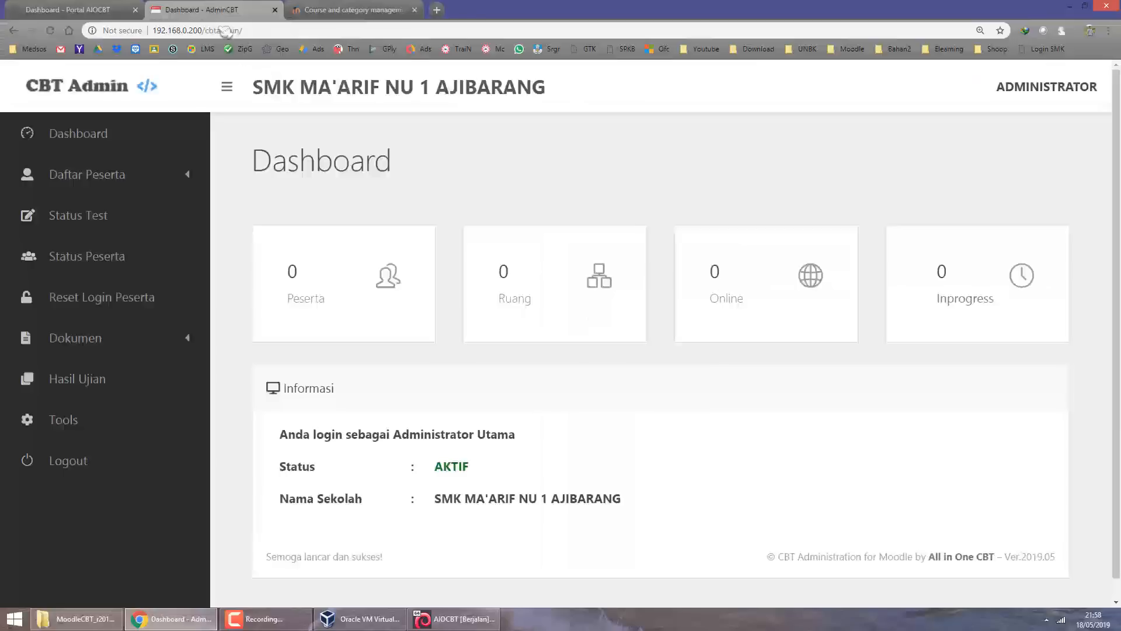
left_click(93, 220)
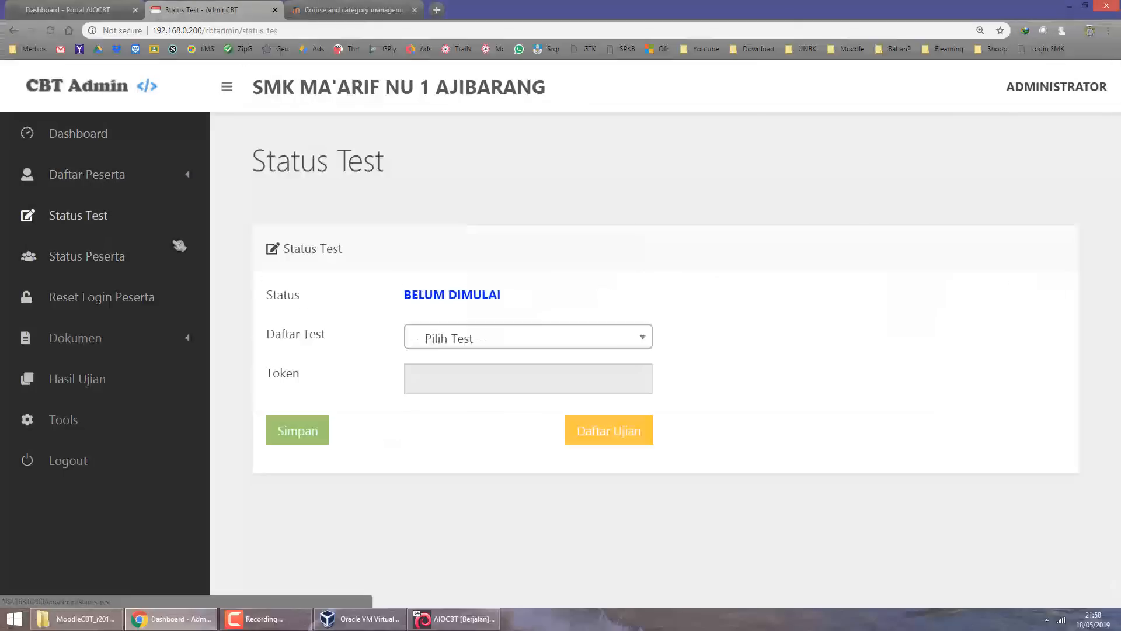
left_click(445, 343)
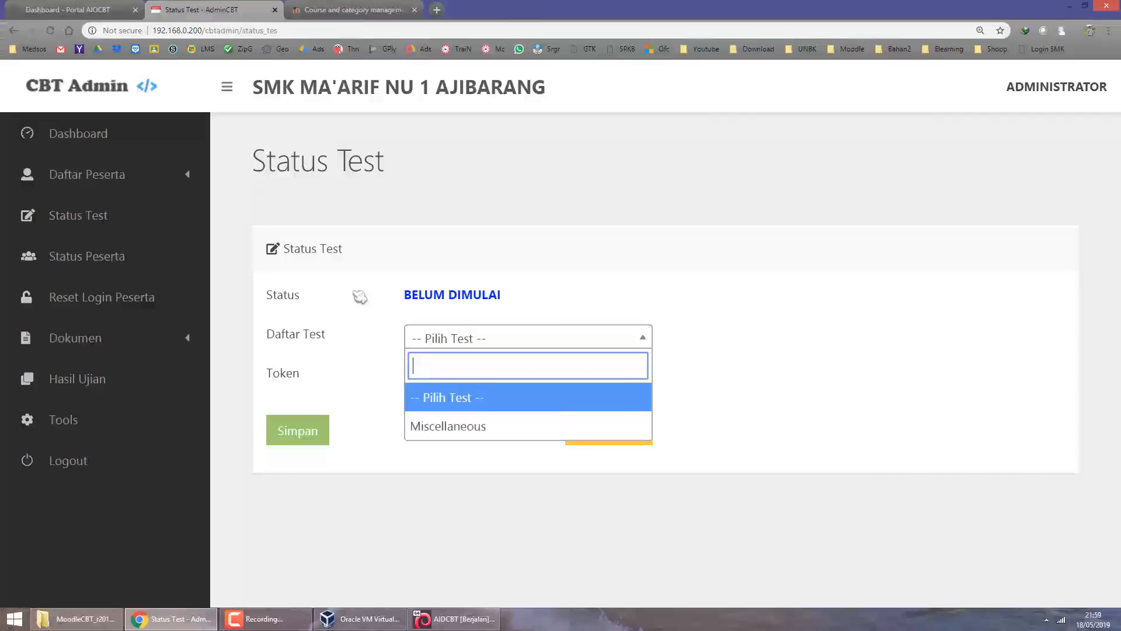
left_click(372, 256)
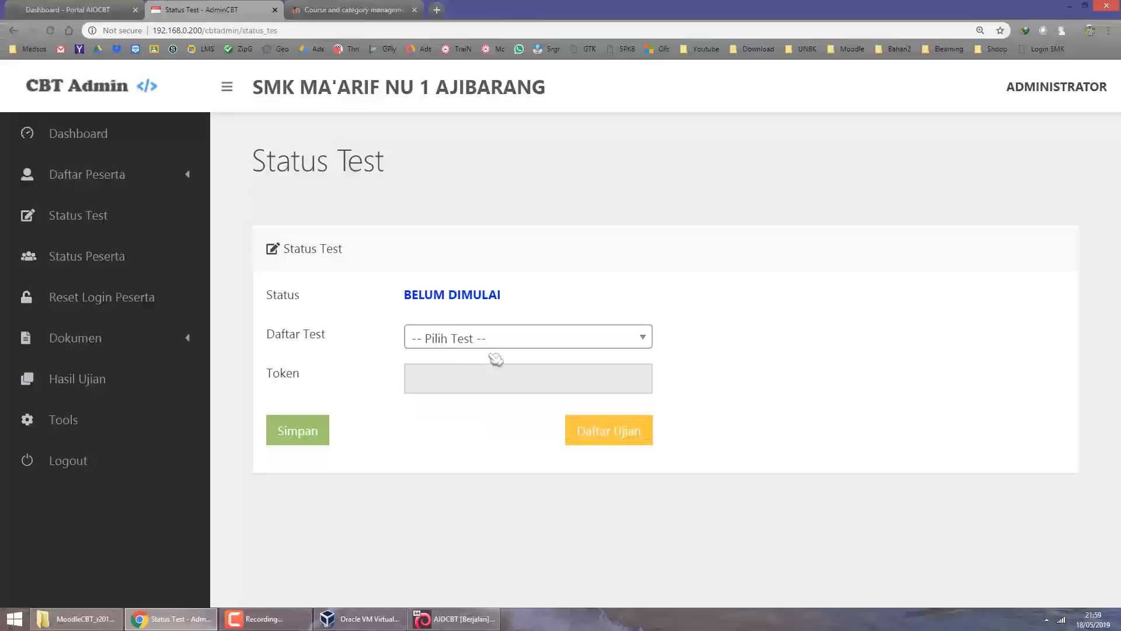
left_click(344, 13)
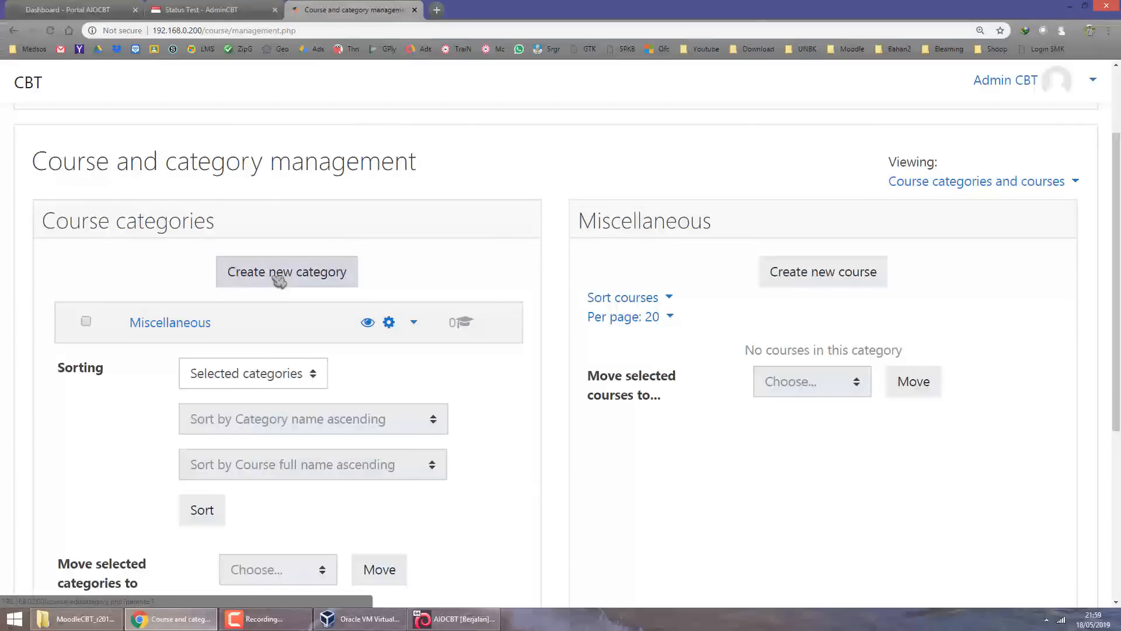
Copy UPLOAD DB SISWA 2019+SESI.csv and UPLOAD DB SISWA 2019.csv from the Downloads AIO CBT folder into the Desktop MoodleCBT_r201905 folder.
left_click(78, 619)
left_click(11, 91)
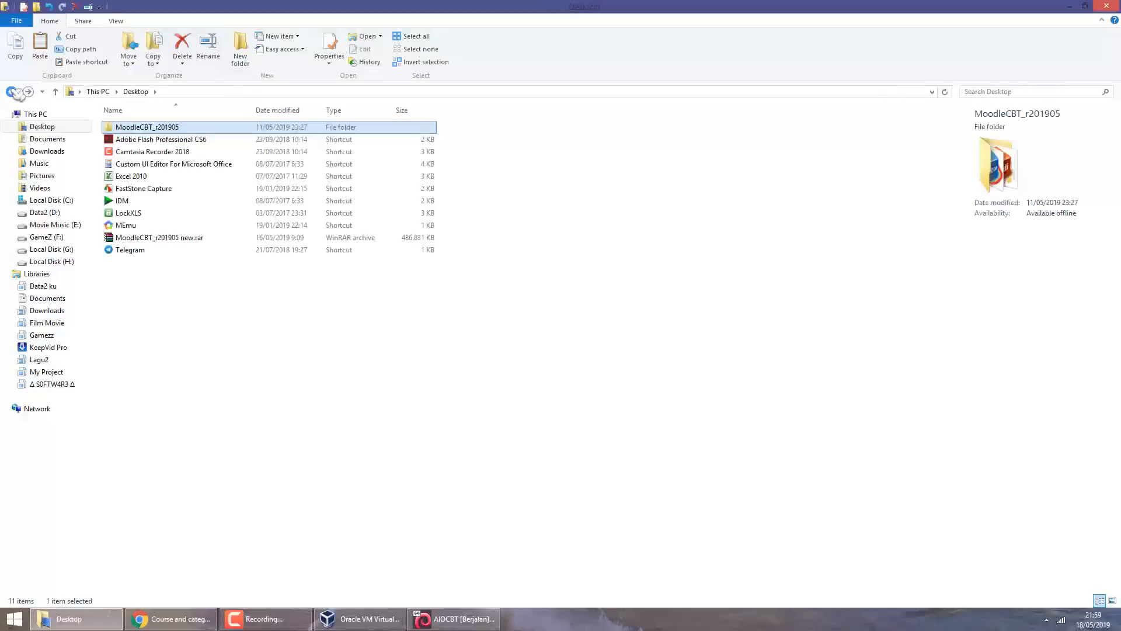
left_click(11, 92)
left_click(11, 92)
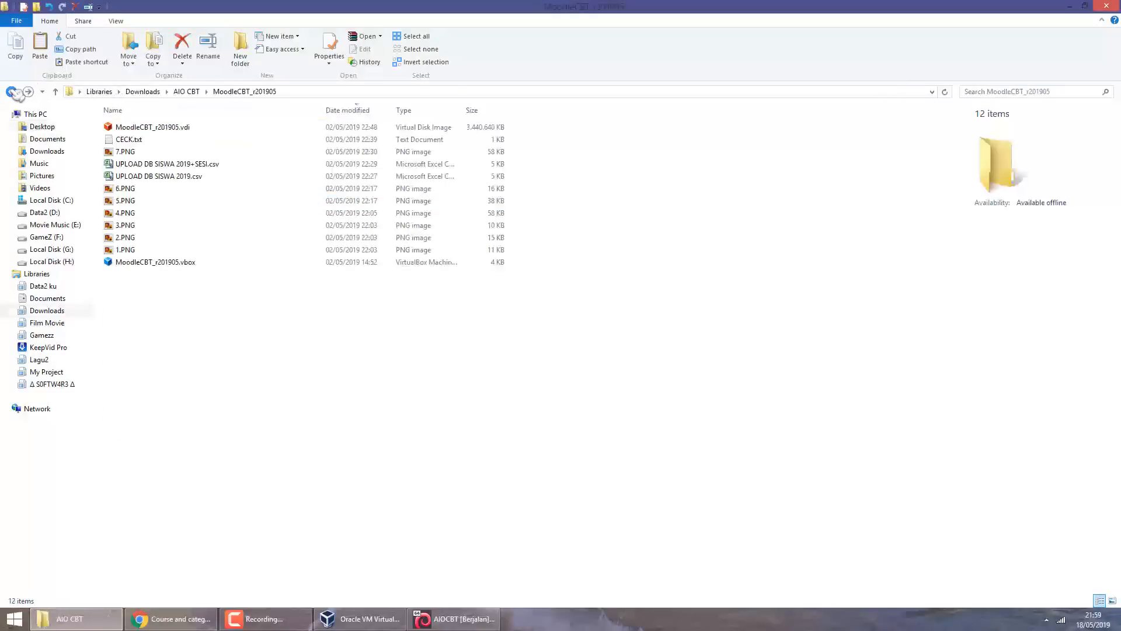
left_click(157, 165)
left_click(161, 177, "shift")
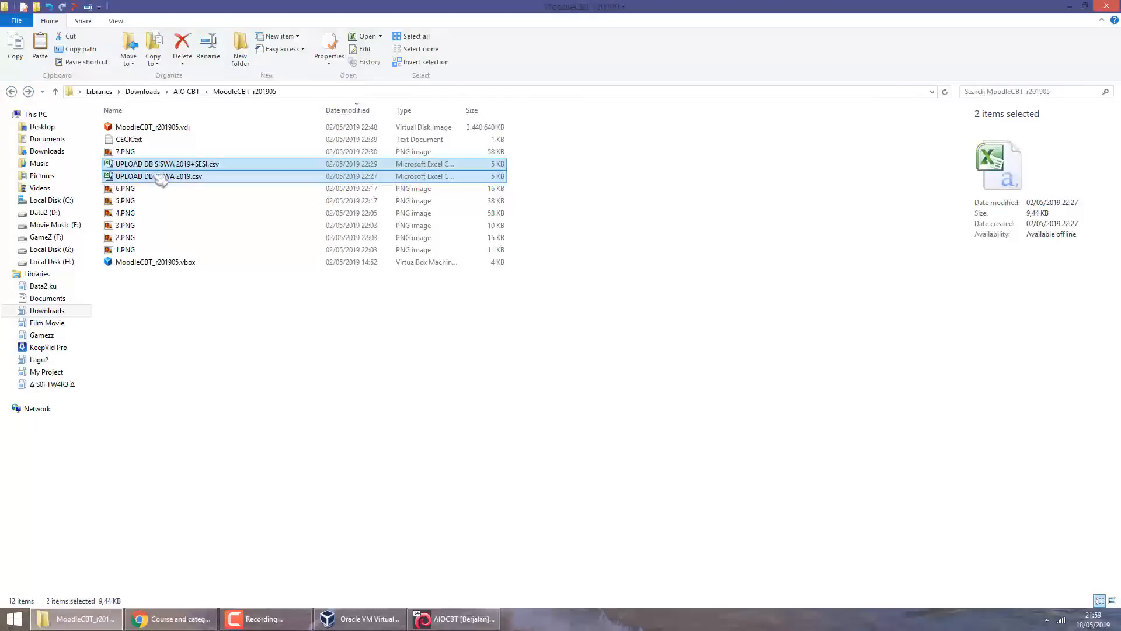
left_click(42, 126)
double_click(146, 126)
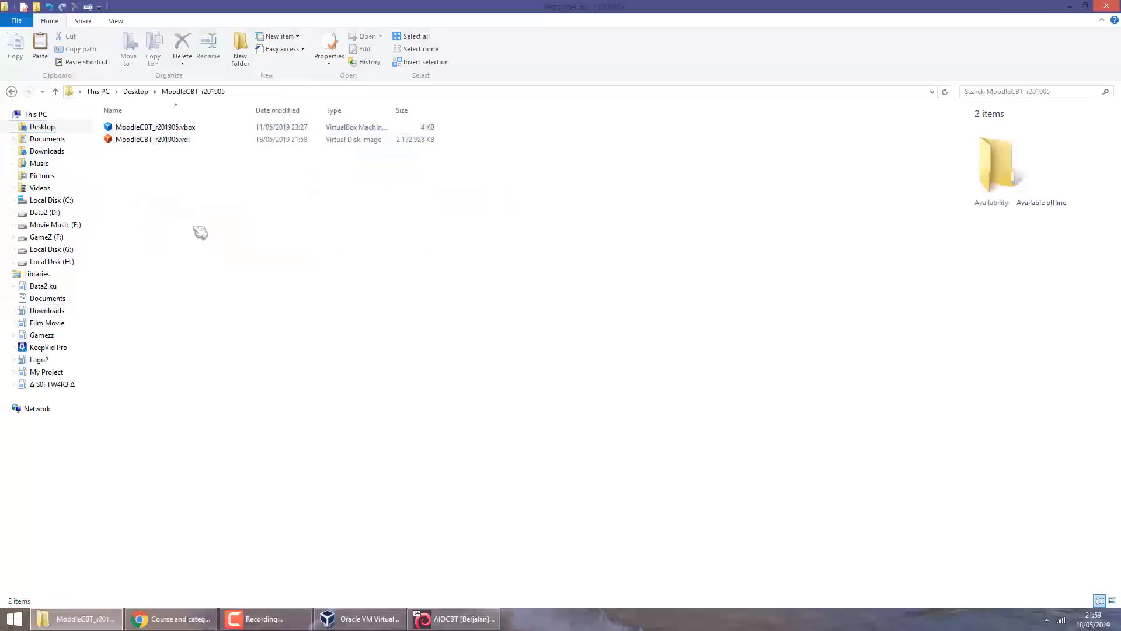
key("ctrl+v")
View UPLOAD DB SISWA 2019.csv in Excel, close it, and return to Moodle in the browser.
double_click(181, 155)
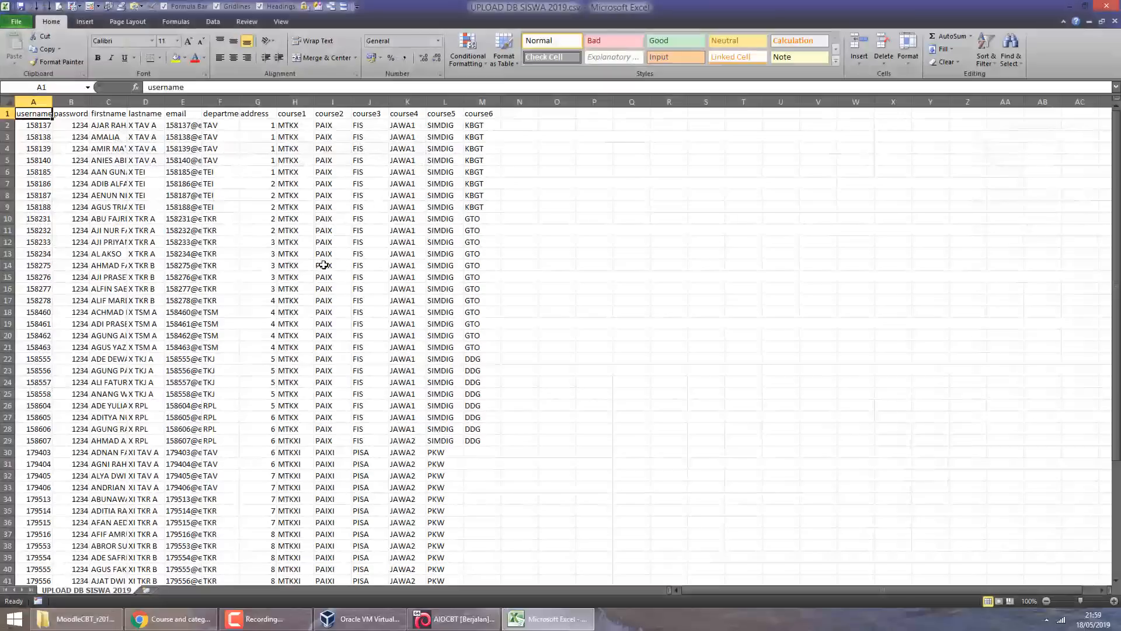
key("alt+F4")
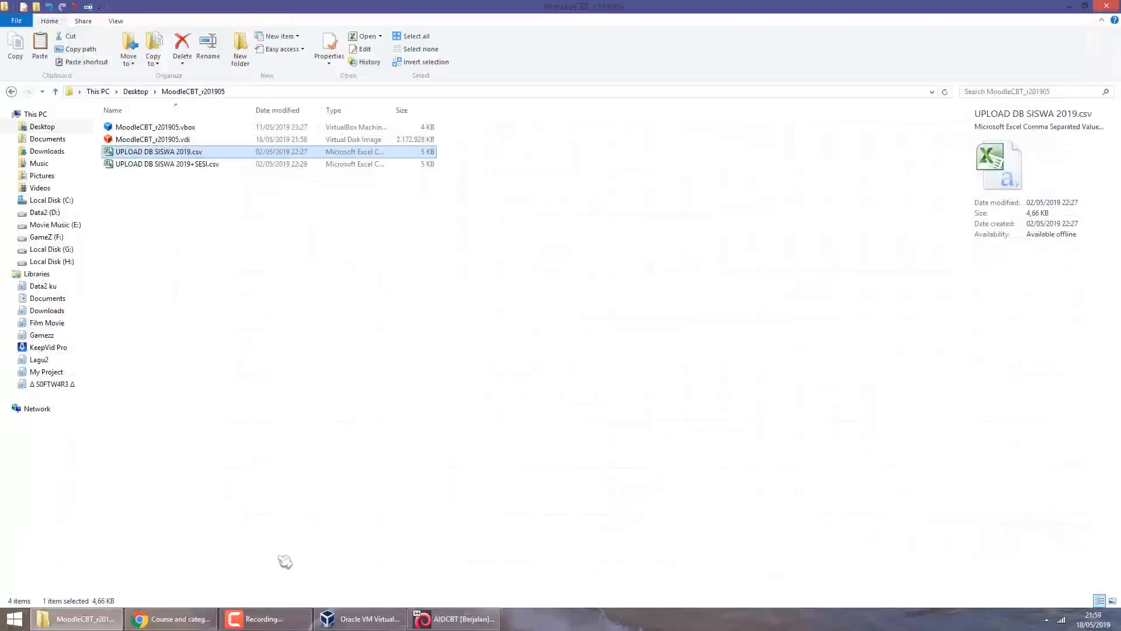
left_click(175, 619)
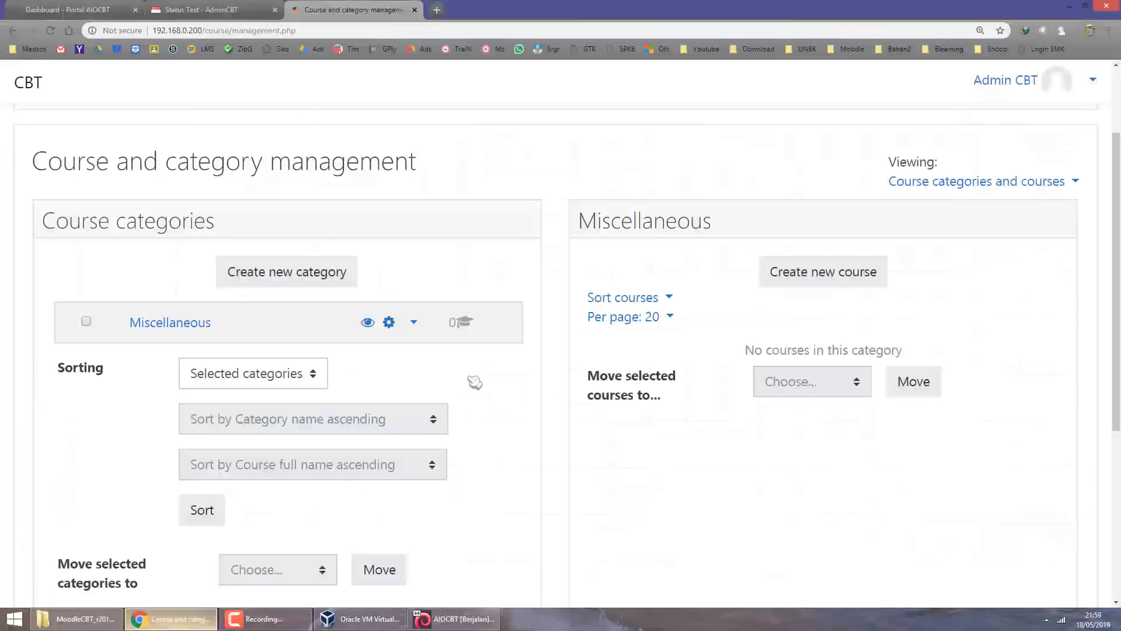
Start a new course category and set its parent category to Top.
left_click(297, 278)
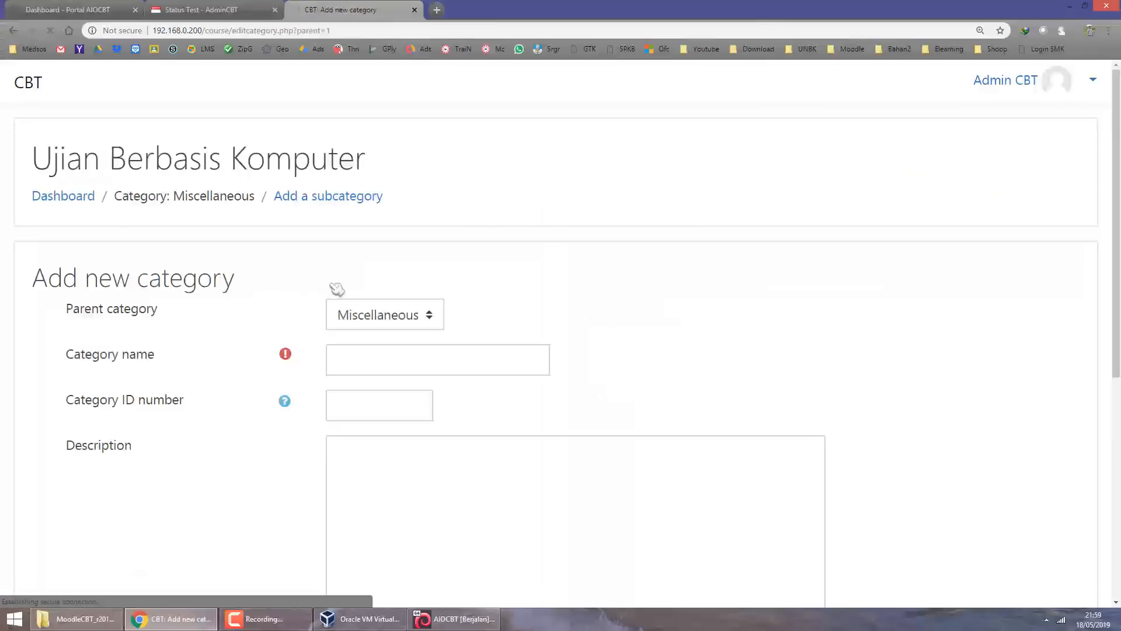
scroll(542, 288, "down", 1)
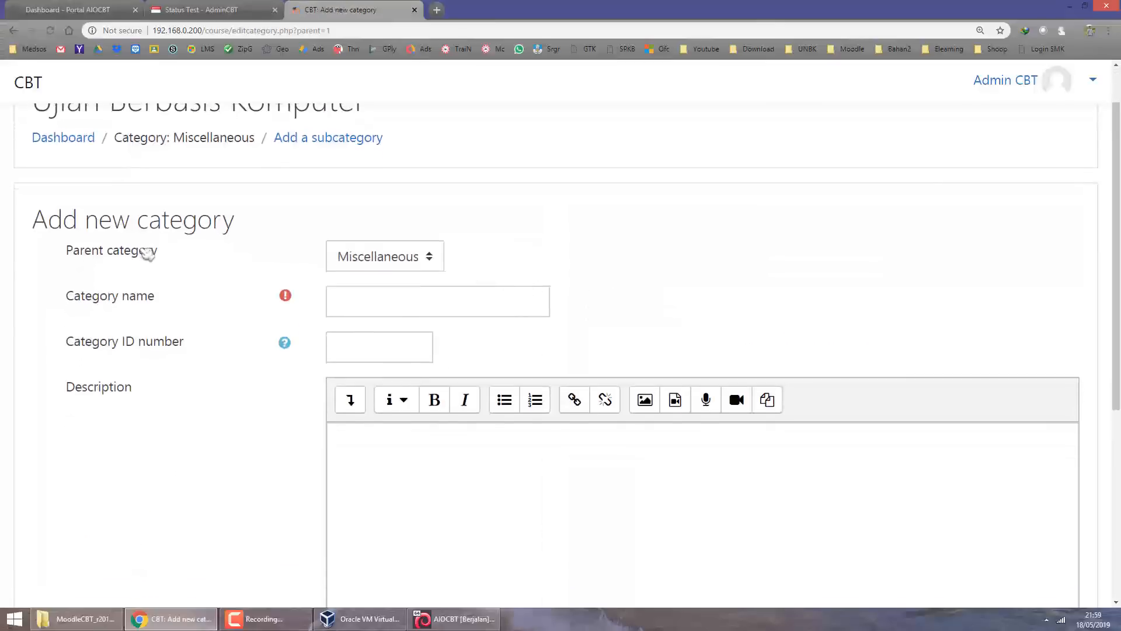
left_click(381, 259)
left_click(375, 283)
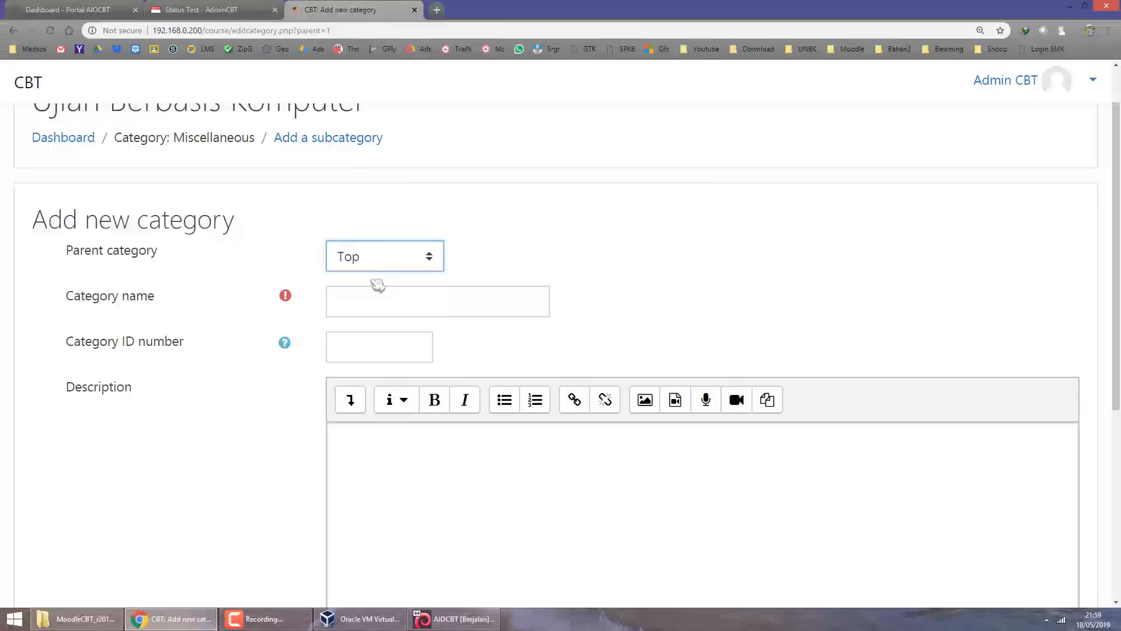
left_click(378, 266)
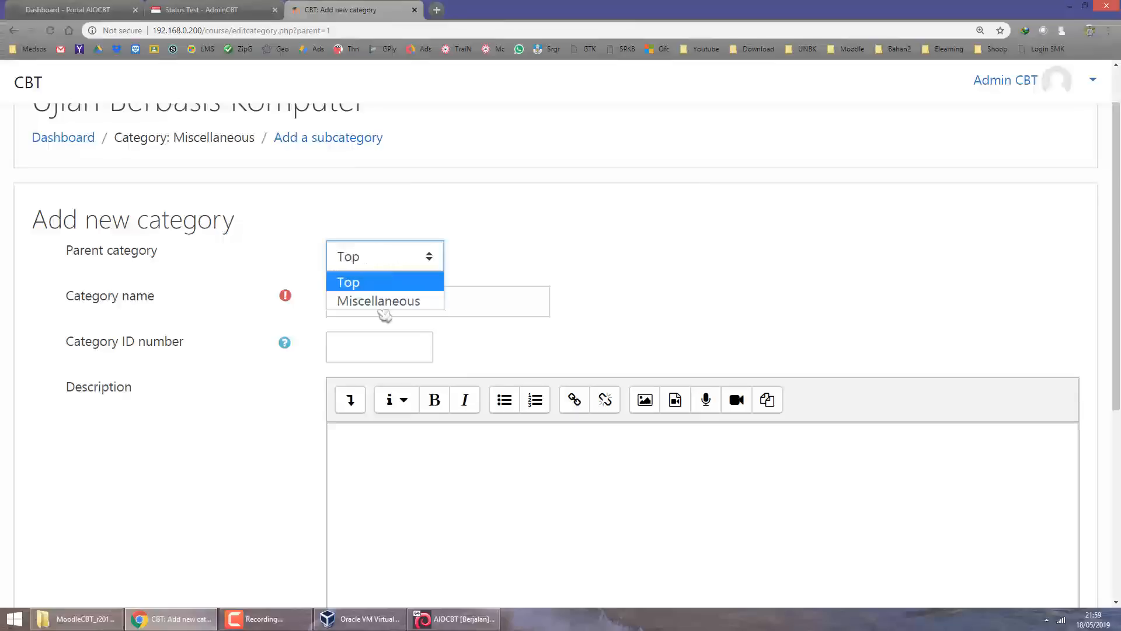
left_click(381, 283)
left_click(529, 259)
Name the new category PTSA-1, create it, and view it in the course categories list.
left_click(391, 300)
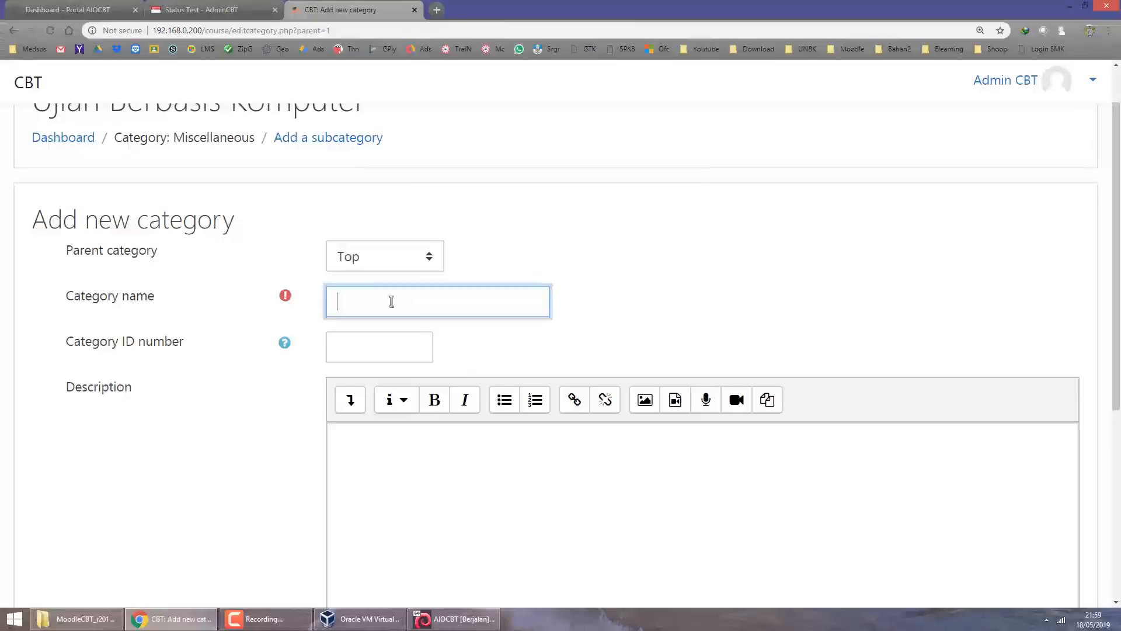
left_click(549, 263)
scroll(549, 263, "down", 1)
left_click(415, 243)
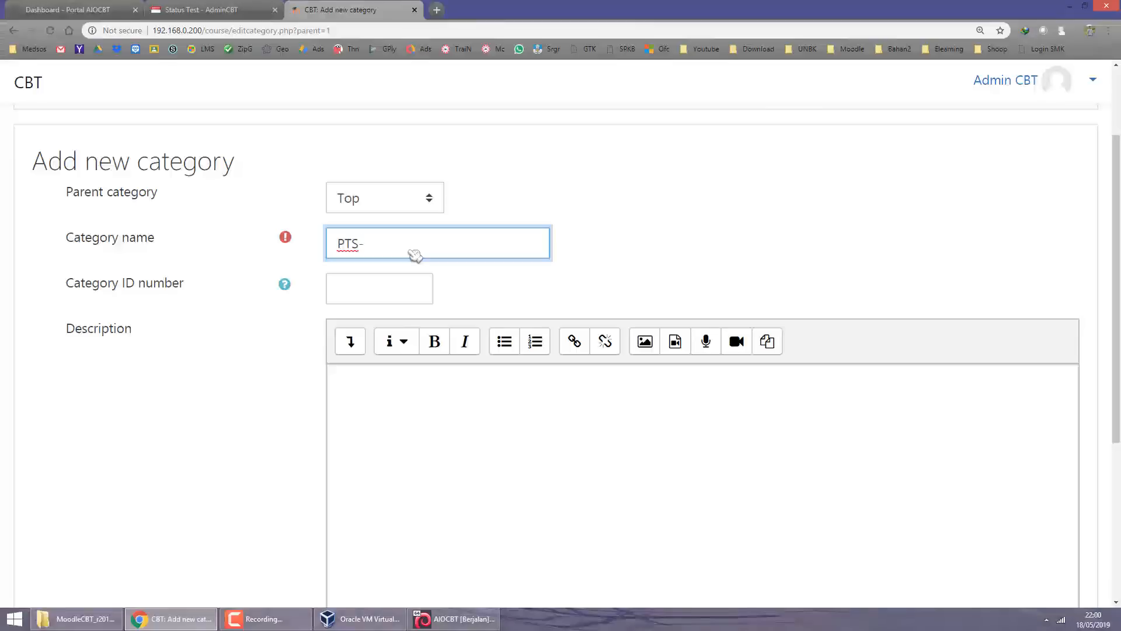
type("1")
type("A")
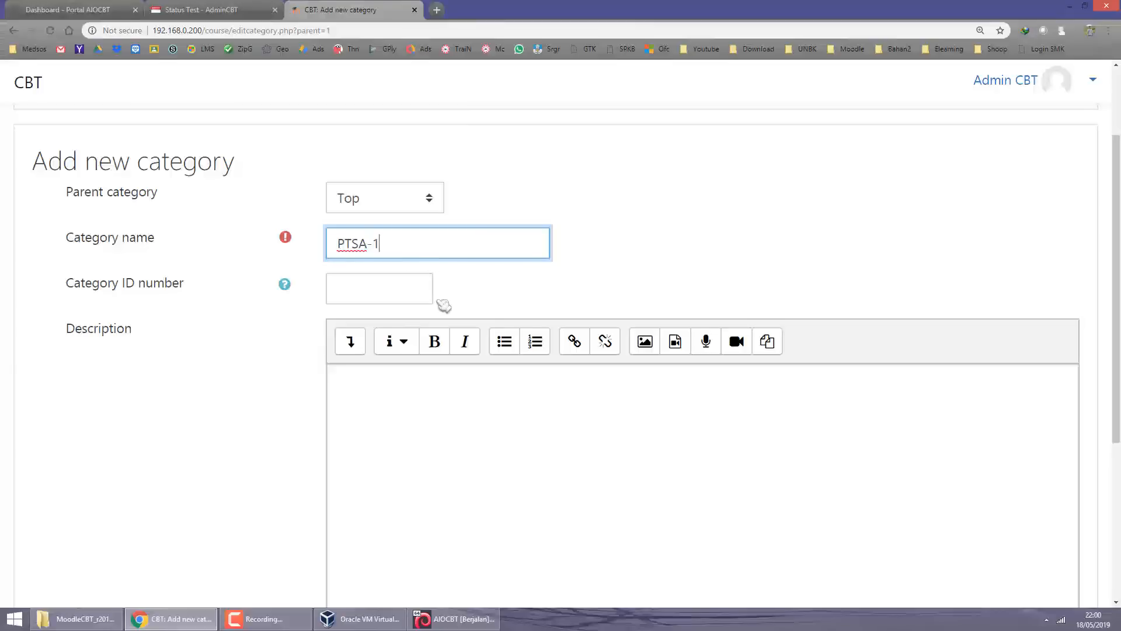
scroll(438, 301, "down", 5)
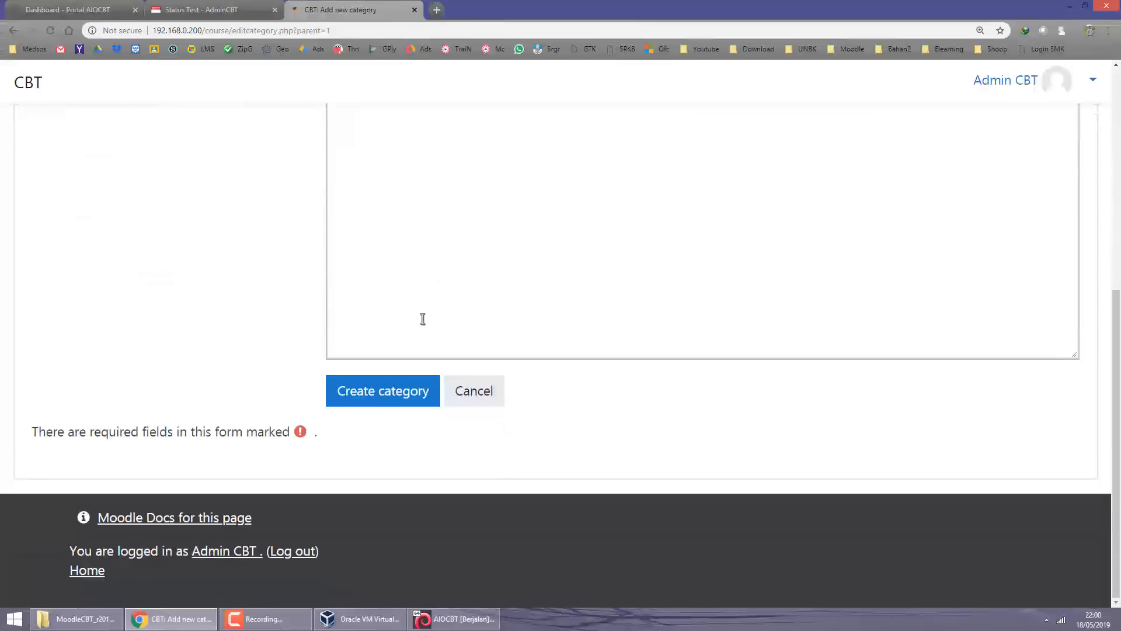
left_click(365, 399)
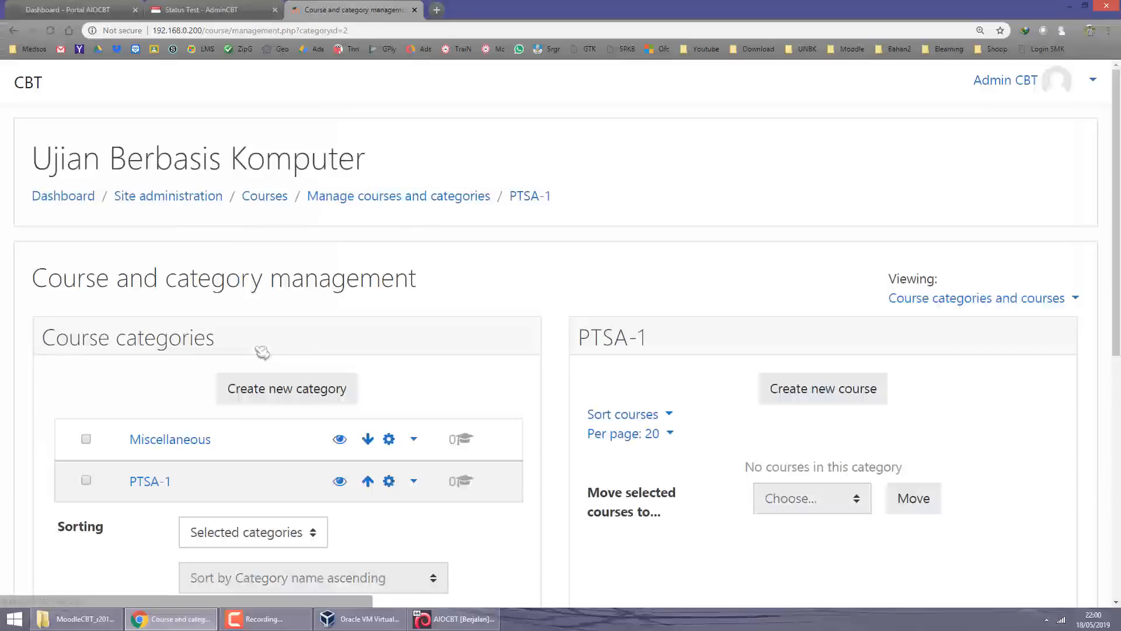
scroll(175, 376, "down", 2)
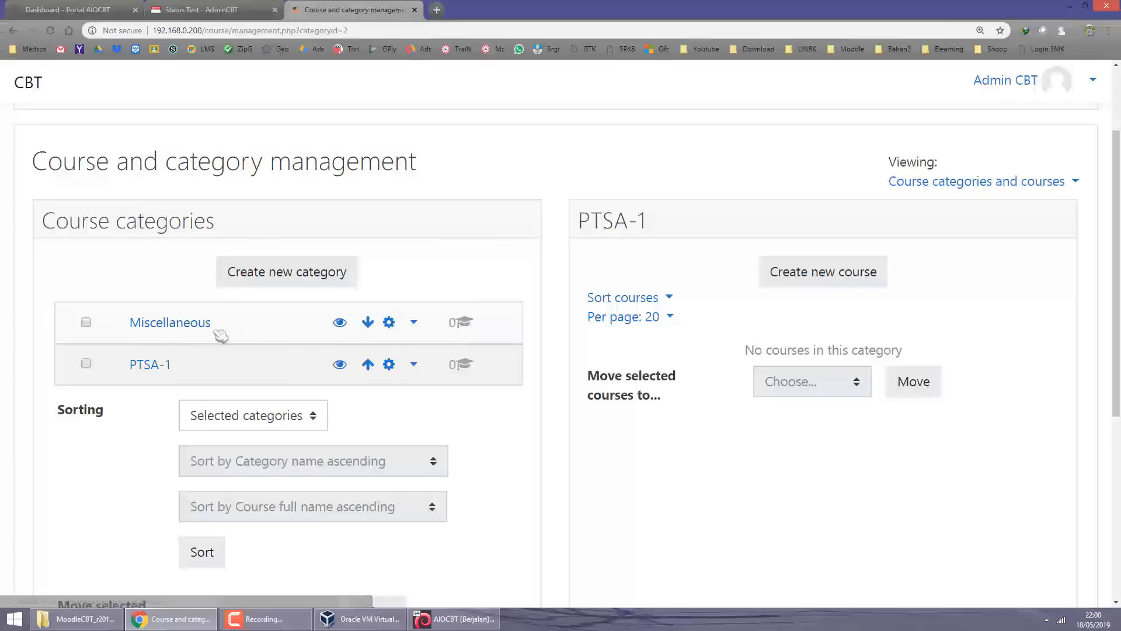
Delete the Miscellaneous course category and return to the category management list.
left_click(415, 323)
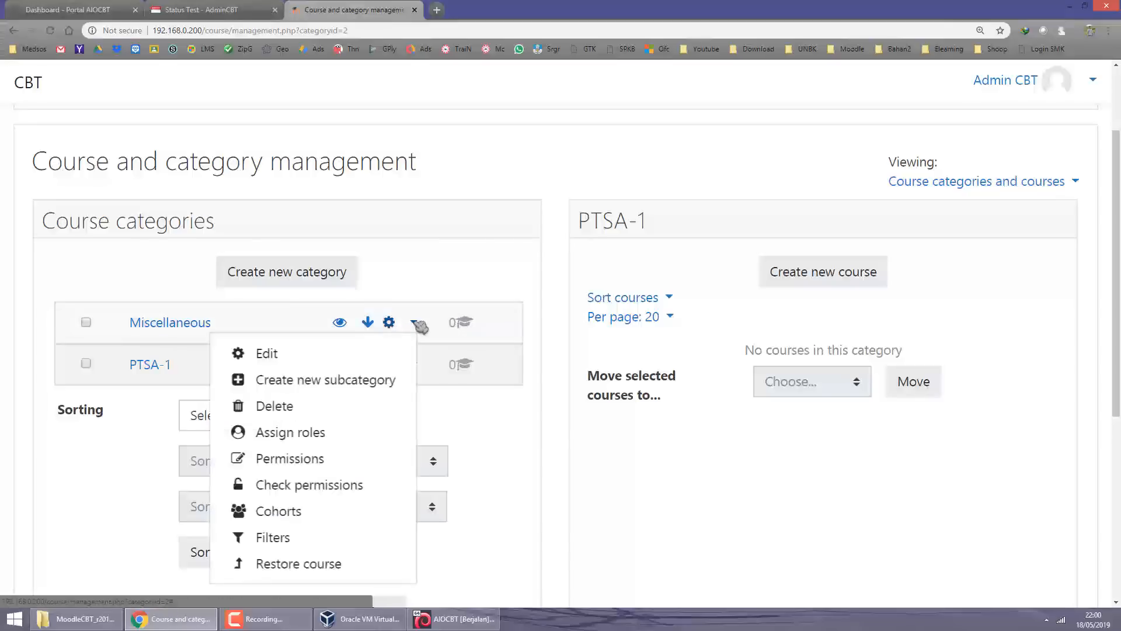
left_click(308, 412)
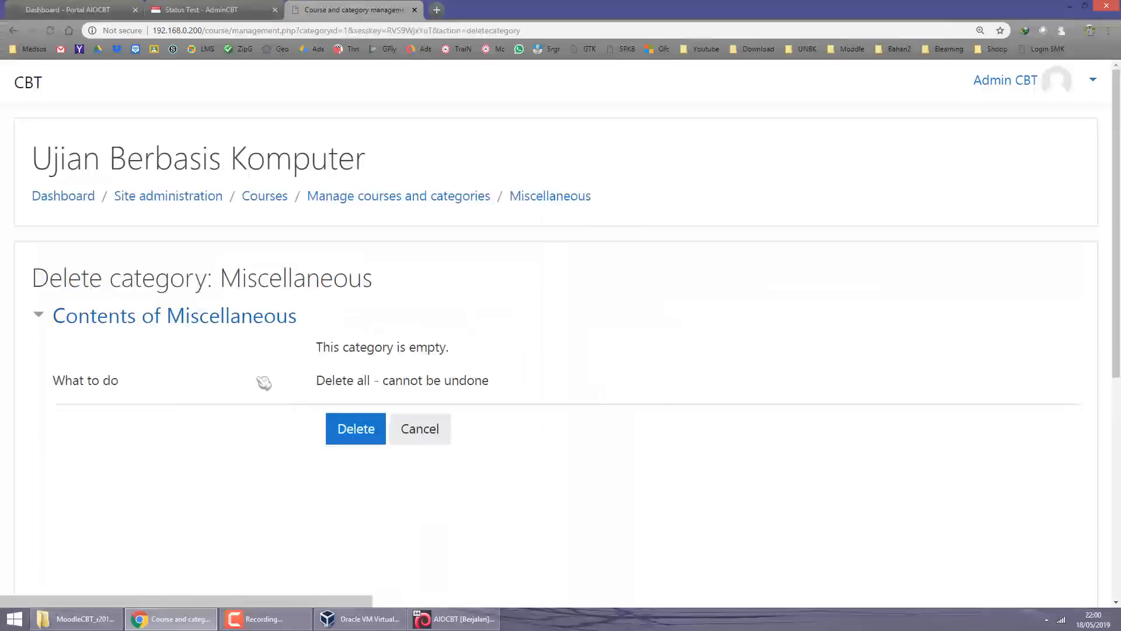
left_click(352, 428)
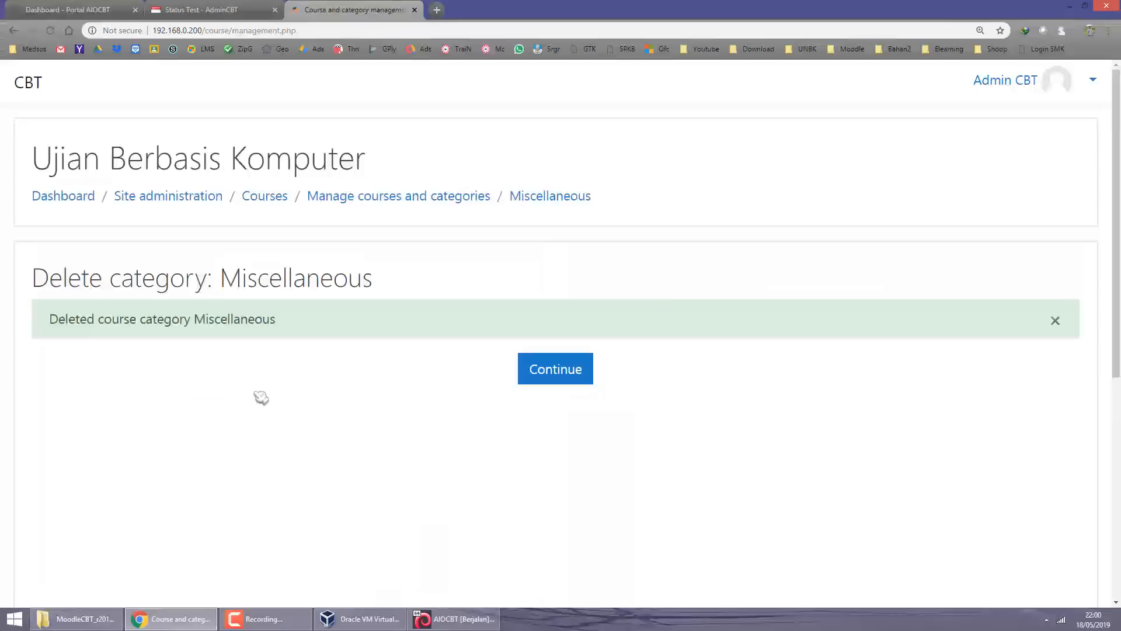
left_click(535, 368)
scroll(226, 388, "down", 1)
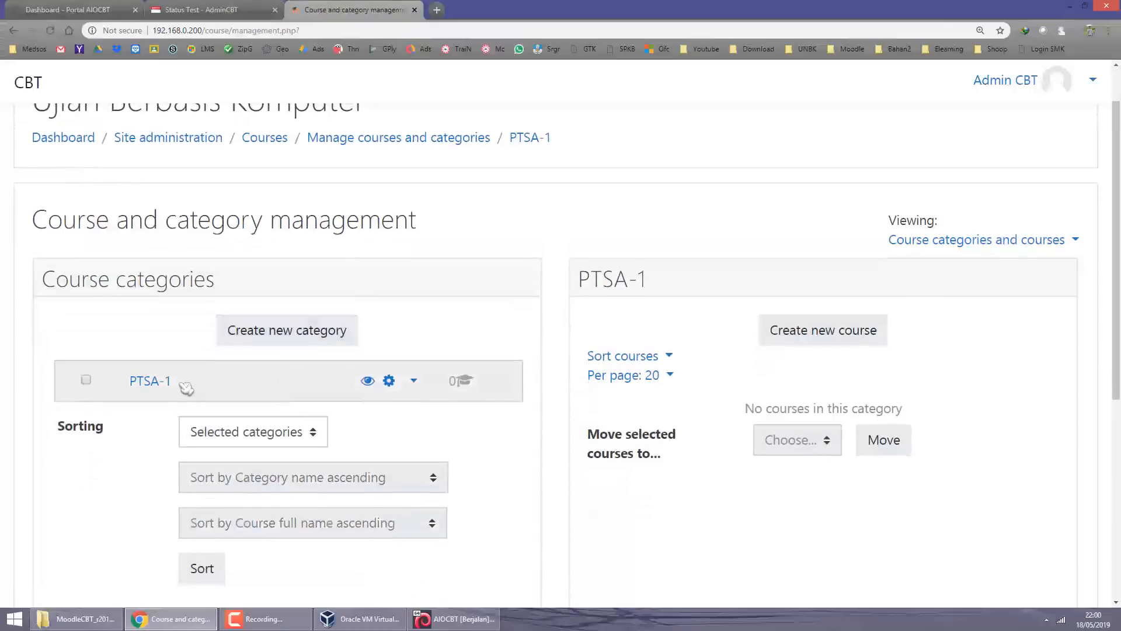
scroll(183, 387, "down", 2)
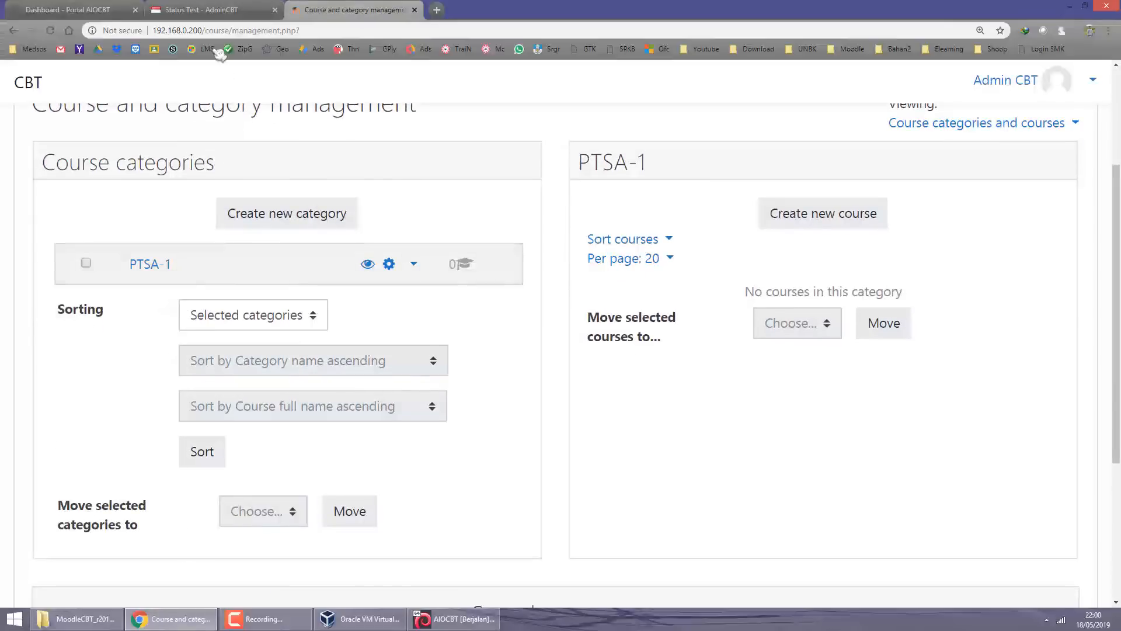
In CBT Admin's Status Test page, choose PTSA-1 as the Daftar Test and save it.
left_click(202, 10)
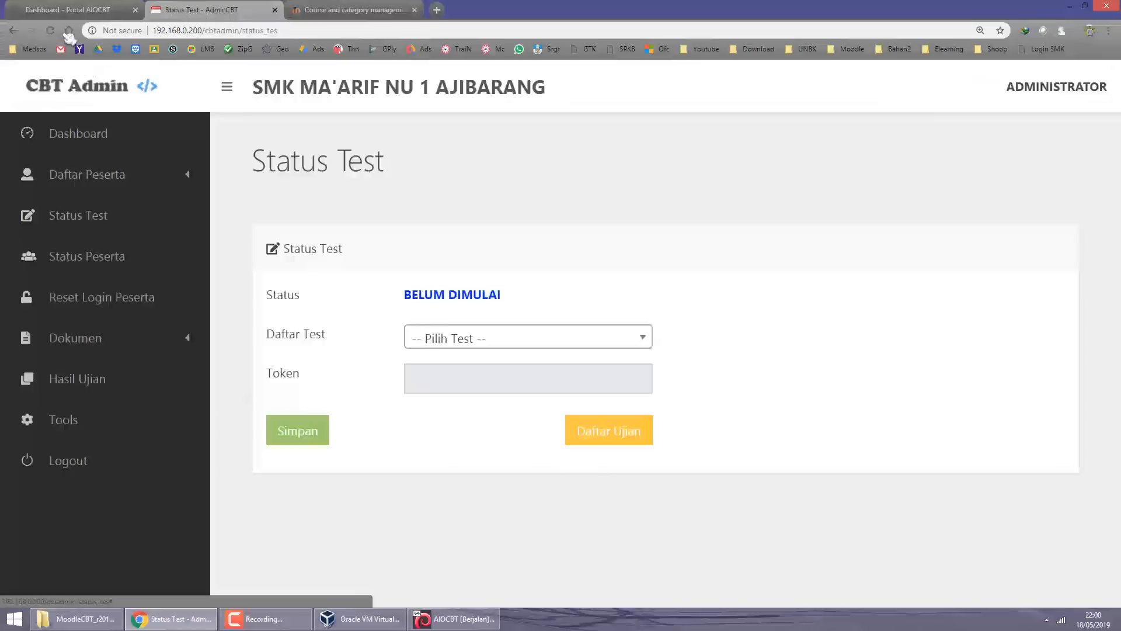
left_click(470, 342)
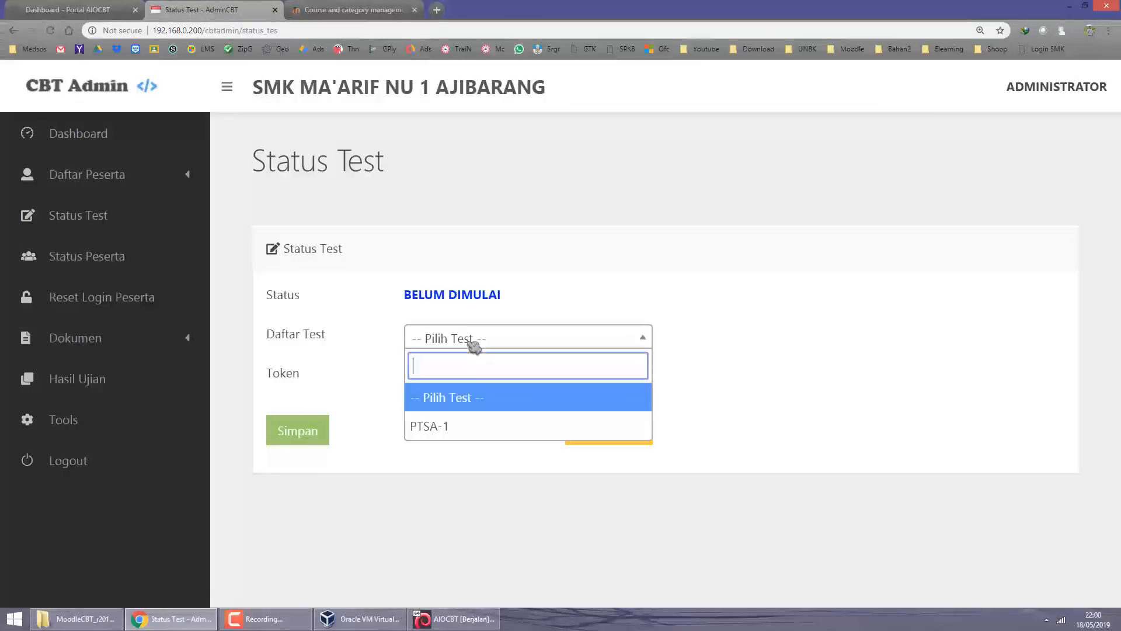
left_click(443, 430)
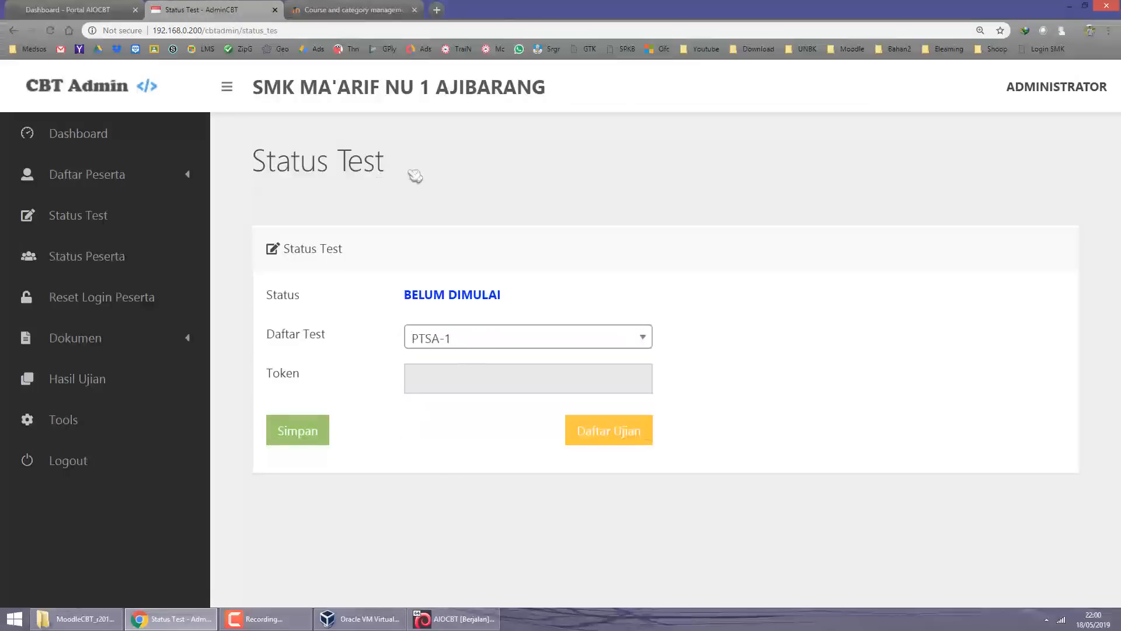
left_click(319, 439)
Check the choices under Daftar Test and view the Daftar Ujian for PTSA-1, keeping the current selection.
left_click(480, 397)
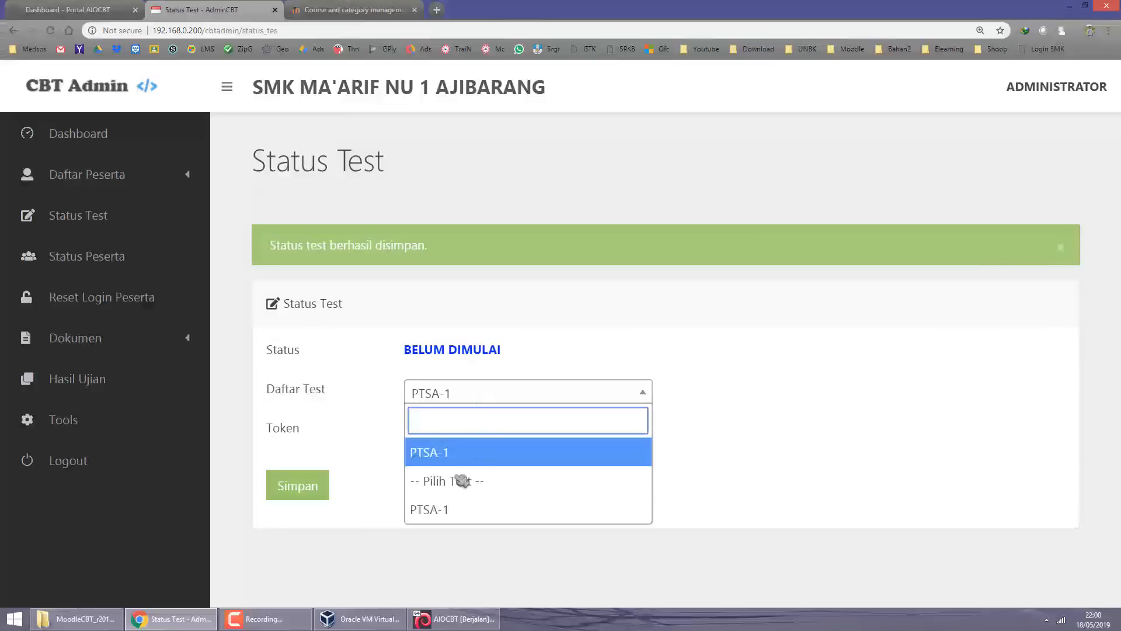
left_click(492, 318)
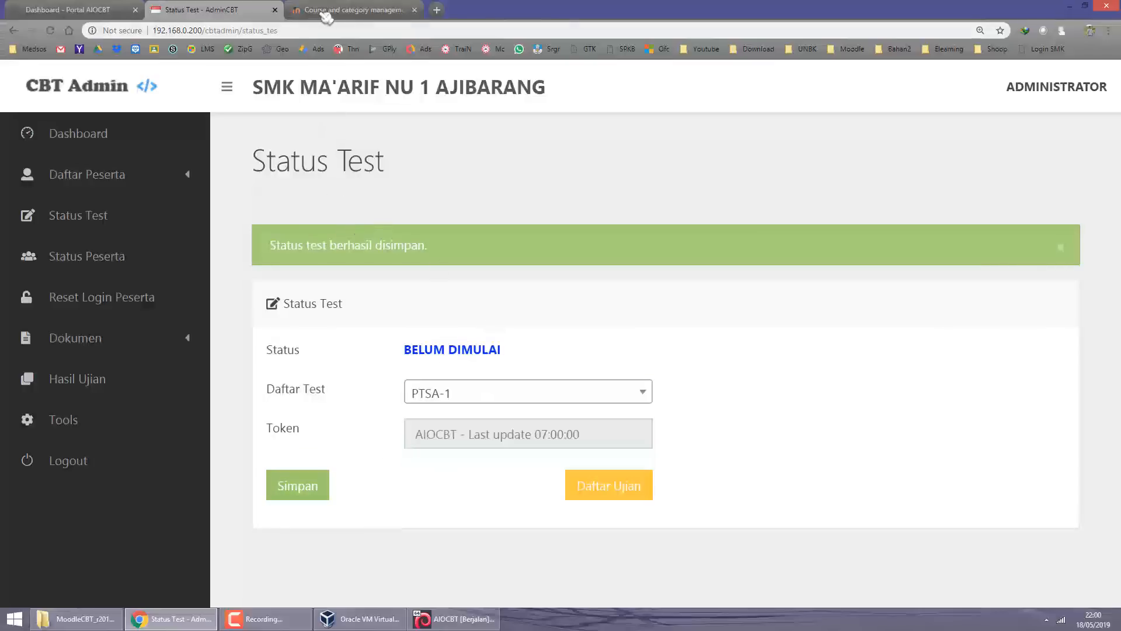
left_click(601, 486)
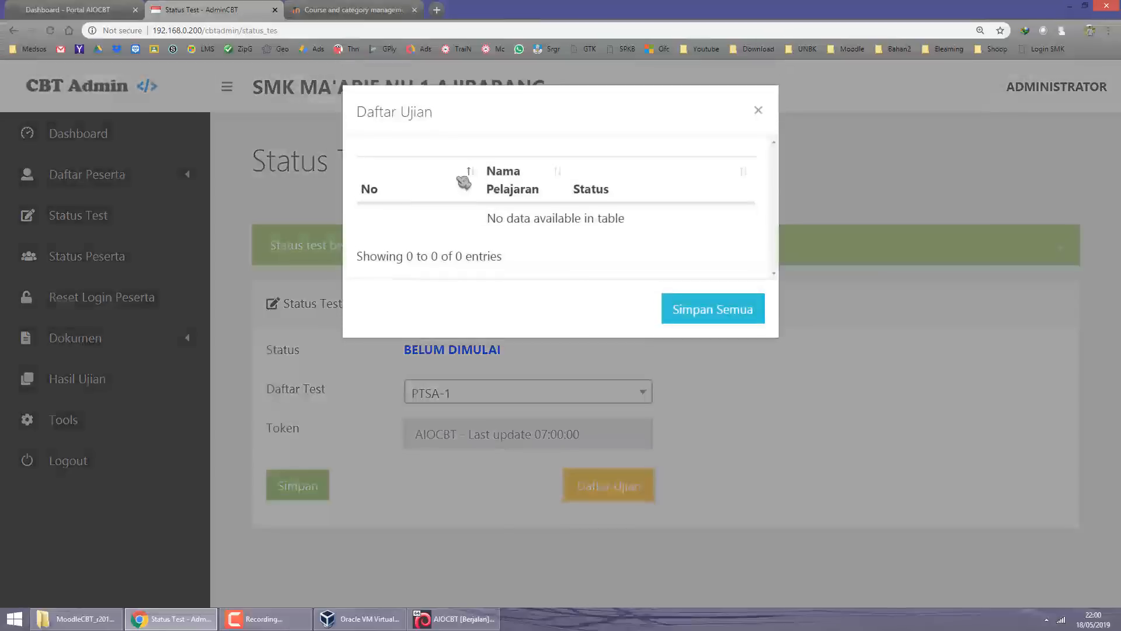
left_click(758, 114)
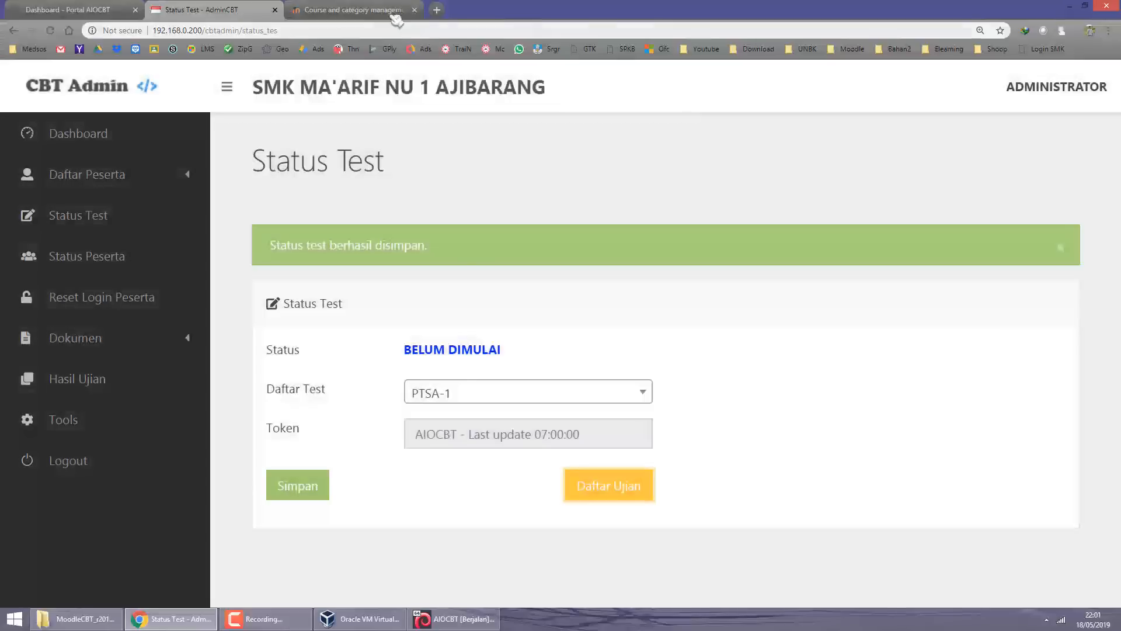
Back in Moodle, create a new course category named PTSA-2 with Top as its parent category.
left_click(392, 12)
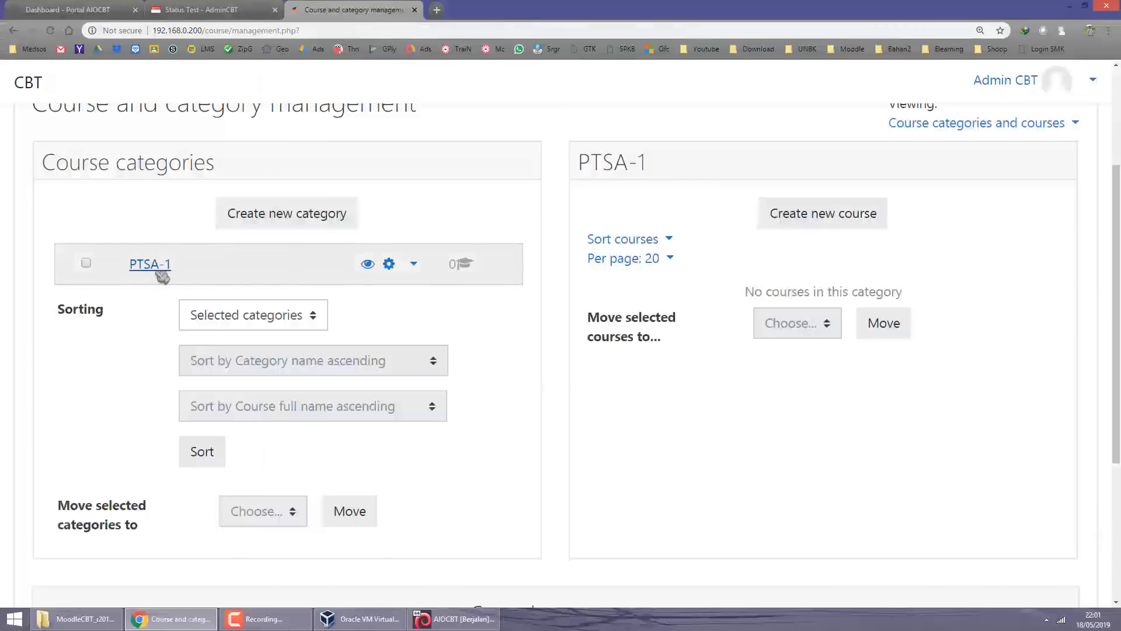
left_click(257, 220)
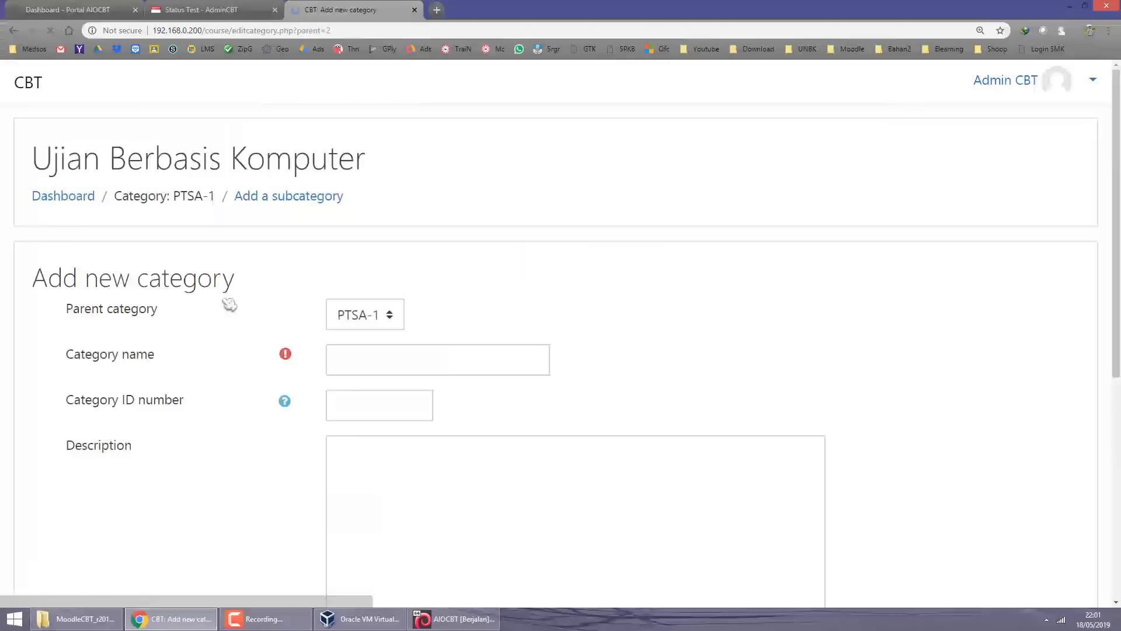
left_click(372, 318)
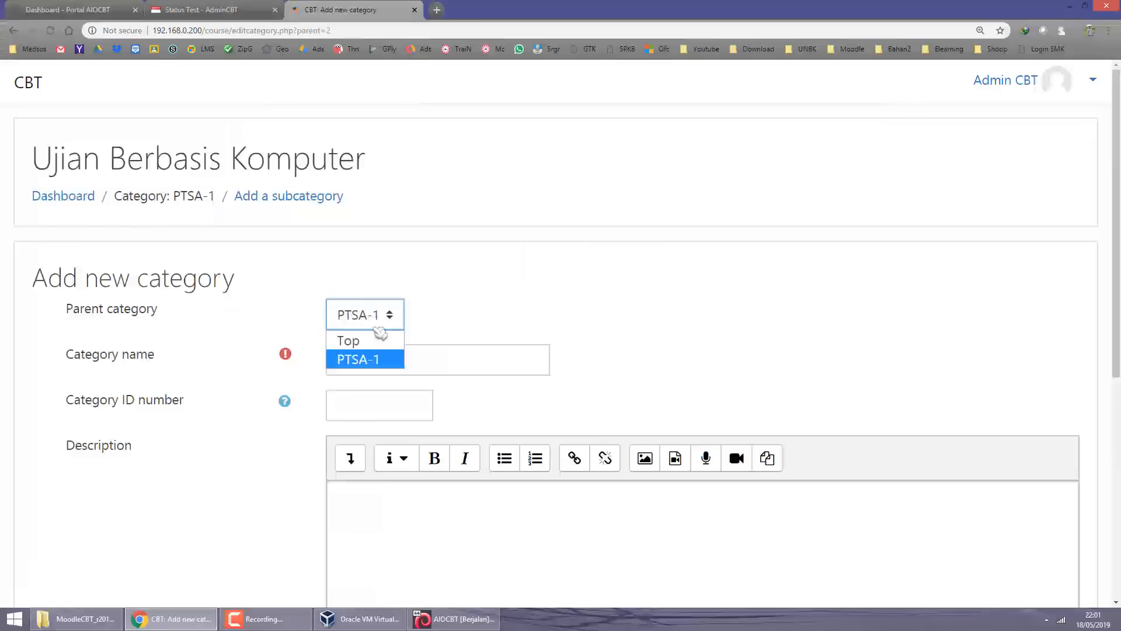
left_click(379, 343)
left_click(368, 366)
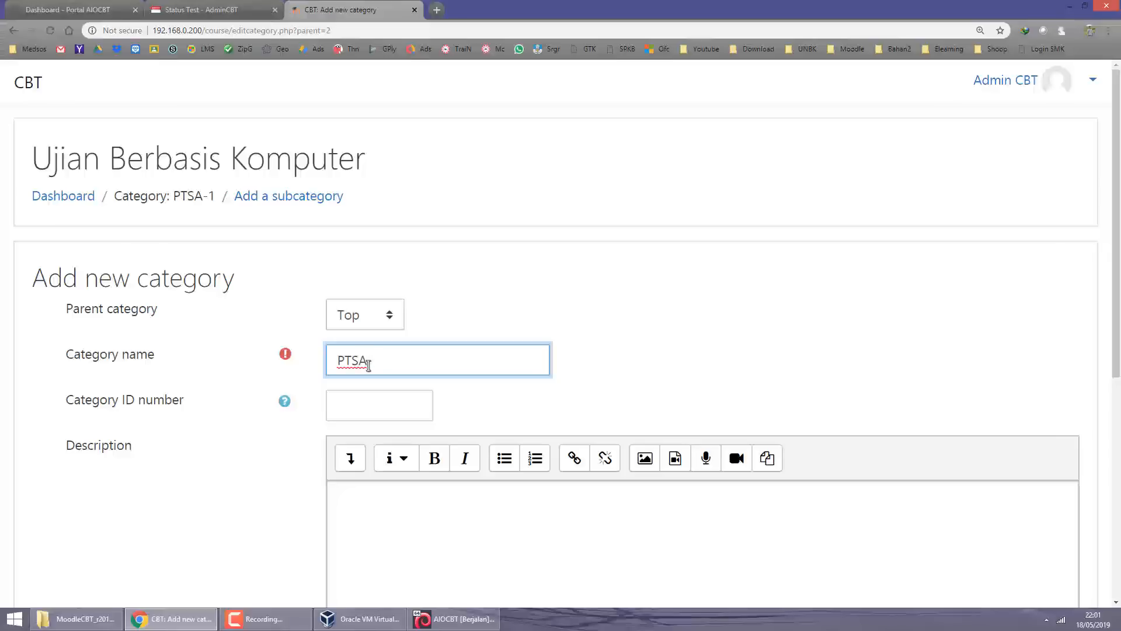
scroll(485, 400, "down", 6)
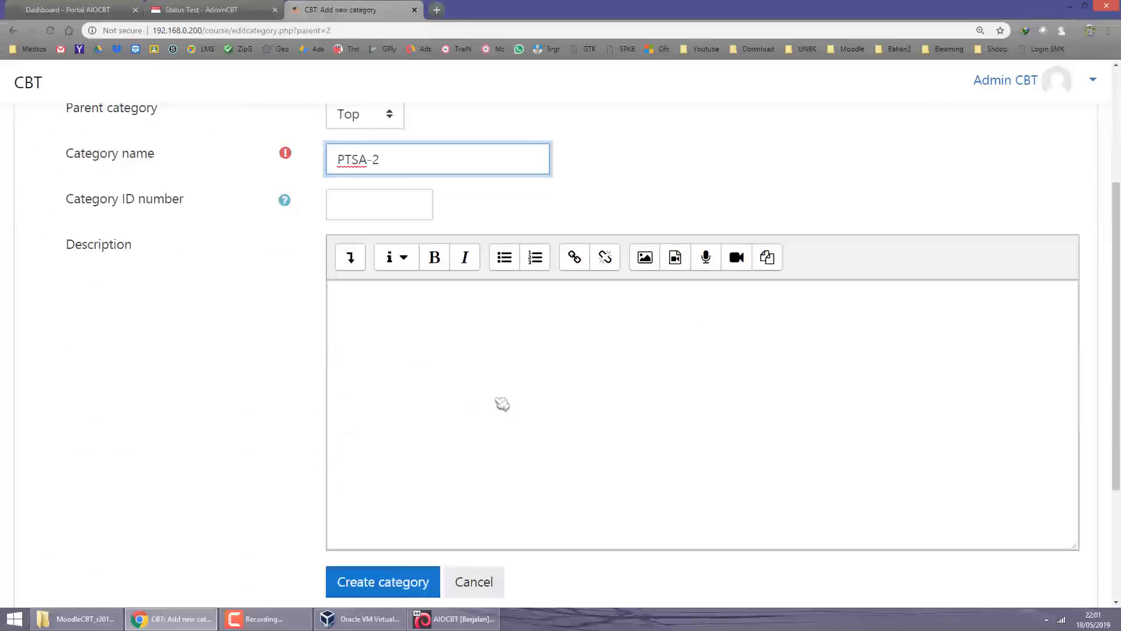
left_click(401, 403)
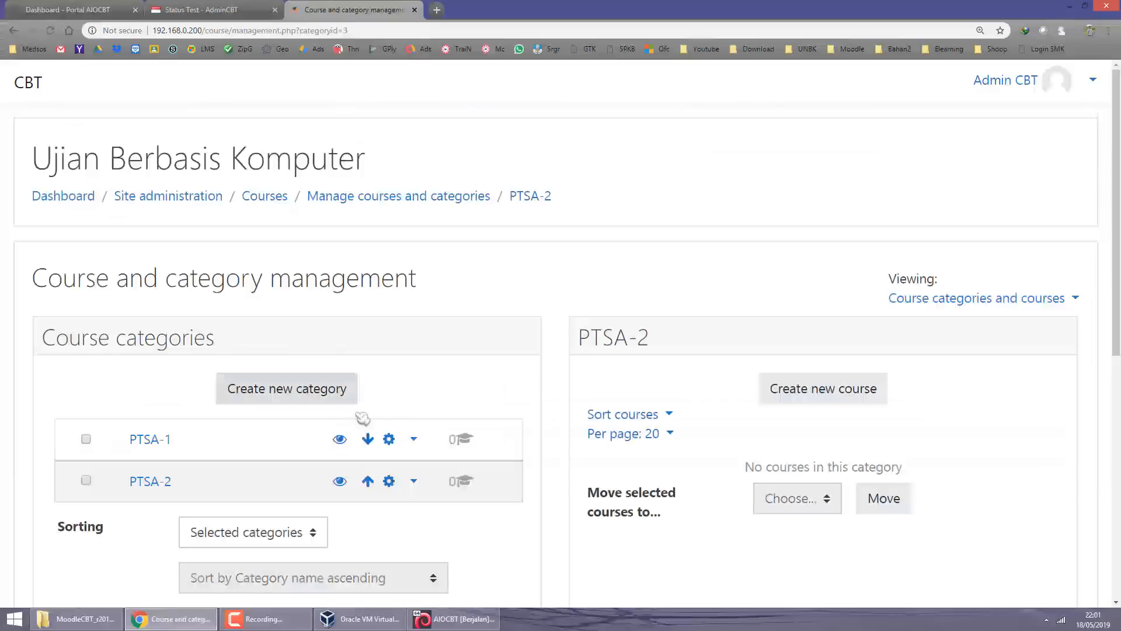
scroll(363, 420, "down", 3)
Reload CBT Admin's Status Test page and check the Daftar Test choices for the PTSA-2 category.
left_click(188, 7)
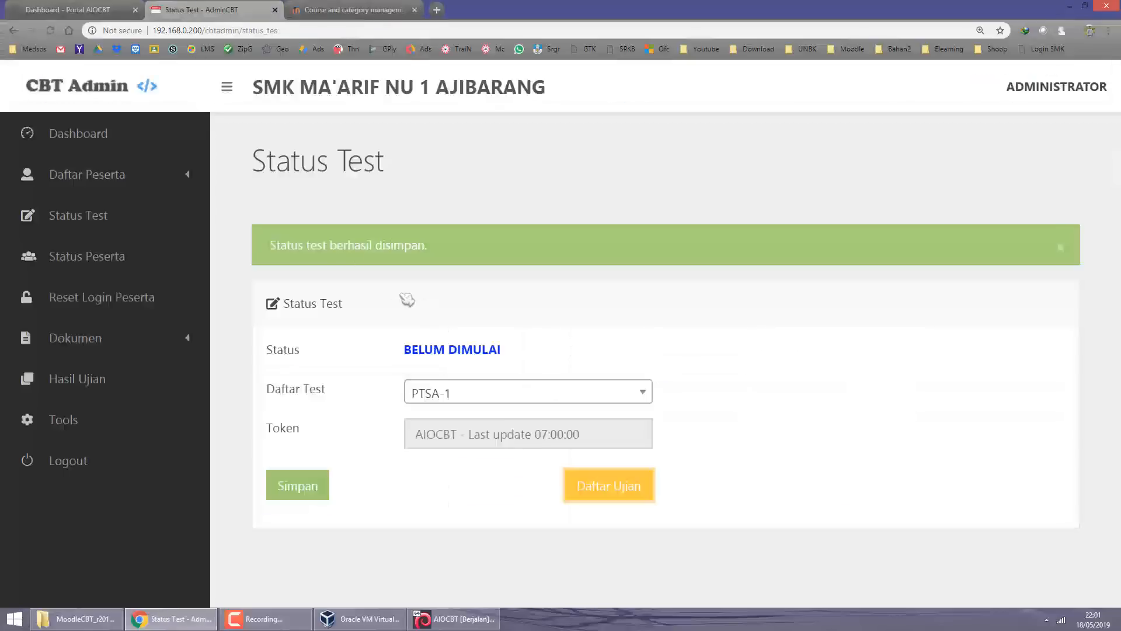
left_click(476, 392)
left_click(469, 389)
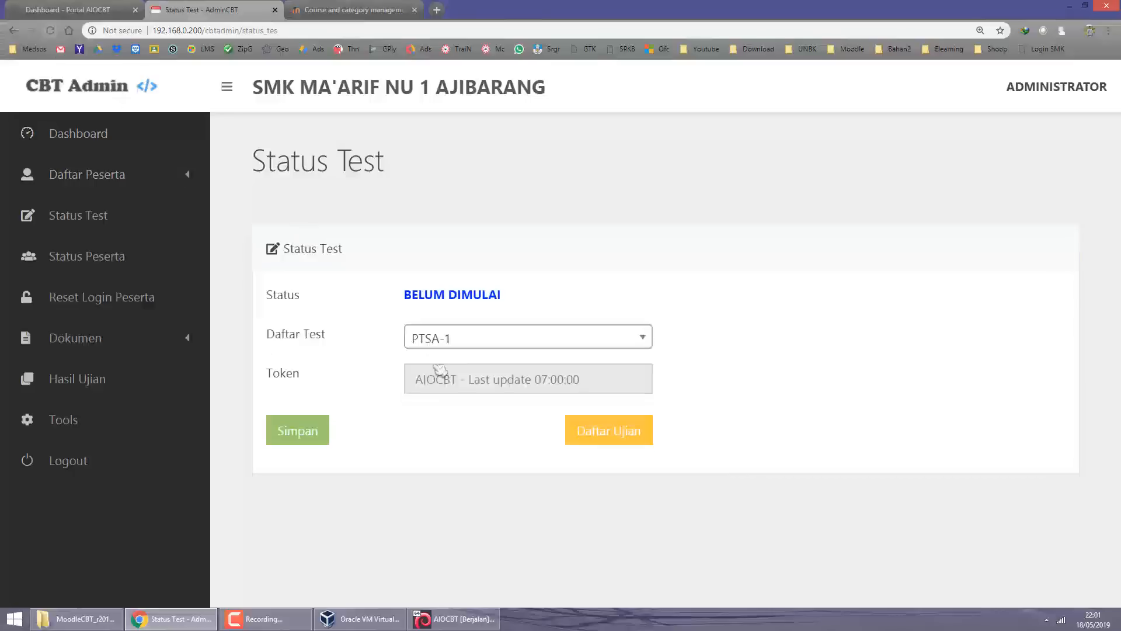
left_click(468, 345)
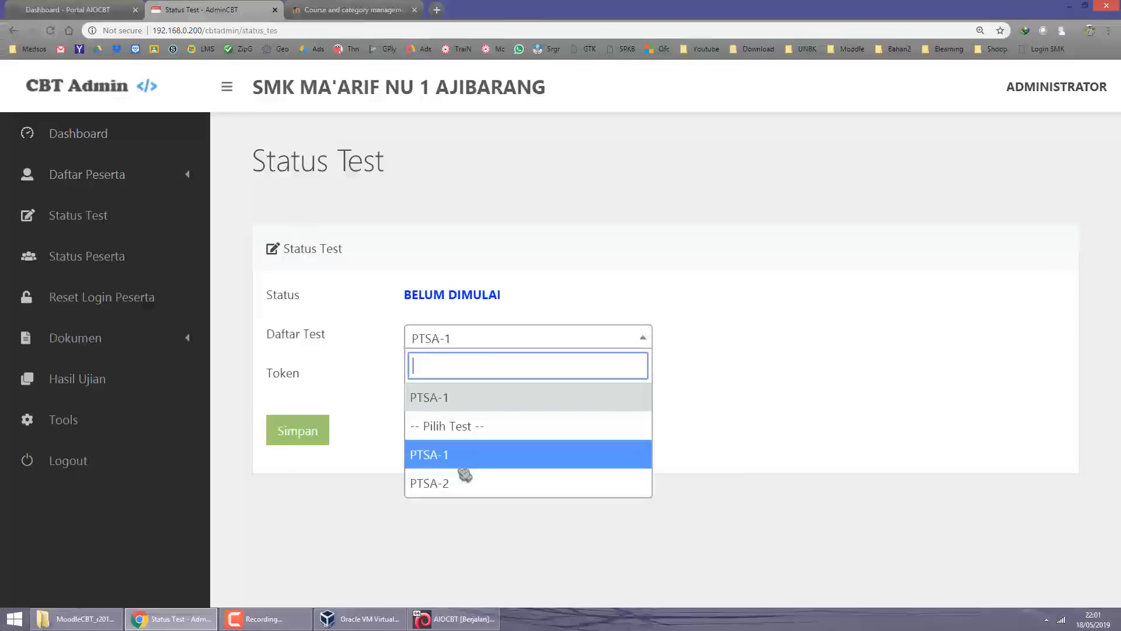
left_click(444, 266)
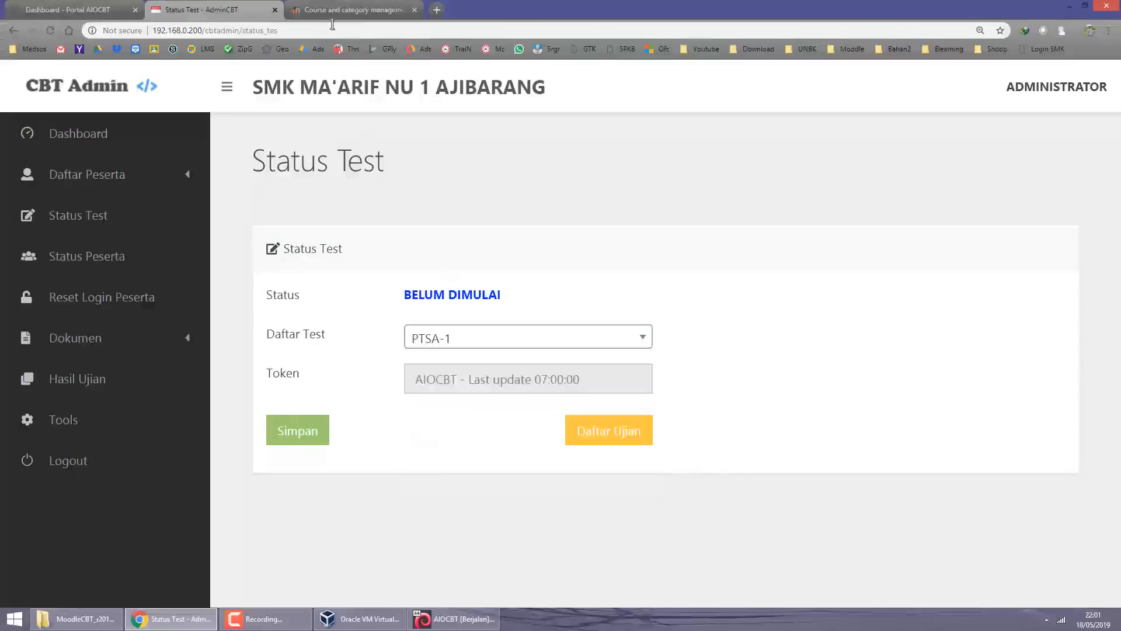
Create another Moodle course category named PTSB-1 with Top as its parent, and select PTSA-1 in the category list.
left_click(339, 10)
left_click(286, 158)
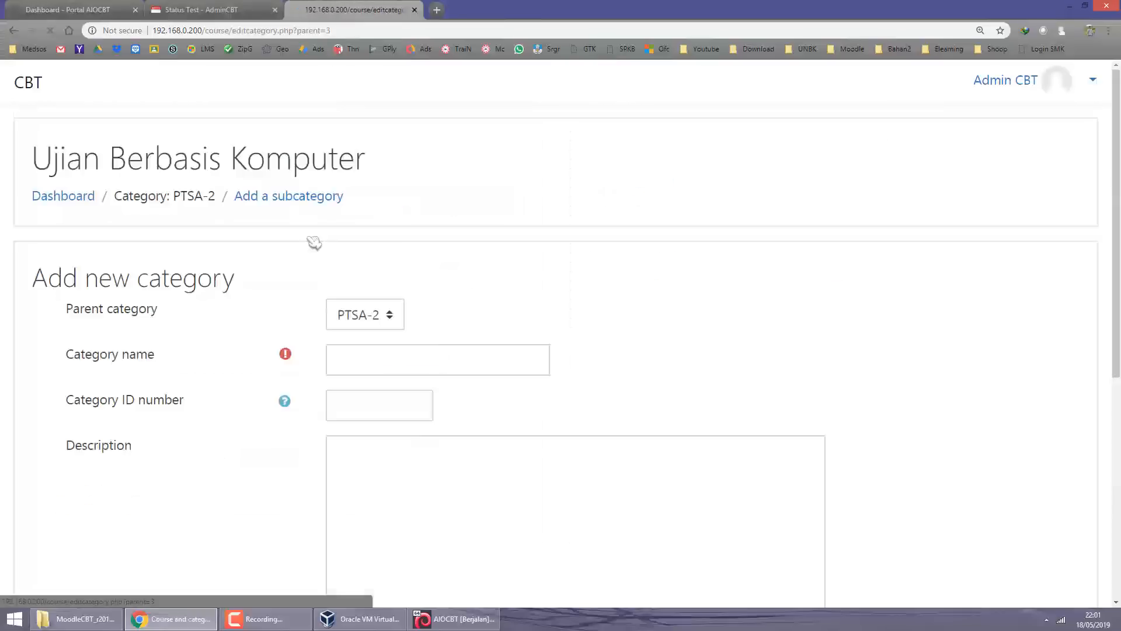
left_click(381, 323)
left_click(370, 338)
left_click(368, 364)
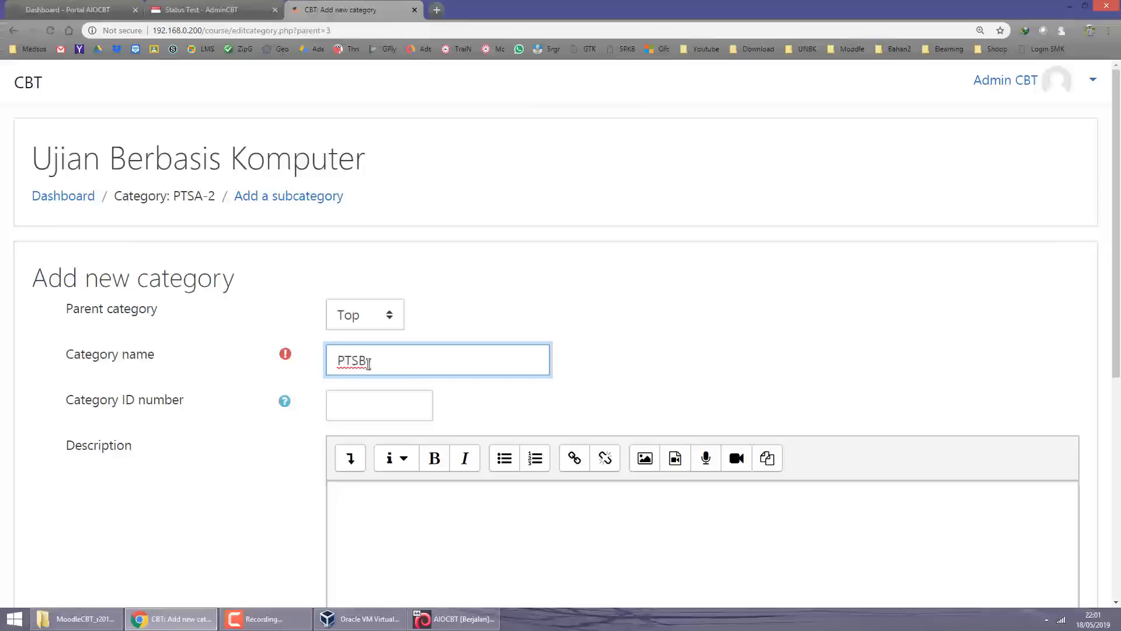
scroll(428, 473, "down", 4)
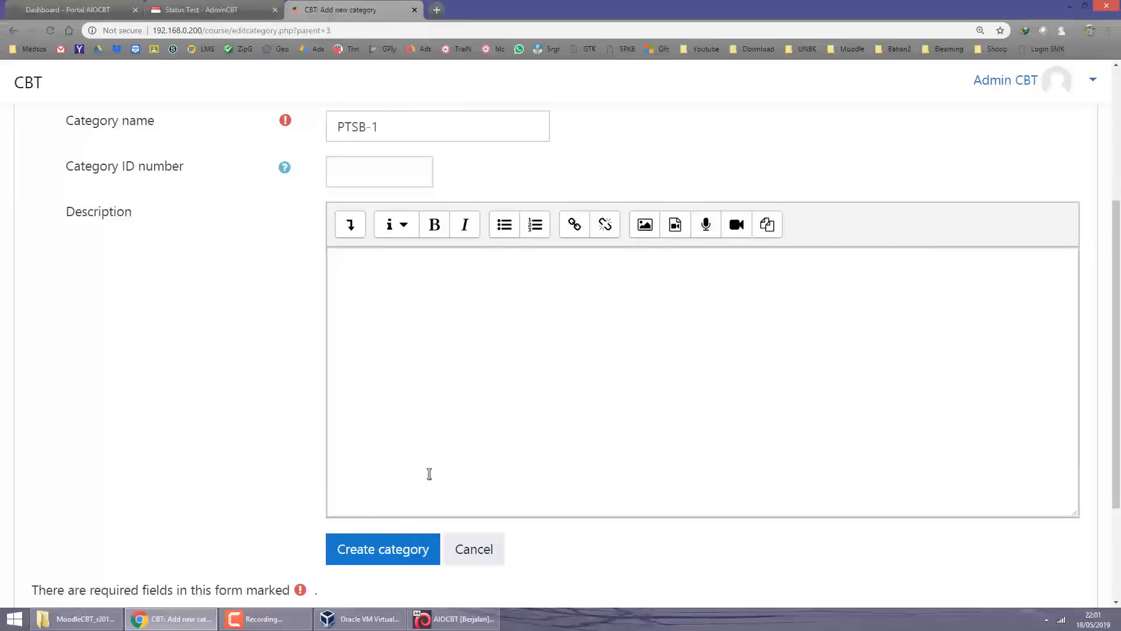
left_click(403, 548)
scroll(333, 391, "down", 2)
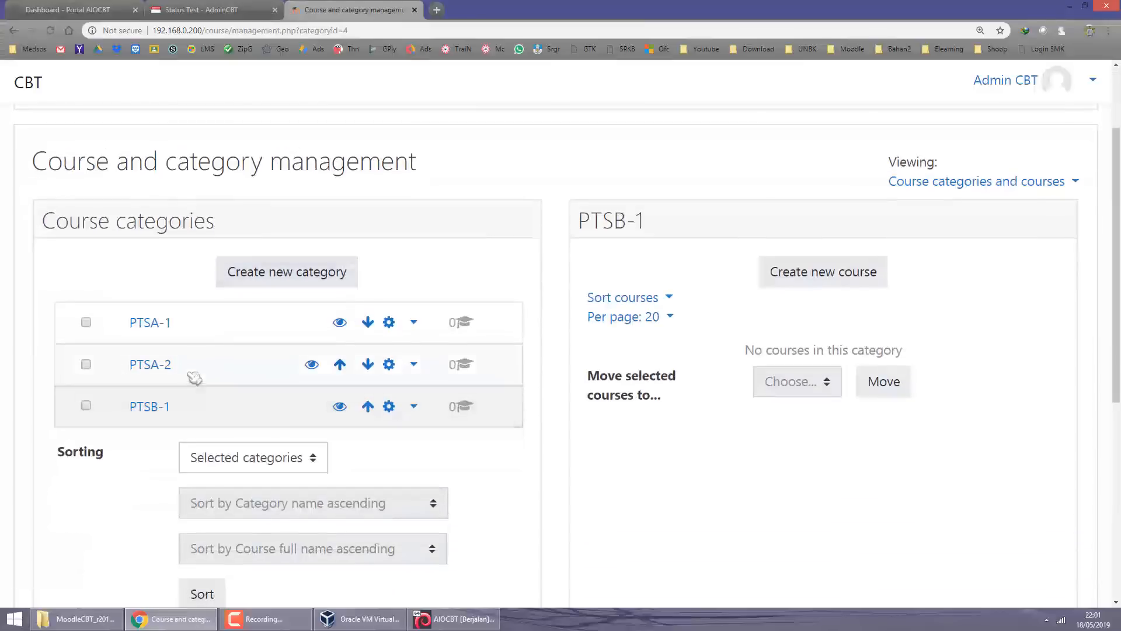
left_click(166, 330)
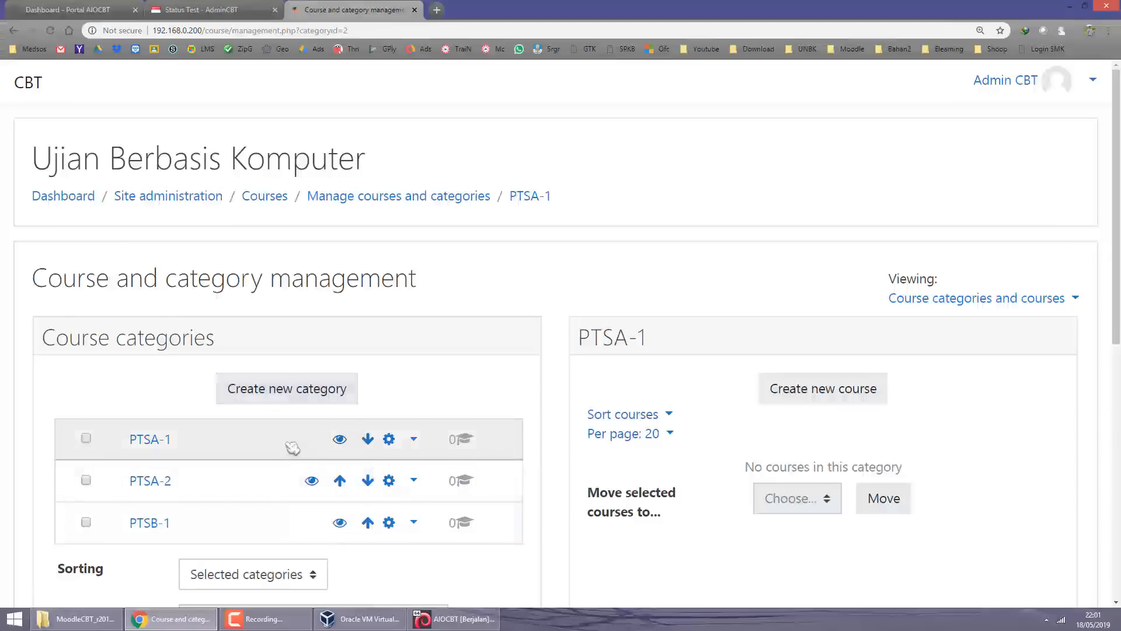
Open UPLOAD DB SISWA 2019.csv in Excel, examine the course1 and course2 codes, and return to Moodle in the browser.
left_click(82, 618)
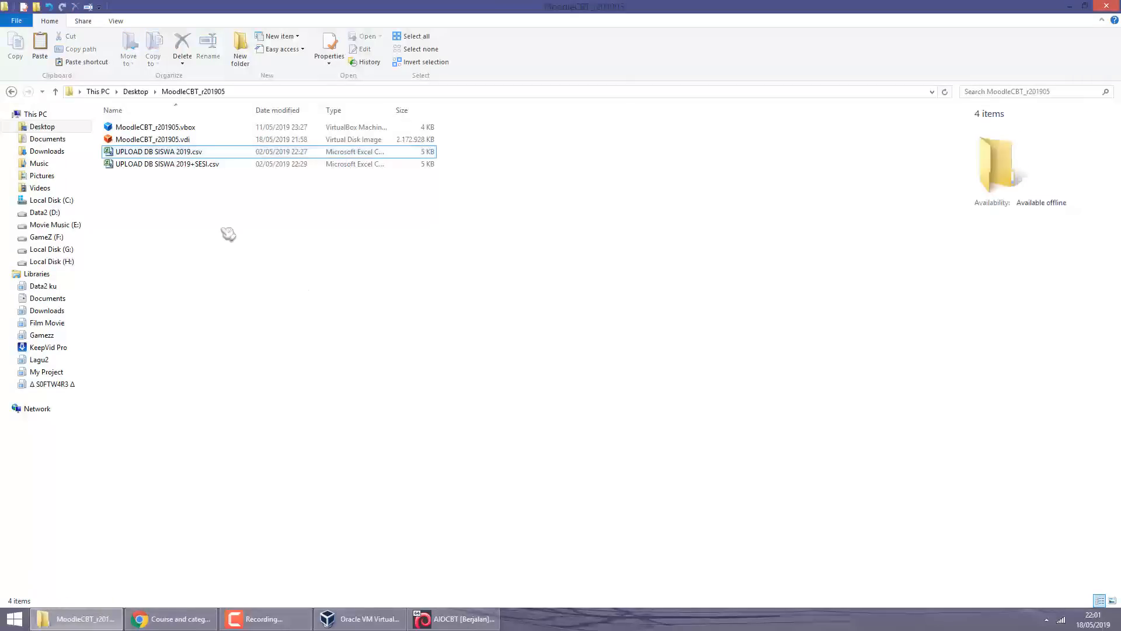
left_click(181, 153)
double_click(181, 154)
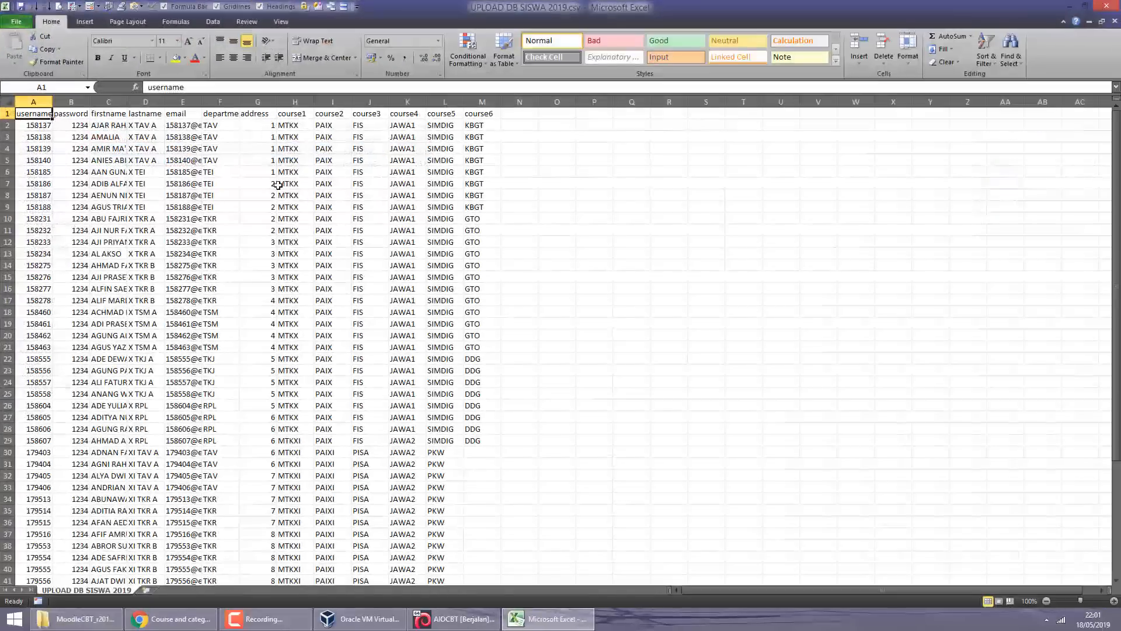
left_click(304, 125)
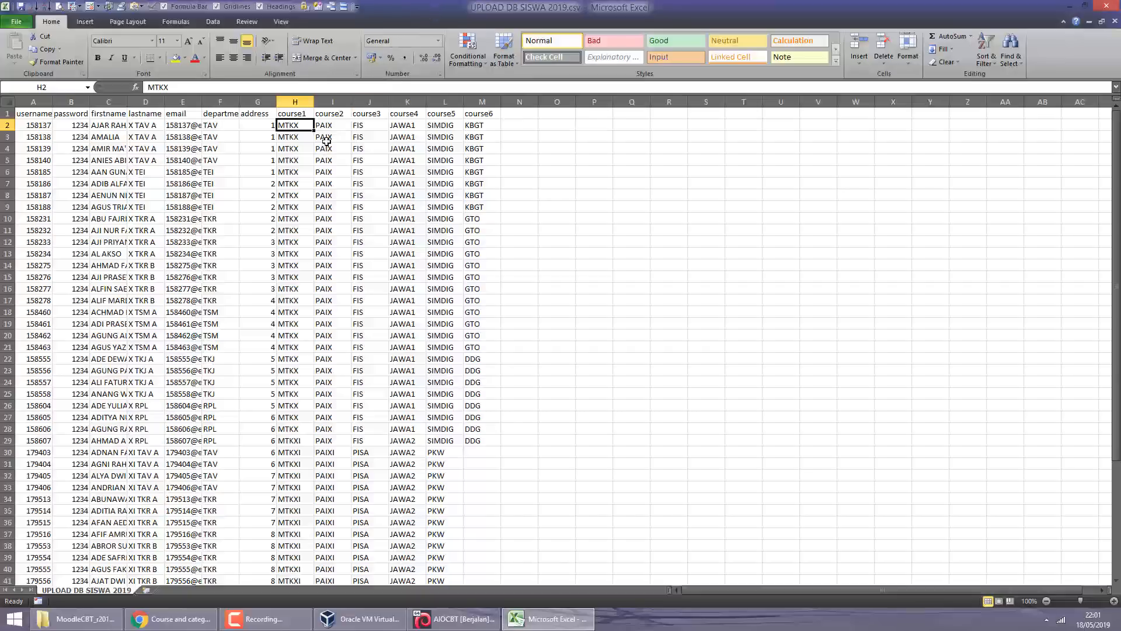
left_click(332, 127)
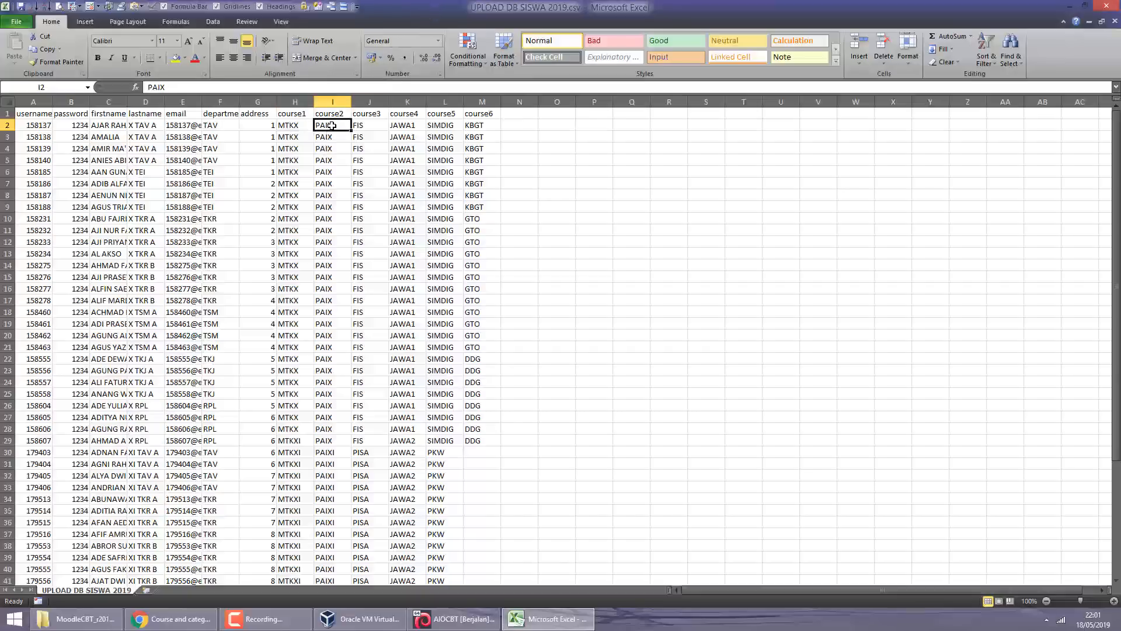
left_click(169, 619)
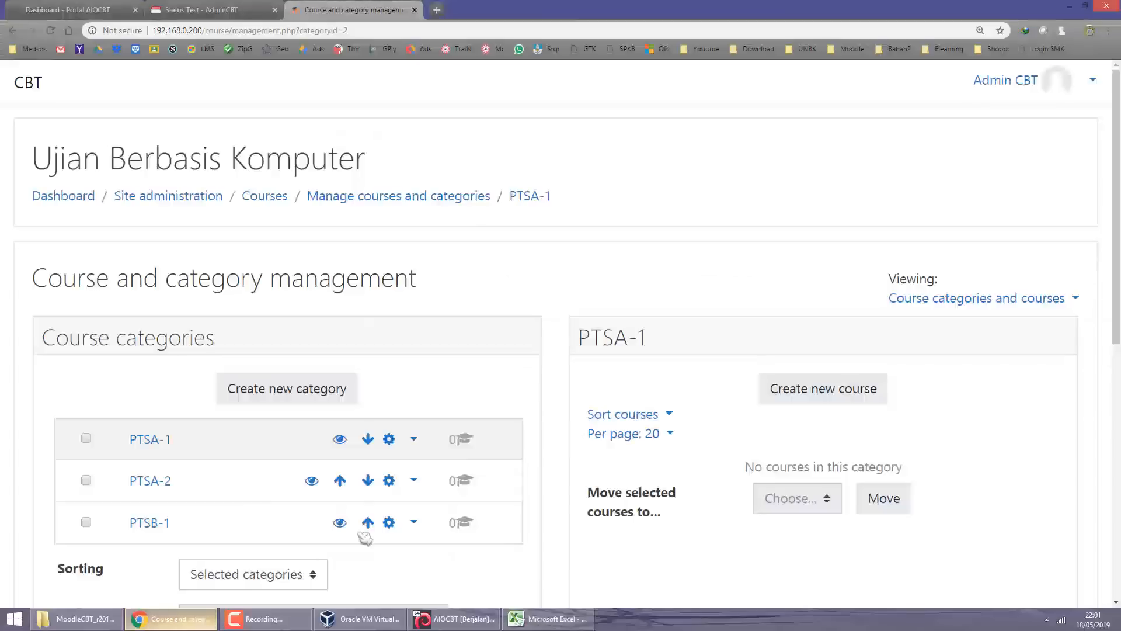
Start a new course in the PTSA-1 category with full name MATEMATIKA KELAS X and short name MTKX.
left_click(786, 398)
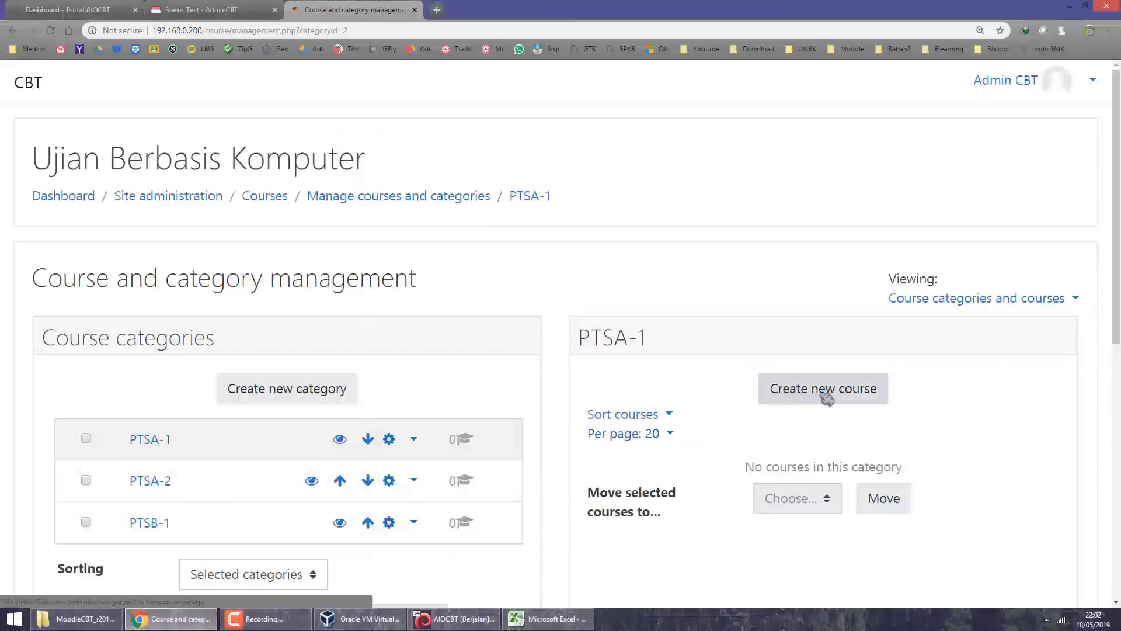
left_click(352, 365)
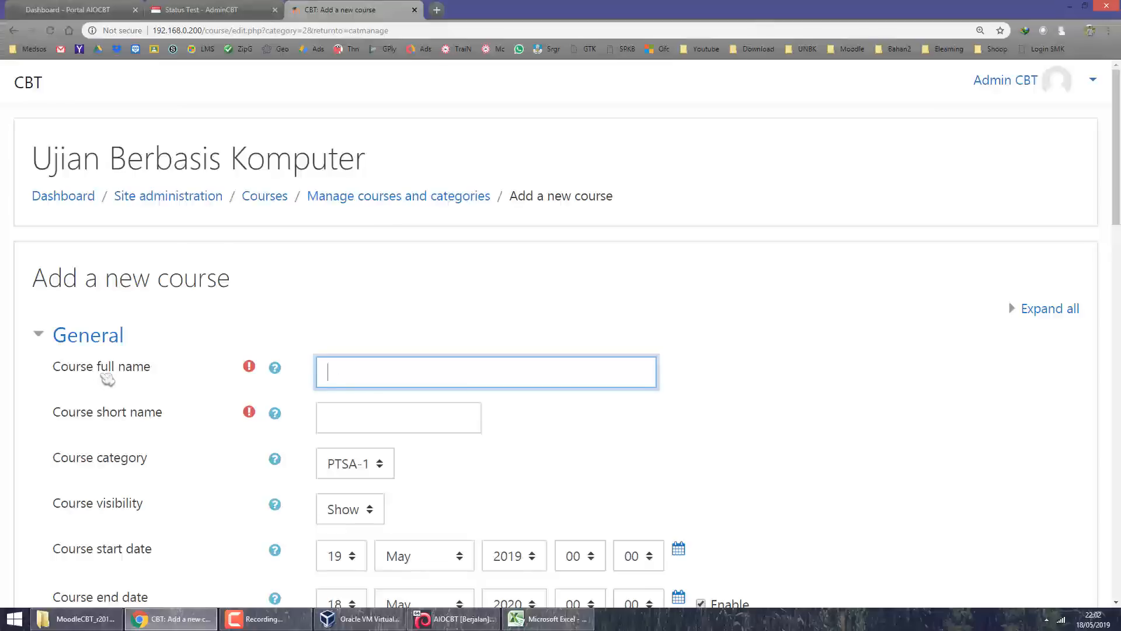
left_click_drag(97, 367, 184, 369)
left_click(371, 376)
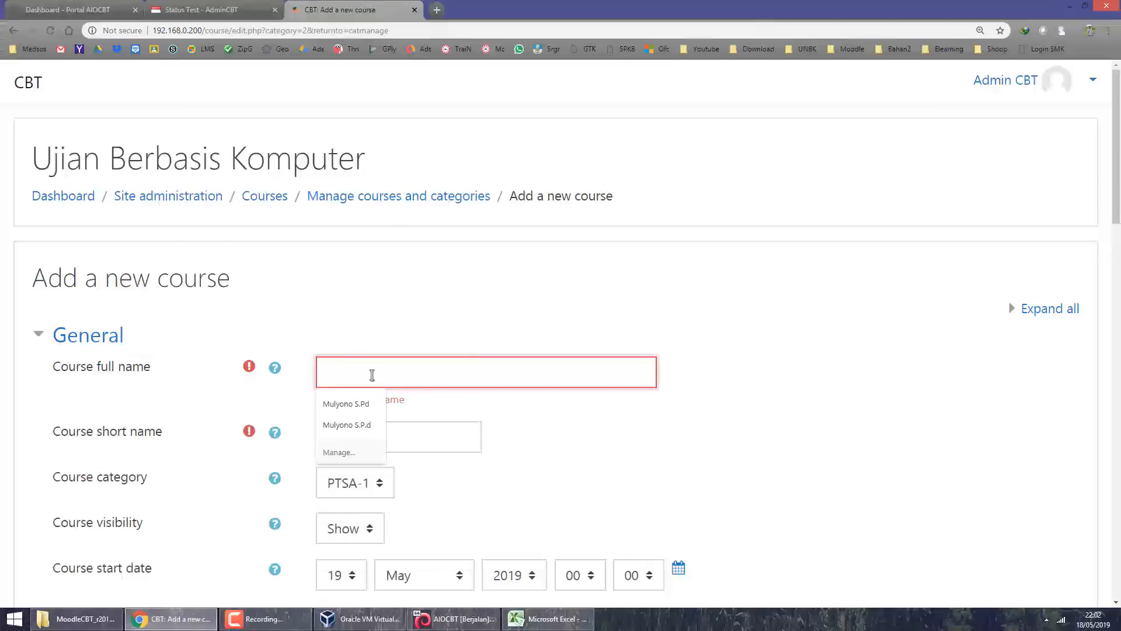
type("MATEMATIKA X")
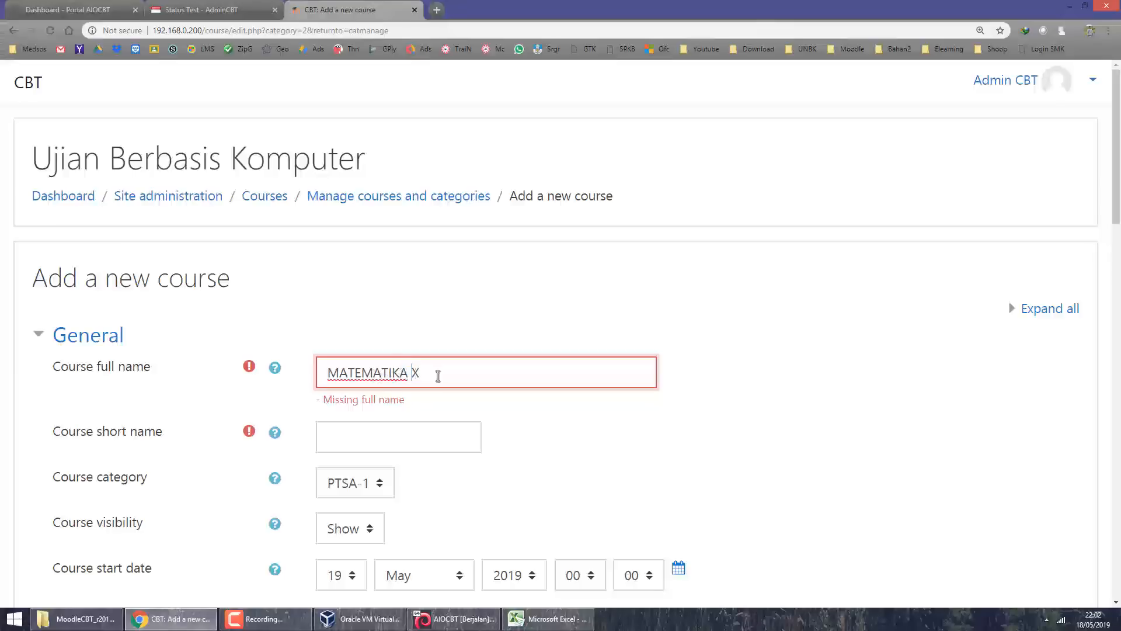
type("KELAS")
left_click(373, 426)
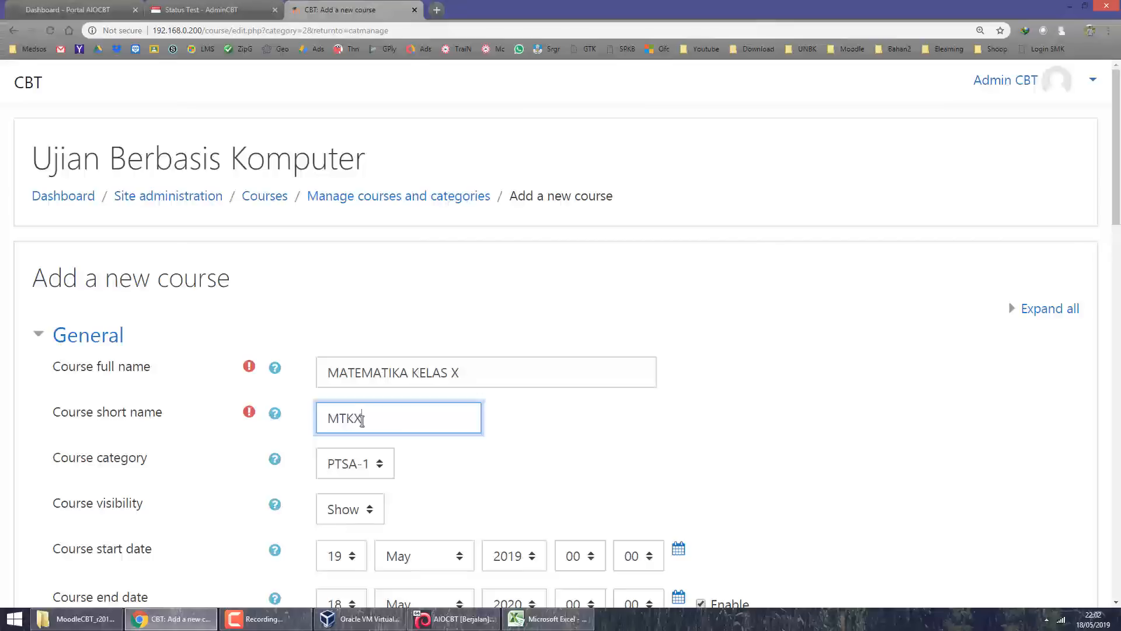
left_click_drag(373, 418, 295, 416)
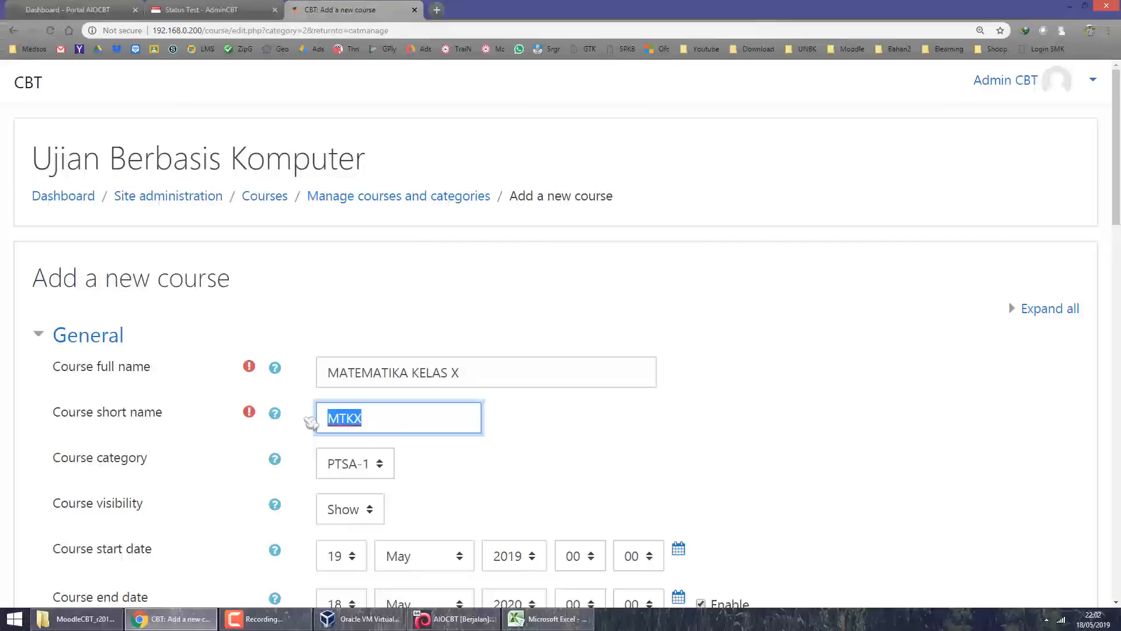
left_click(570, 439)
Disable the end date of the MATEMATIKA KELAS X course and set its start date to 18 May 2019.
scroll(570, 439, "down", 1)
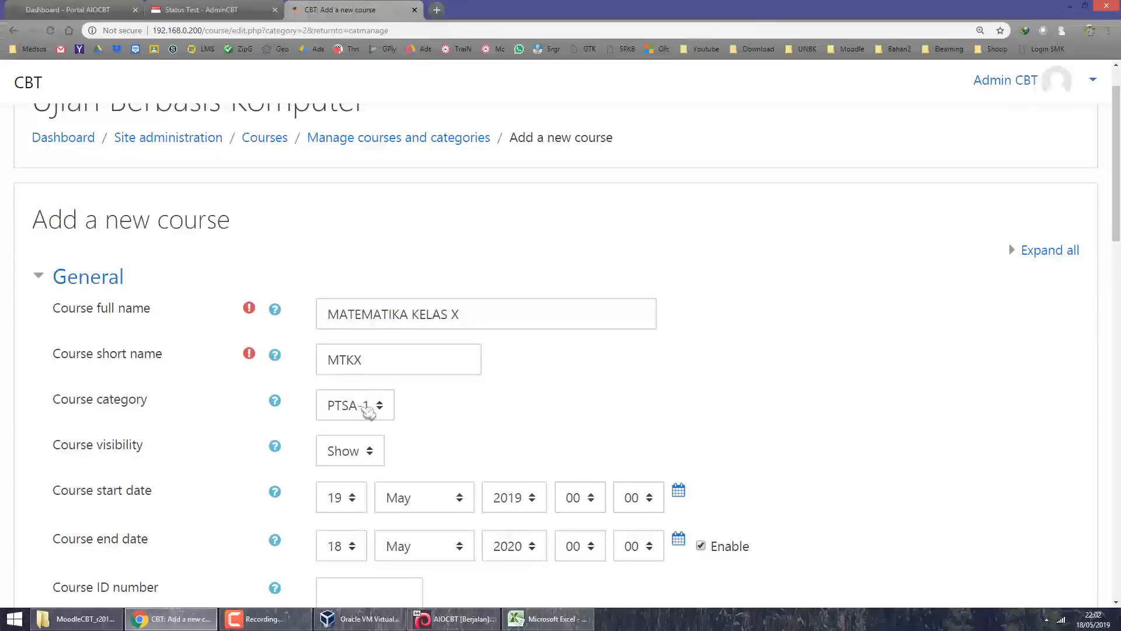
scroll(454, 415, "down", 3)
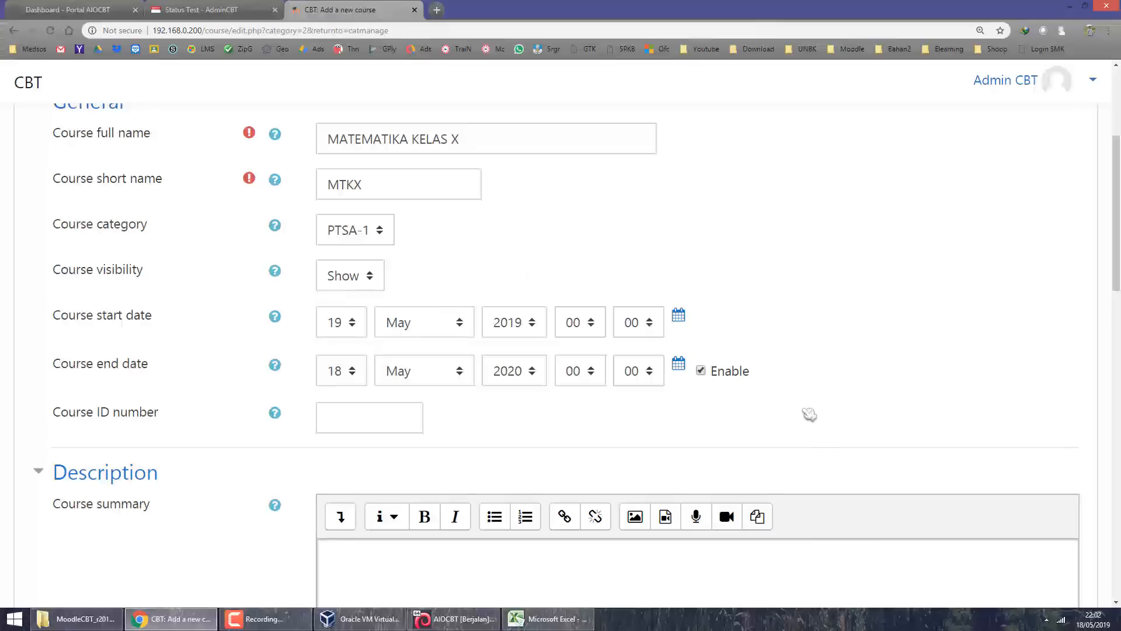
left_click(701, 370)
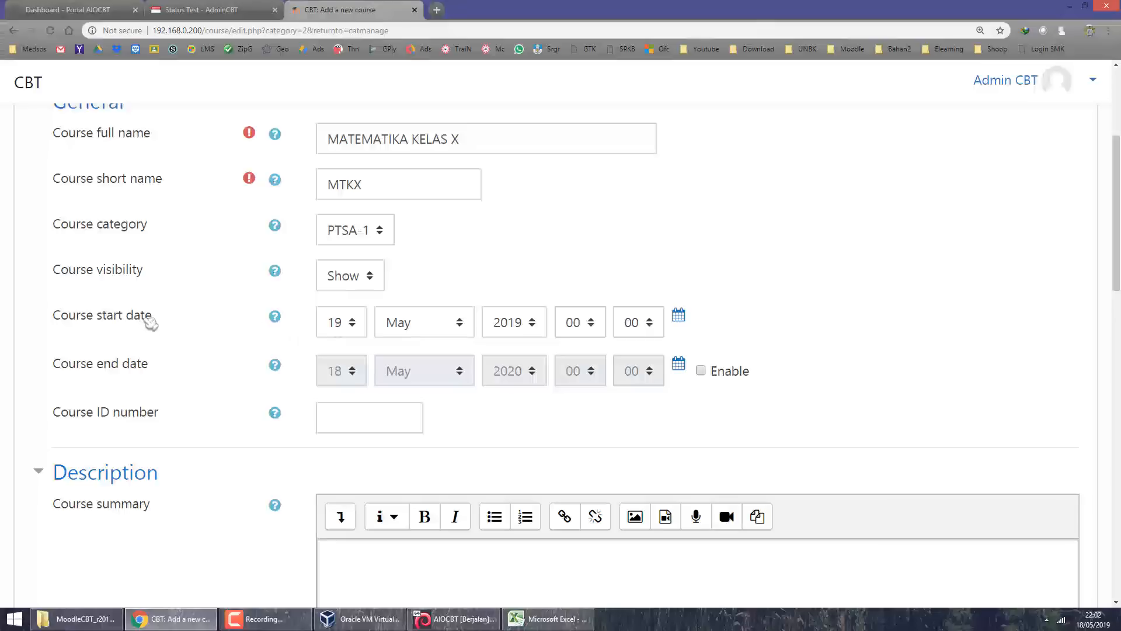
left_click(1090, 619)
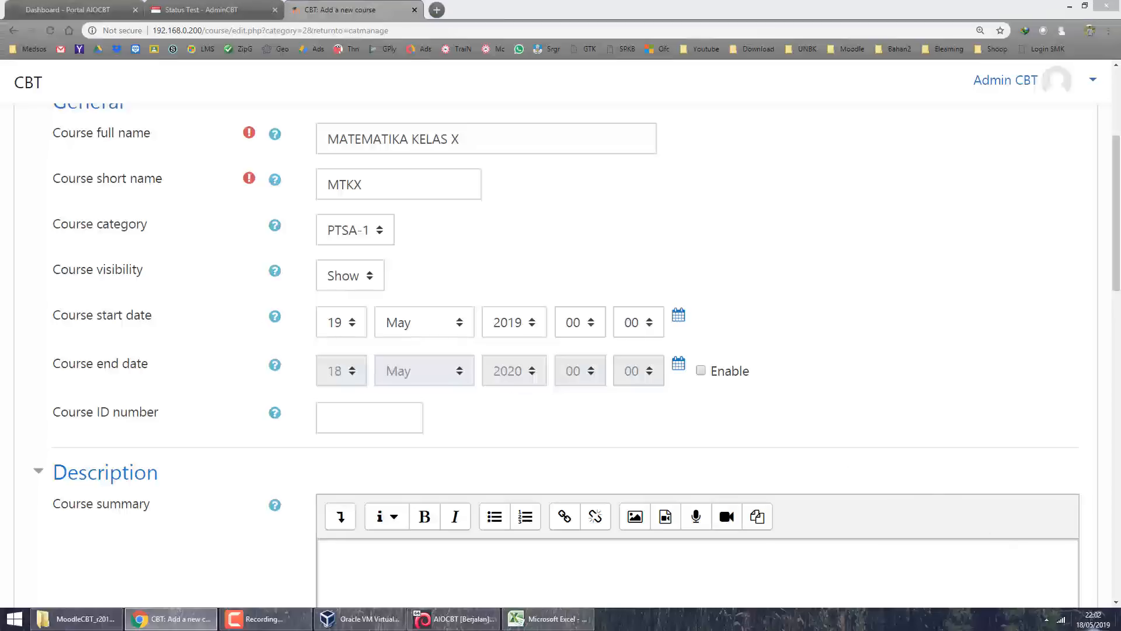
left_click(353, 323)
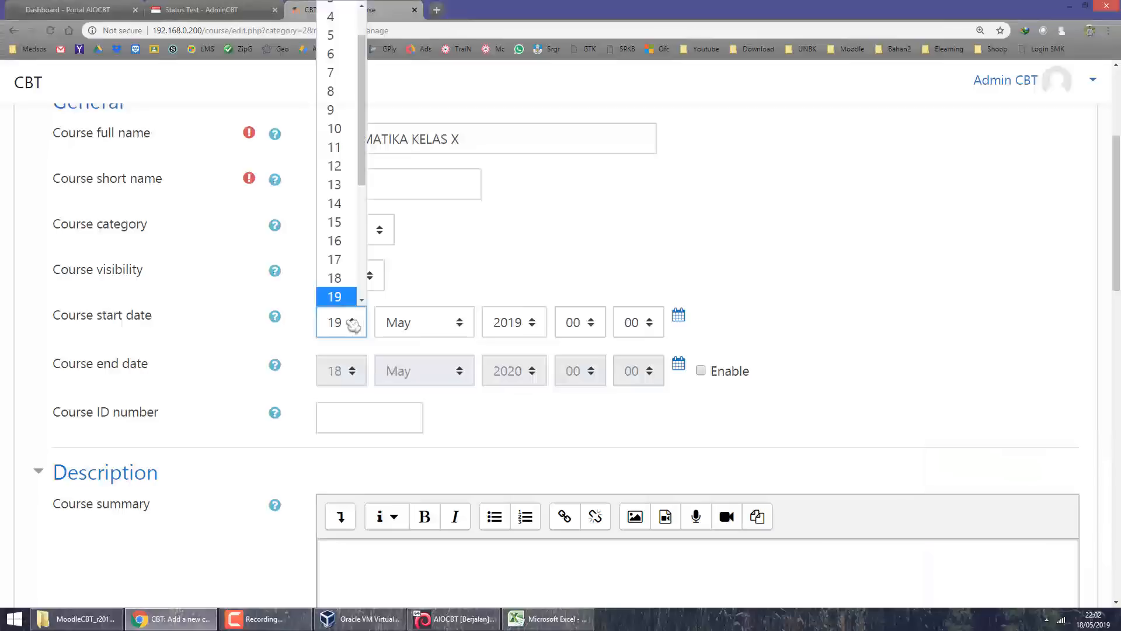
left_click(346, 279)
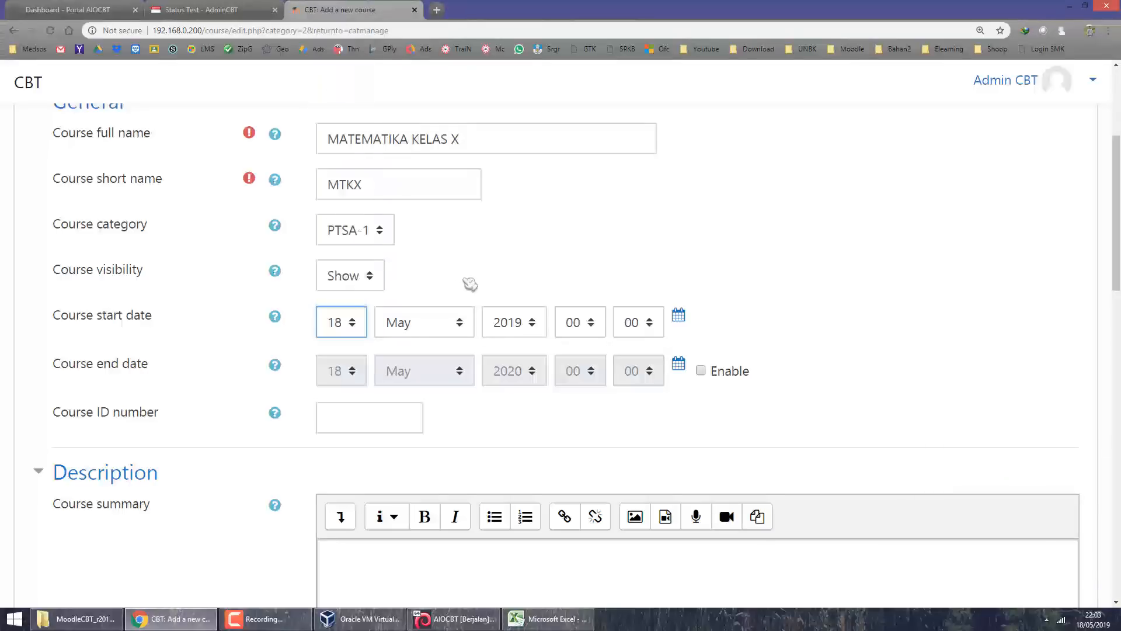
Save the MATEMATIKA KELAS X course and return to the course and category management page.
scroll(493, 321, "down", 10)
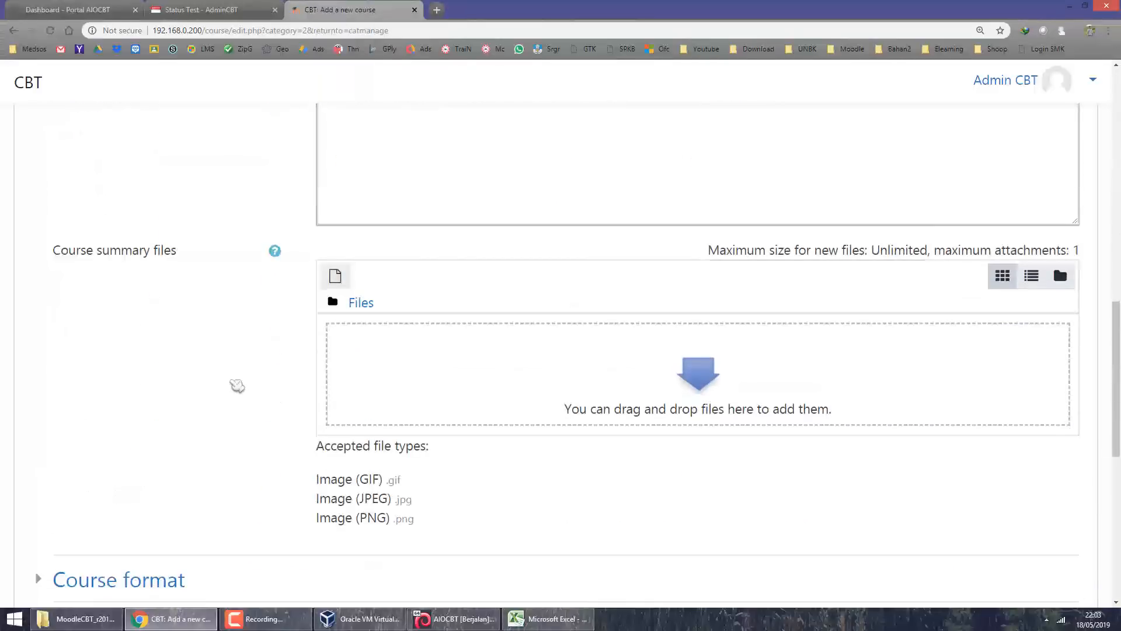
scroll(237, 386, "down", 5)
scroll(236, 386, "down", 3)
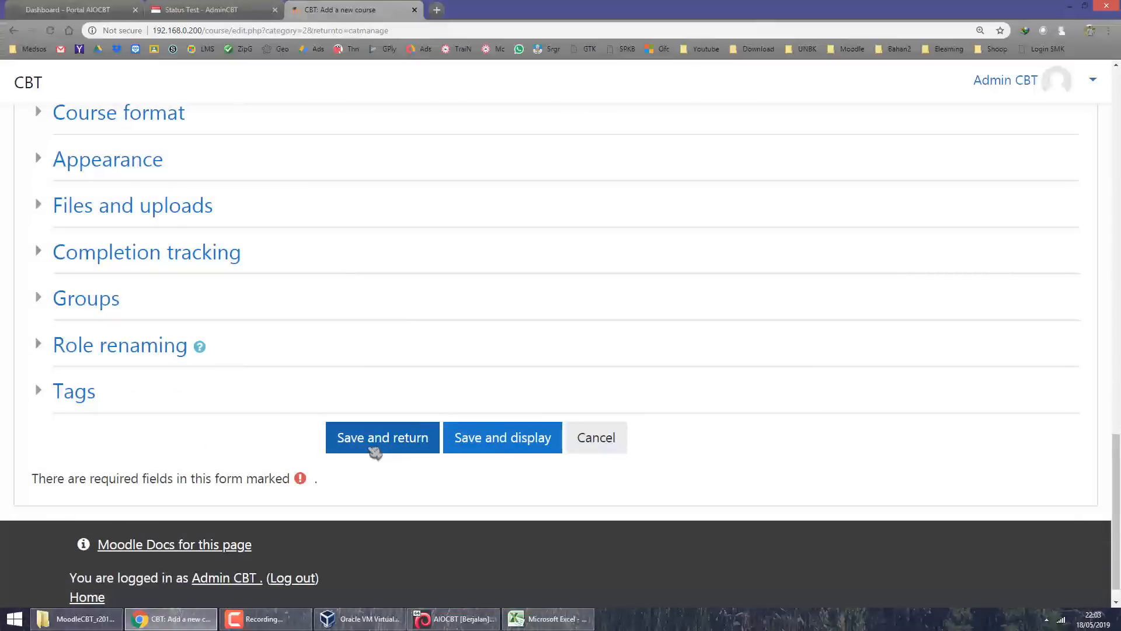
left_click(374, 446)
Start another course in PTSA-1 with full name MATEMATIKA KELAS XI and short name MTKXI.
scroll(310, 394, "down", 3)
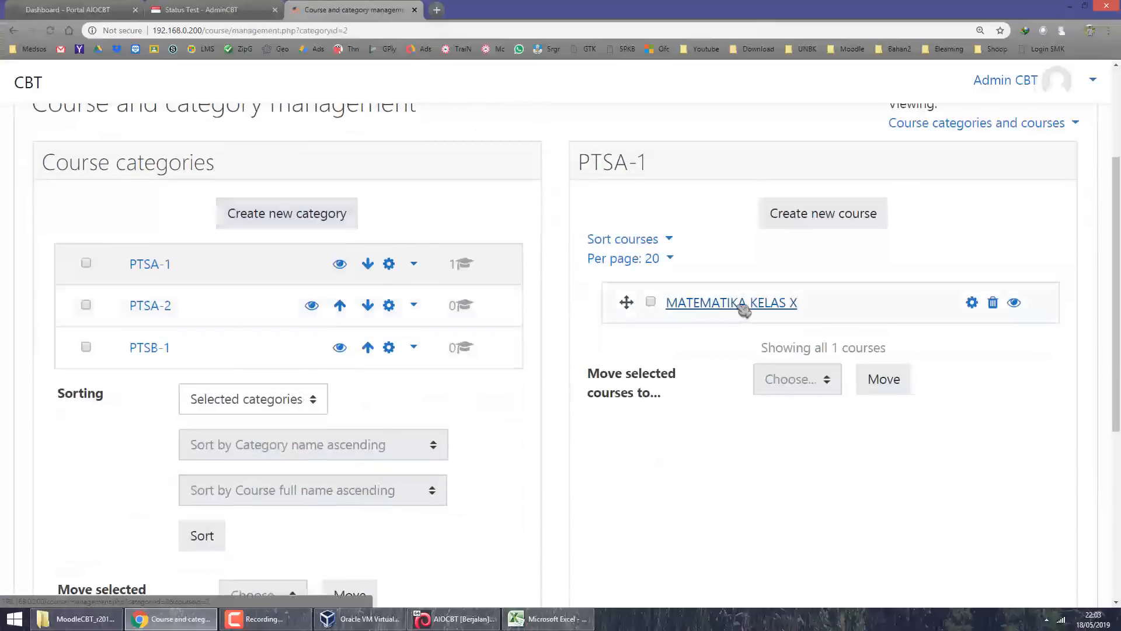
left_click(828, 215)
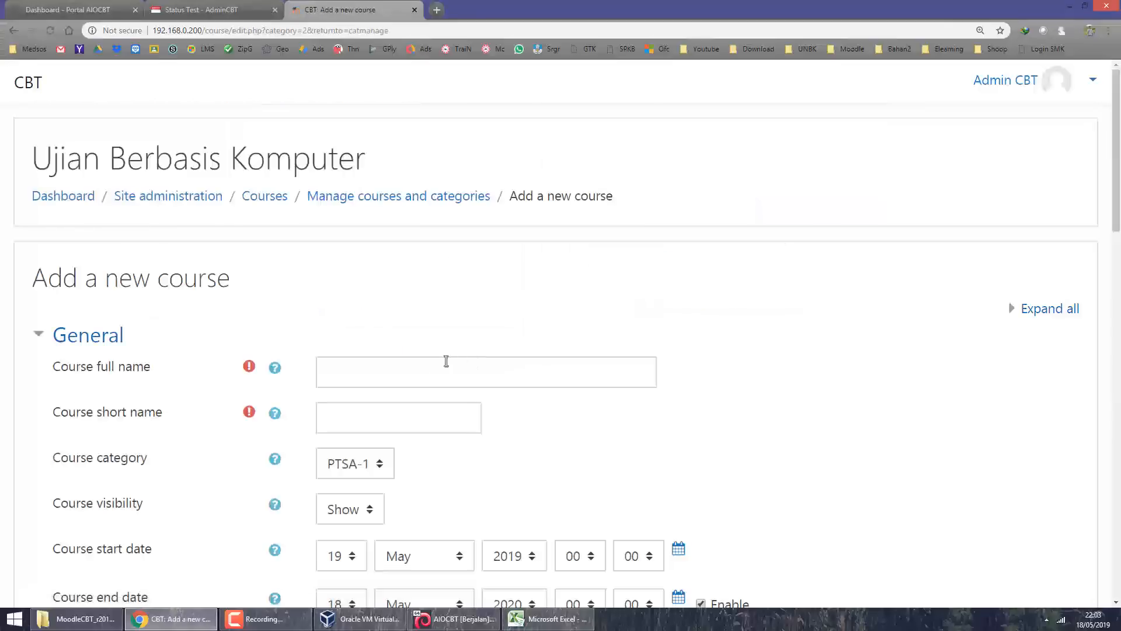
left_click(422, 365)
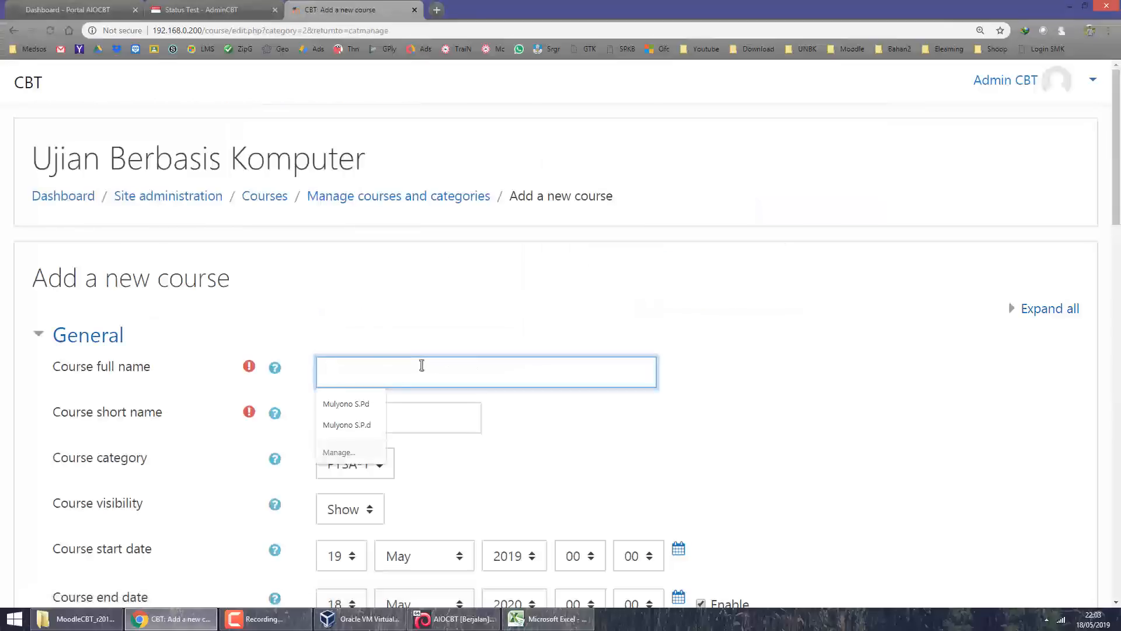
type("MATEMATIKA KELAS XI")
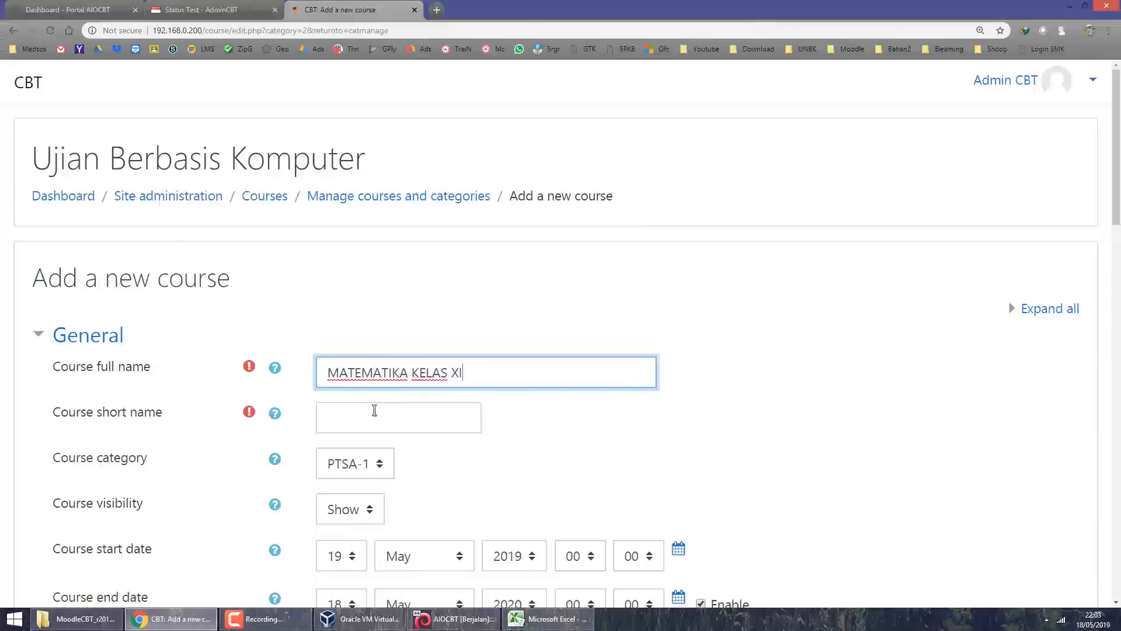
left_click(374, 411)
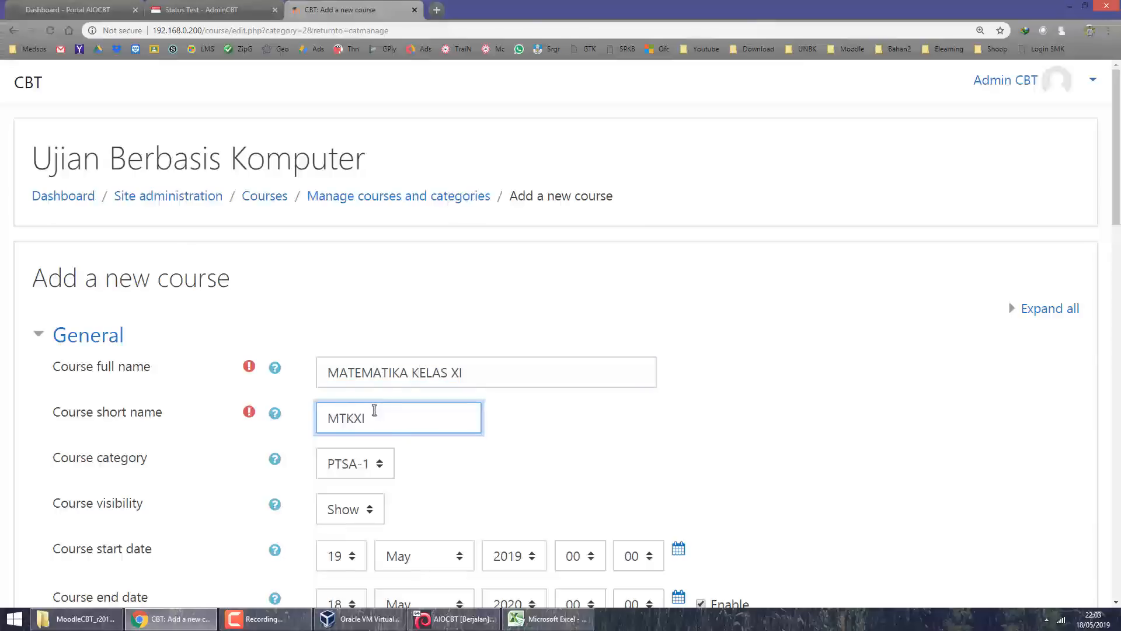
left_click(473, 469)
Disable the end date of the MATEMATIKA KELAS XI course and set its start date to 18 May 2019.
scroll(461, 461, "down", 2)
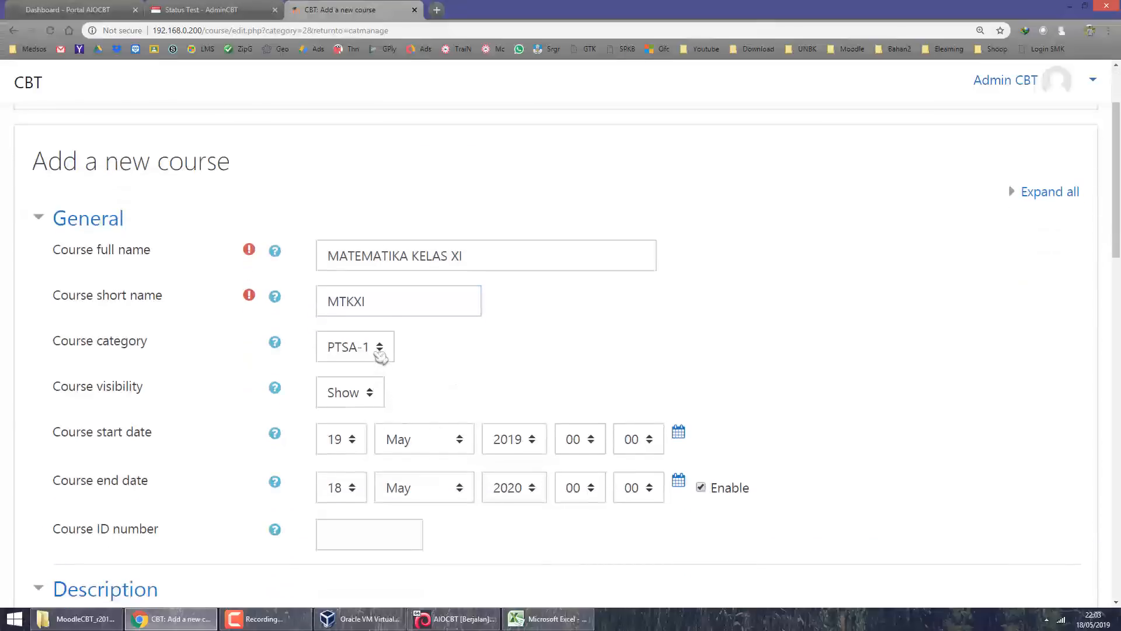
left_click(380, 351)
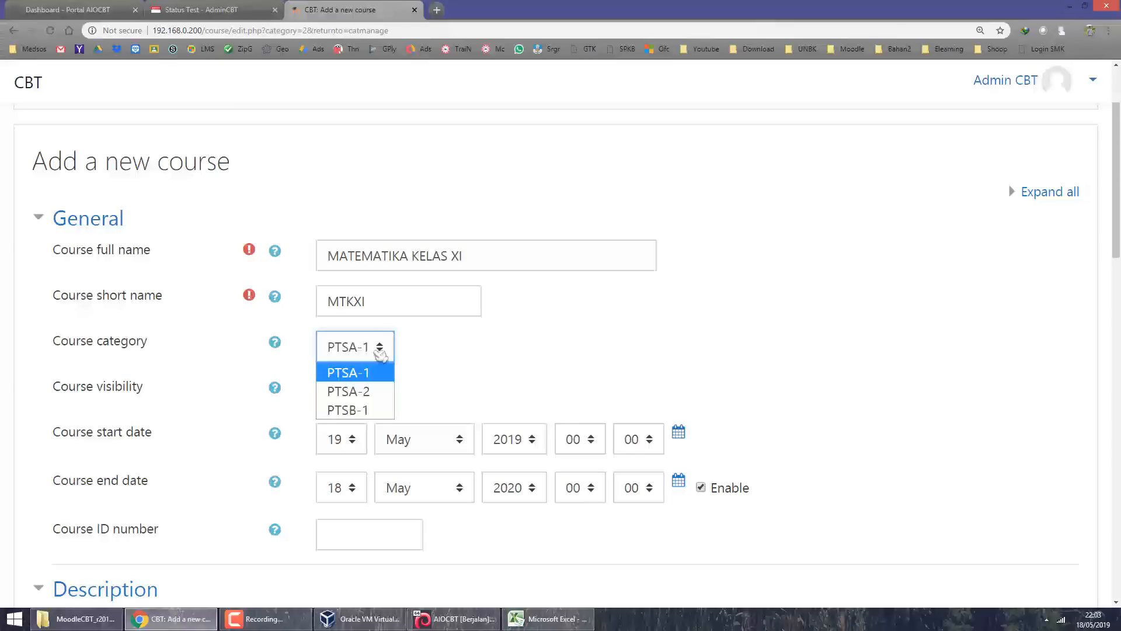
left_click(380, 352)
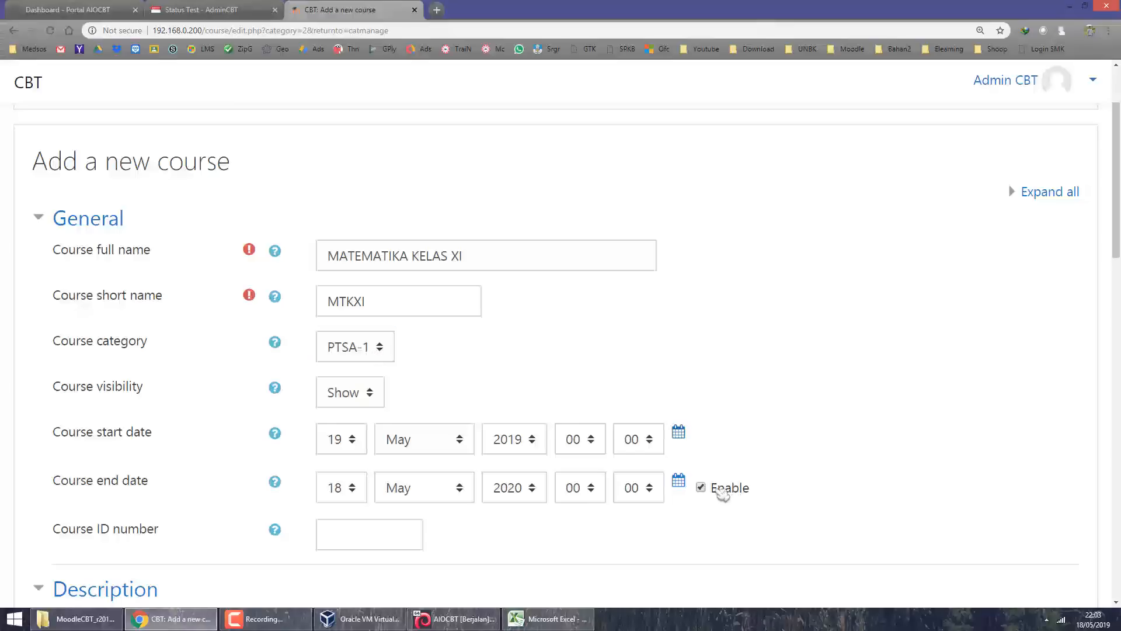
left_click(723, 494)
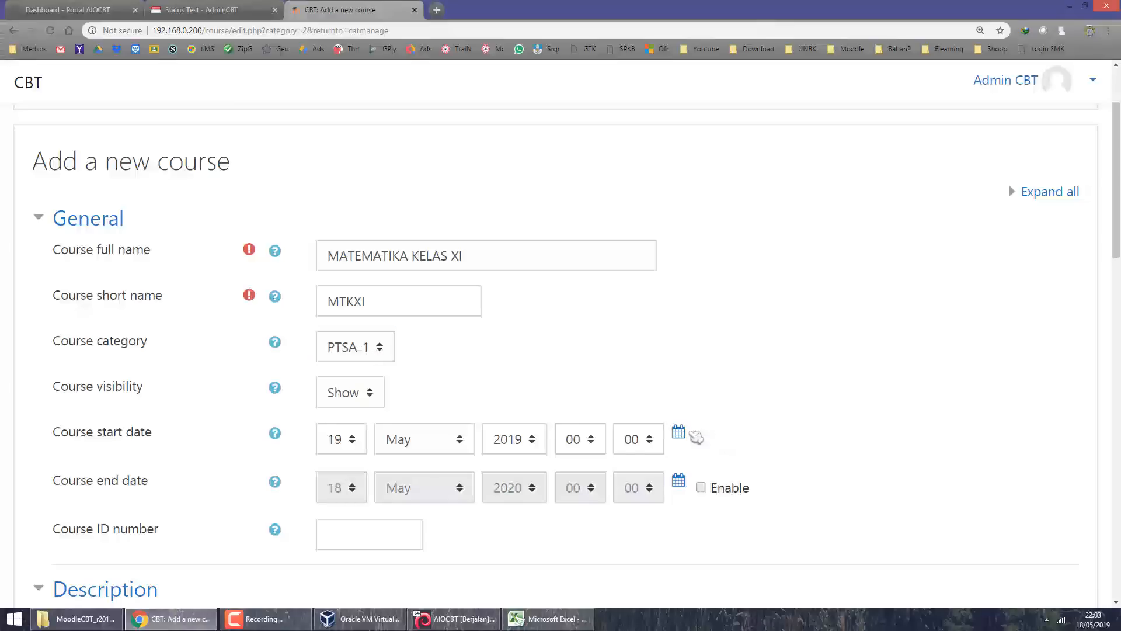
scroll(466, 410, "down", 3)
scroll(418, 400, "down", 2)
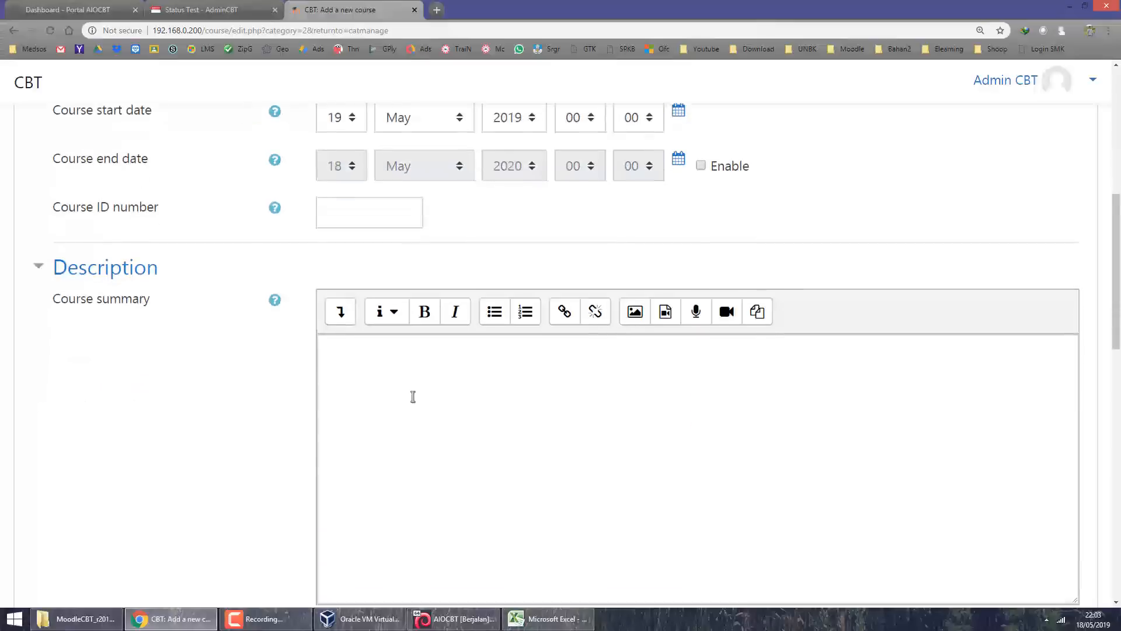
scroll(411, 395, "up", 1)
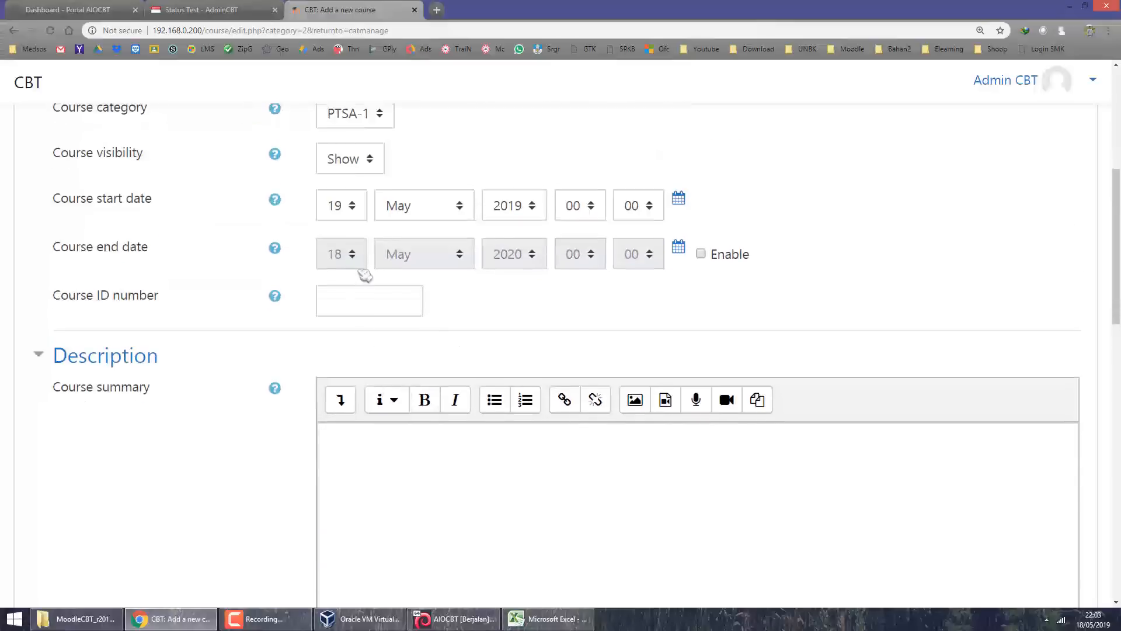
left_click(350, 205)
left_click(347, 546)
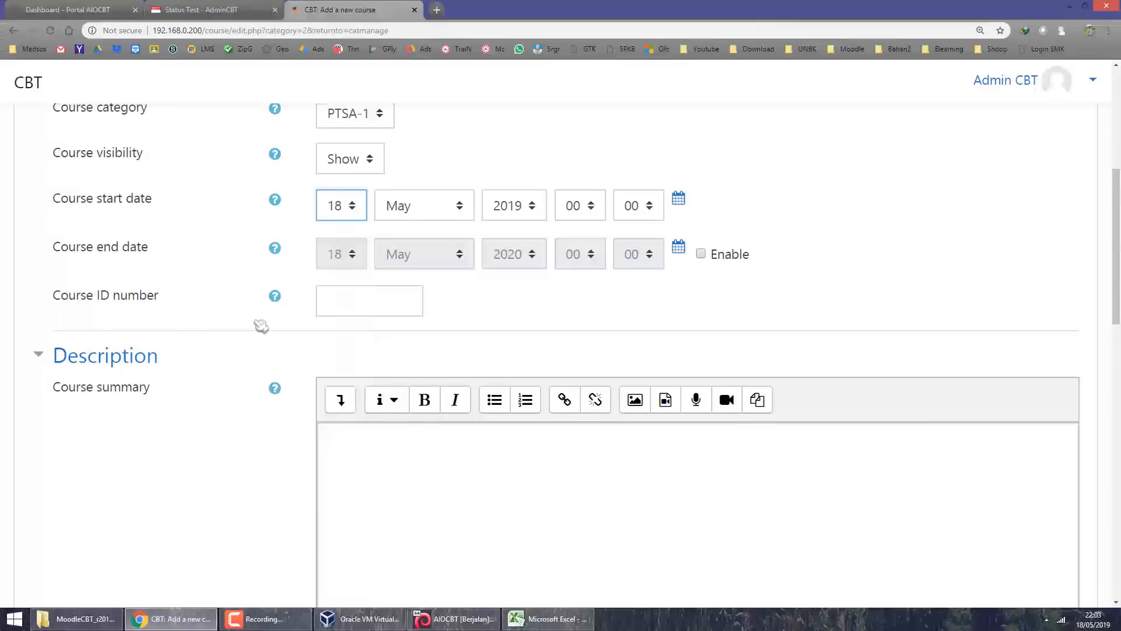
Save the MATEMATIKA KELAS XI course and return to the course and category management page.
scroll(268, 339, "down", 10)
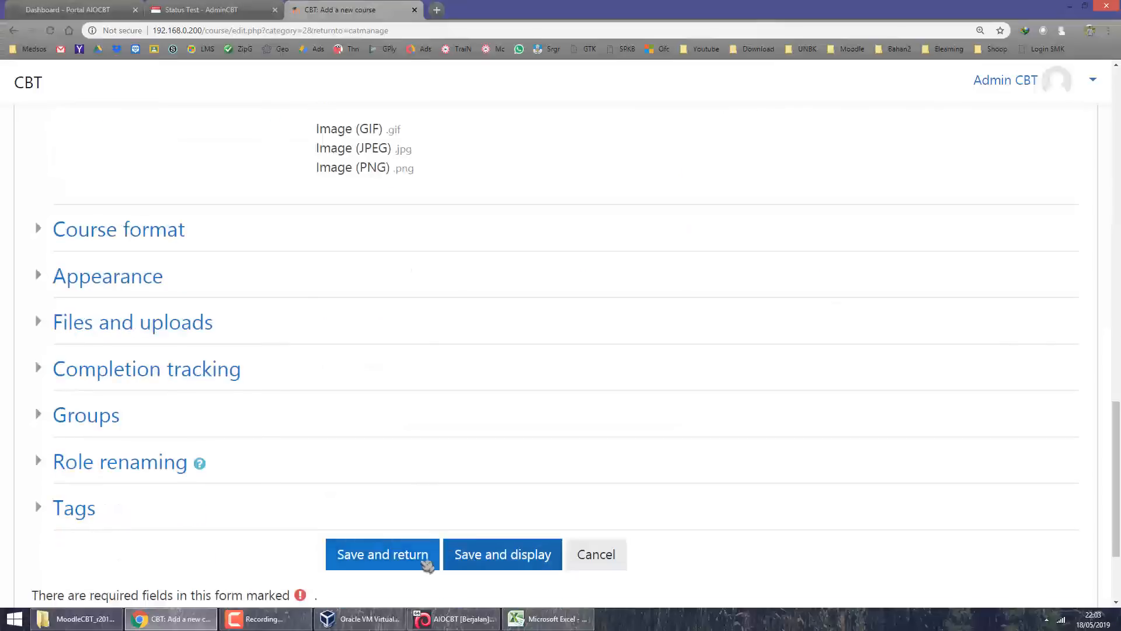
left_click(403, 560)
scroll(409, 371, "down", 2)
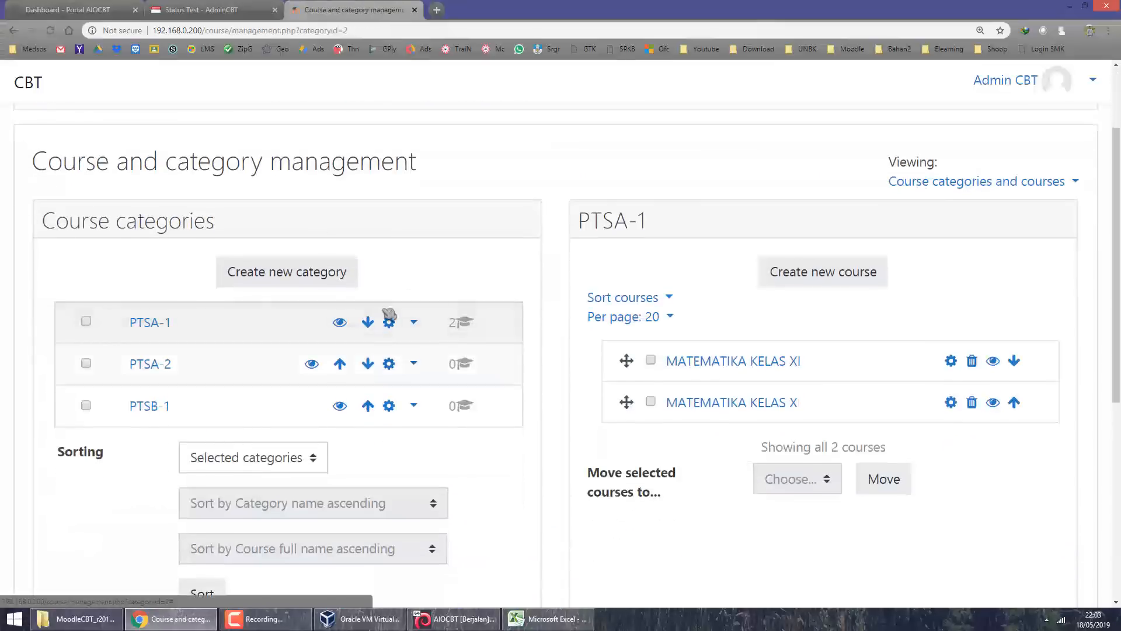
Switch to the Status Test page of CBT Admin, choose PTSA-1 as the test, and save the setting.
left_click(190, 13)
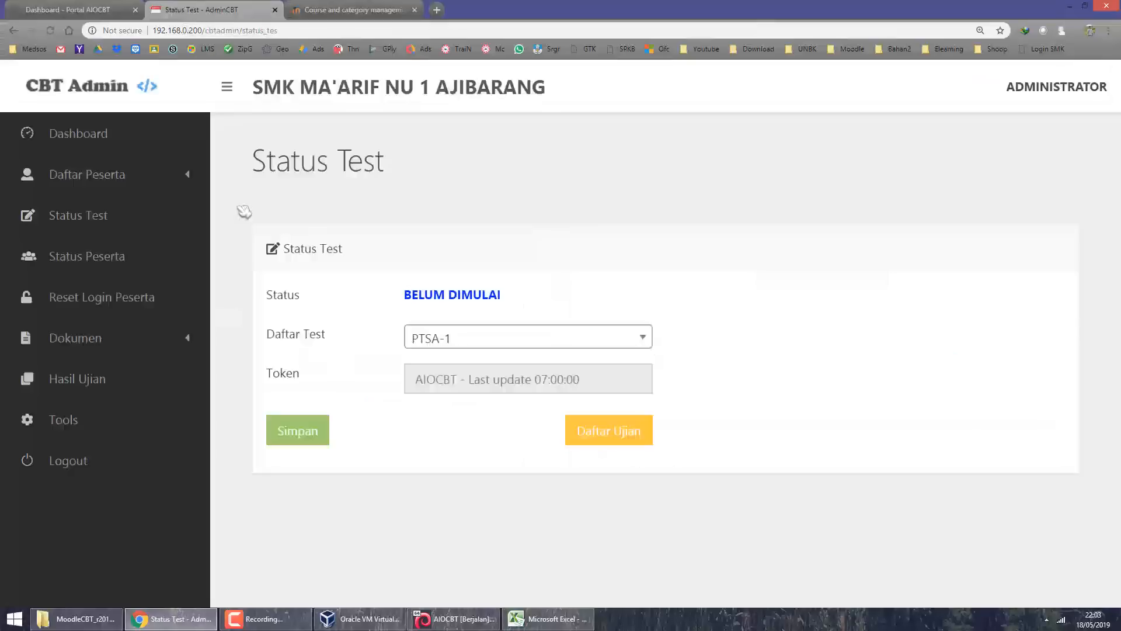
left_click(501, 346)
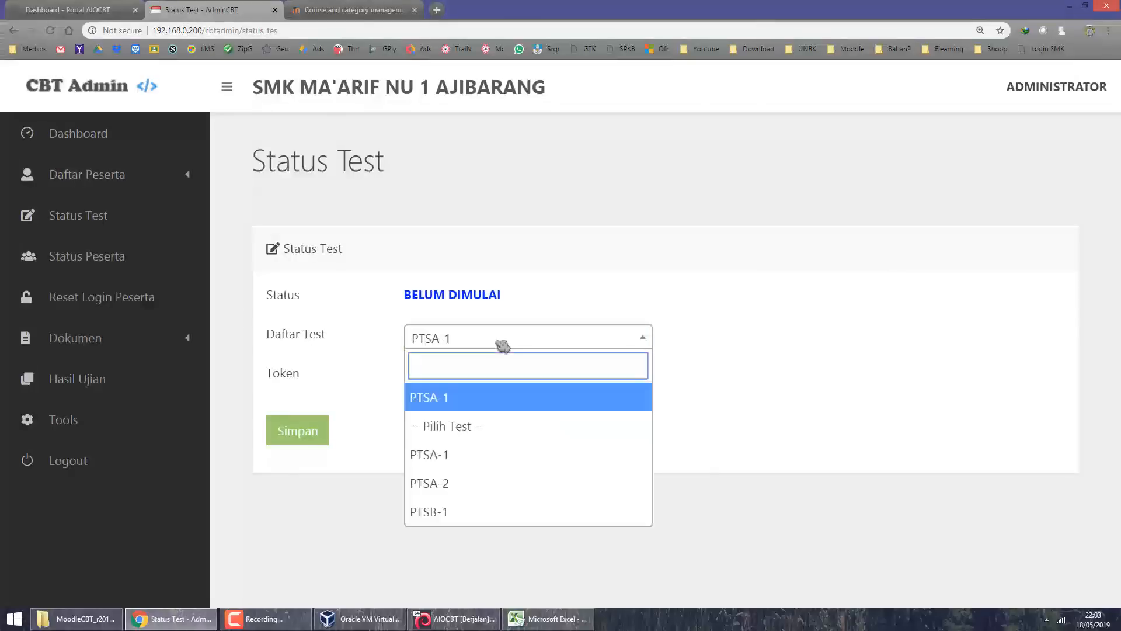
left_click(465, 459)
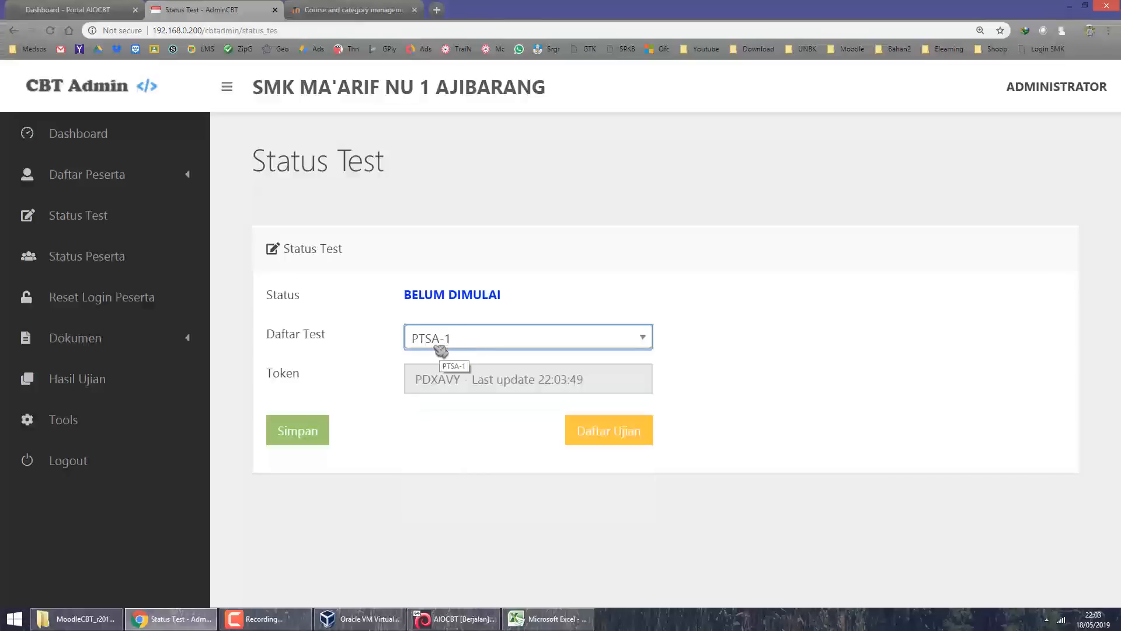
left_click(327, 447)
Review the course names and short names in the PTSA-1 exam list, close it, and return to Moodle's course management page.
left_click(600, 494)
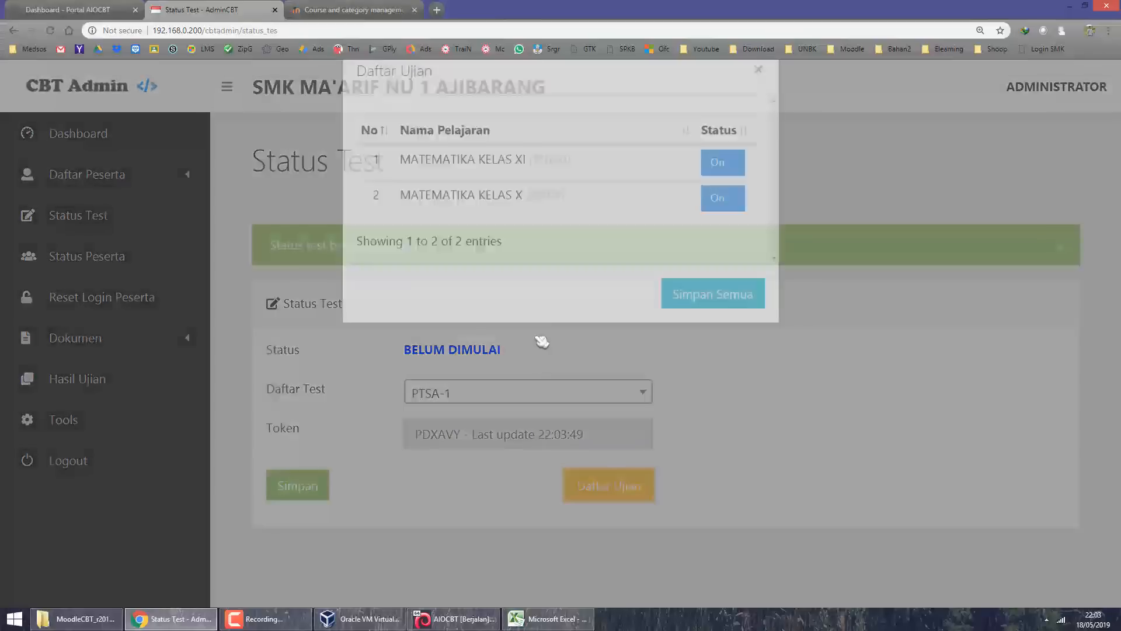
left_click_drag(450, 207, 576, 210)
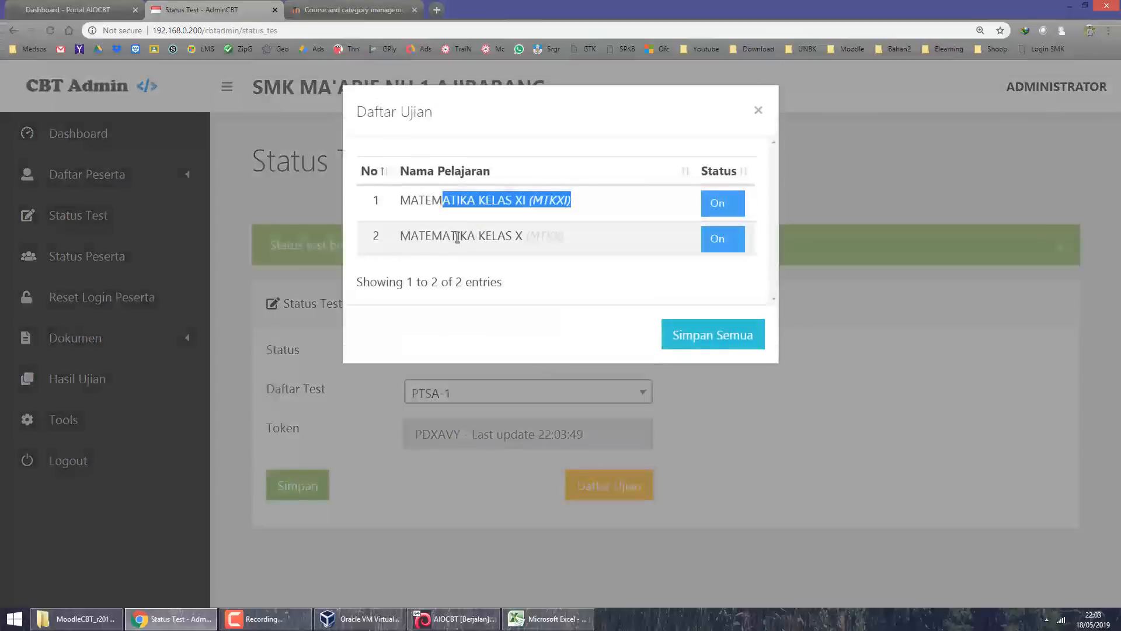
left_click_drag(457, 236, 577, 243)
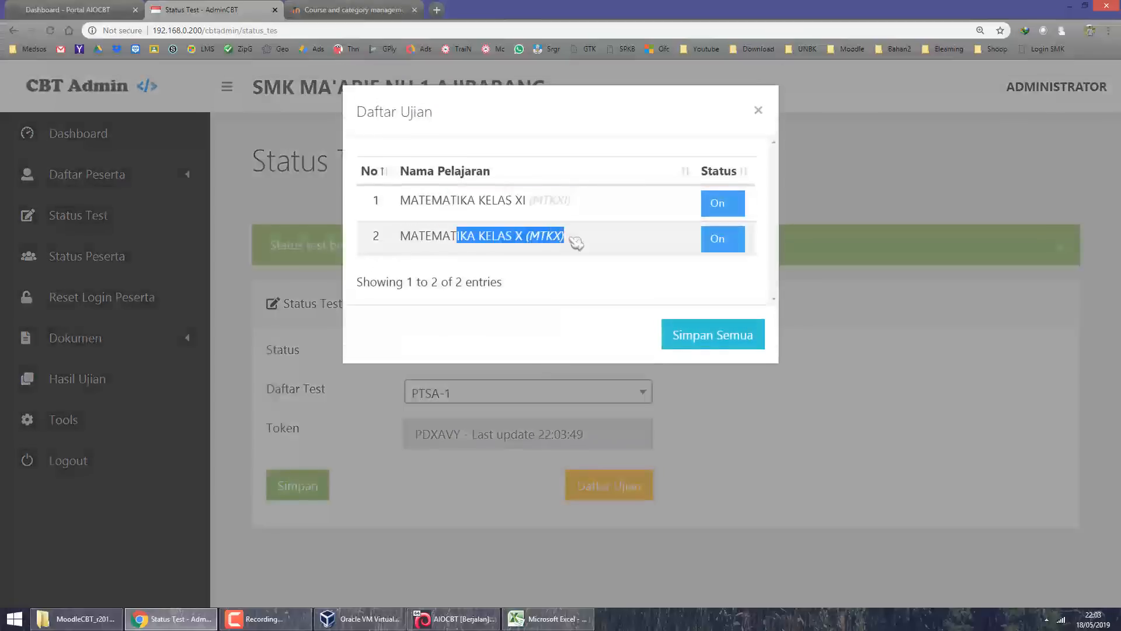
left_click(759, 110)
left_click(351, 12)
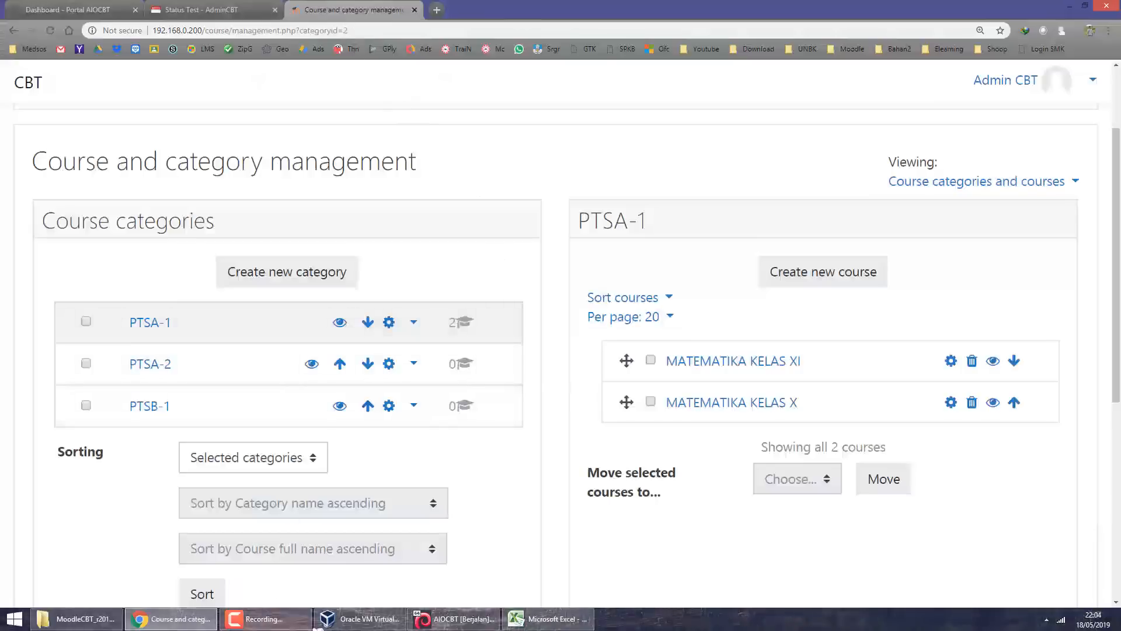
Review the course codes under course1, course2 and course4 in the student upload spreadsheet, and return to Moodle's course management page.
left_click(549, 618)
left_click_drag(293, 141, 295, 229)
left_click_drag(324, 148, 327, 230)
left_click(402, 159)
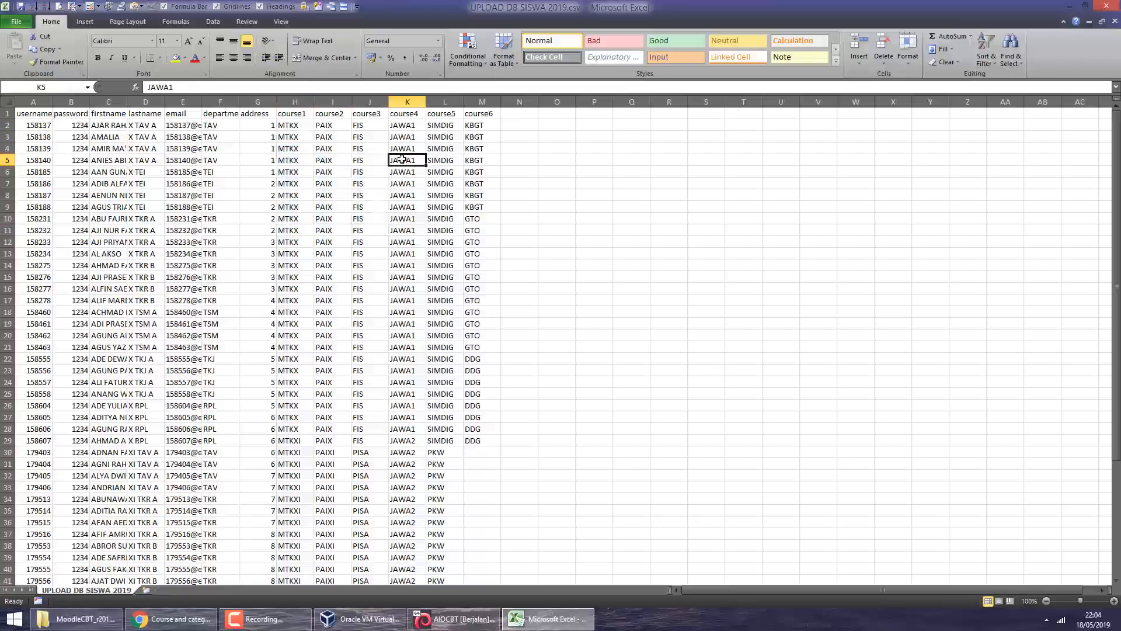
left_click_drag(287, 123, 290, 216)
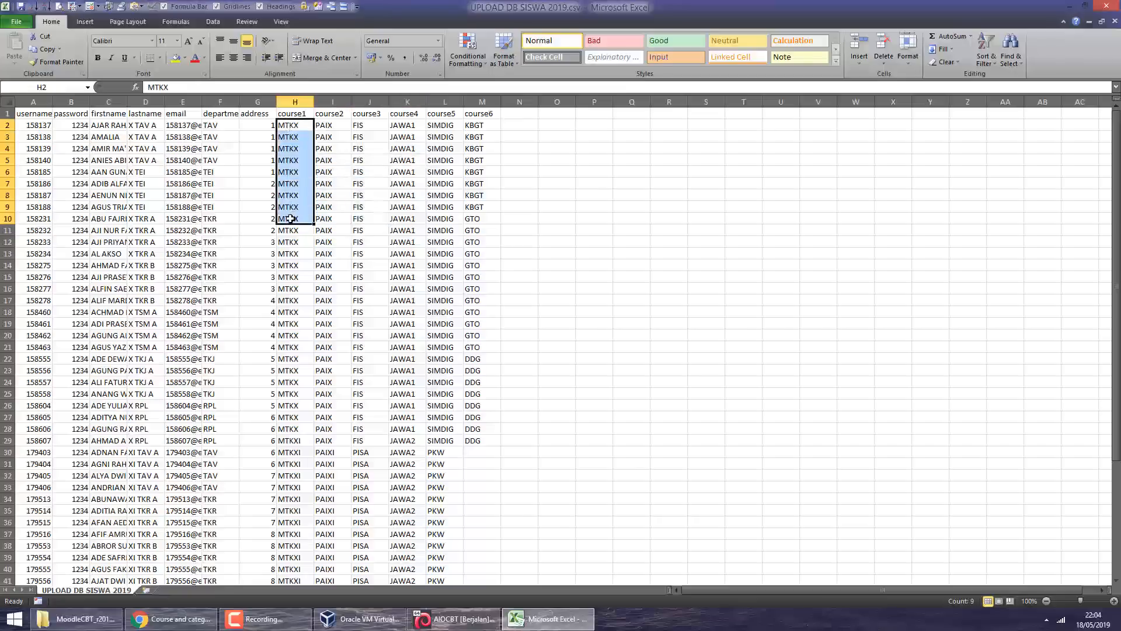
key("alt+Tab")
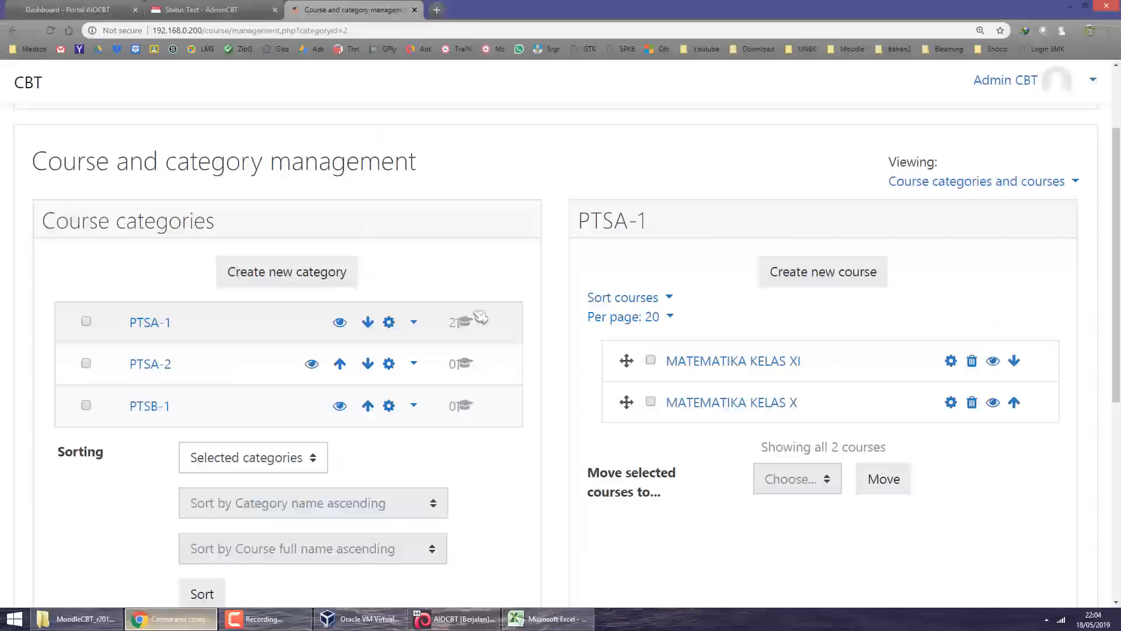
Start a new course with full name PENDIDIKAN AGAMA ISLAM X and short name PAIX.
left_click(806, 270)
left_click(343, 371)
type("PENDIDIKAN AGAMA ISLAM X")
left_click(365, 418)
type("PAIX")
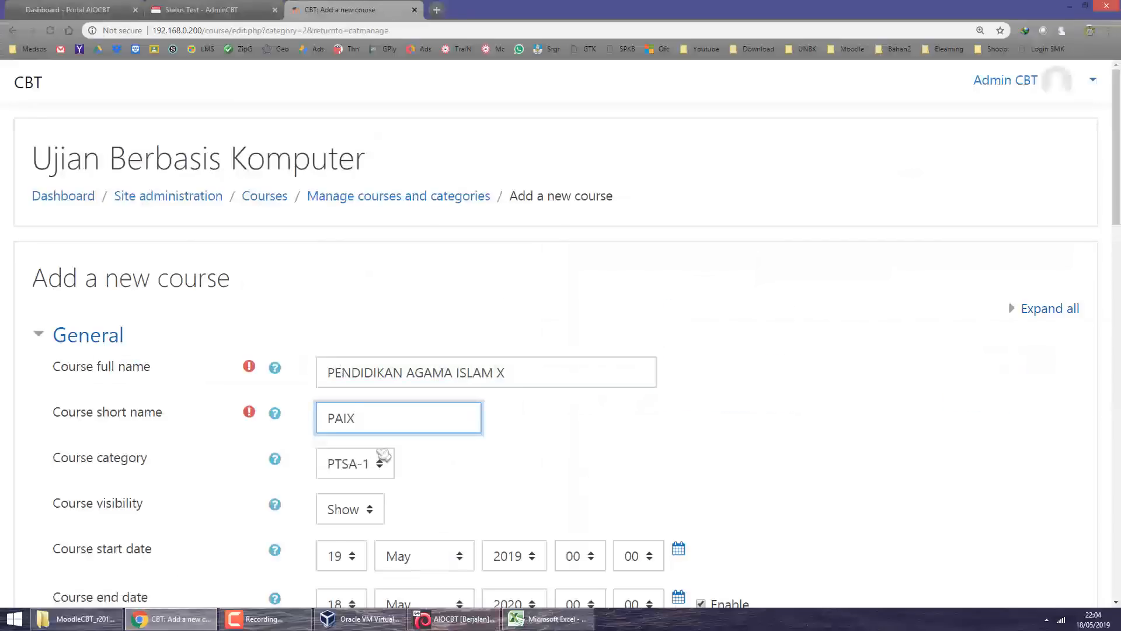
Assign the new course to the PTSA-2 category, disable its end date, and save it.
left_click(380, 461)
left_click(362, 506)
left_click(713, 541)
scroll(388, 521, "down", 20)
left_click(318, 422)
scroll(315, 422, "up", 2)
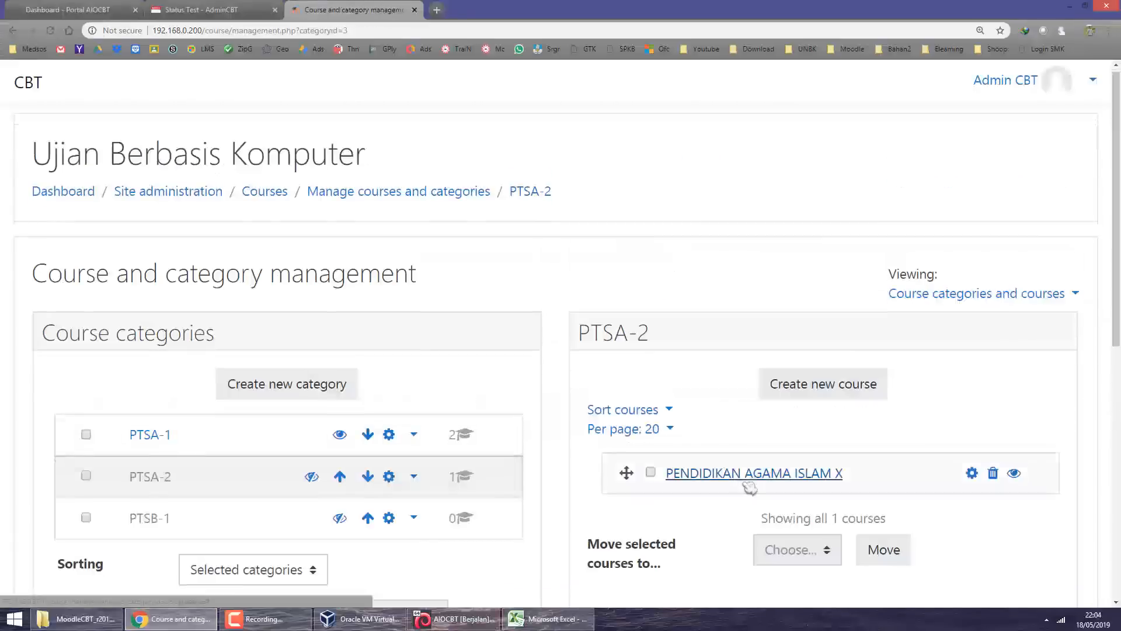
Start another PTSA-2 course with full name PENDIDIKAN AGAMA ISLAM XI and short name PAIXI.
left_click(790, 383)
left_click(336, 371)
type("PENDIDIKAN AGAMA ISLAM XI")
left_click(376, 415)
type("PAIXI")
Set the PENDIDIKAN AGAMA ISLAM XI start date to 18 May 2019, disable its end date, and save the course.
scroll(376, 401, "down", 3)
left_click(344, 382)
left_click(340, 342)
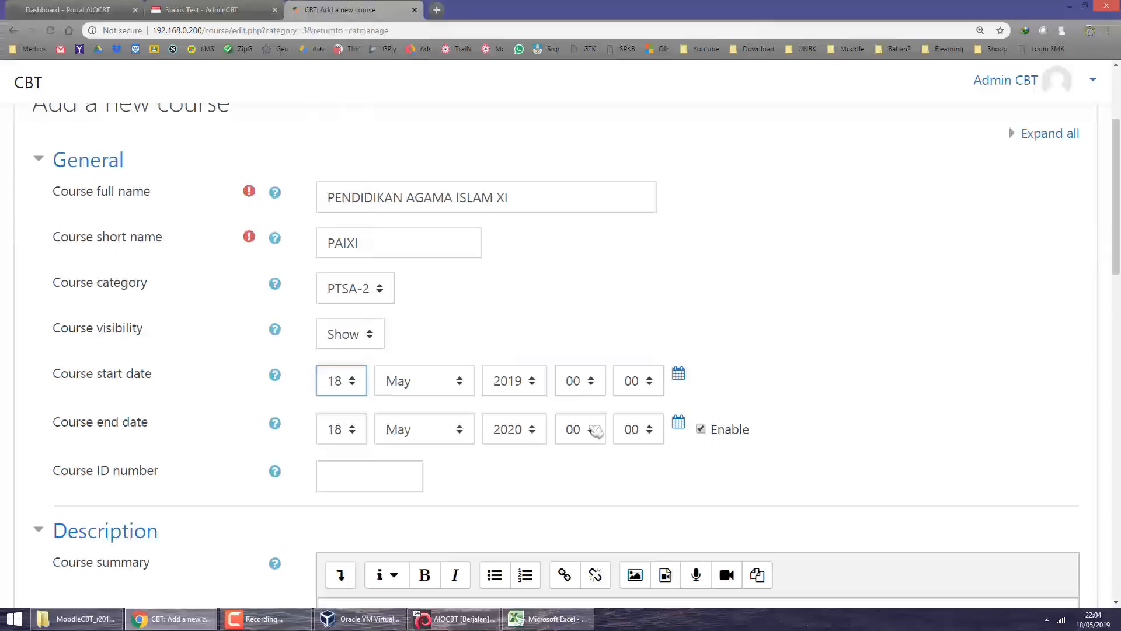
left_click(701, 429)
scroll(695, 435, "down", 20)
left_click(318, 422)
Check the course3 codes for classes X and XI in the student spreadsheet and return to Moodle.
scroll(395, 458, "down", 4)
left_click(540, 625)
left_click(540, 626)
left_click(540, 625)
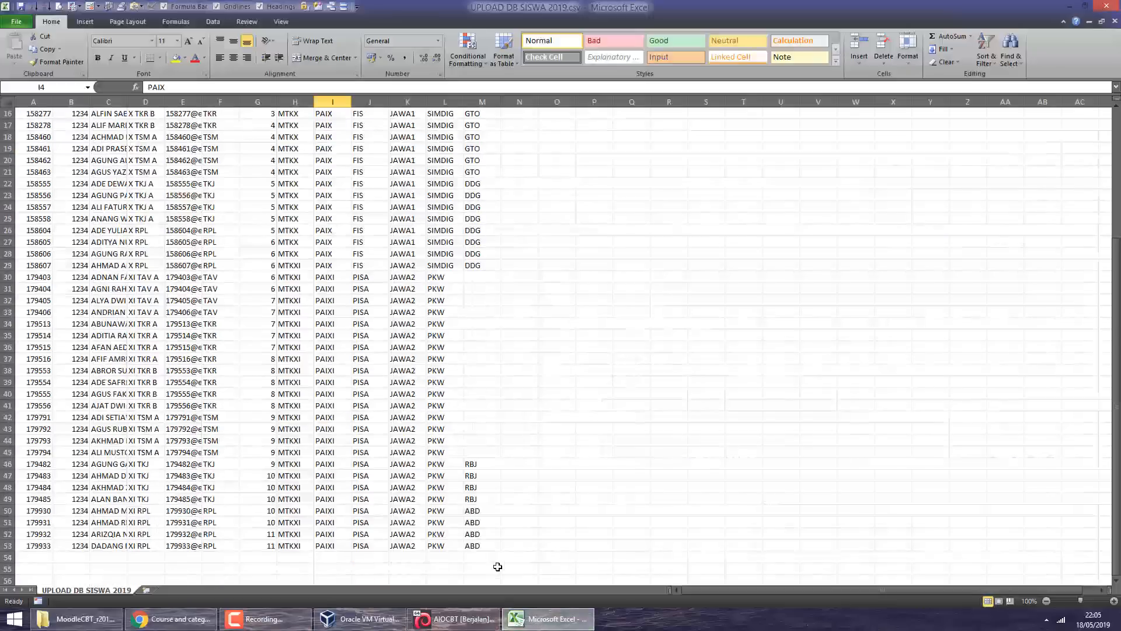
left_click(540, 625)
Create the course FISIKA with short name FIS in the PTSB-1 category, adjust its start day, and save it.
scroll(150, 430, "up", 2)
left_click(149, 522)
left_click(813, 391)
left_click(336, 371)
type("FISIKA")
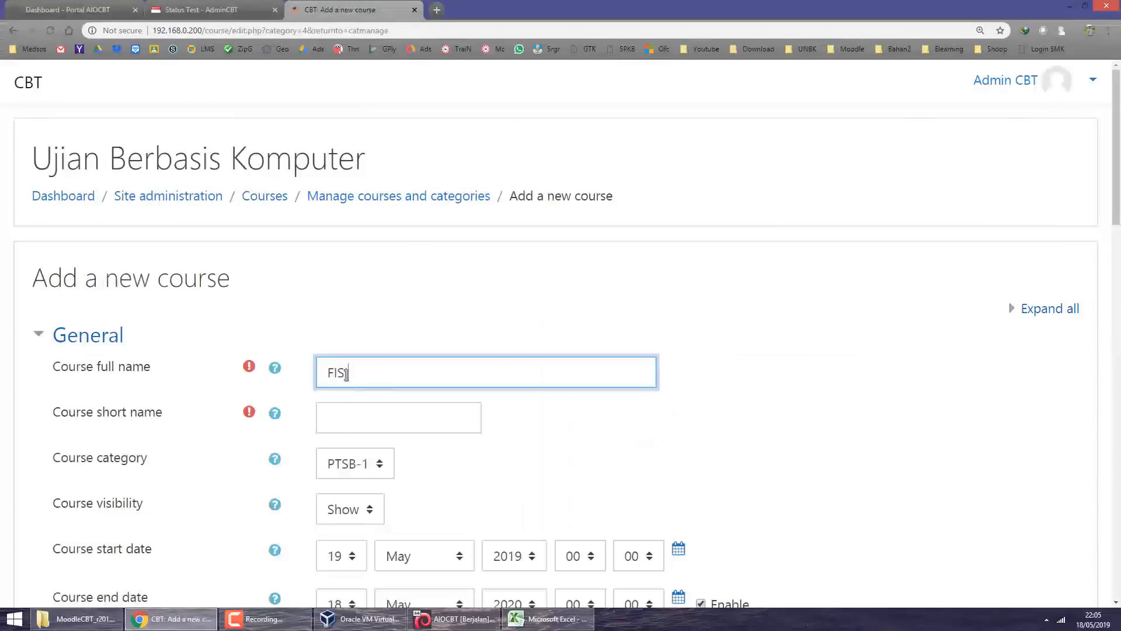
left_click(328, 421)
type("FIS")
scroll(328, 430, "down", 4)
left_click(342, 323)
left_click(318, 422)
Create a second PTSB-1 course with PISA as both full name and short name.
left_click(812, 391)
left_click(381, 372)
type("PISA")
left_click(380, 415)
type("PISA")
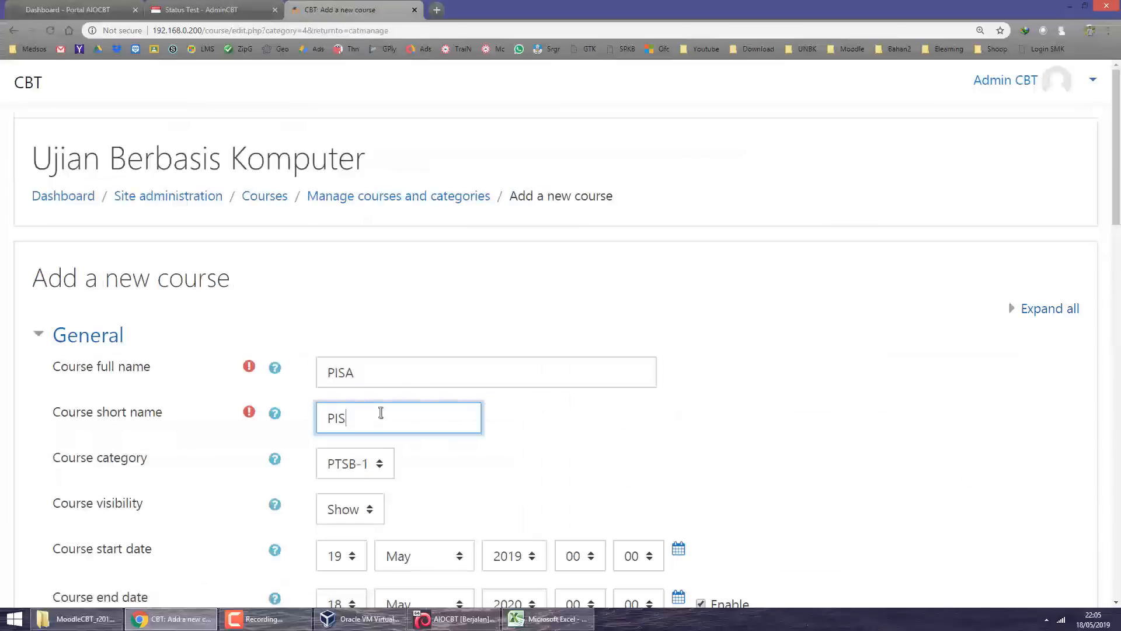
scroll(380, 414, "down", 4)
Create a new top-level course category named PTSB-2.
left_click(298, 390)
left_click(398, 355)
type("PTSB-2")
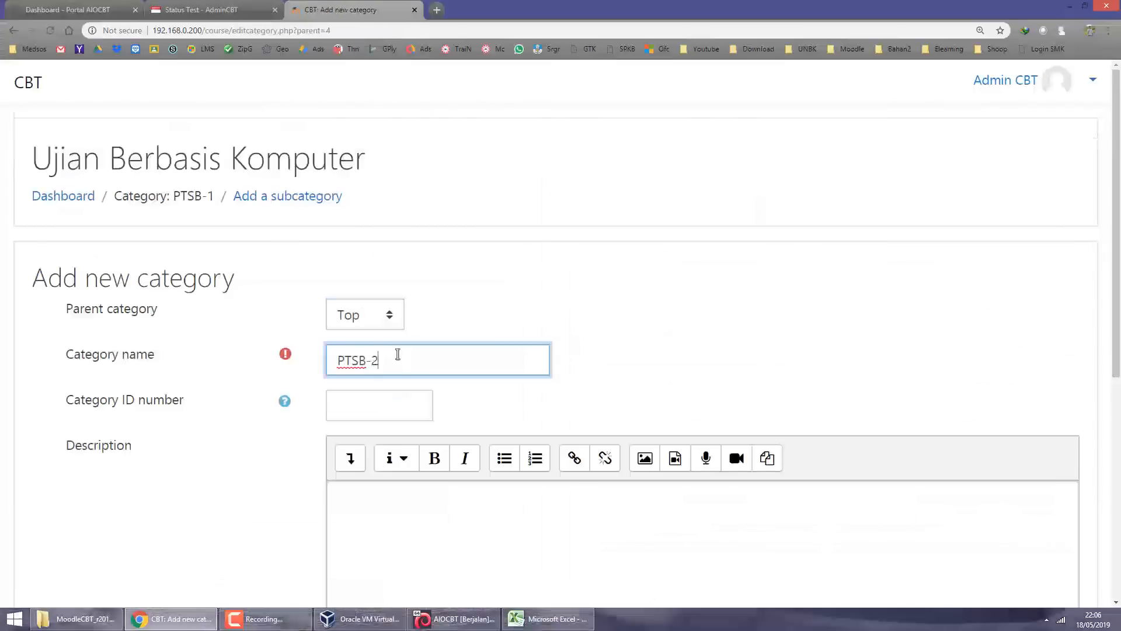
key("Return")
Check the course4 codes in the student spreadsheet and return to Moodle's course management page.
left_click(547, 619)
left_click_drag(403, 137, 395, 222)
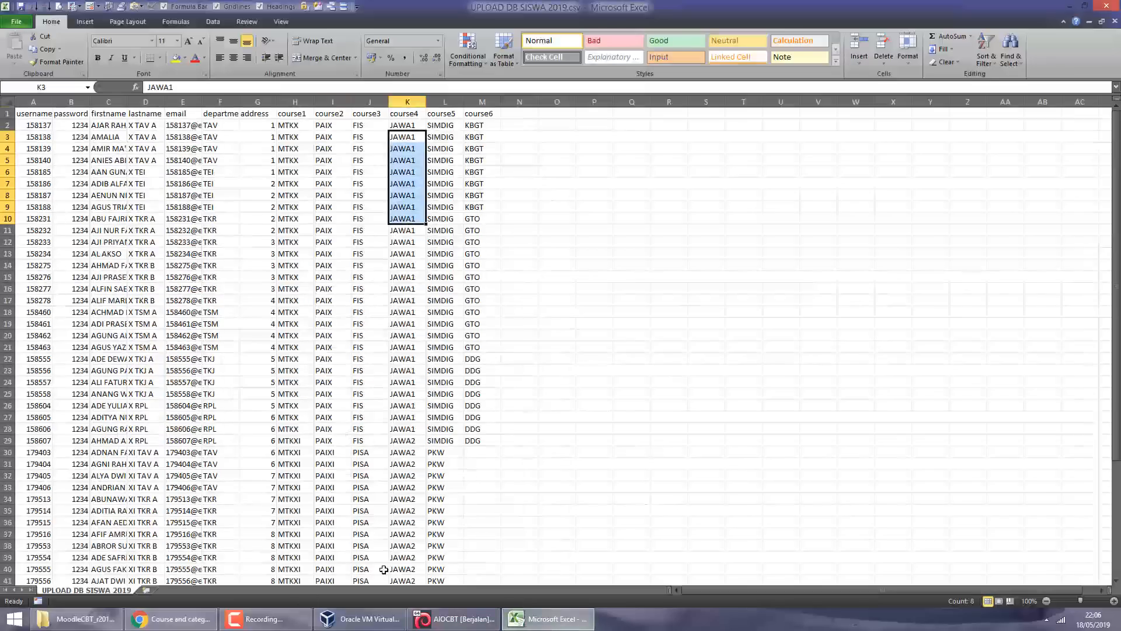
left_click(174, 619)
Create the PTSB-2 course BAHASA JAWA X with short name JAWA1 and start date 18 May 2019, and save it.
left_click(812, 390)
left_click(380, 380)
type("BAHASA JAWA X")
left_click(356, 418)
type("JAWA 1")
left_click(341, 575)
scroll(621, 335, "down", 4)
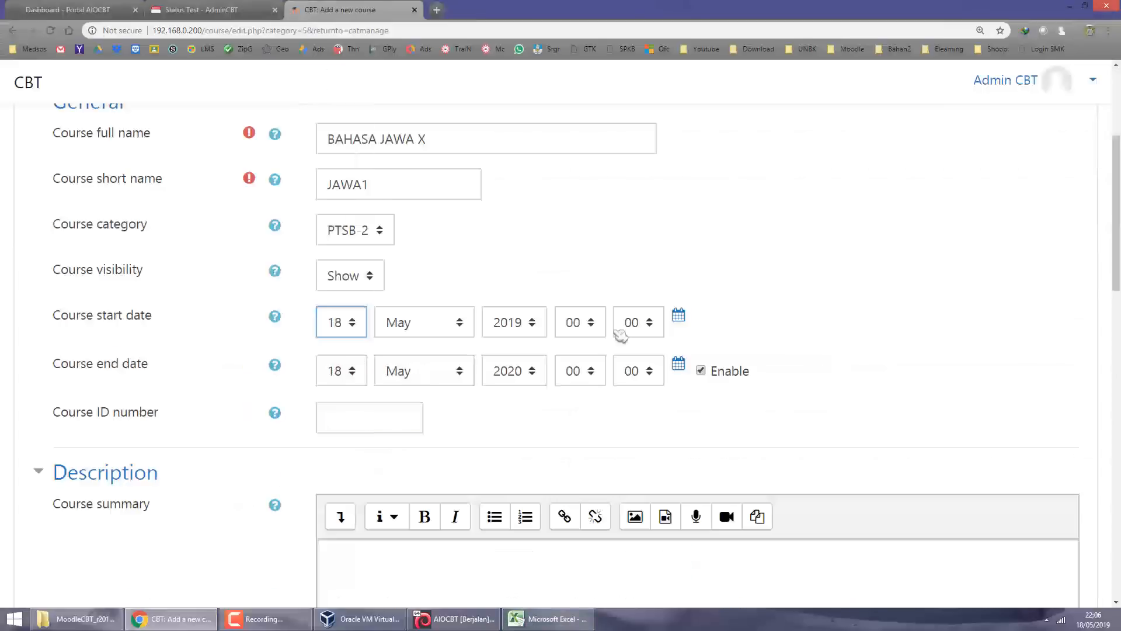
left_click(374, 467)
Create the PTSB-2 course BAHASA JAWA XI with short name JAWA2 and start date 18 May 2019, and save it.
left_click(818, 389)
left_click(352, 380)
type("BAHASA JAWA XI")
left_click(349, 411)
type("JAWA2")
scroll(349, 410, "down", 3)
left_click(342, 380)
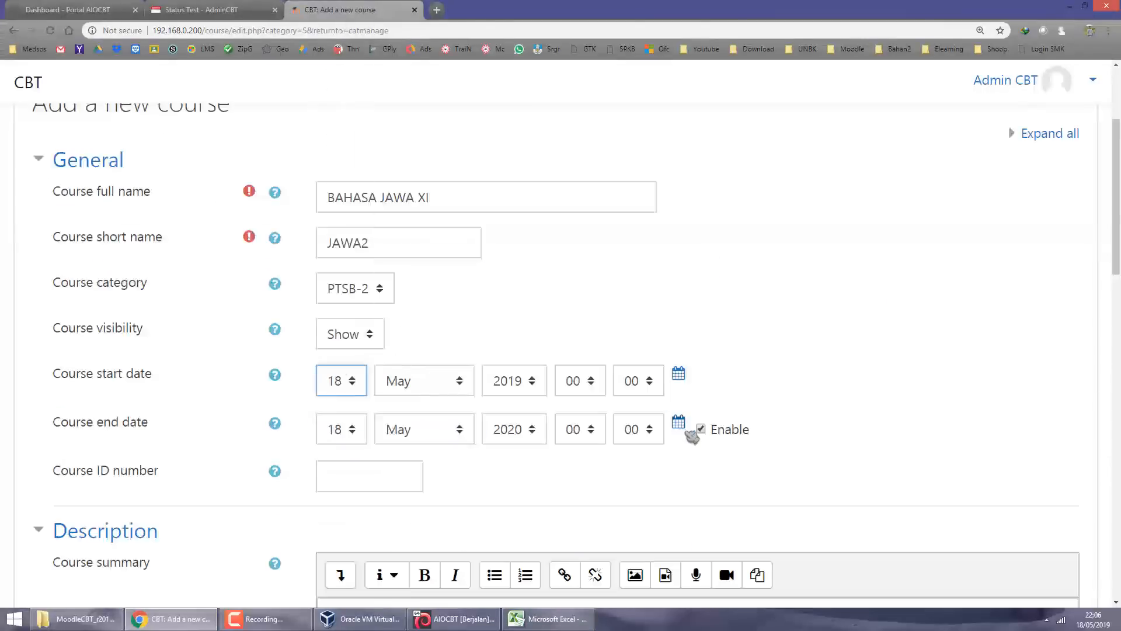
left_click(374, 467)
Switch to Excel and review the remaining course5 and course6 columns of the student spreadsheet.
left_click(546, 622)
right_click(487, 104)
left_click_drag(444, 102, 518, 101)
left_click(514, 196)
scroll(504, 400, "down", 6)
Close the open student upload spreadsheets in Excel, answering their save prompts.
left_click(1106, 6)
left_click(510, 326)
left_click(521, 350)
left_click(556, 242)
left_click(1106, 6)
left_click(507, 327)
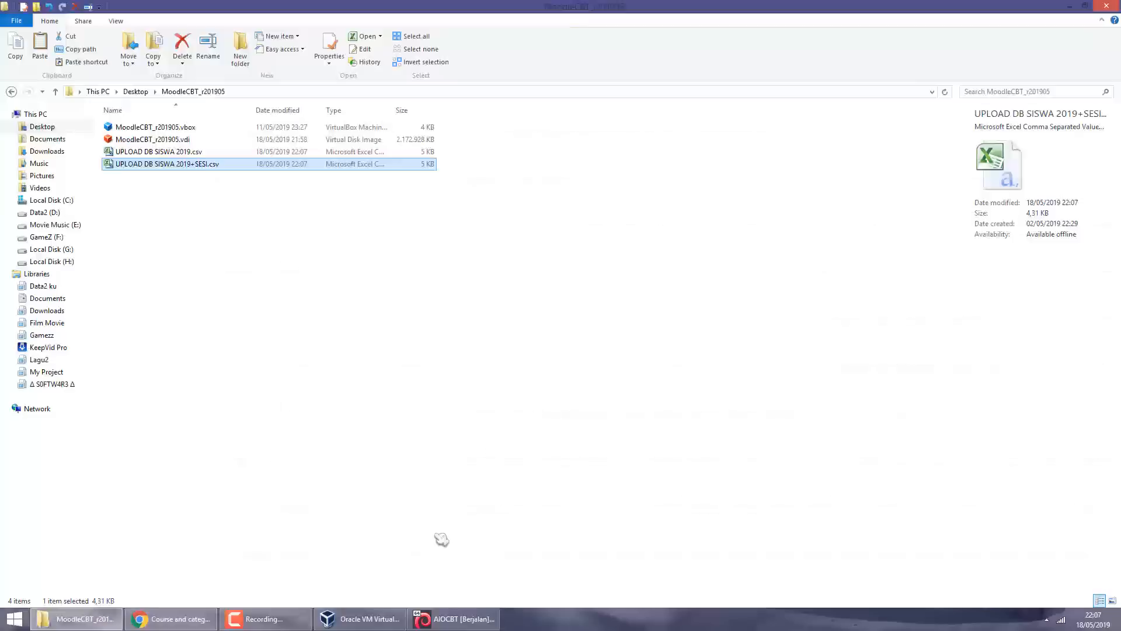
Switch to the Status Test page of CBT Admin, choose PTSB-1 as the test, and save the setting.
left_click(173, 618)
left_click(202, 10)
left_click(528, 391)
left_click(427, 308)
left_click(297, 486)
Review the PTSB-1 exam list, close it, and return to Moodle's course management page.
left_click(528, 391)
left_click(608, 486)
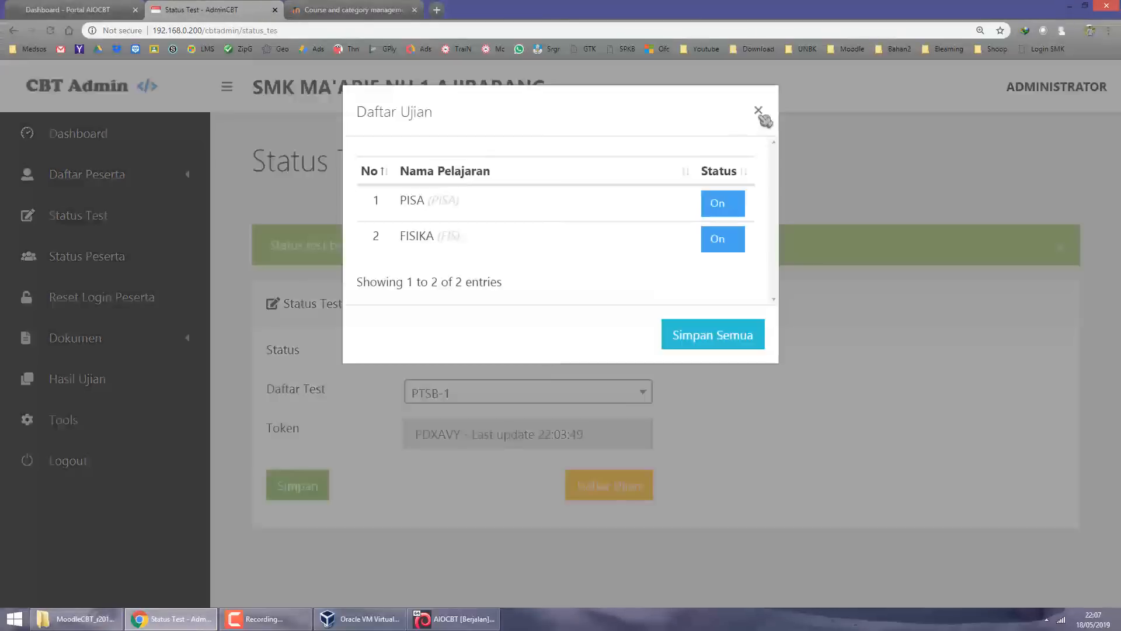
left_click(760, 114)
left_click(354, 9)
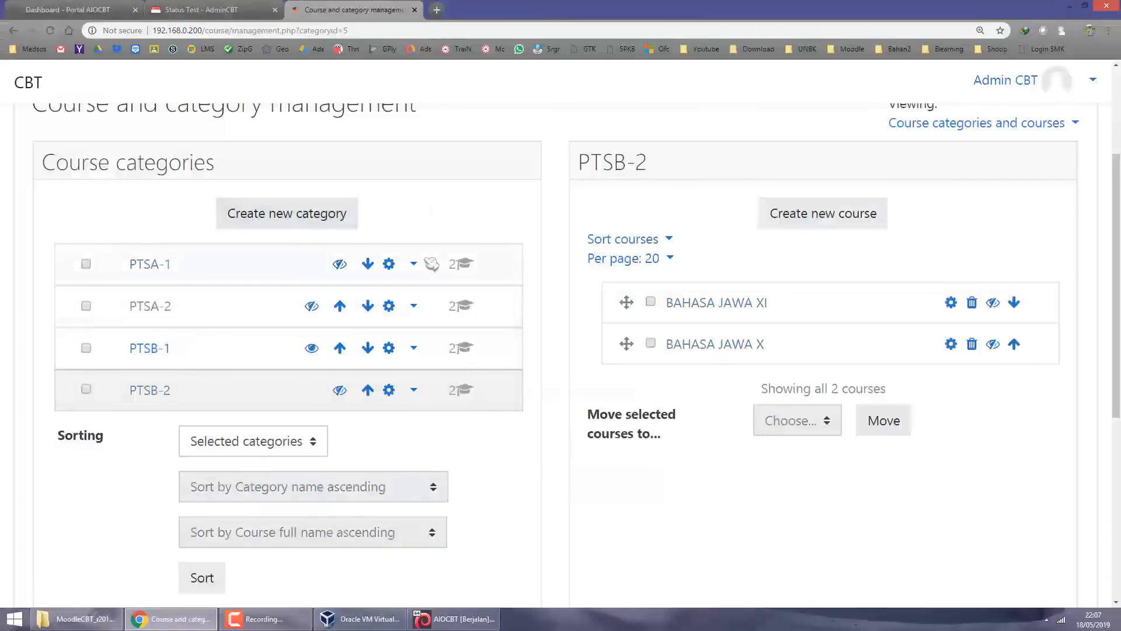
Compare the courses and visibility states of the PTSB-1, PTSA-1 and PTSA-2 categories.
left_click(166, 351)
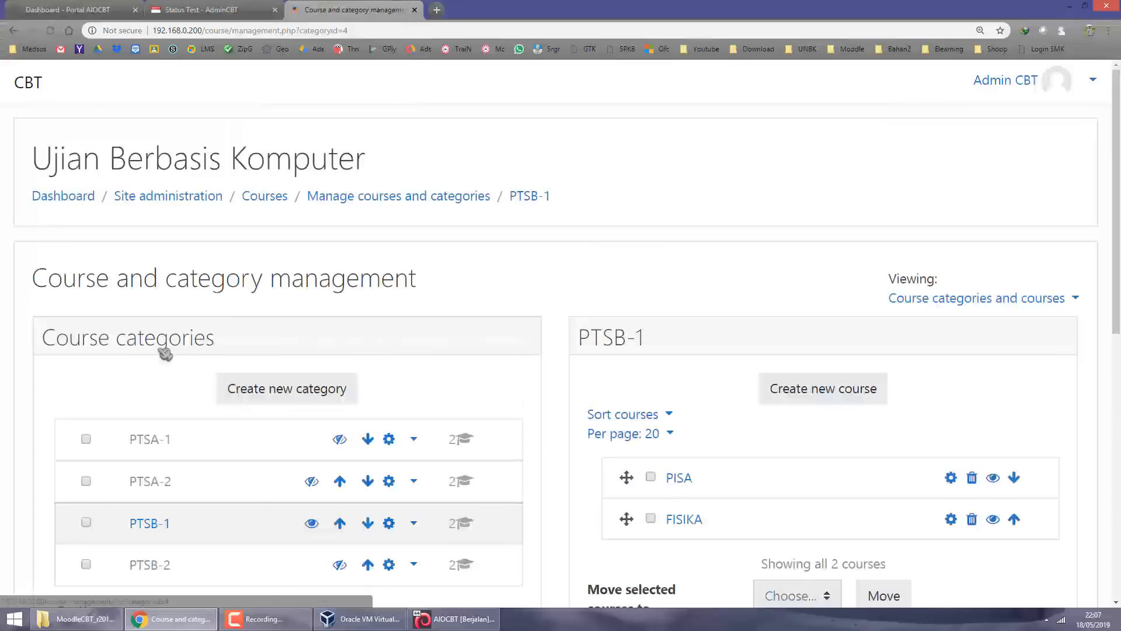
scroll(282, 353, "down", 3)
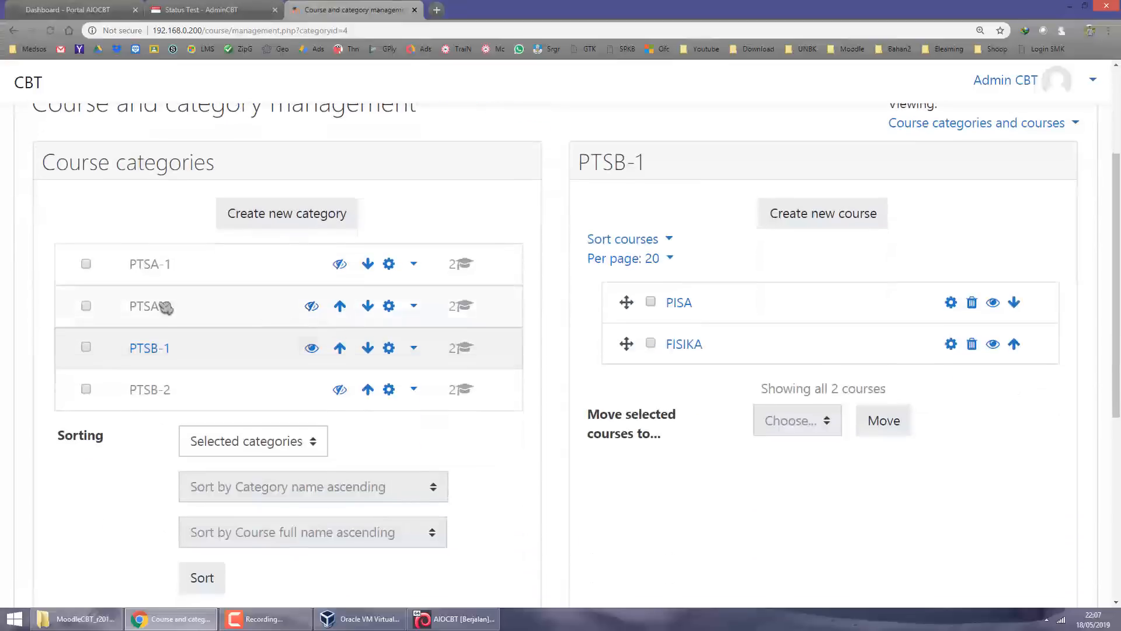
left_click(144, 264)
scroll(197, 297, "down", 5)
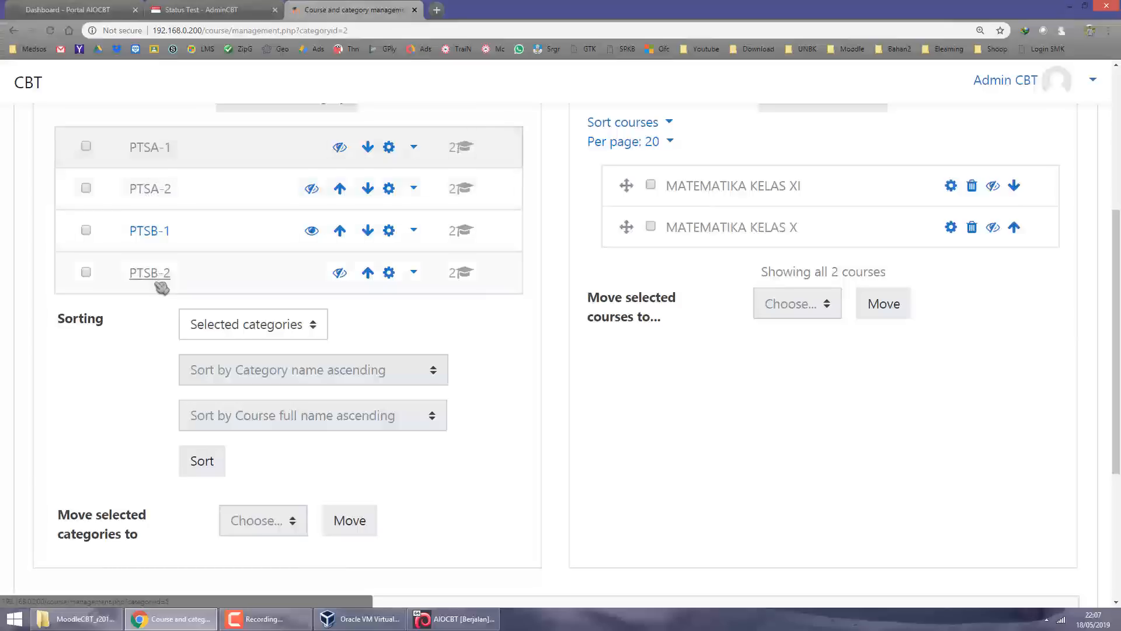
left_click(153, 189)
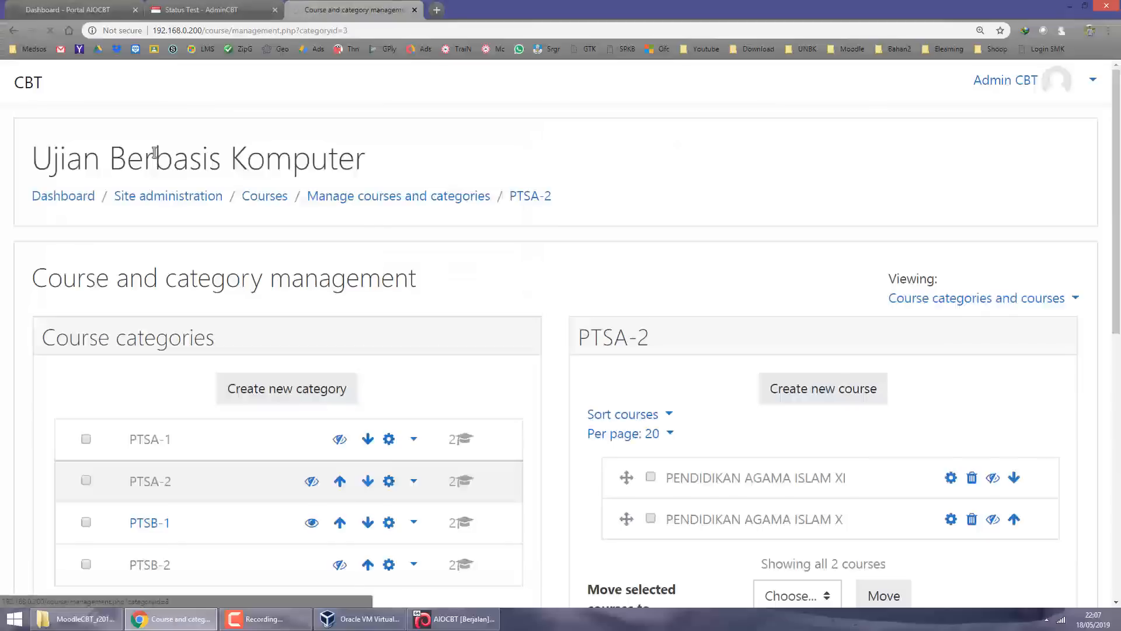
left_click(163, 440)
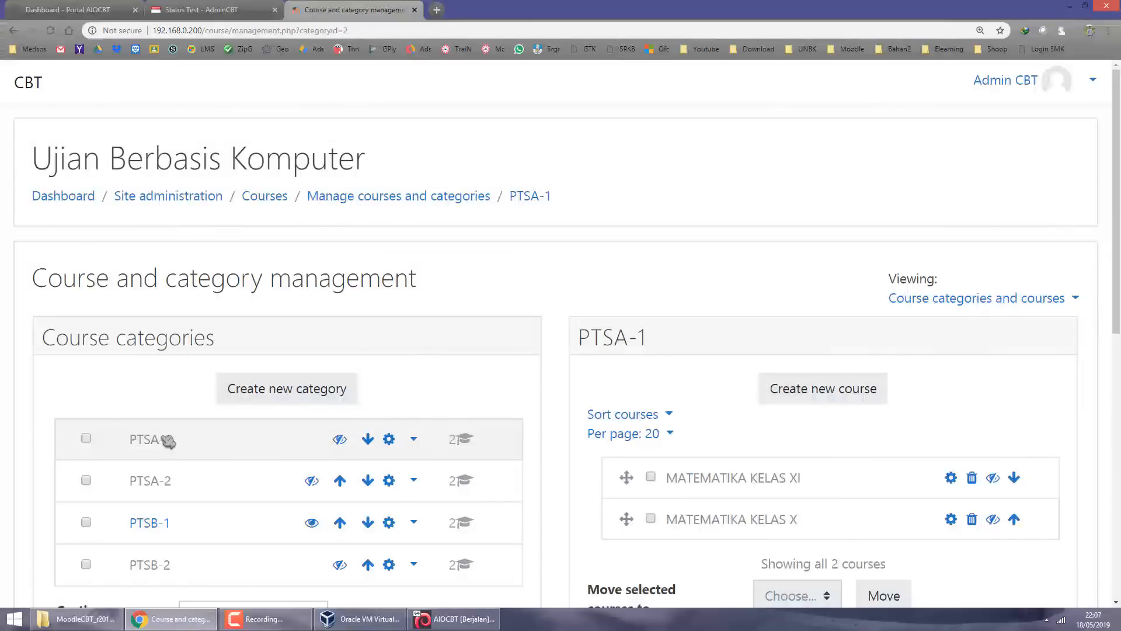
left_click(157, 481)
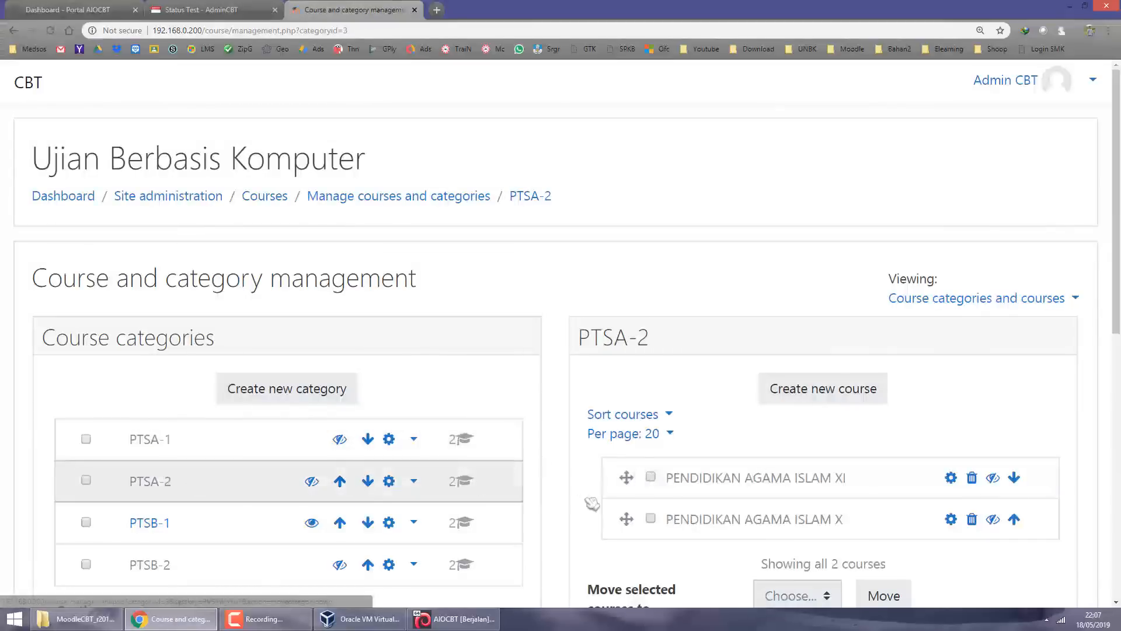
Examine the courses and visibility states in the PTSB-1 and PTSB-2 categories.
scroll(166, 396, "down", 2)
left_click(152, 408)
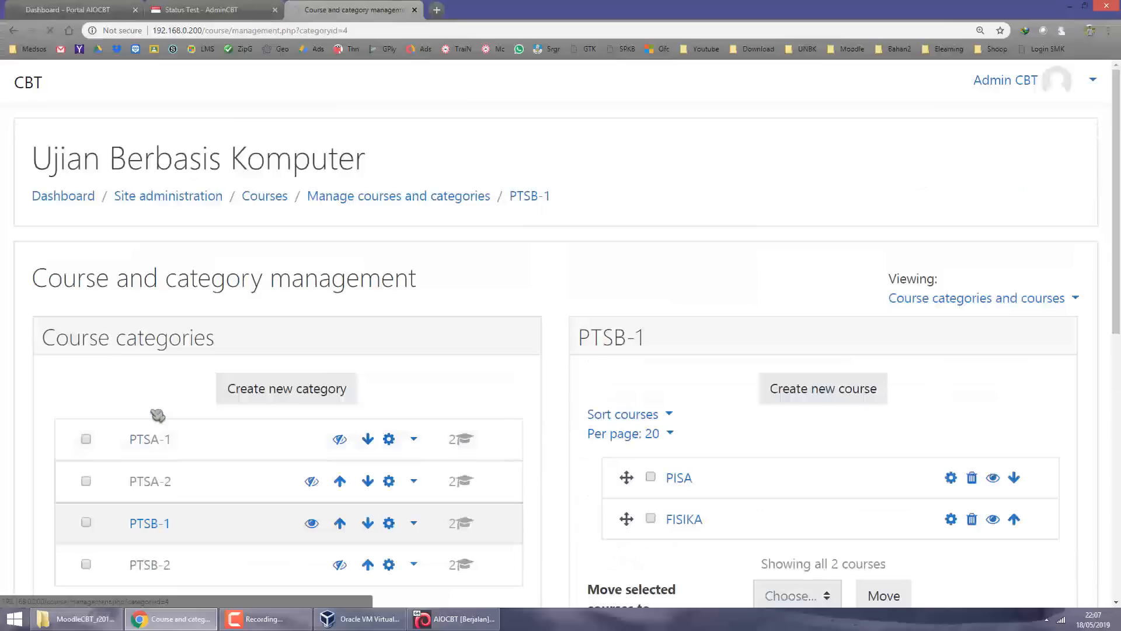
scroll(232, 418, "down", 4)
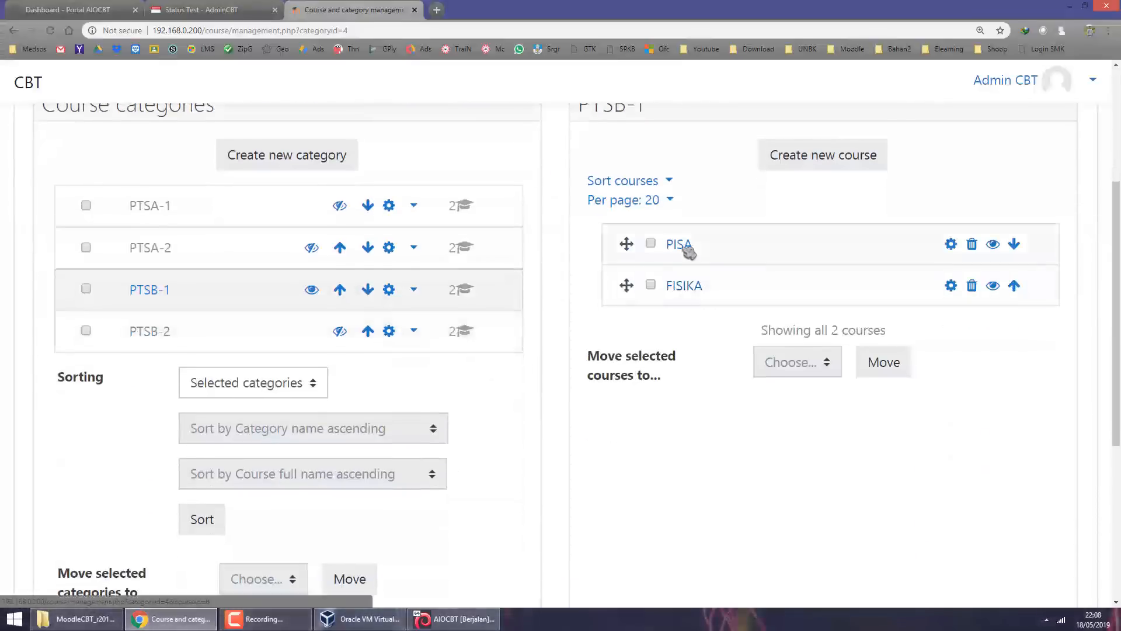
left_click(151, 331)
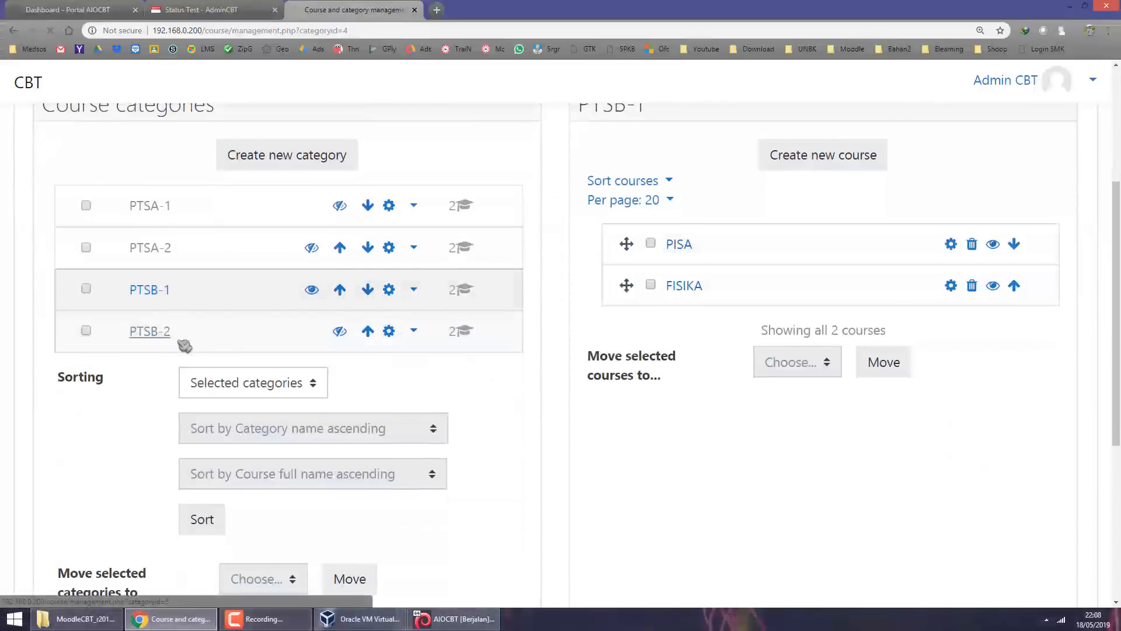
scroll(476, 395, "down", 5)
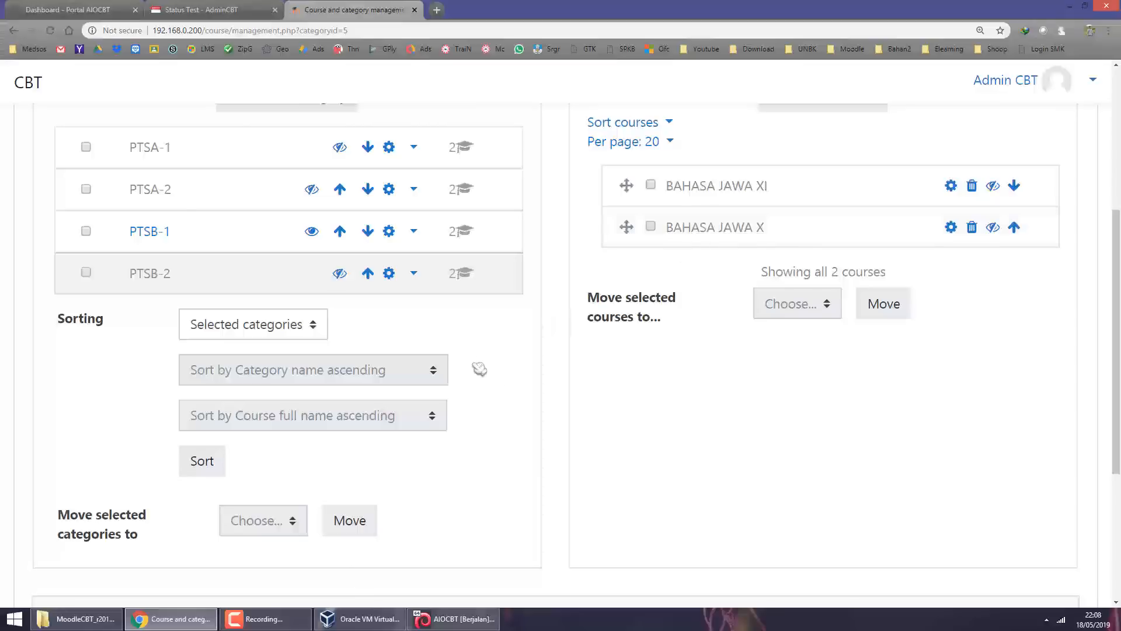
scroll(503, 376, "up", 2)
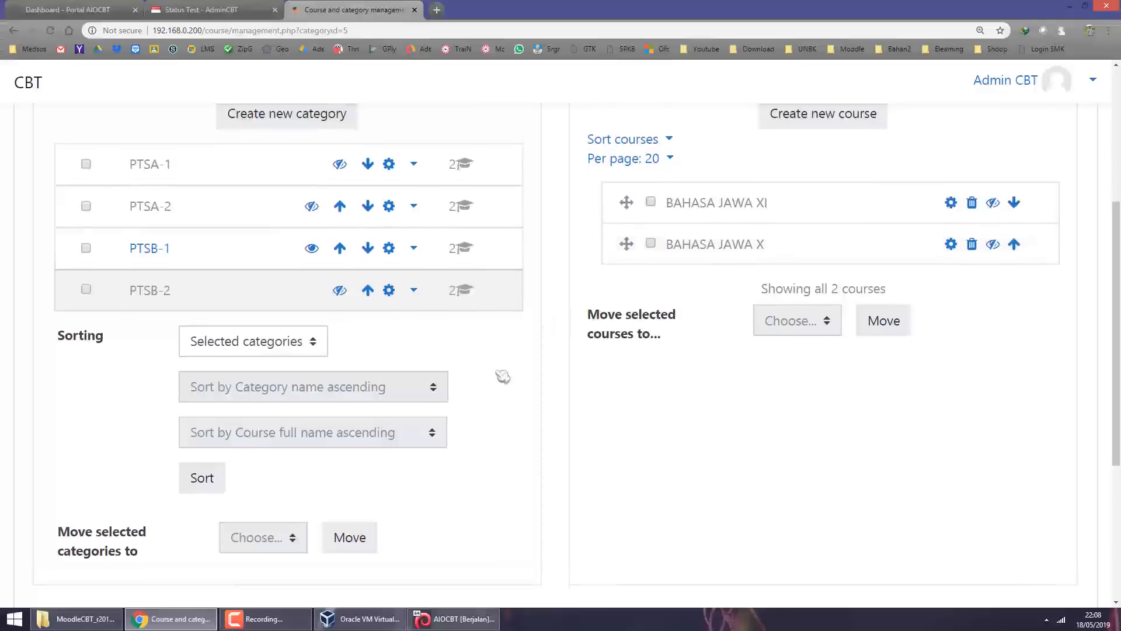
scroll(318, 306, "up", 1)
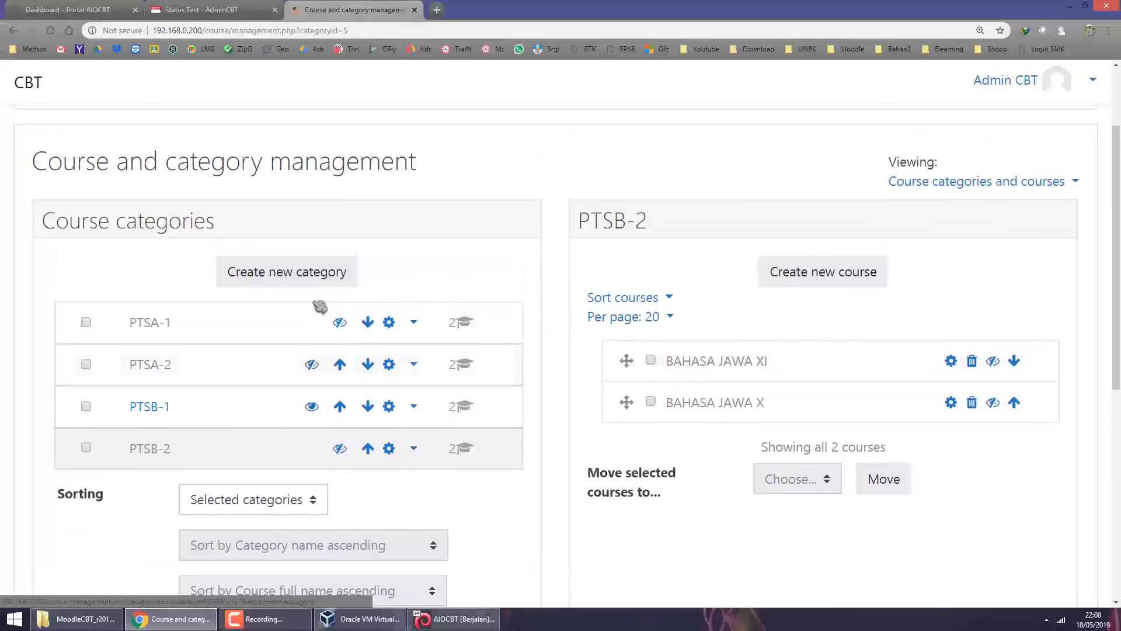
Return to the Status Test page of CBT Admin, set the test back to PTSA-1, and save.
left_click(192, 11)
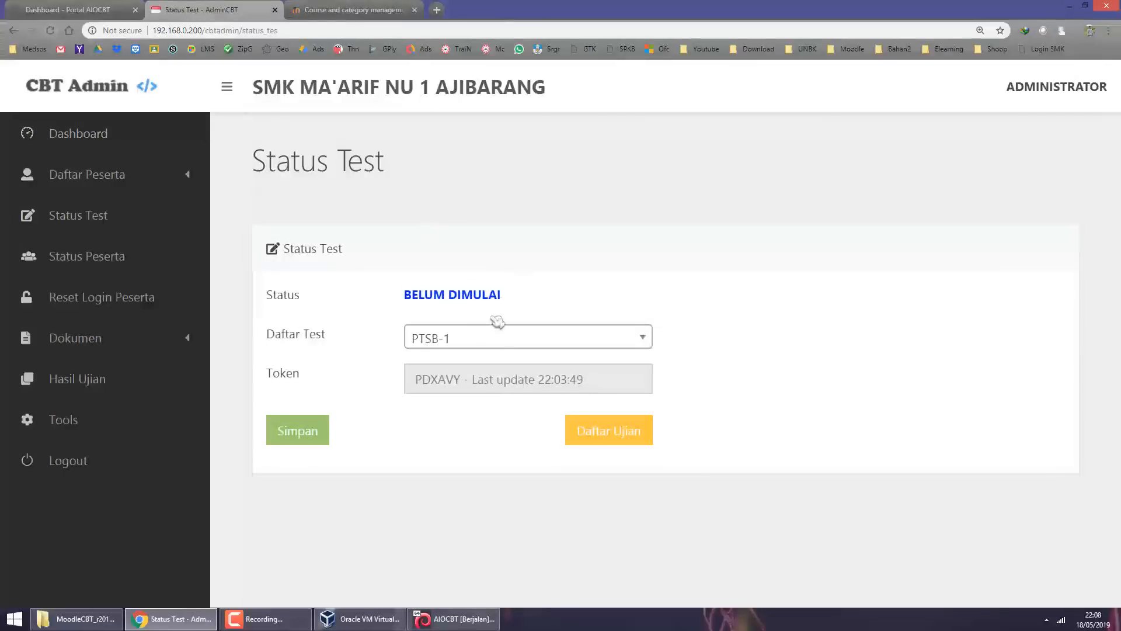
left_click(477, 344)
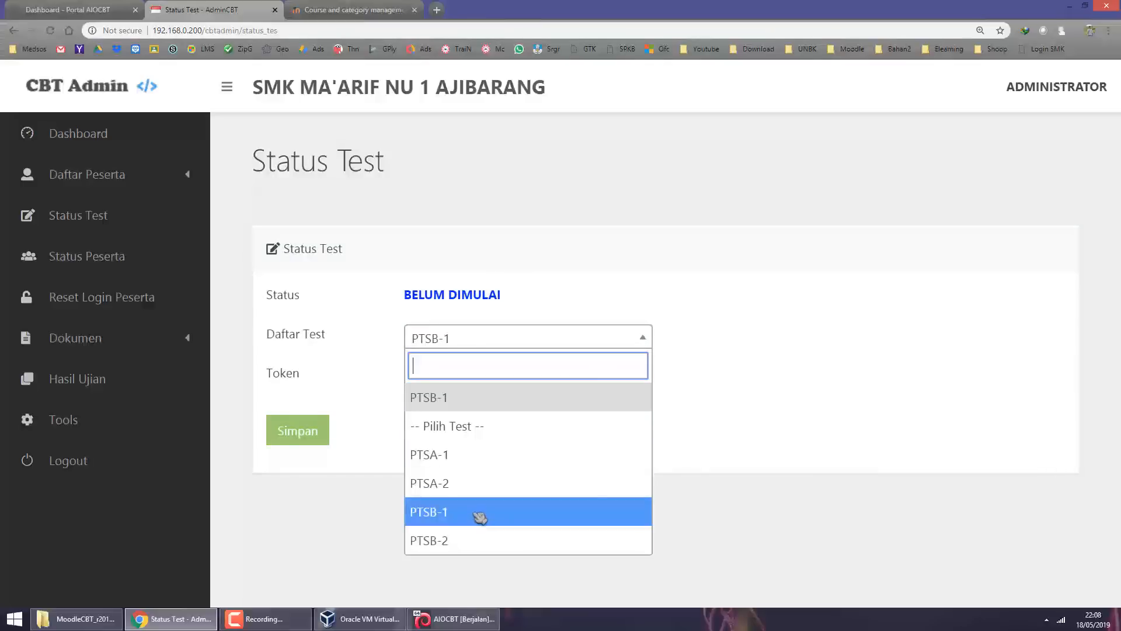
left_click(510, 453)
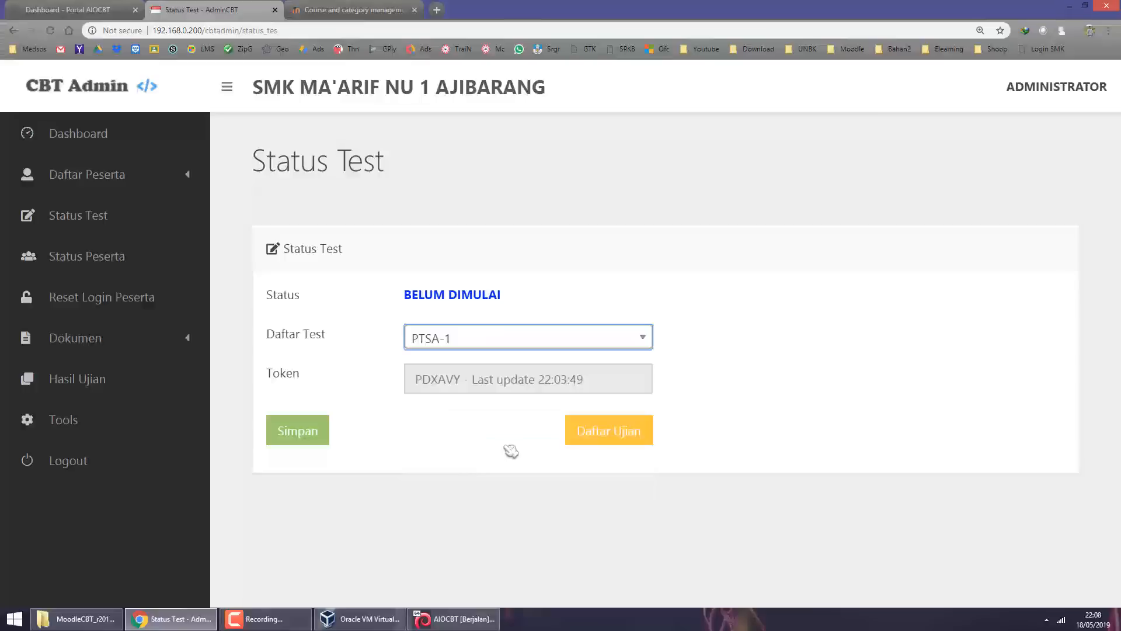
left_click(452, 349)
left_click(457, 459)
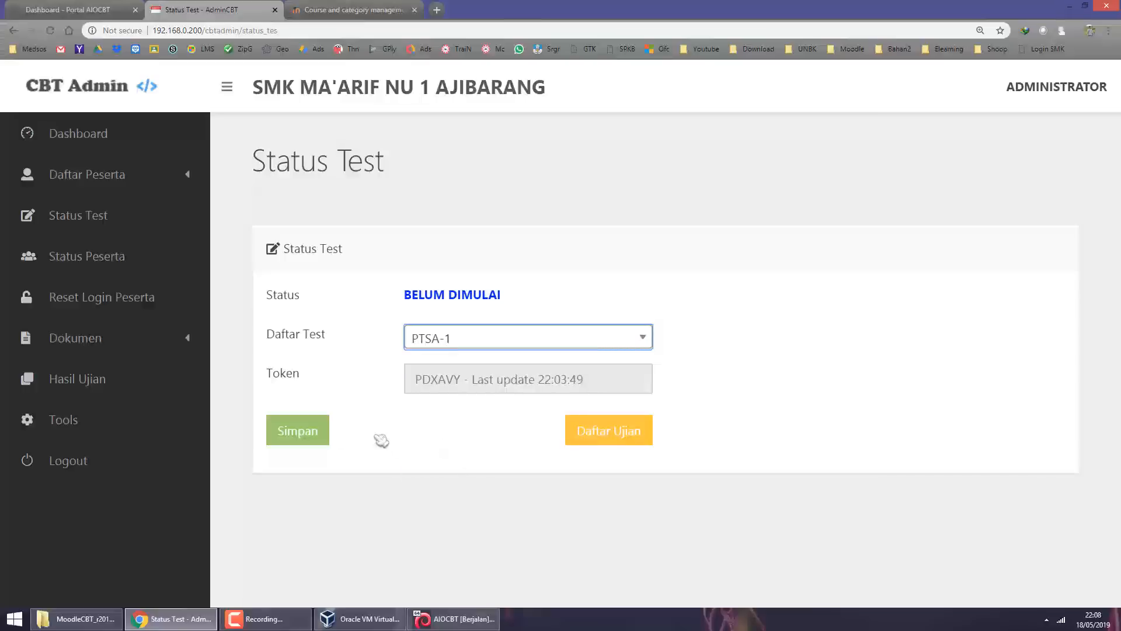
left_click(304, 430)
Open the exam list for PTSA-1 and check the names of its mathematics courses.
left_click(602, 485)
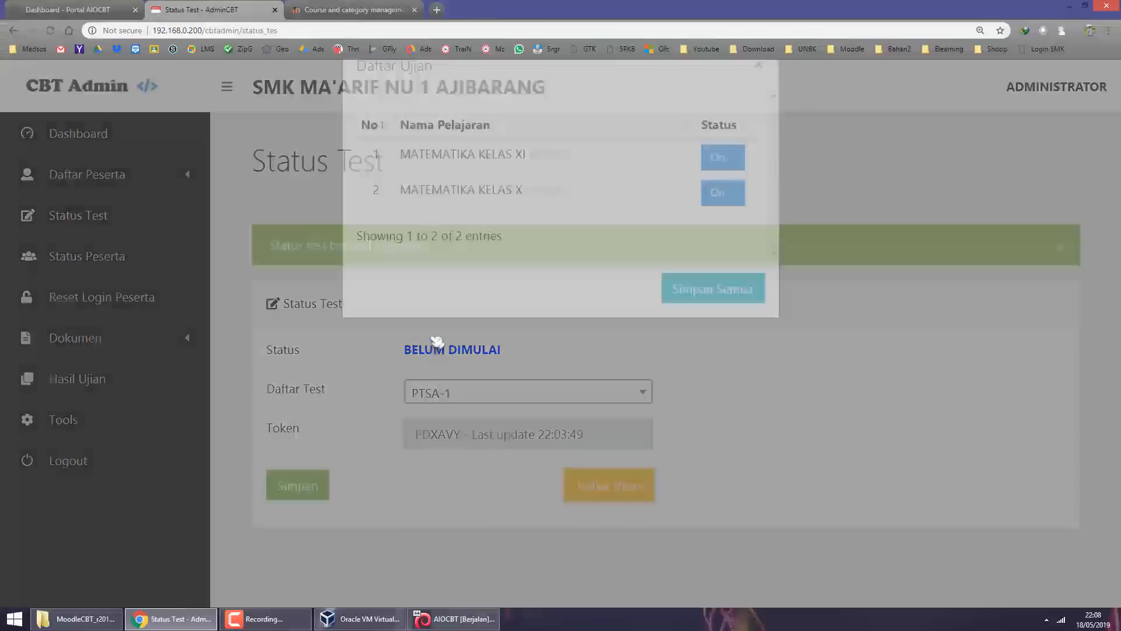
left_click_drag(431, 200, 526, 200)
left_click(455, 234)
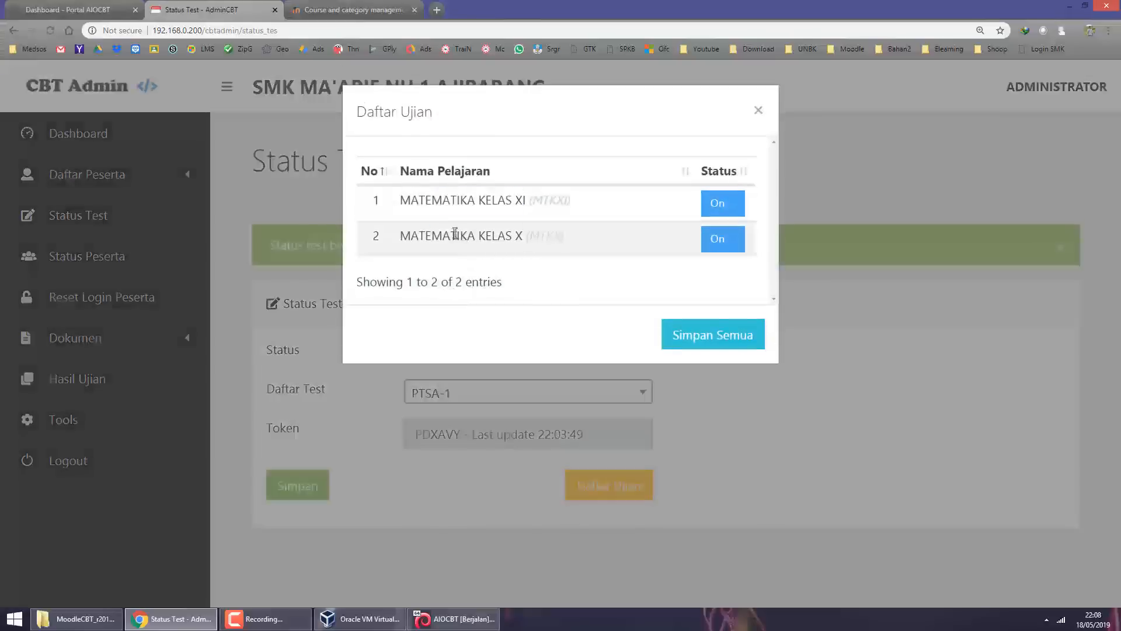
left_click_drag(455, 233, 519, 236)
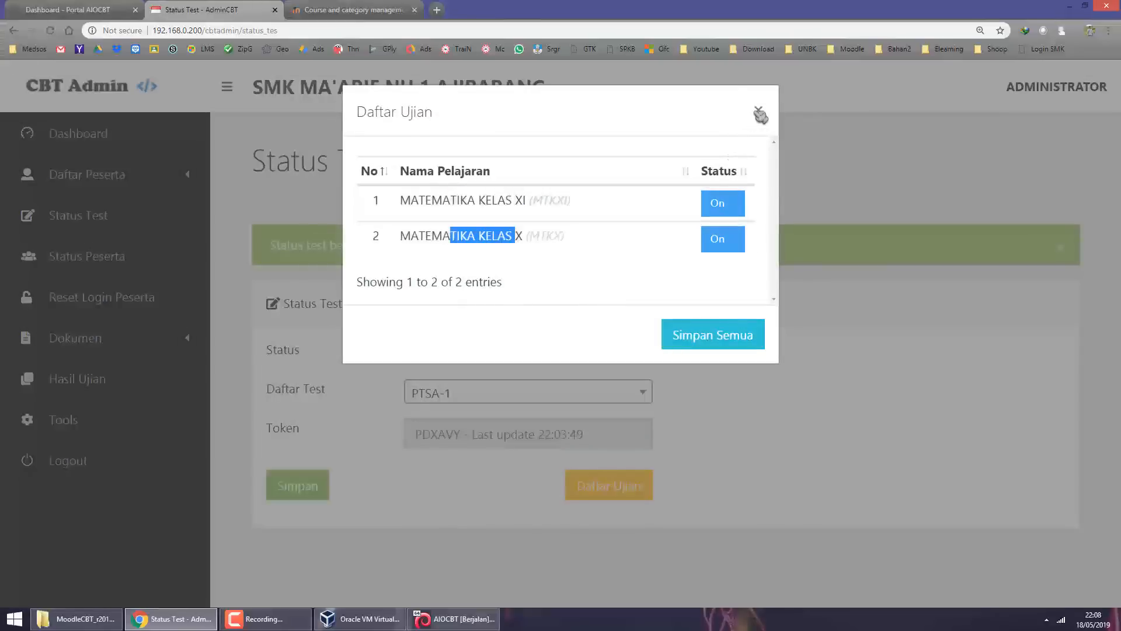
Close the PTSA-1 exam list, reopen it to check the listed subjects, and return to the Status Test page.
left_click(759, 111)
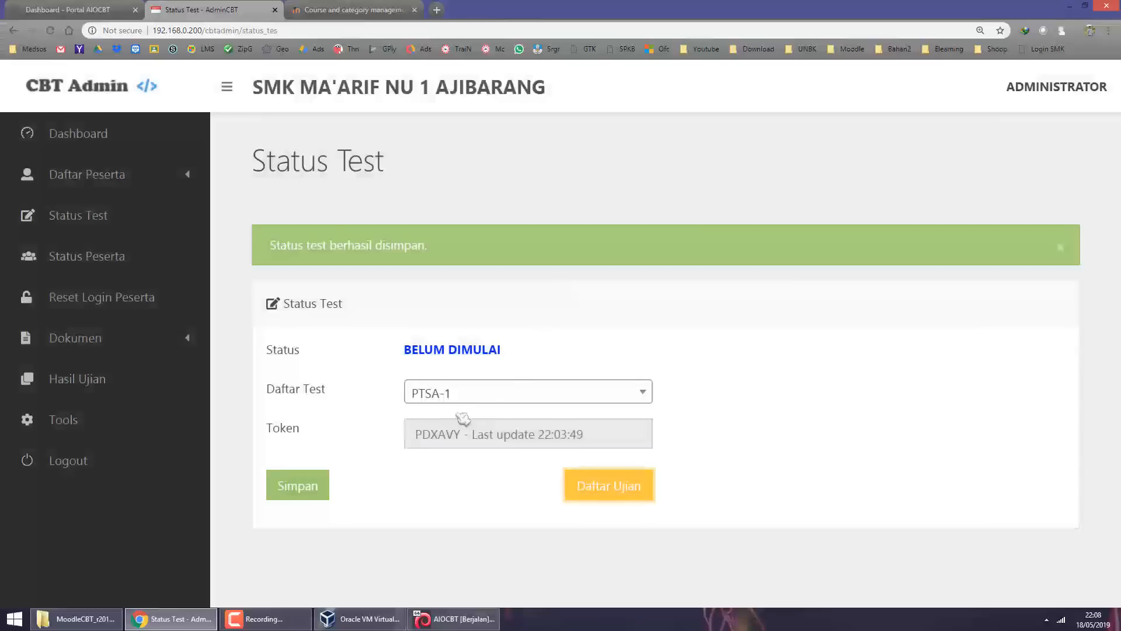
left_click_drag(276, 163, 444, 184)
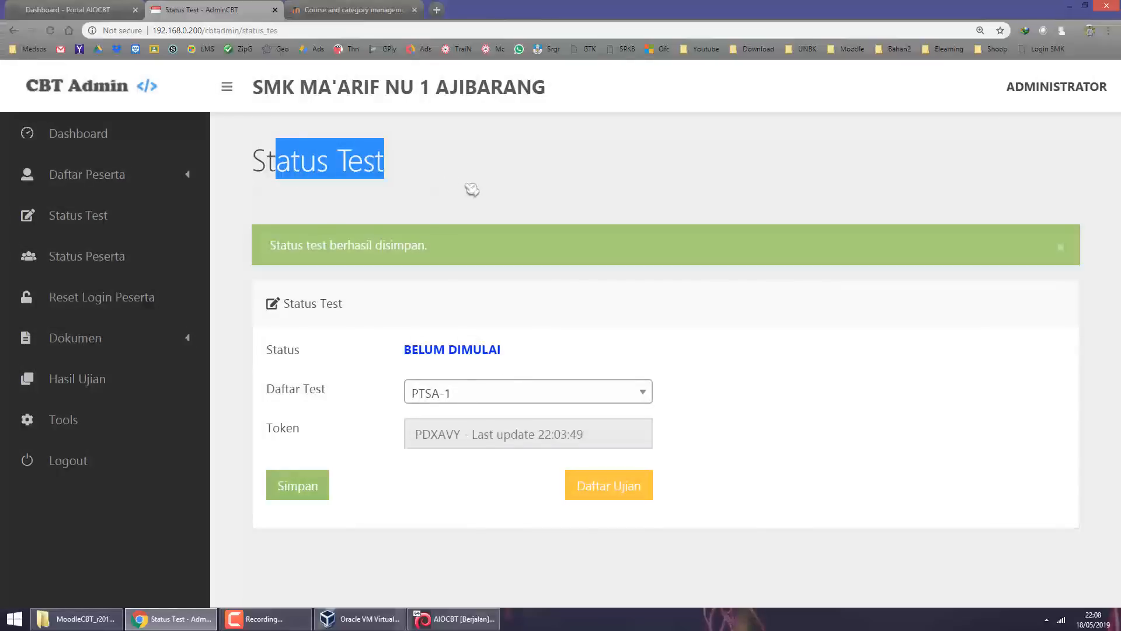
left_click(730, 476)
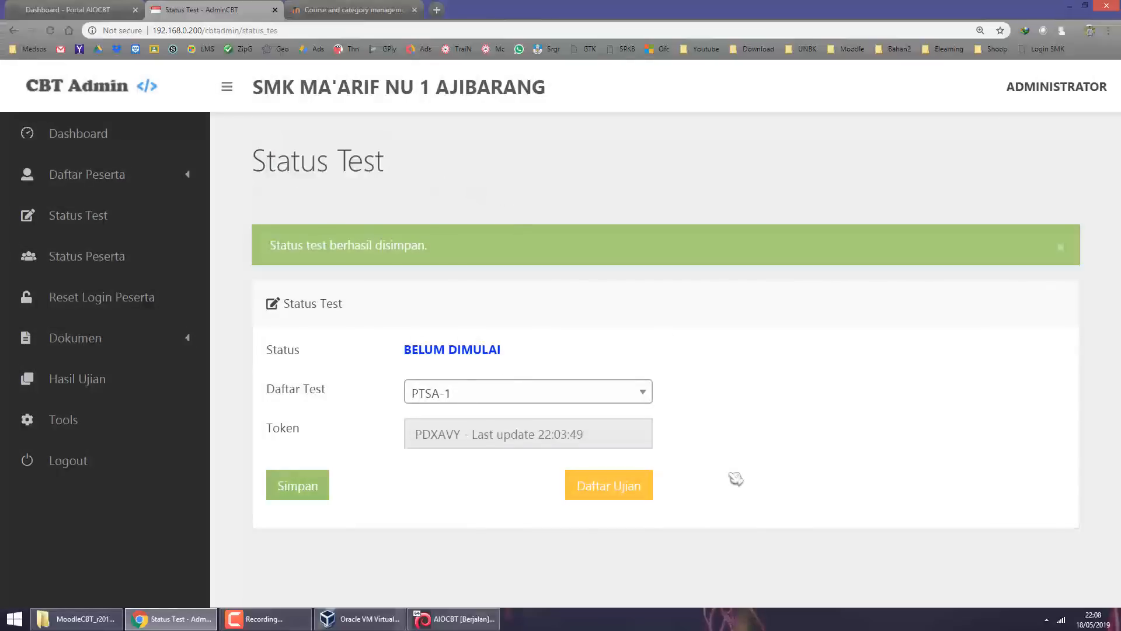
left_click(619, 492)
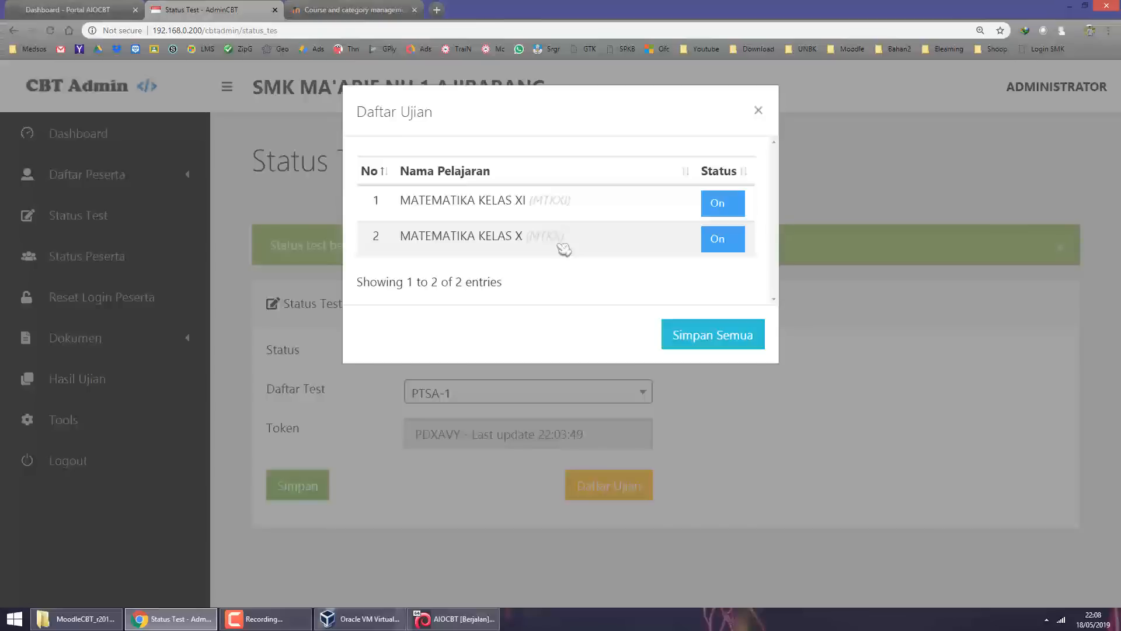
left_click(758, 110)
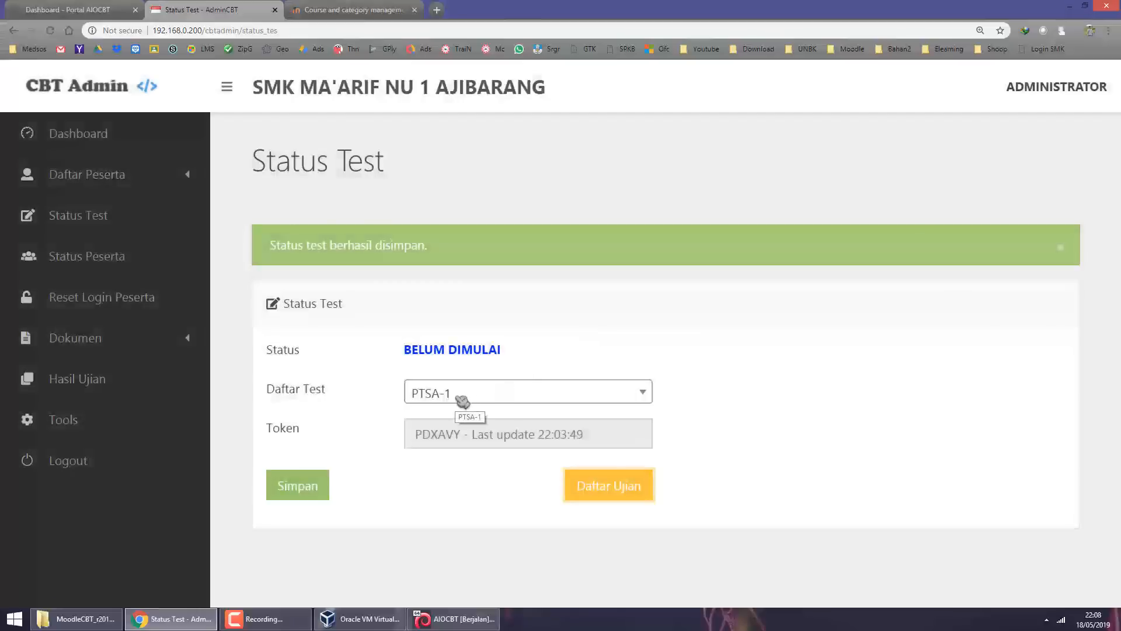
Switch off MATEMATIKA KELAS XI in the PTSA-1 exam list and save the list.
left_click(614, 487)
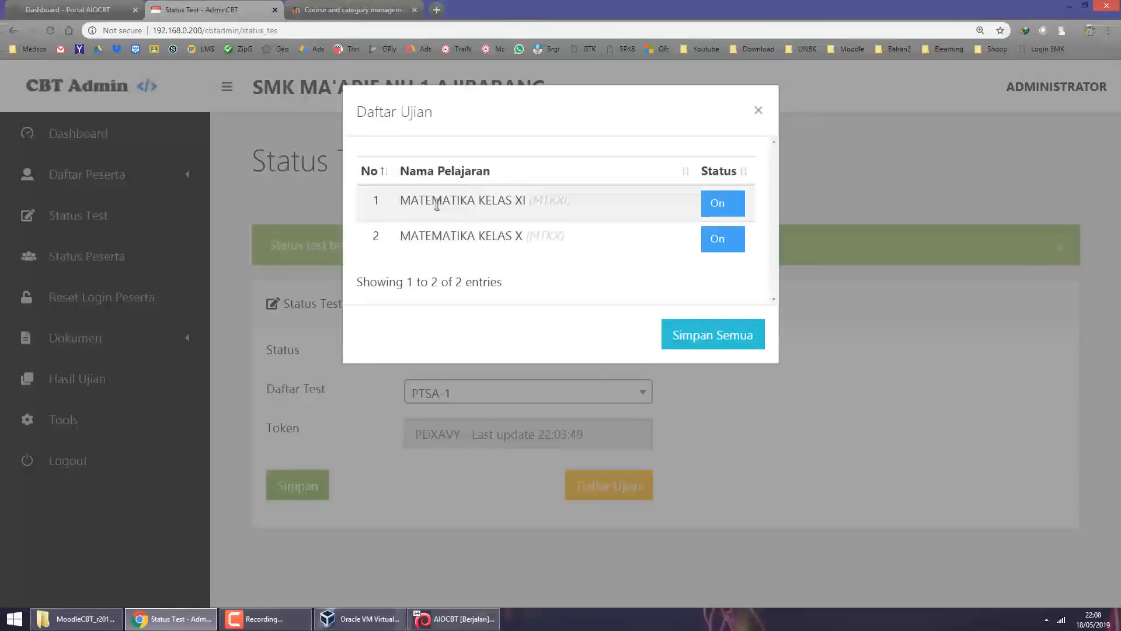
left_click_drag(425, 200, 567, 197)
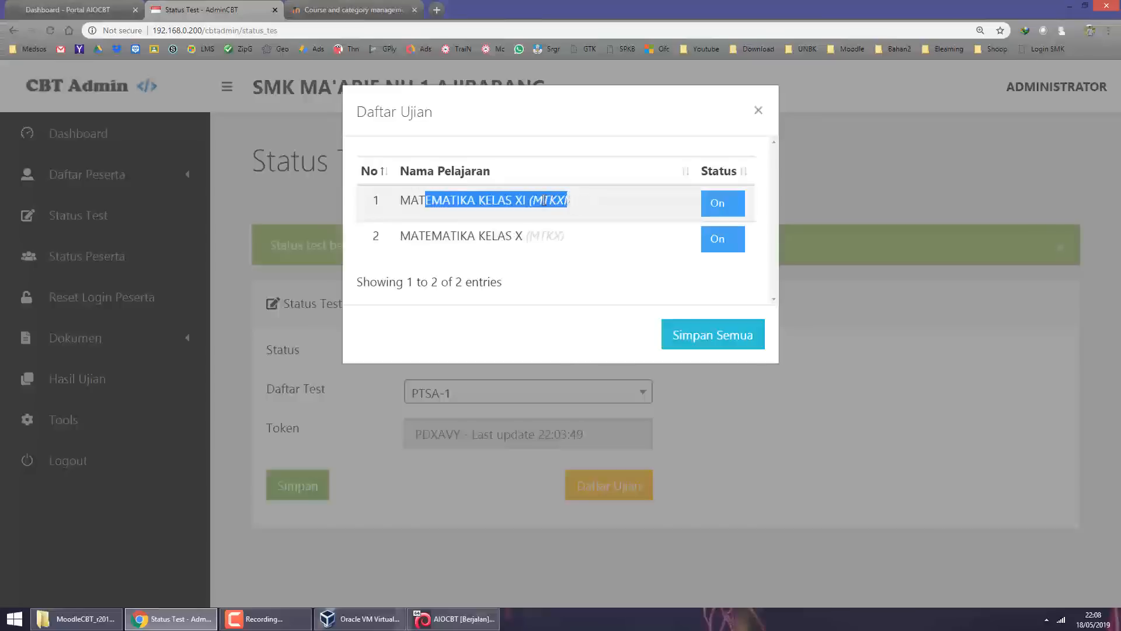
left_click_drag(402, 199, 606, 208)
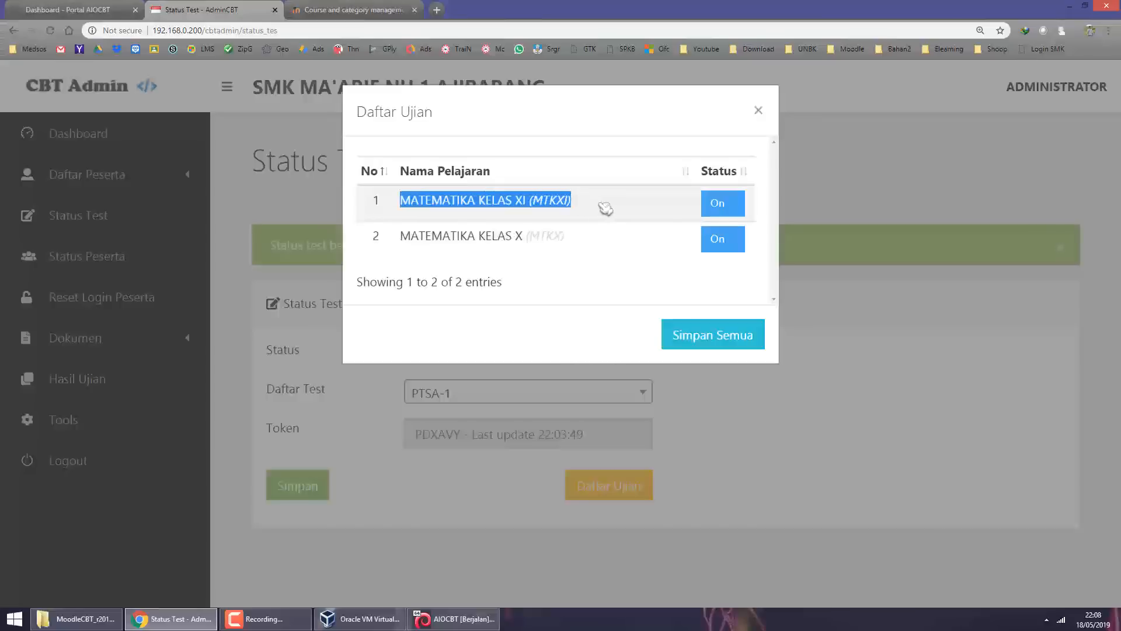
left_click(724, 206)
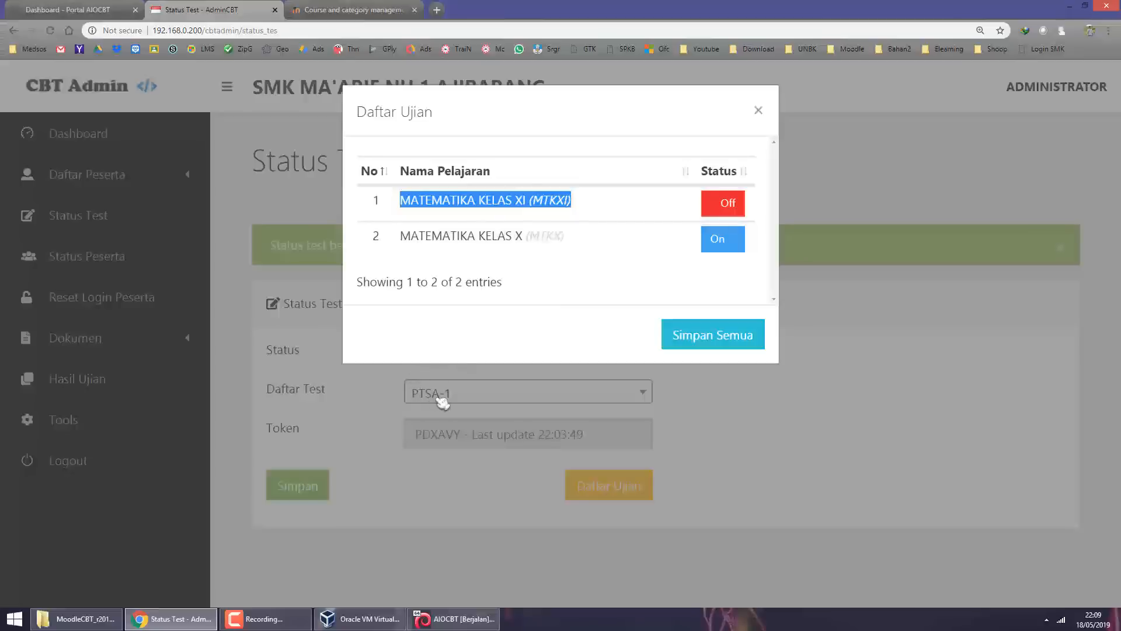
left_click(716, 336)
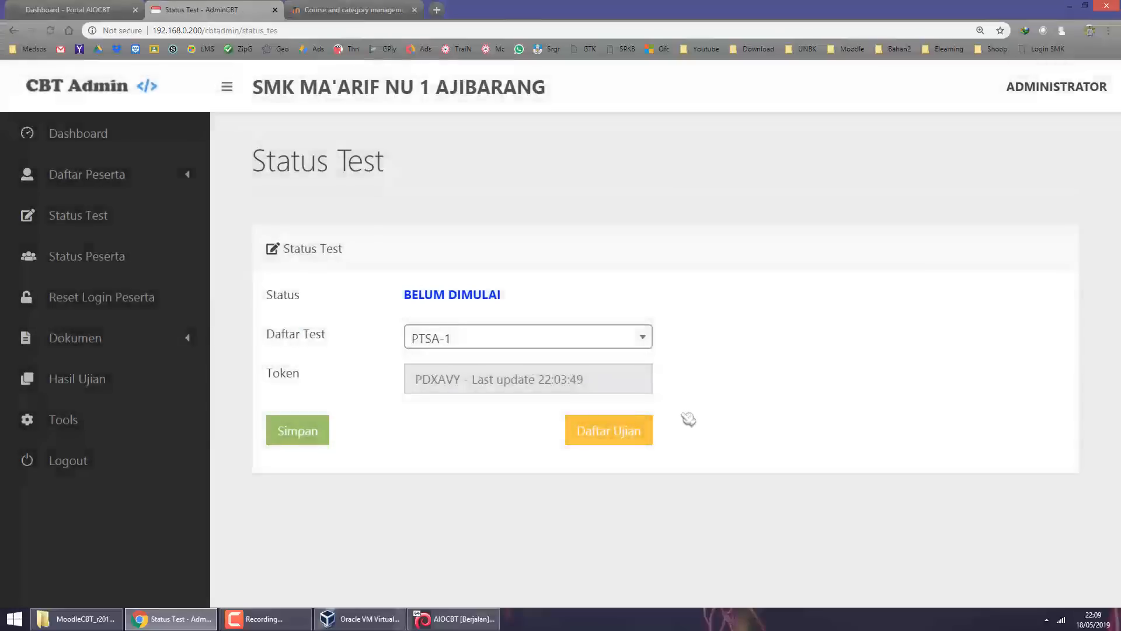
Reopen the PTSA-1 exam list, switch MATEMATIKA KELAS XI back on, and save the list.
left_click(609, 430)
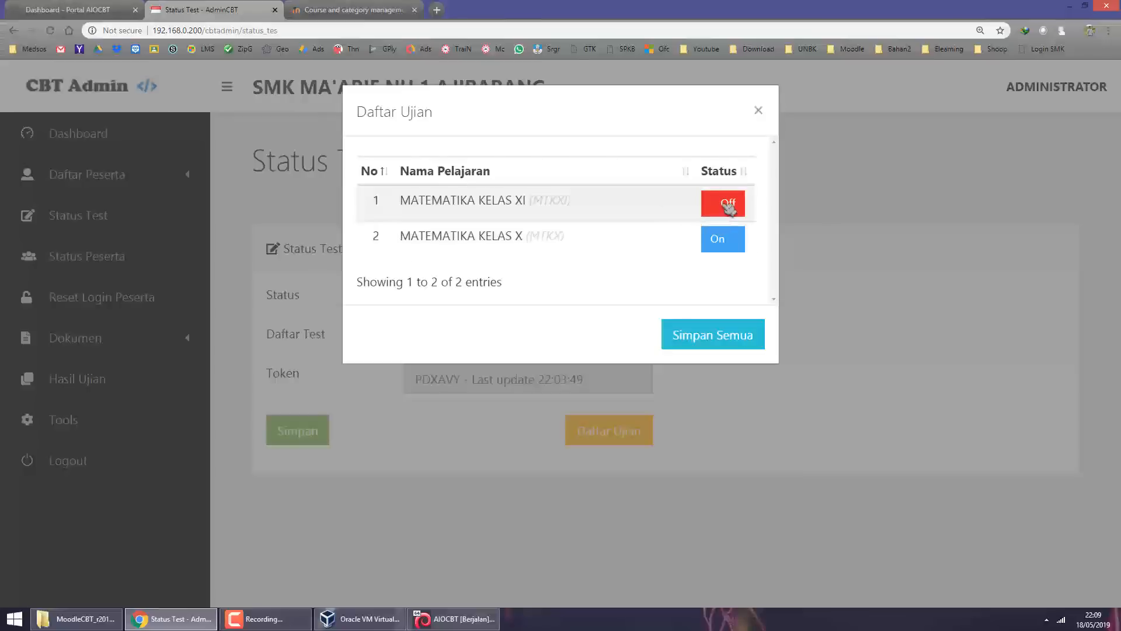
left_click(720, 211)
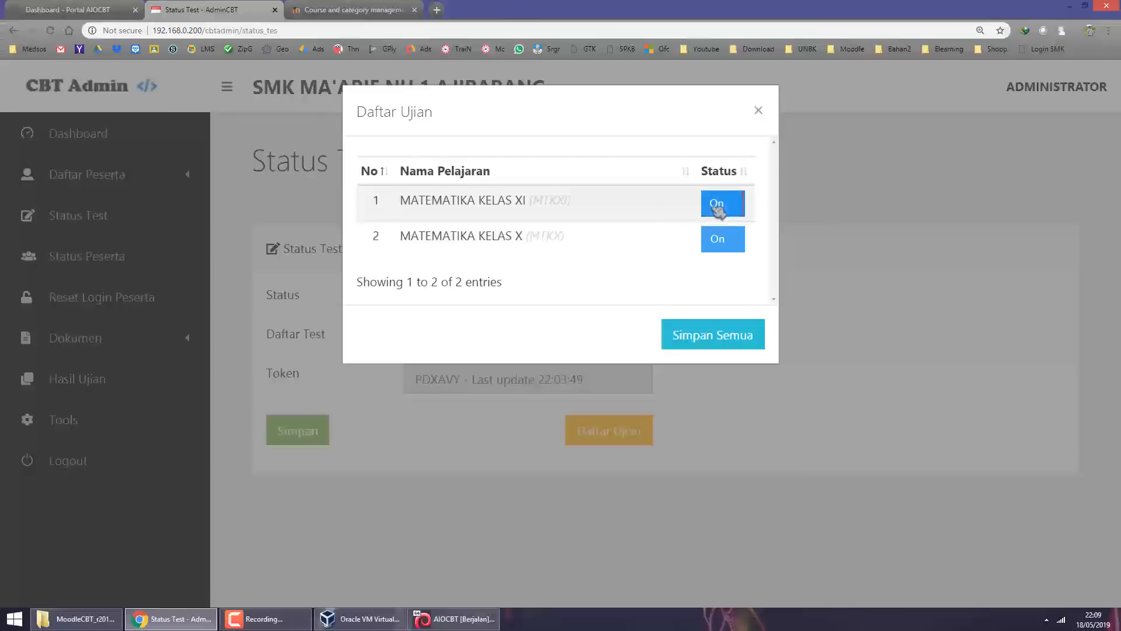
left_click(710, 334)
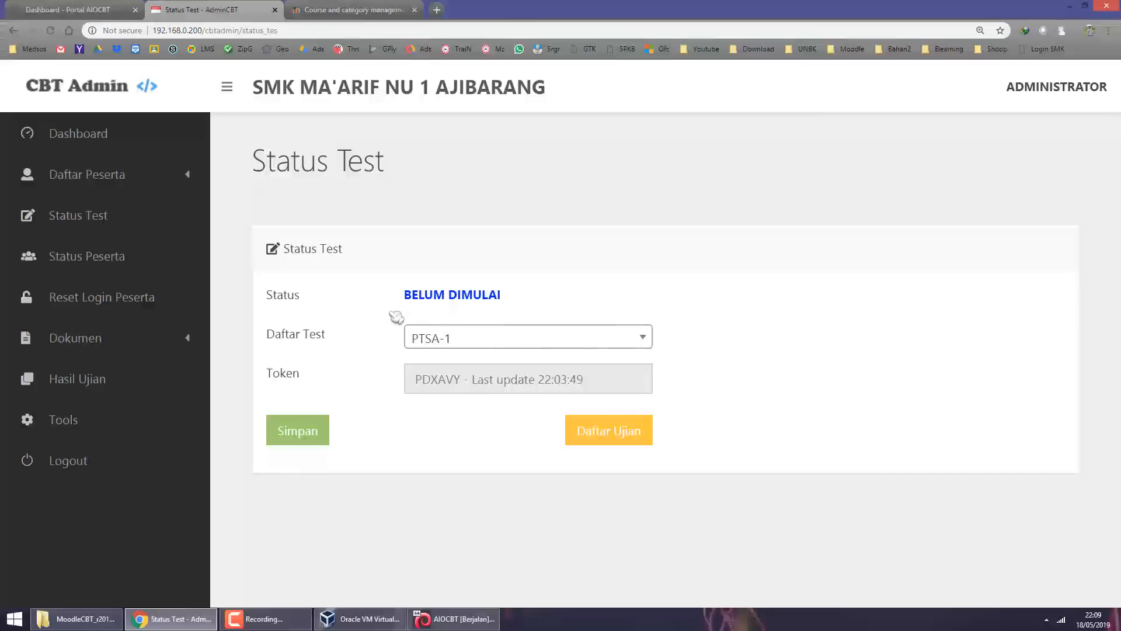
Close the Moodle course and category management page and open the CBT Admin dashboard.
left_click(349, 10)
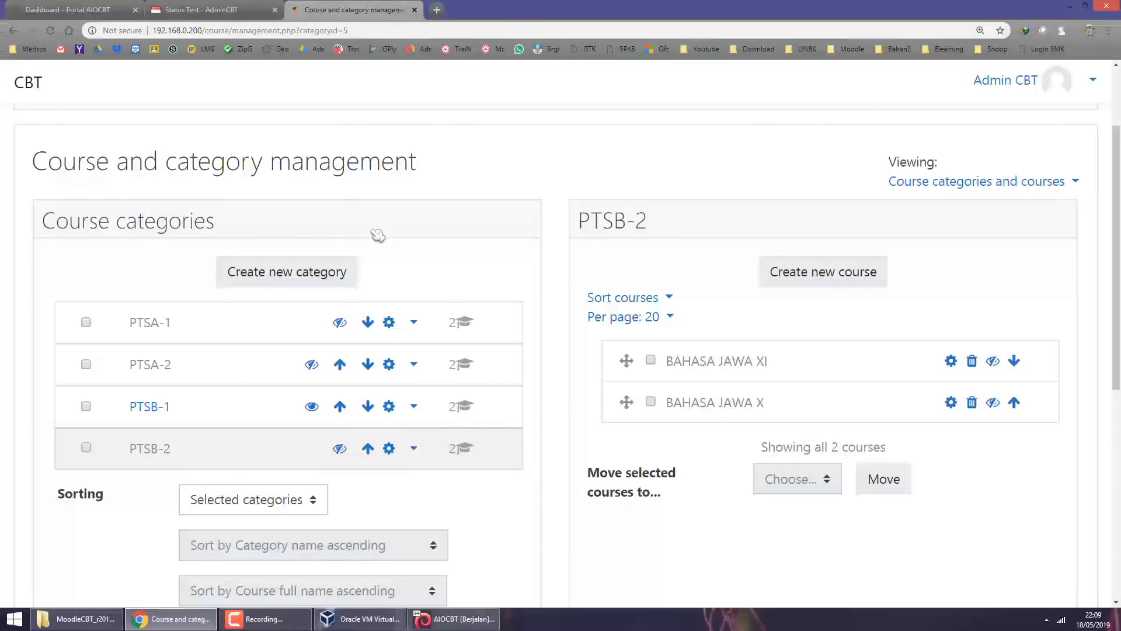
left_click(230, 8)
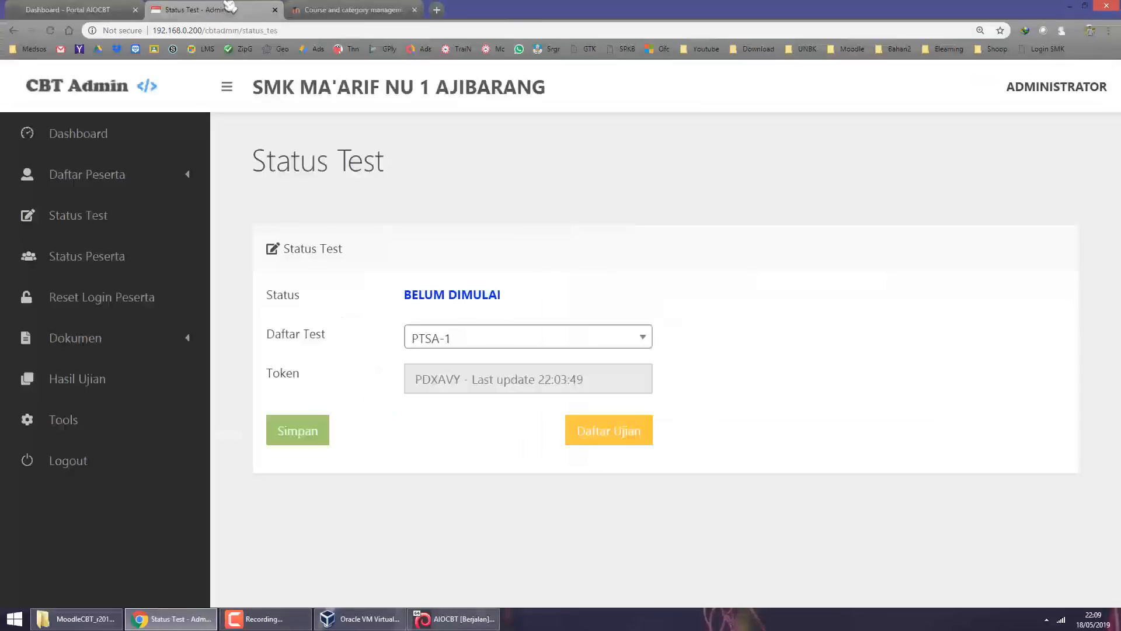
left_click(349, 16)
left_click(415, 10)
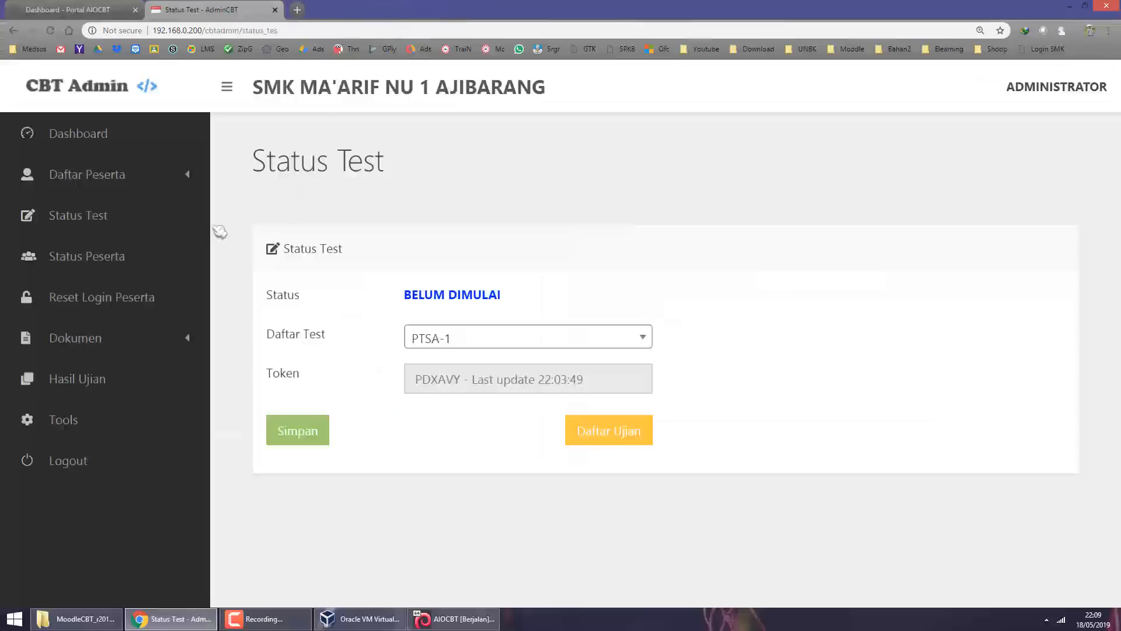
left_click(170, 182)
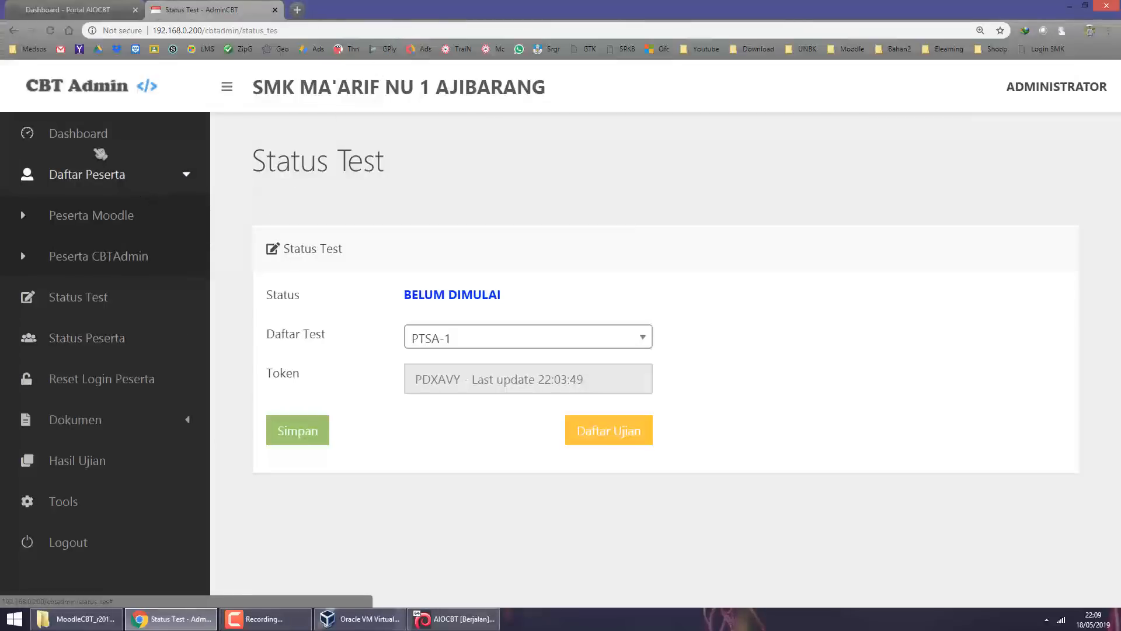
left_click(90, 135)
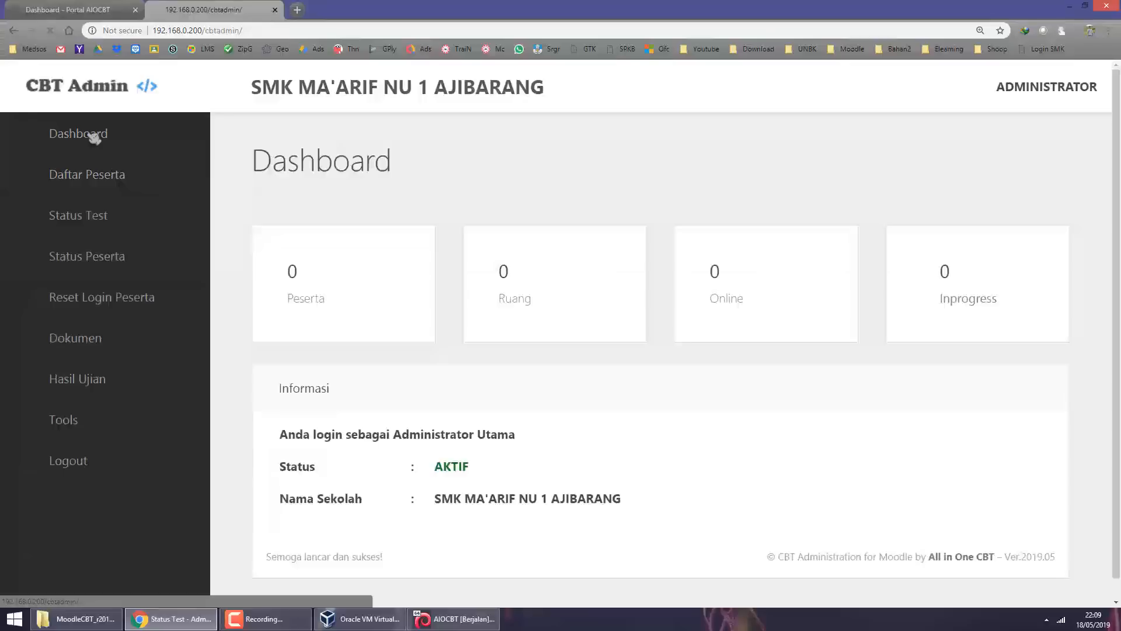
View the Moodle participant list and the CBTAdmin participant list, checking the Grup Sesi column of the latter.
left_click(119, 186)
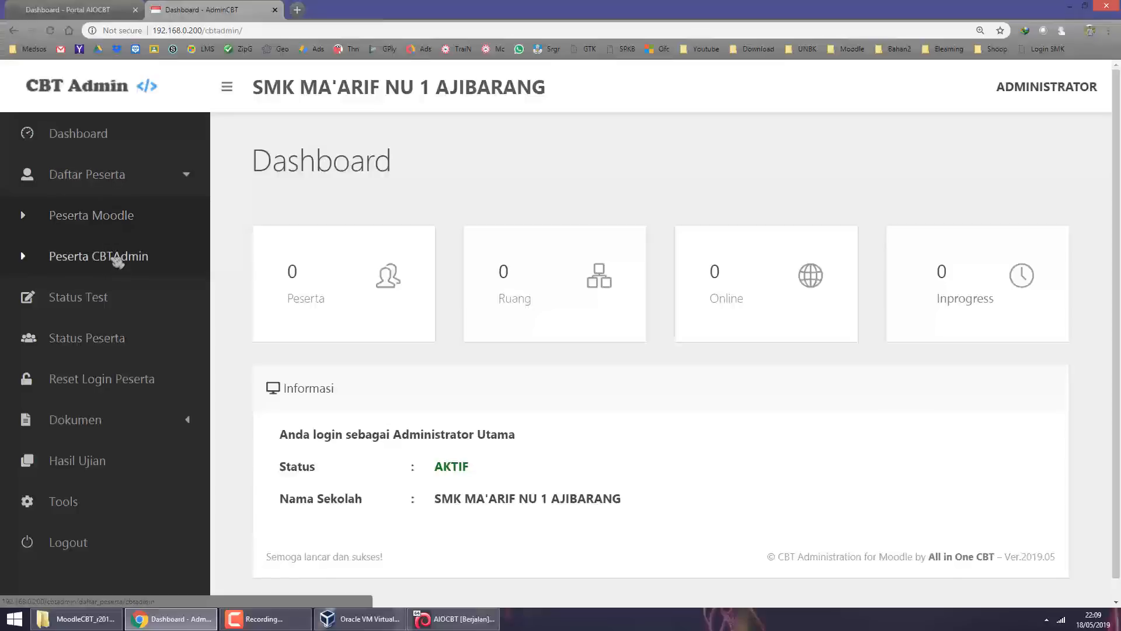
left_click(117, 258)
left_click(109, 219)
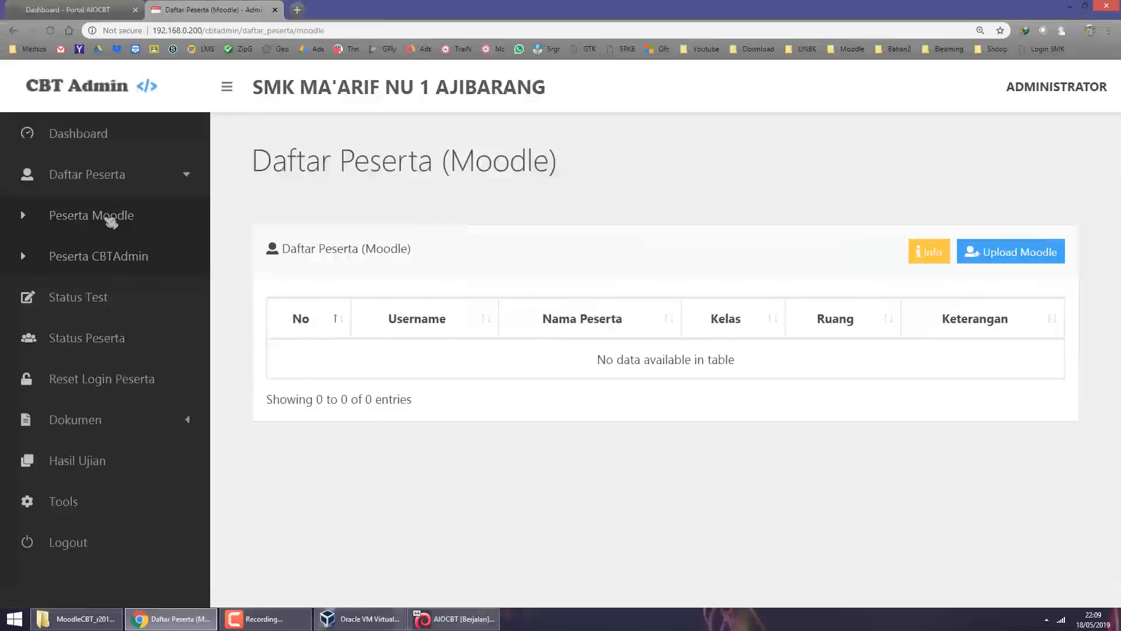
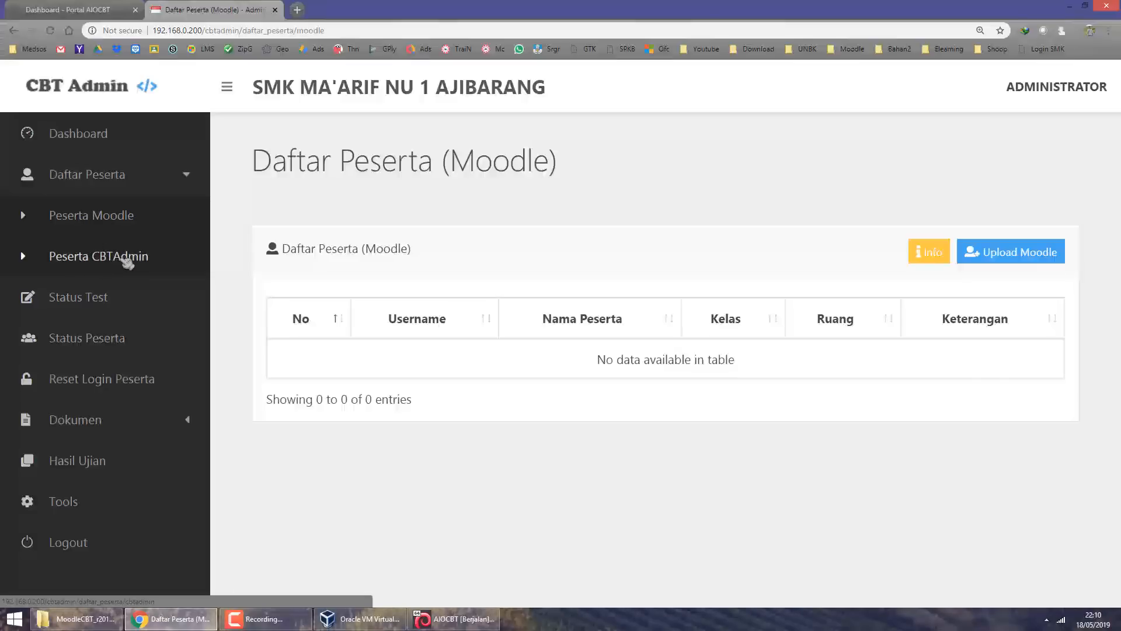
left_click(126, 258)
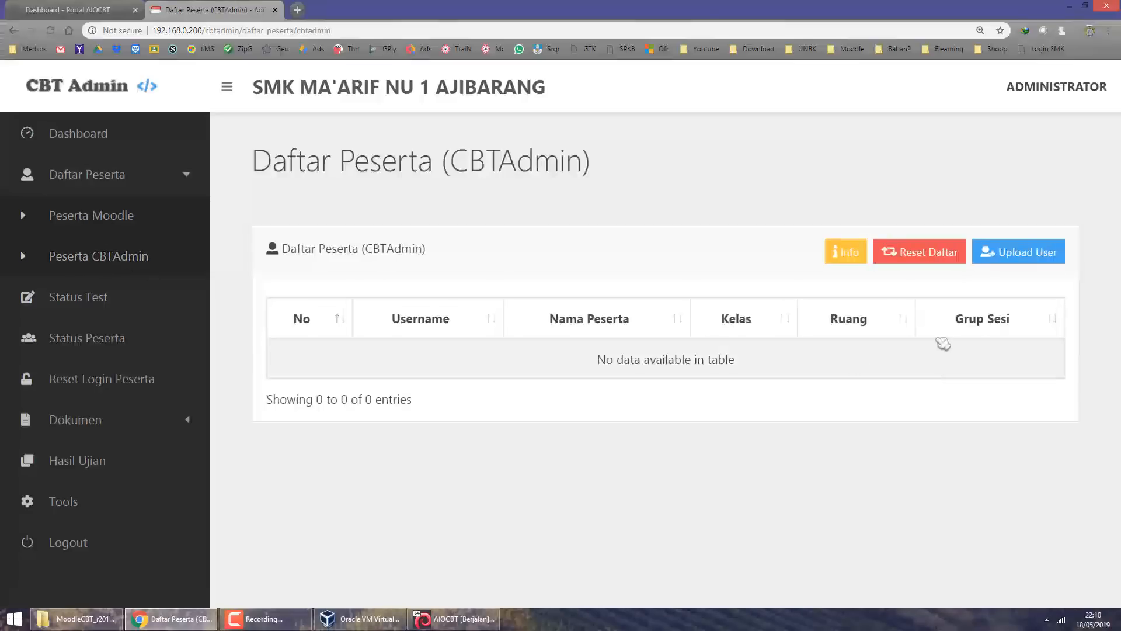
left_click(970, 323)
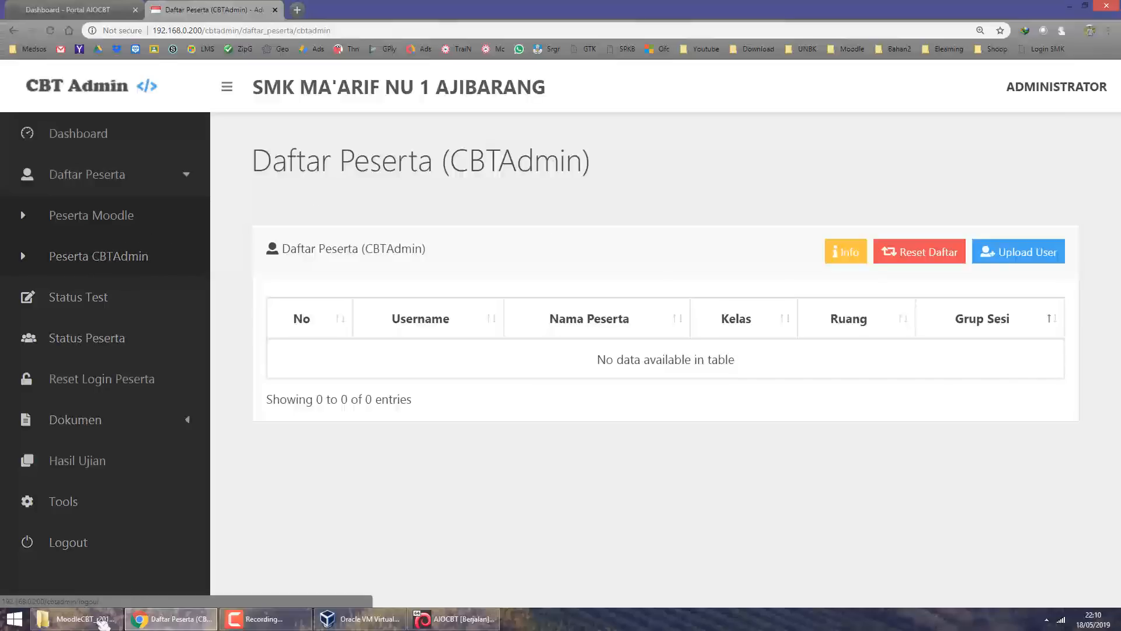
Open UPLOAD DB SISWA 2019.csv from the MoodleCBT_r201905 folder in Excel and fit columns A to K to their contents.
left_click(103, 624)
left_click(360, 366)
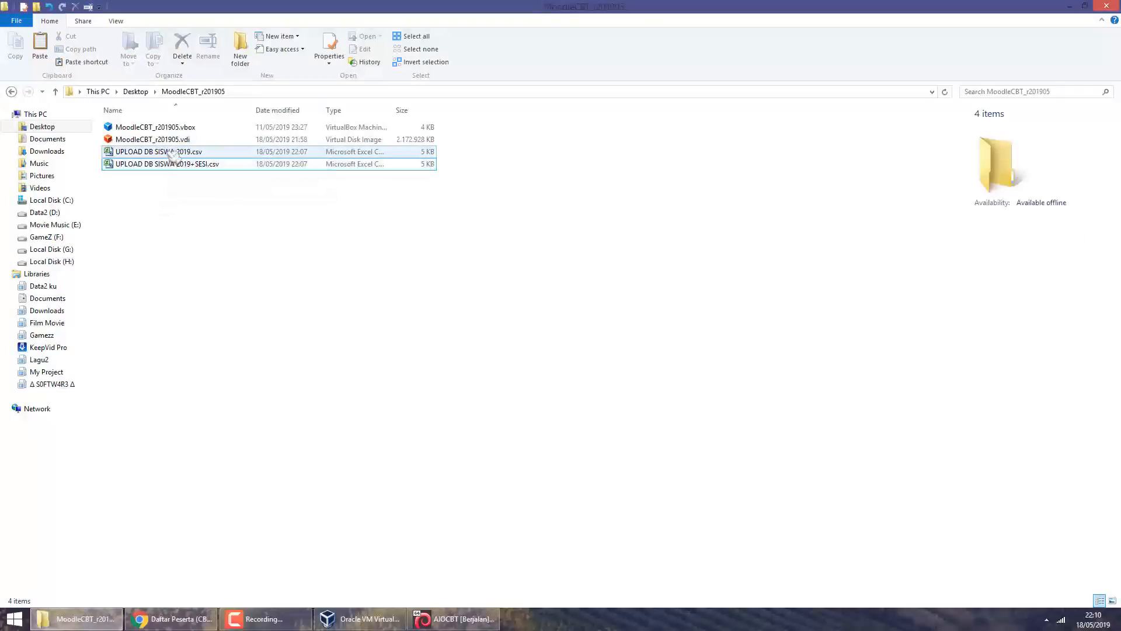
left_click(186, 153)
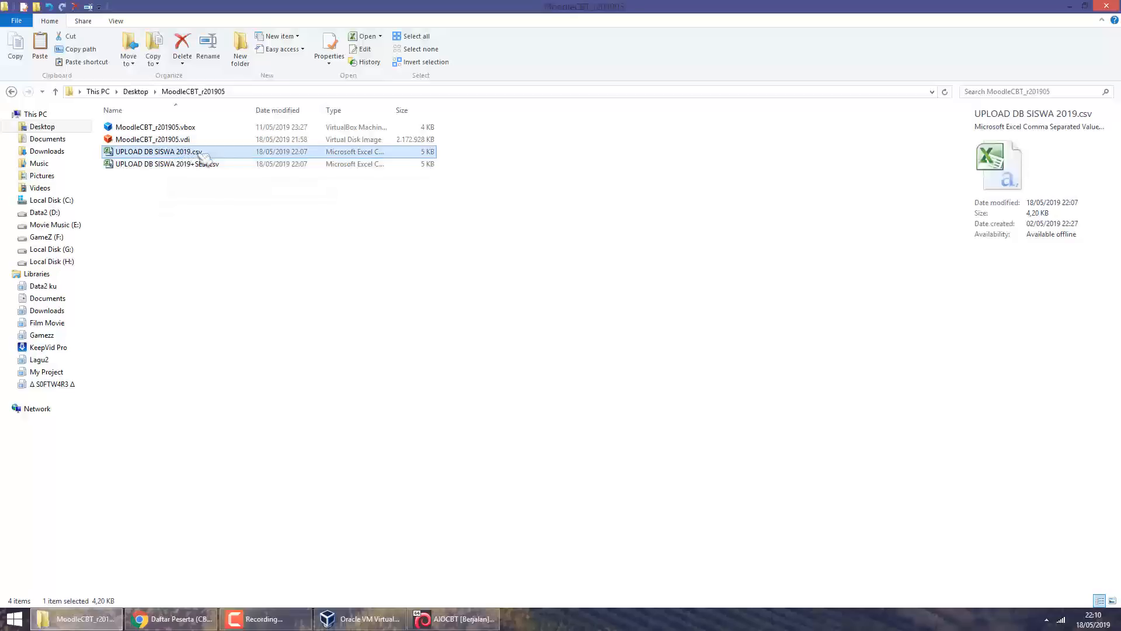
left_click(191, 164)
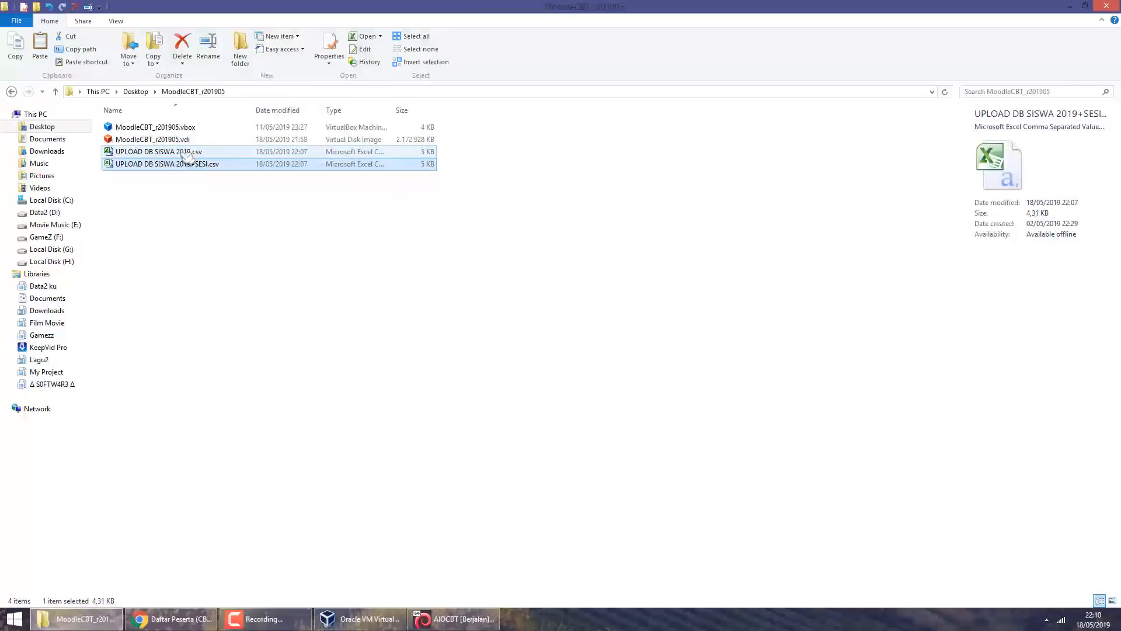
double_click(187, 153)
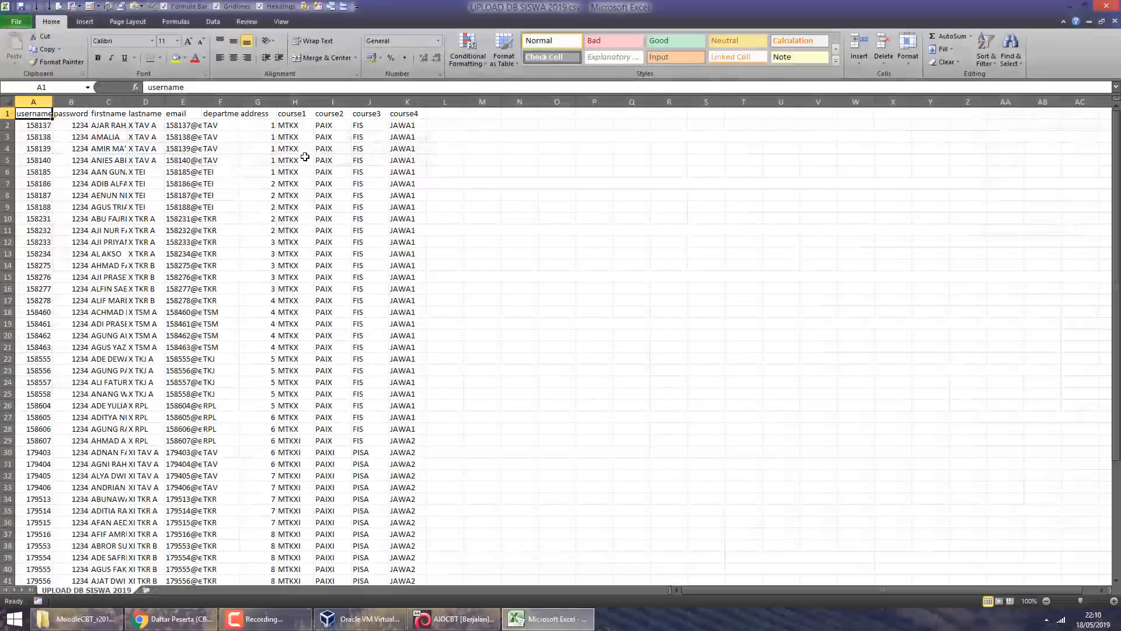
left_click_drag(34, 102, 425, 102)
double_click(425, 103)
left_click(331, 195)
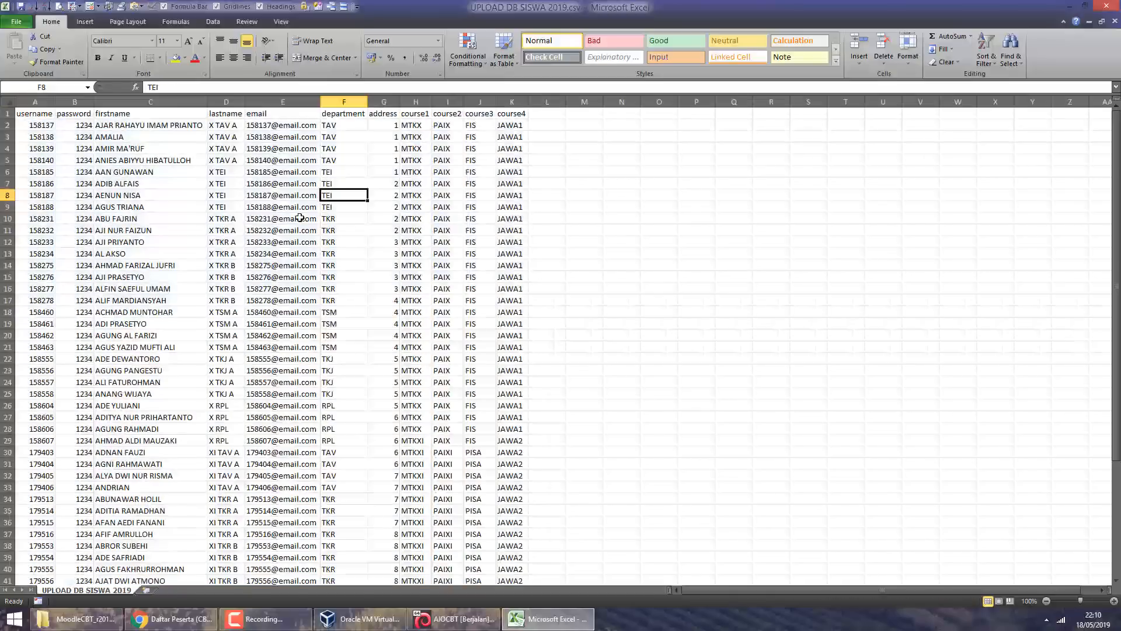
Open UPLOAD DB SISWA 2019+SESI.csv from the same folder and fit columns A to L to their contents.
left_click(111, 617)
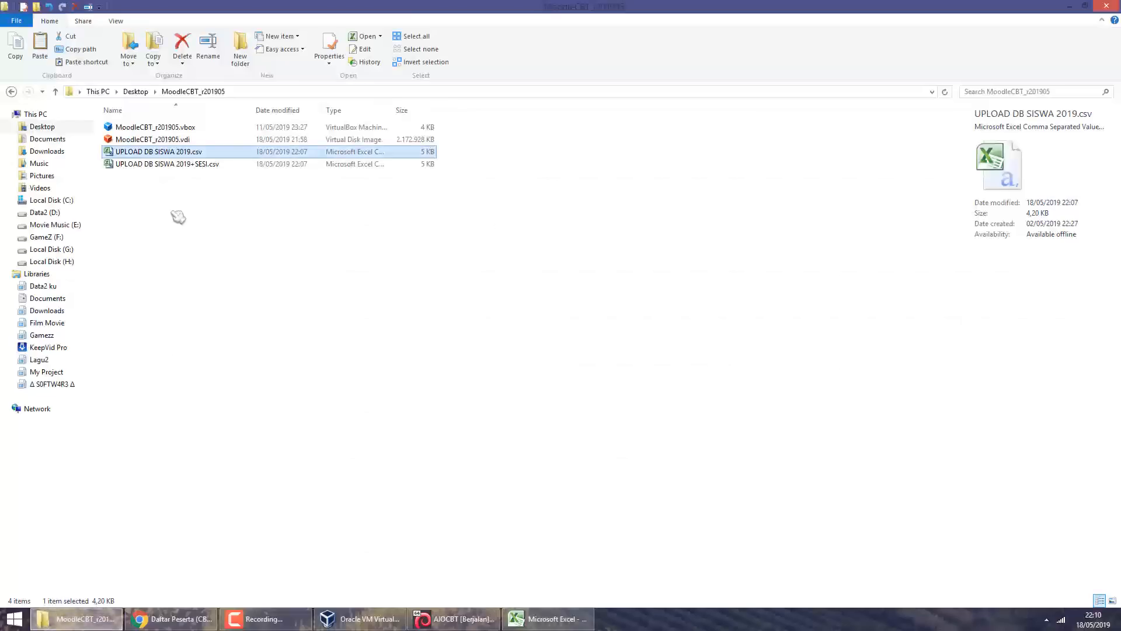
left_click(168, 164)
double_click(167, 164)
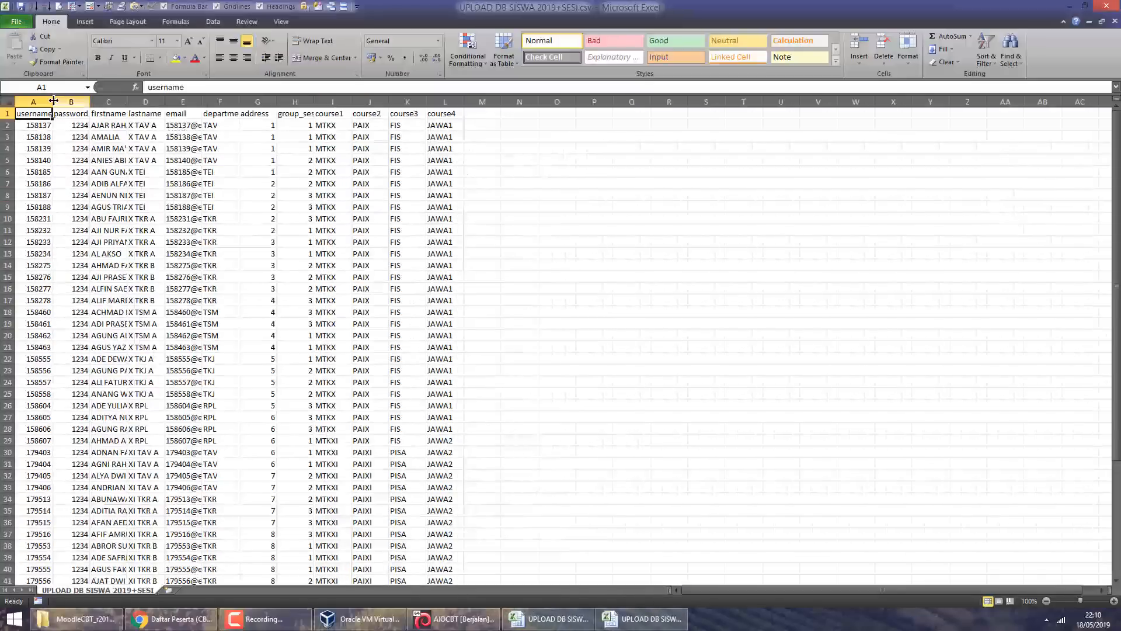
left_click_drag(34, 101, 440, 104)
double_click(463, 102)
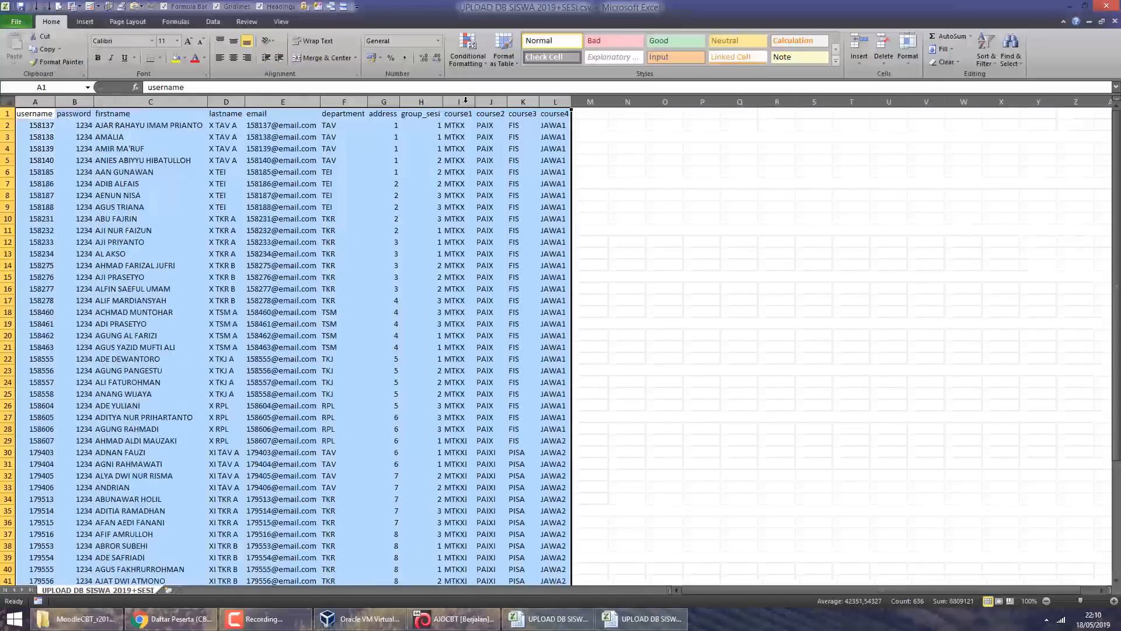
left_click(343, 172)
Arrange the two open CSV workbooks horizontally and compare their columns, starting from the first username in the SESI file.
left_click(280, 21)
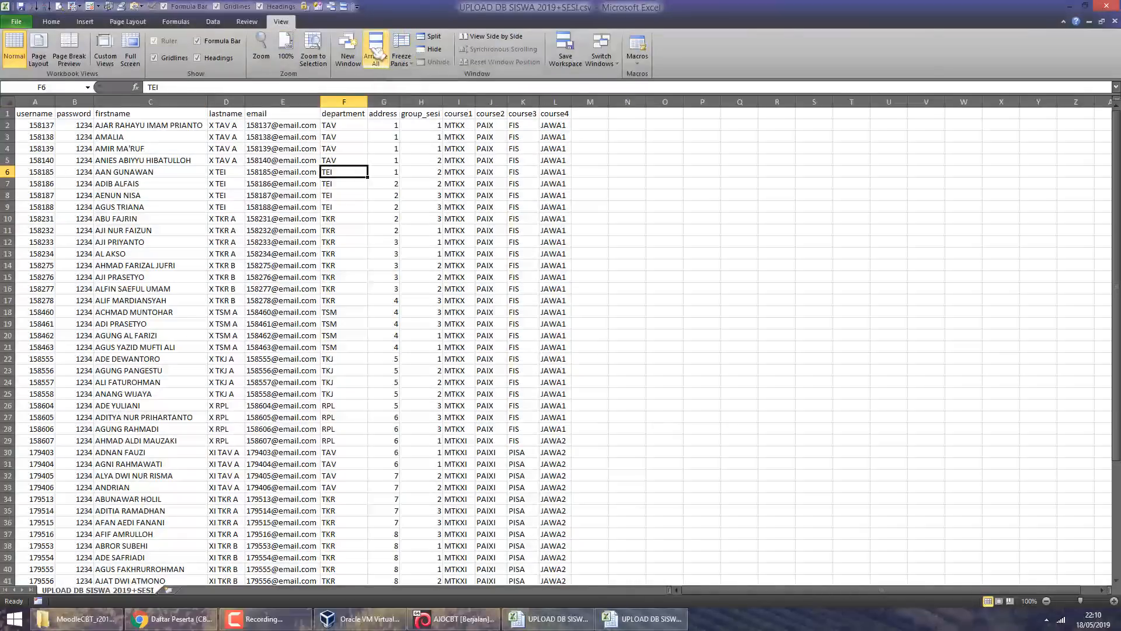
left_click(375, 53)
left_click(435, 235)
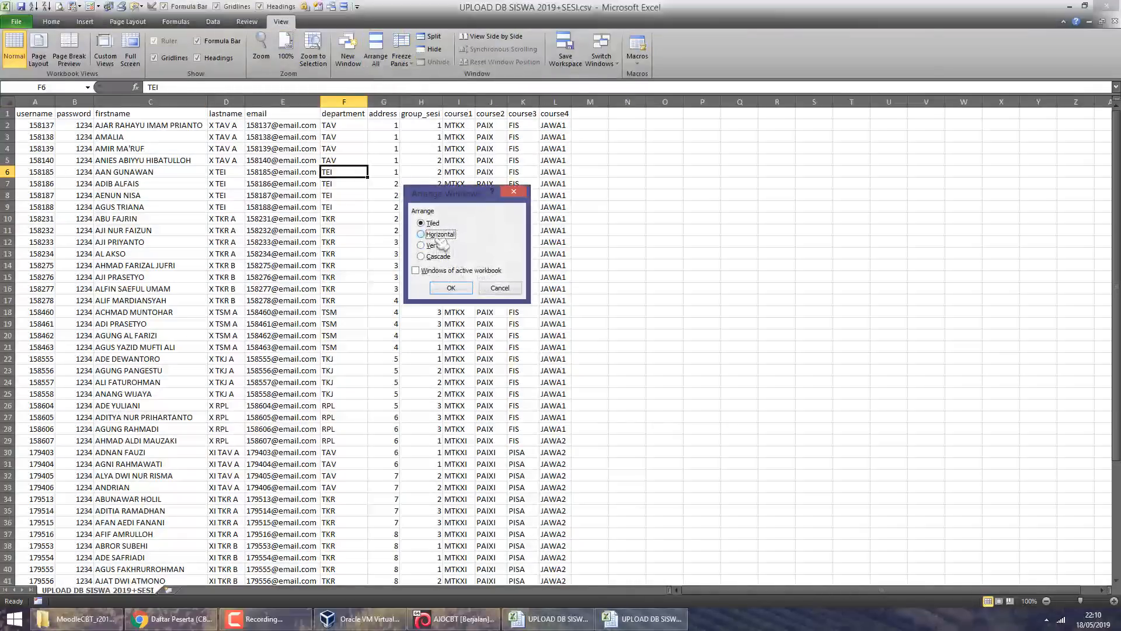
left_click(451, 288)
left_click(329, 229)
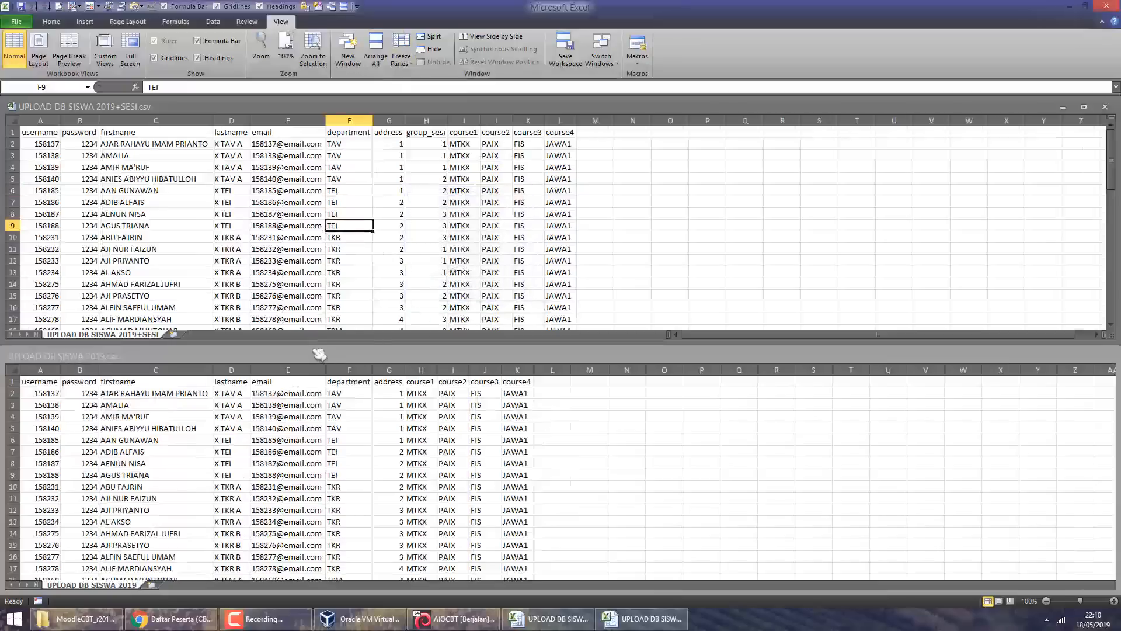
left_click(49, 144)
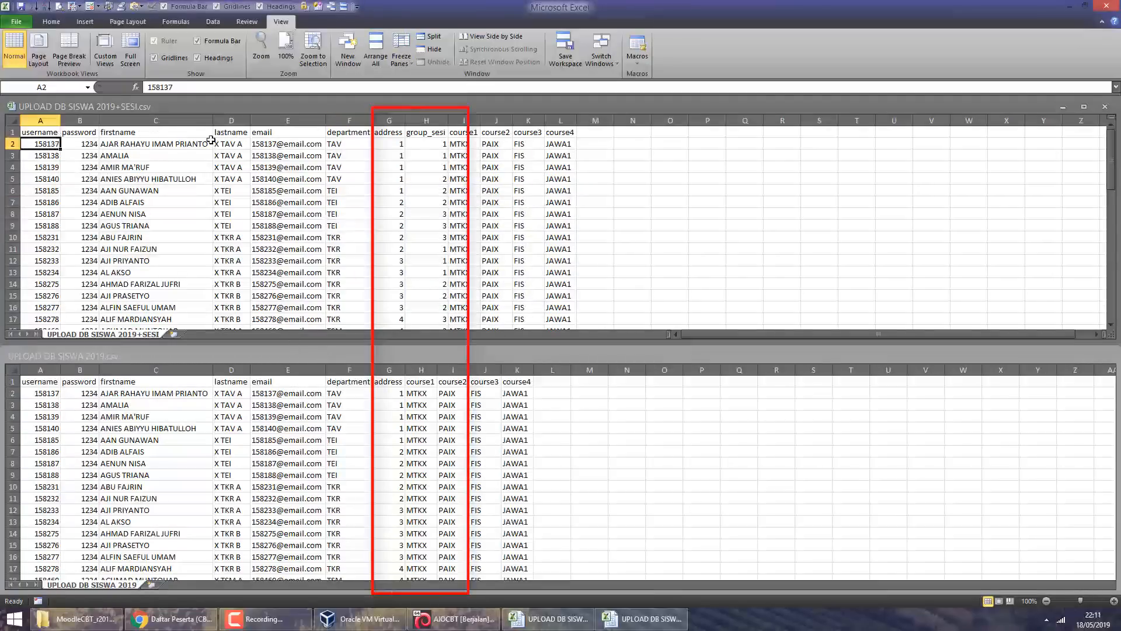
Compare the identity headers, group_sesi column and course1 values of the SESI workbook with the plain student workbook.
left_click_drag(52, 131, 239, 127)
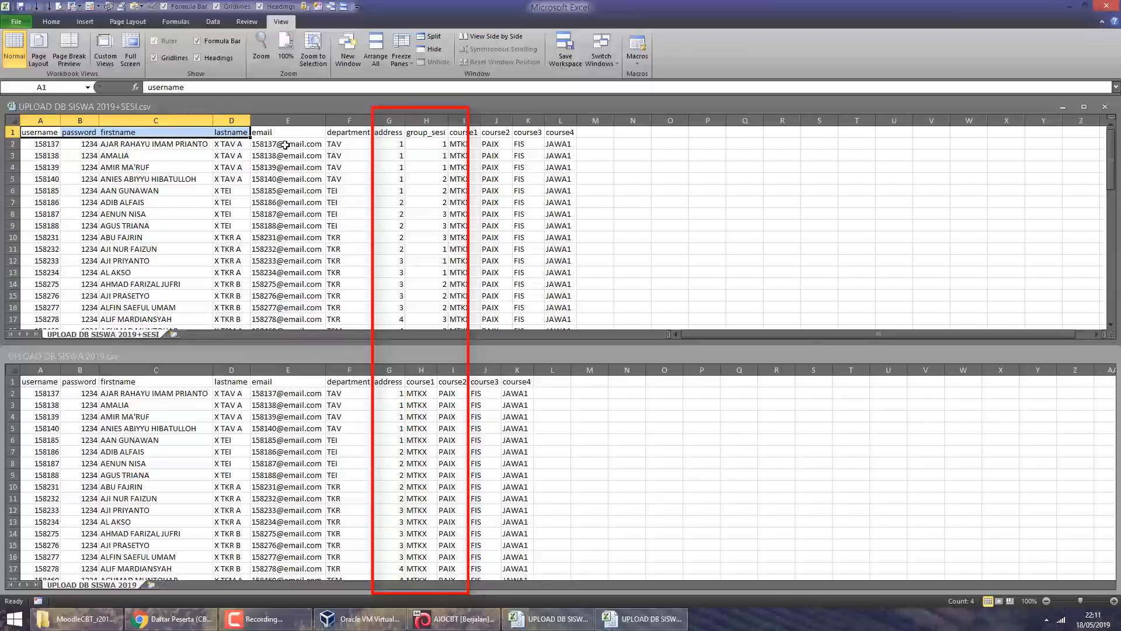
left_click(420, 121)
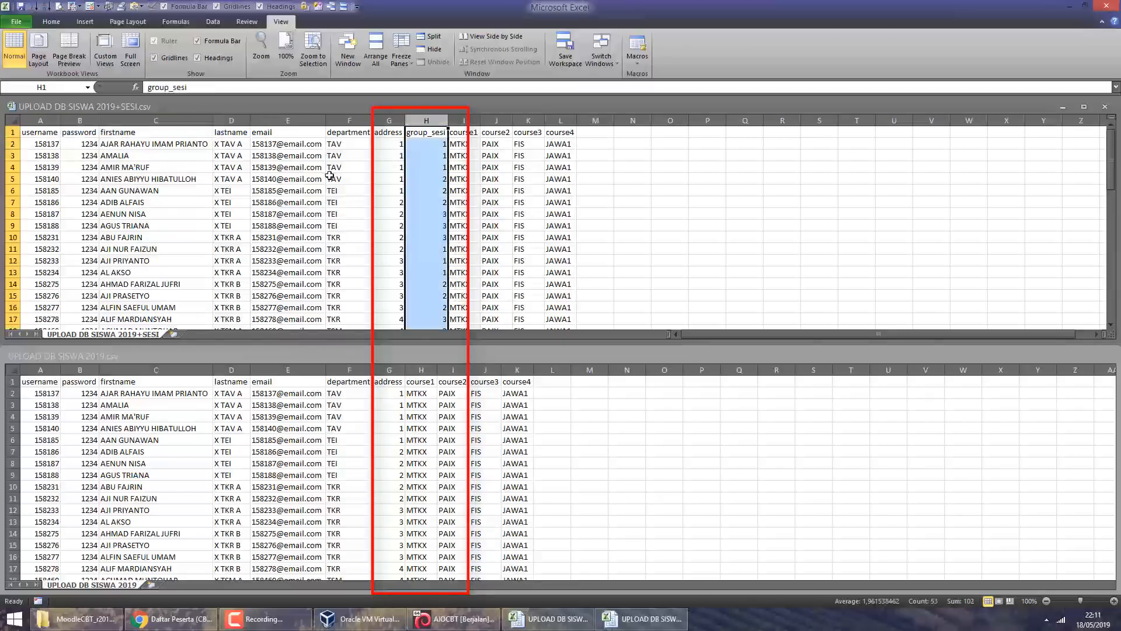
left_click(429, 133)
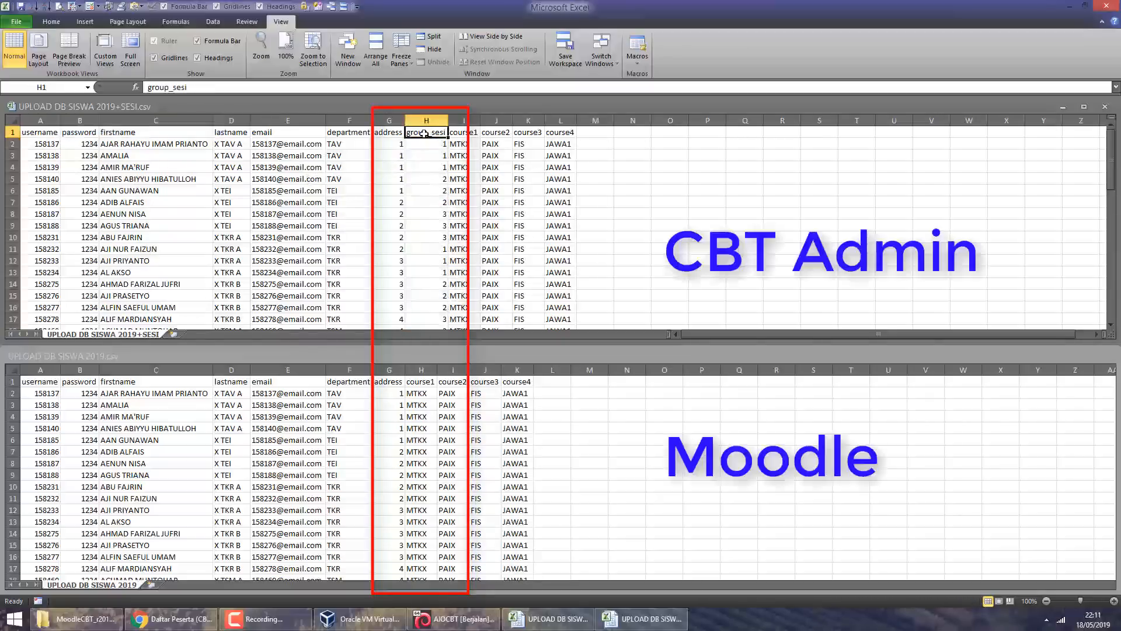
left_click_drag(424, 133, 421, 274)
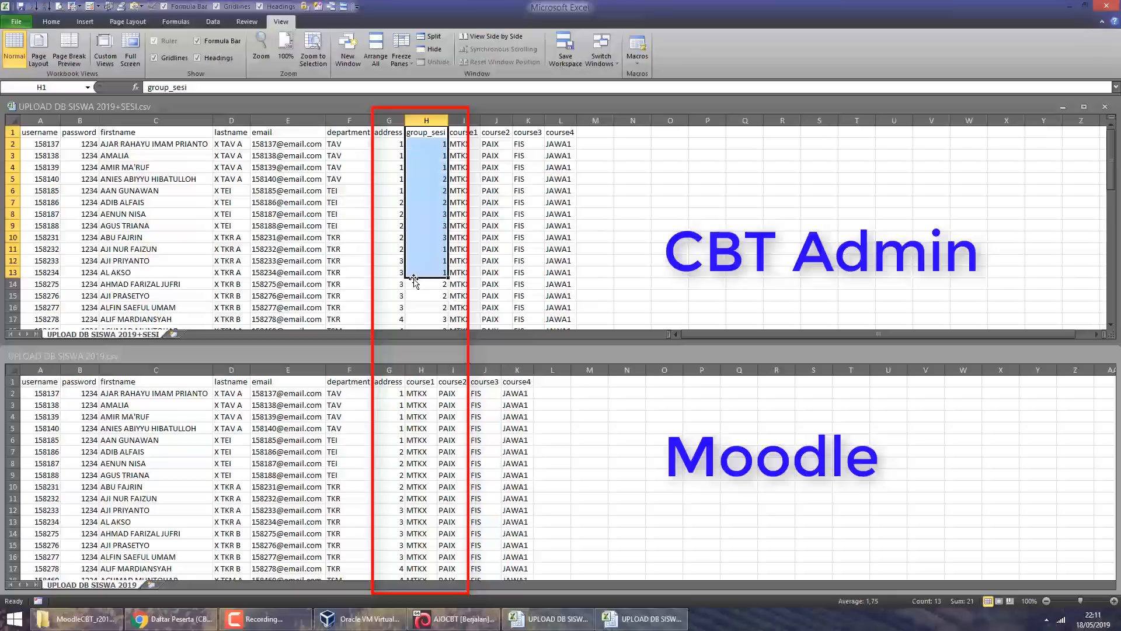
left_click(428, 121)
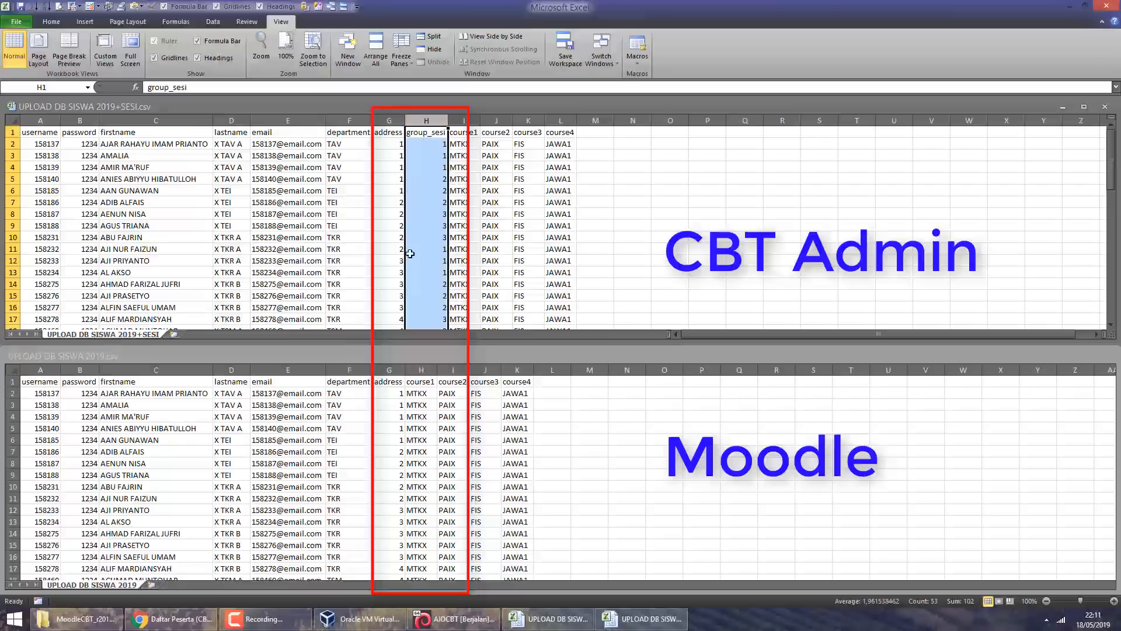
left_click(225, 431)
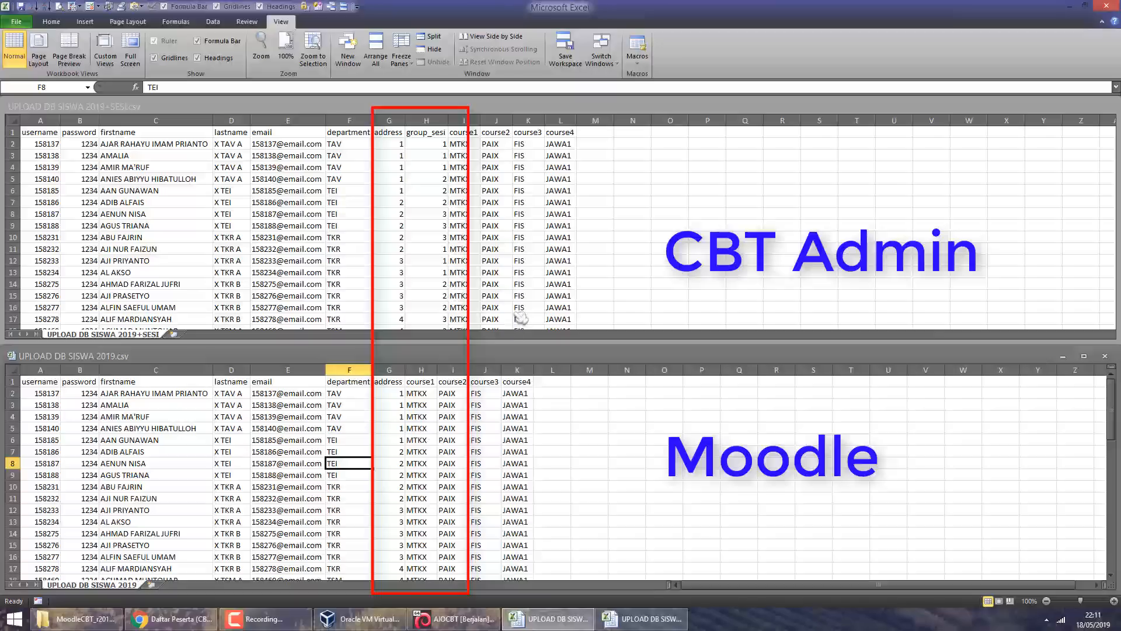
left_click(532, 245)
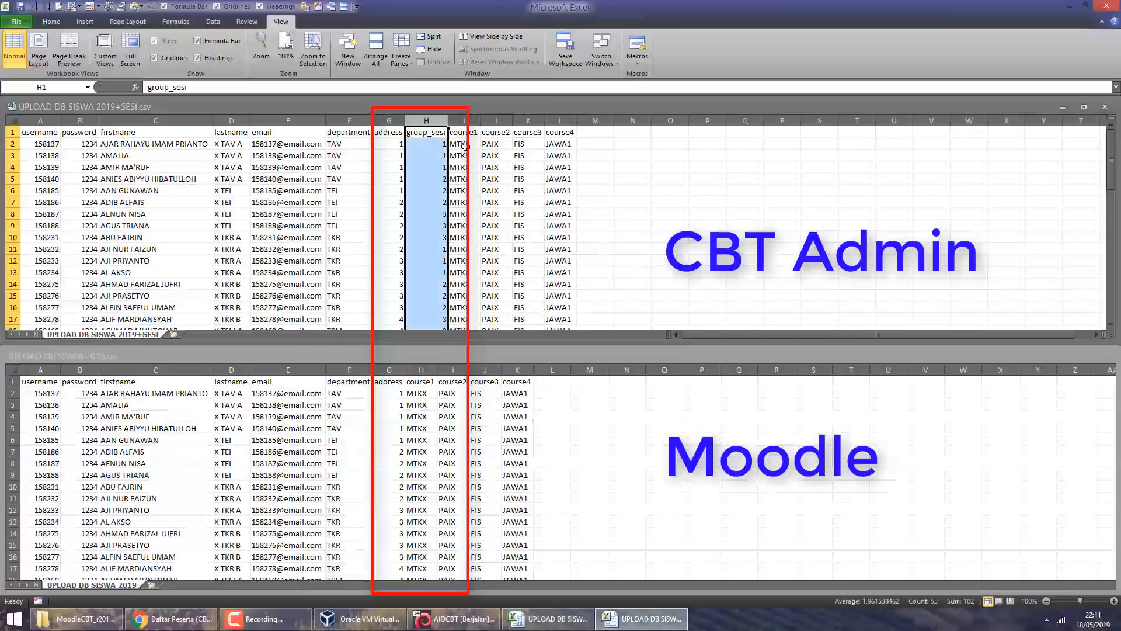
left_click_drag(465, 146, 457, 279)
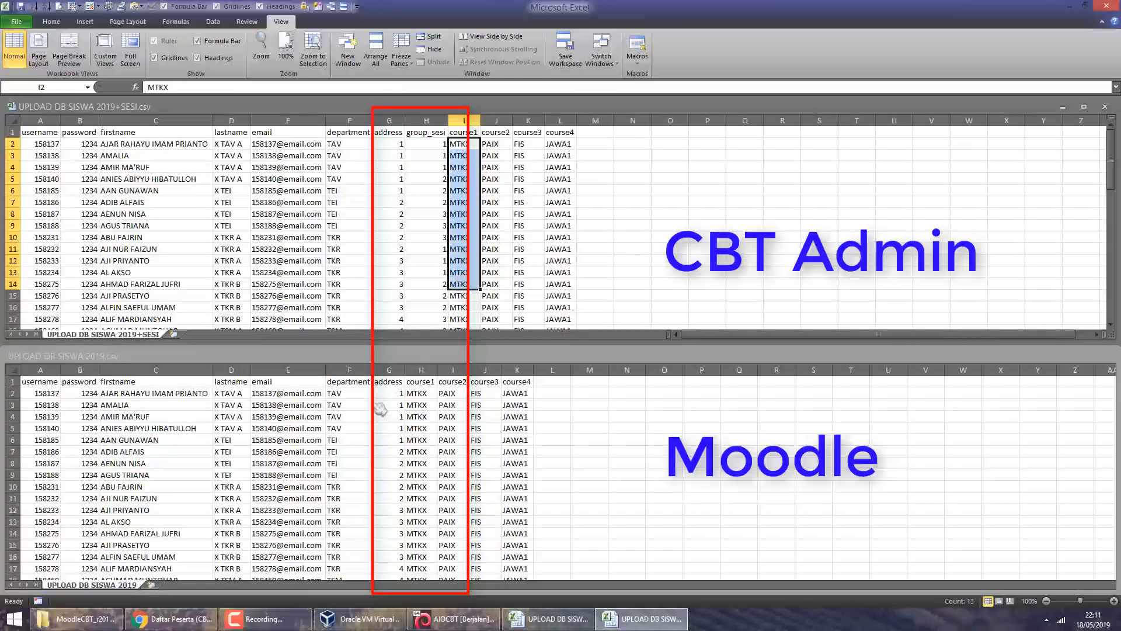
Switch to CBT Admin in Chrome and check the course codes in the PTSA-1 exam list against the CSV course values.
left_click(171, 619)
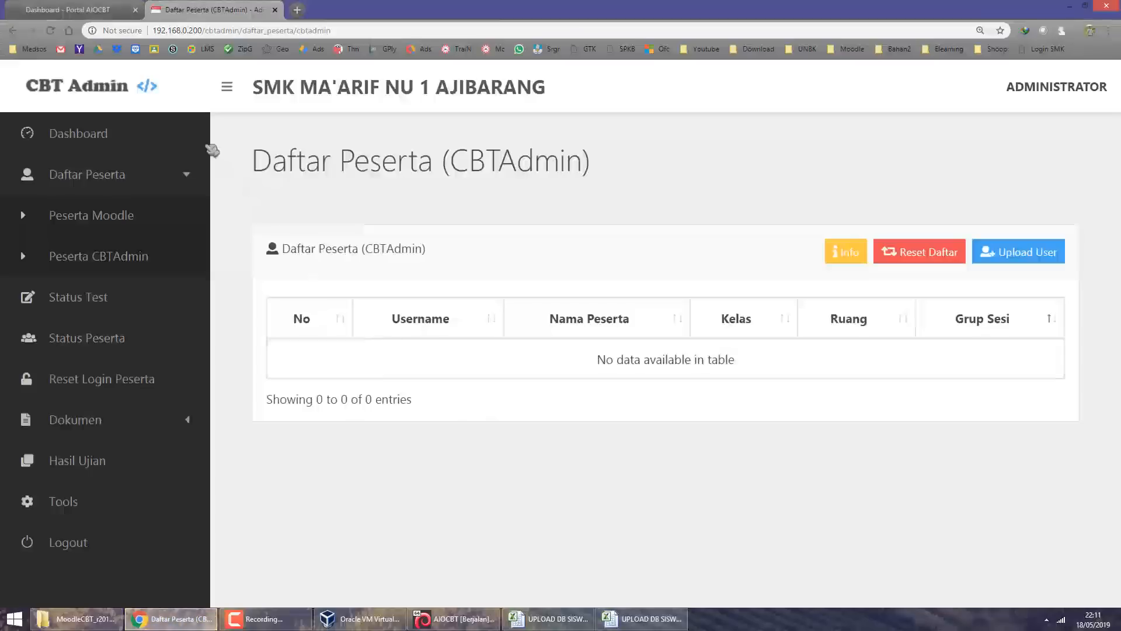
left_click(129, 328)
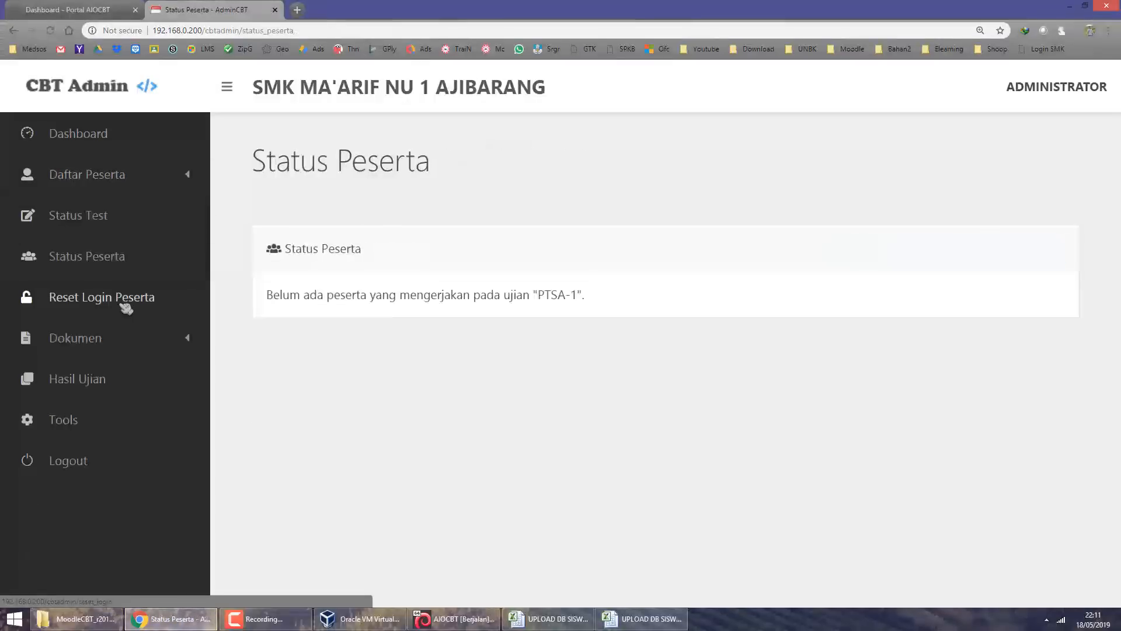
left_click(125, 305)
left_click(116, 221)
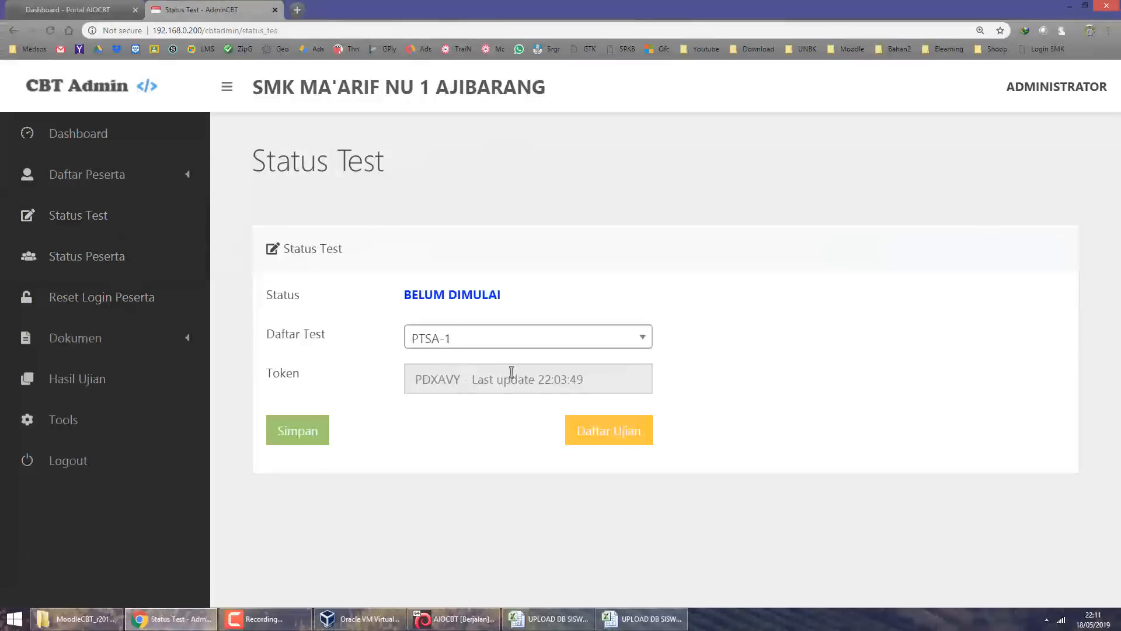
left_click(610, 430)
left_click_drag(401, 202, 569, 202)
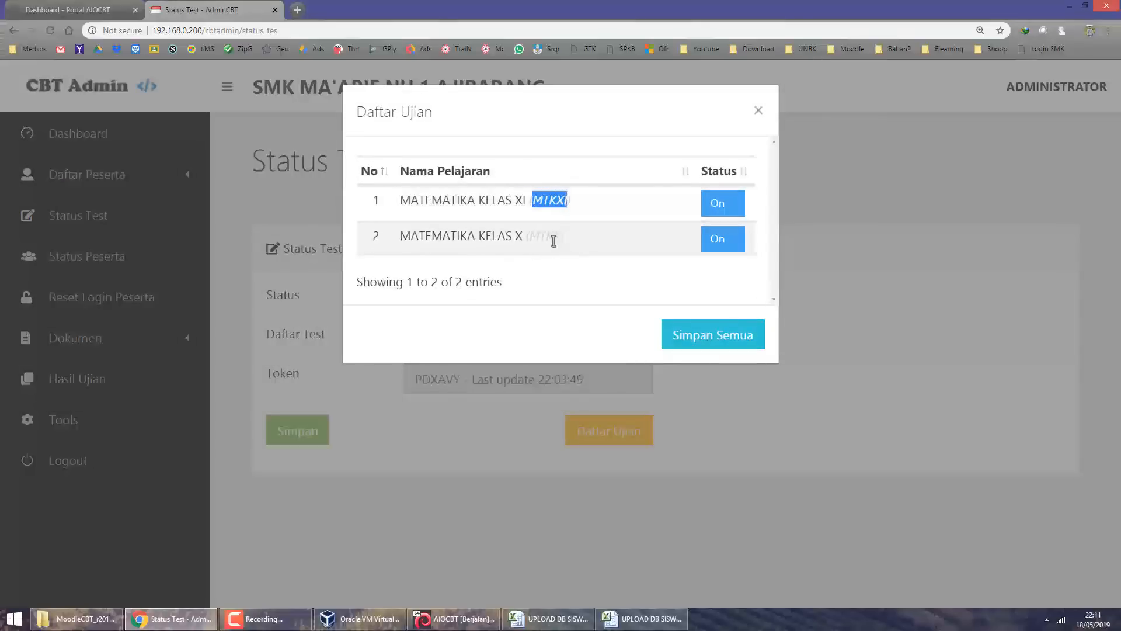
left_click_drag(529, 236, 564, 239)
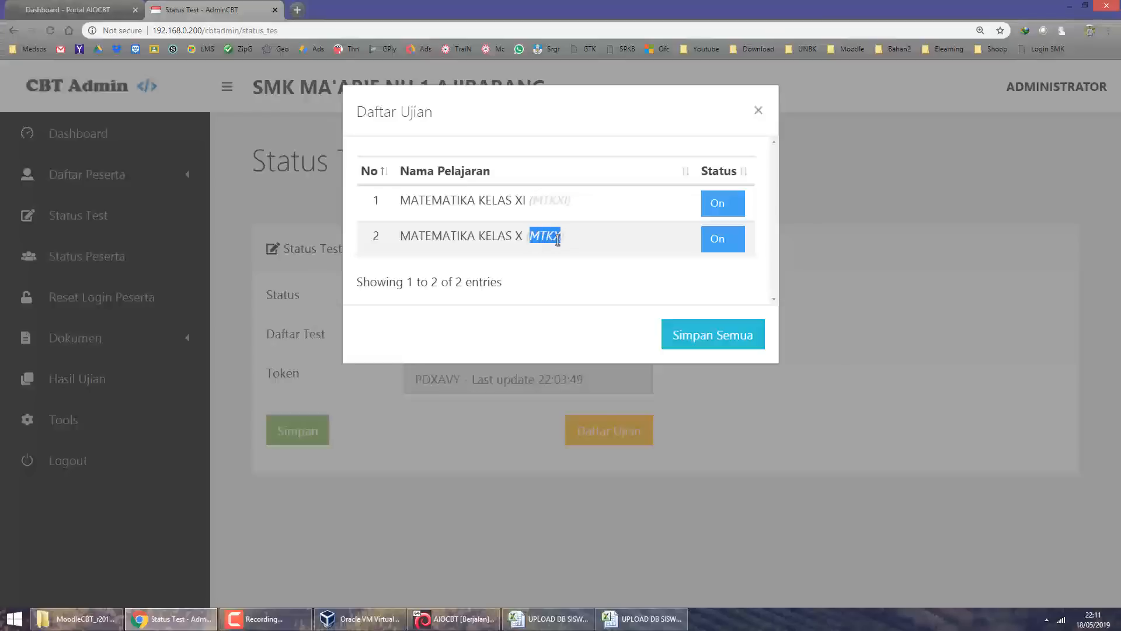
left_click(759, 111)
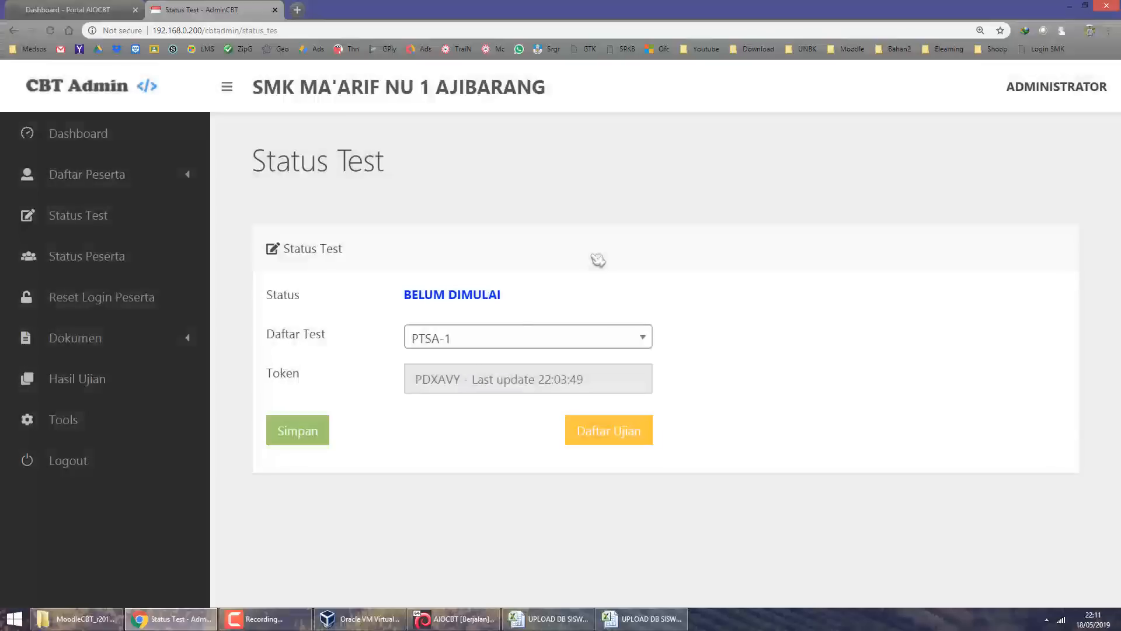
Return to Excel, close both student CSV workbooks without saving changes, and exit Excel.
left_click(642, 619)
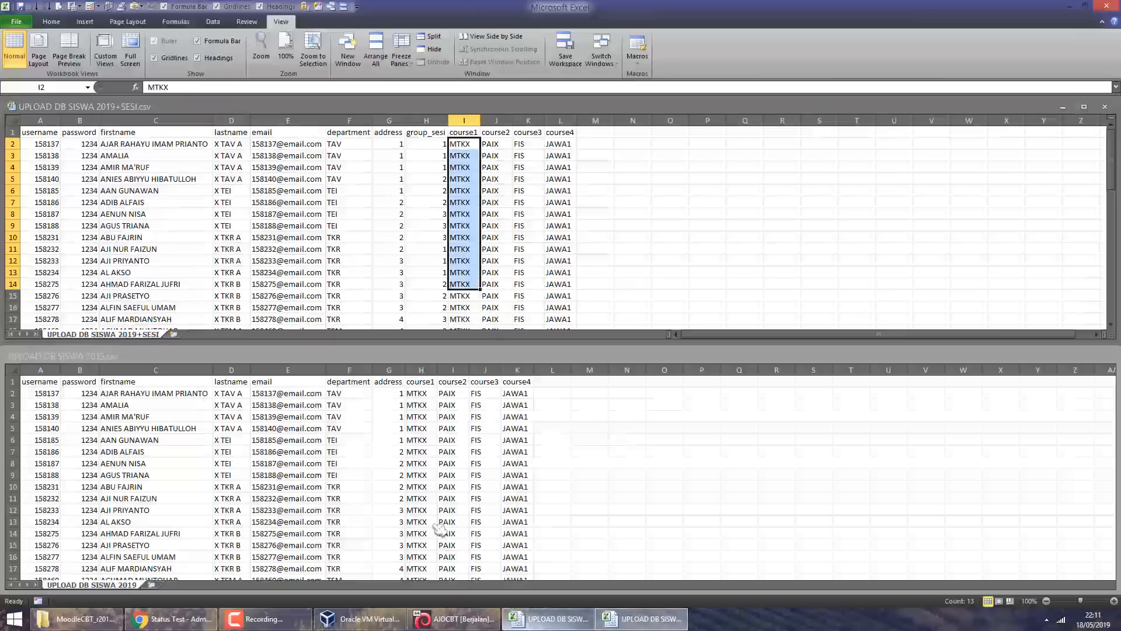
left_click(1107, 6)
left_click(561, 324)
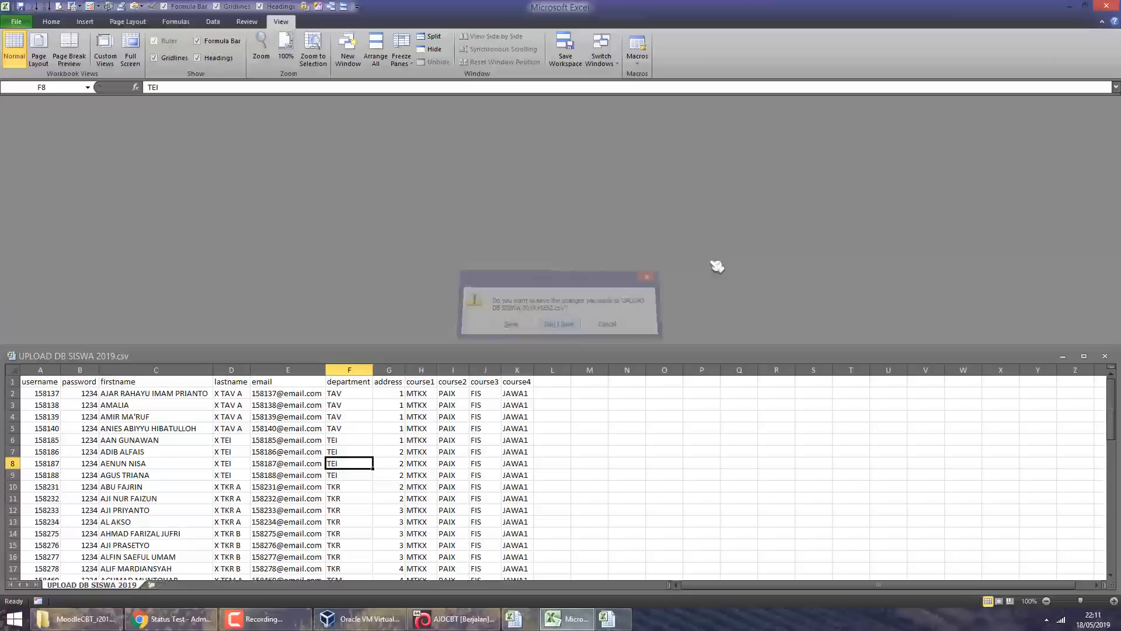
left_click(1105, 355)
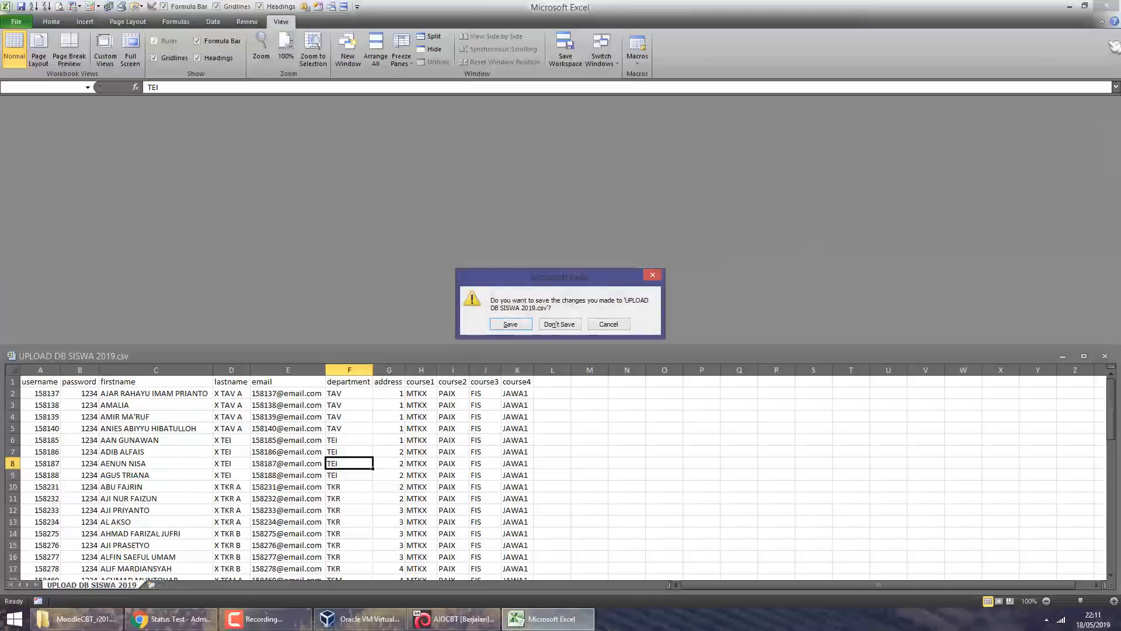
left_click(569, 322)
left_click(1108, 6)
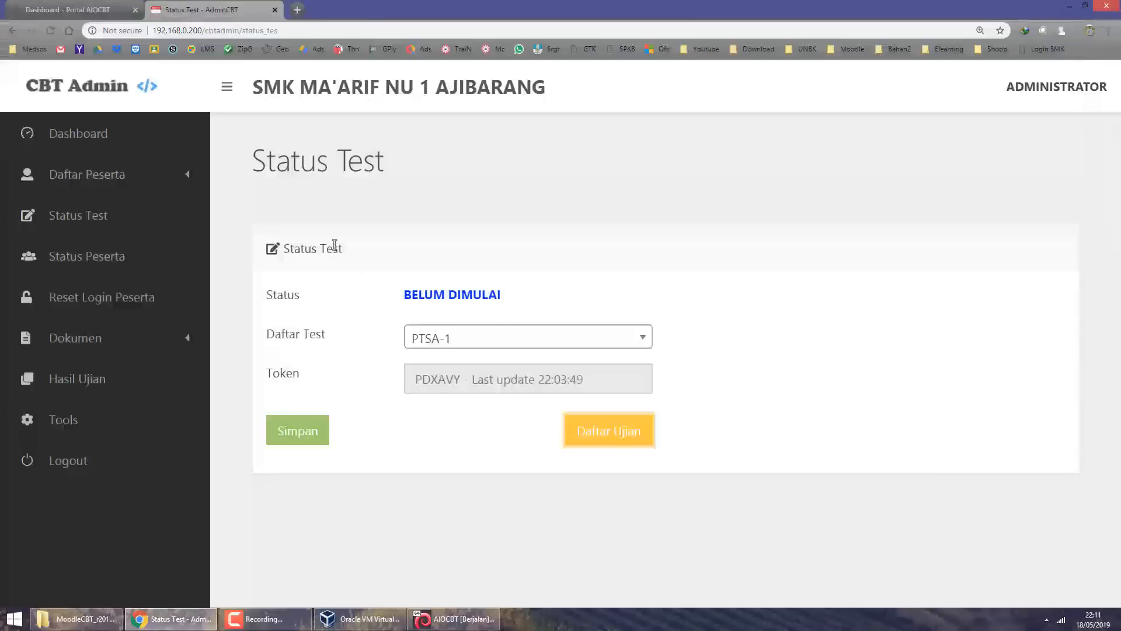
Open the Moodle user upload form from CBT Admin's Moodle participant list.
left_click(120, 180)
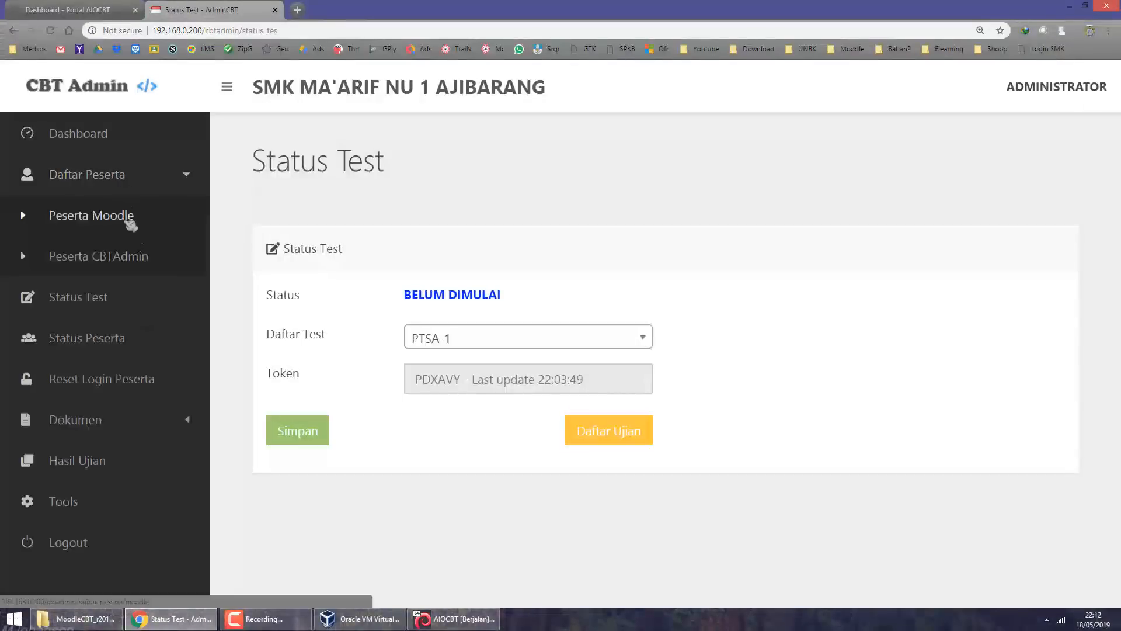
left_click(130, 222)
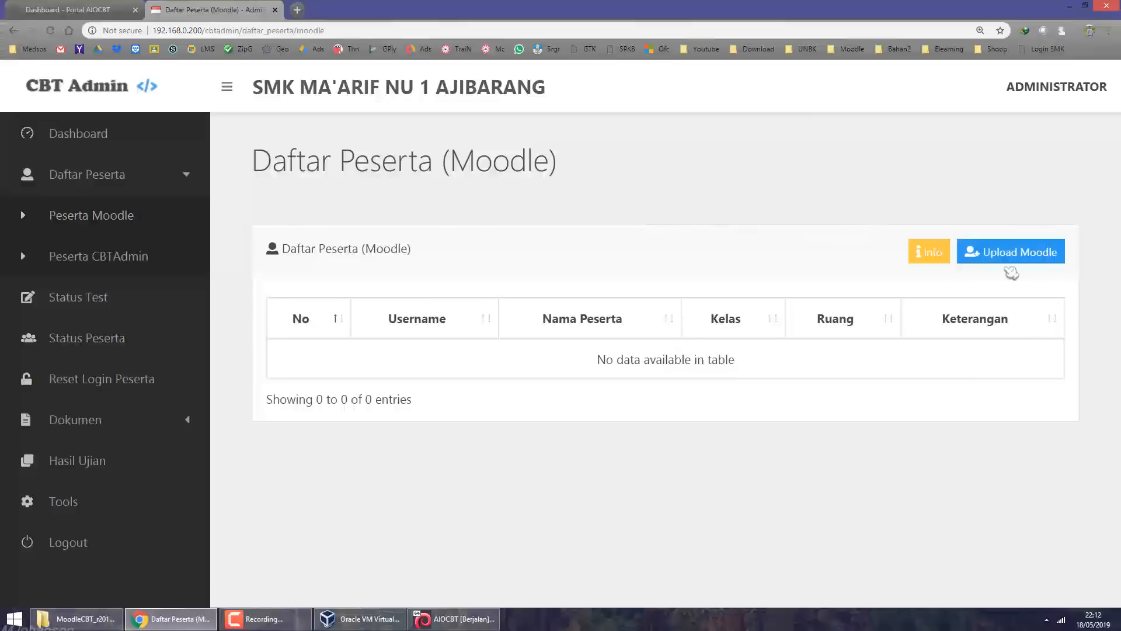
left_click(1017, 257)
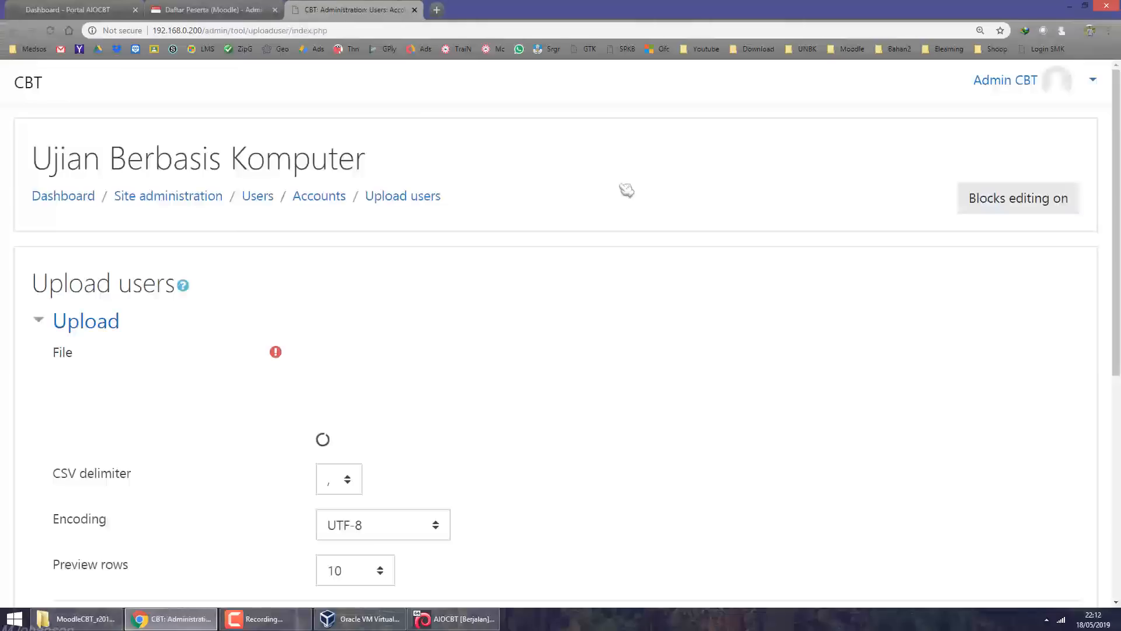
scroll(595, 199, "down", 1)
scroll(587, 216, "down", 1)
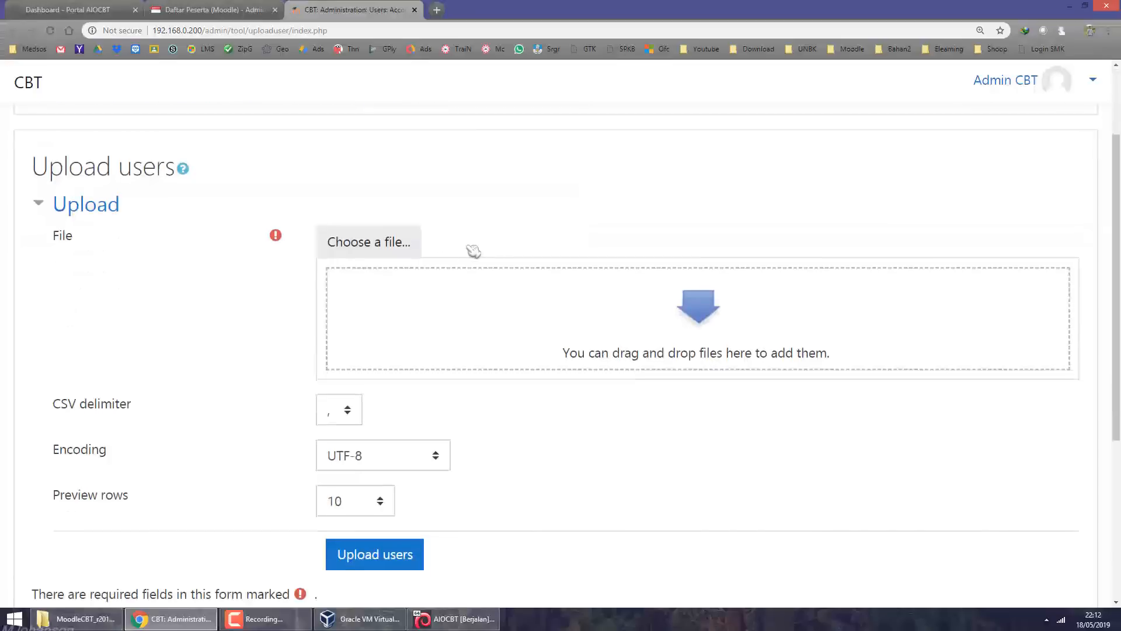
Attach UPLOAD DB SISWA 2019.csv from the desktop's MoodleCBT_r201905 folder to the Upload users form.
left_click(386, 244)
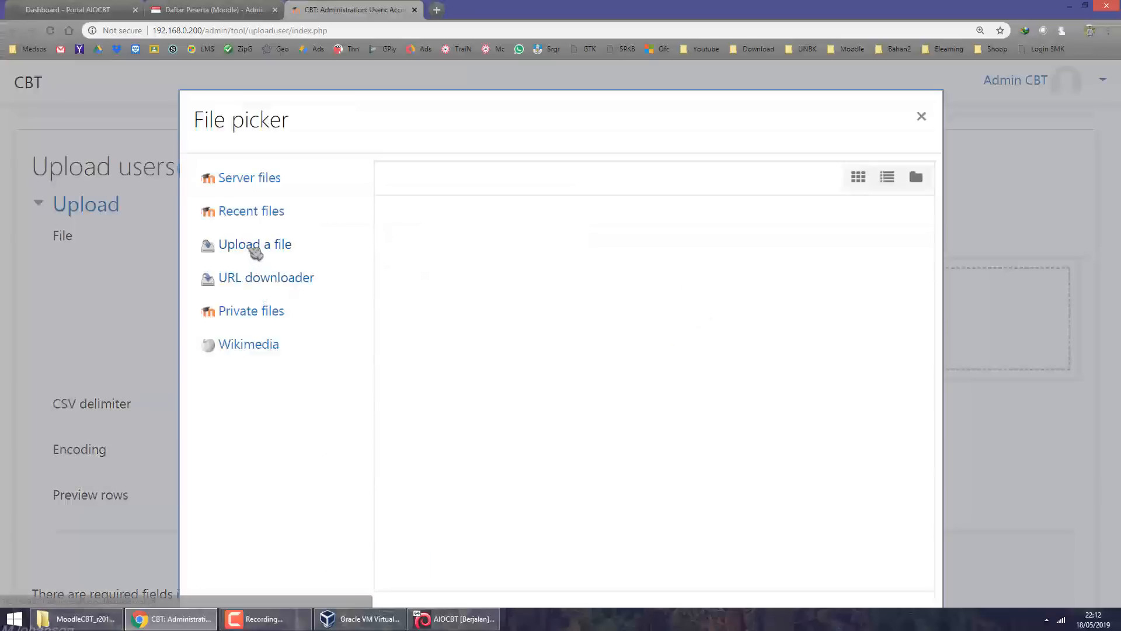
left_click(255, 248)
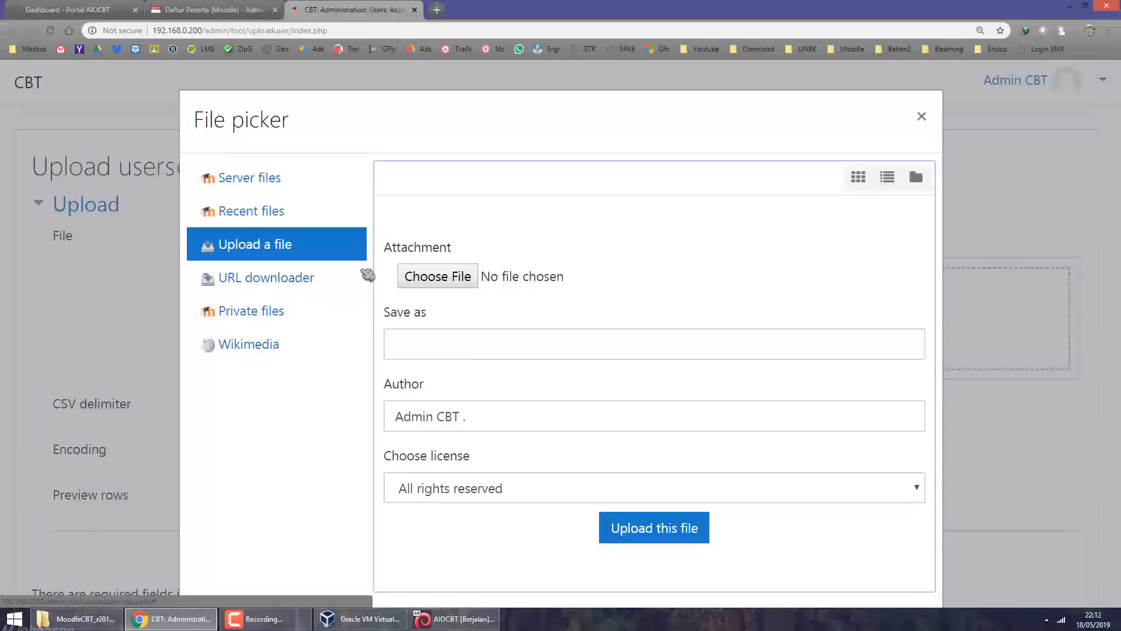
left_click(437, 276)
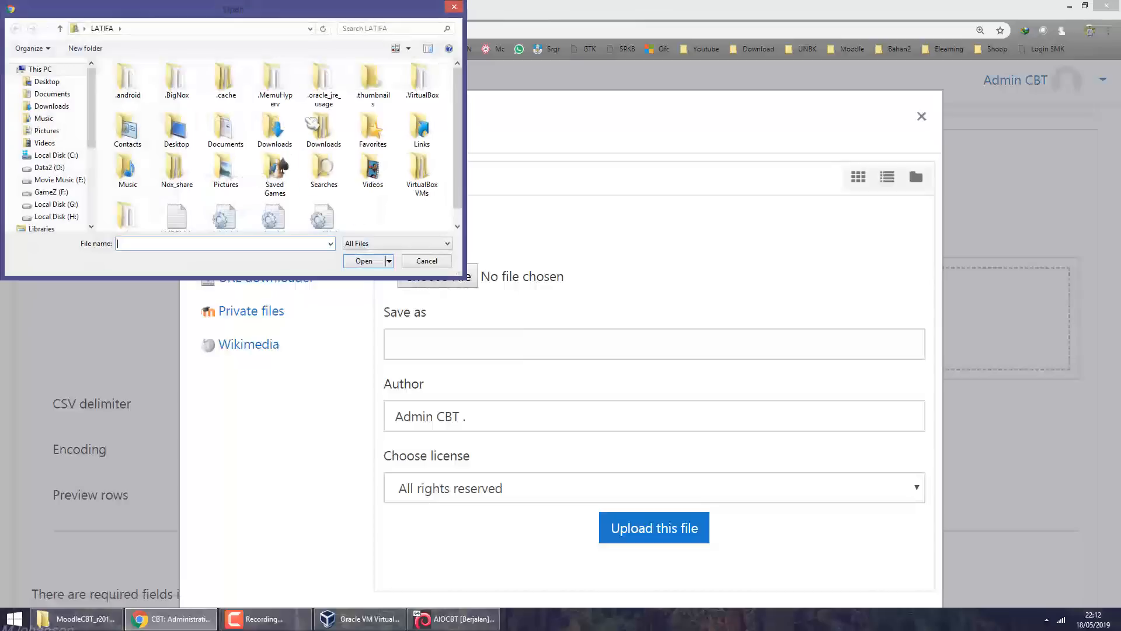
double_click(306, 16)
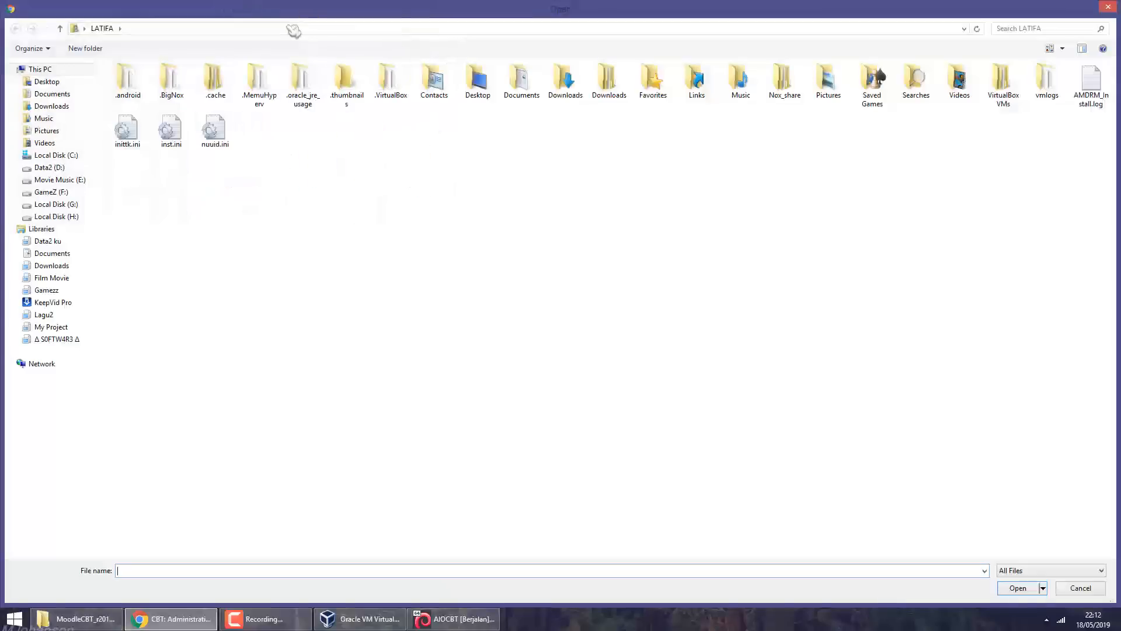
left_click(82, 82)
double_click(146, 82)
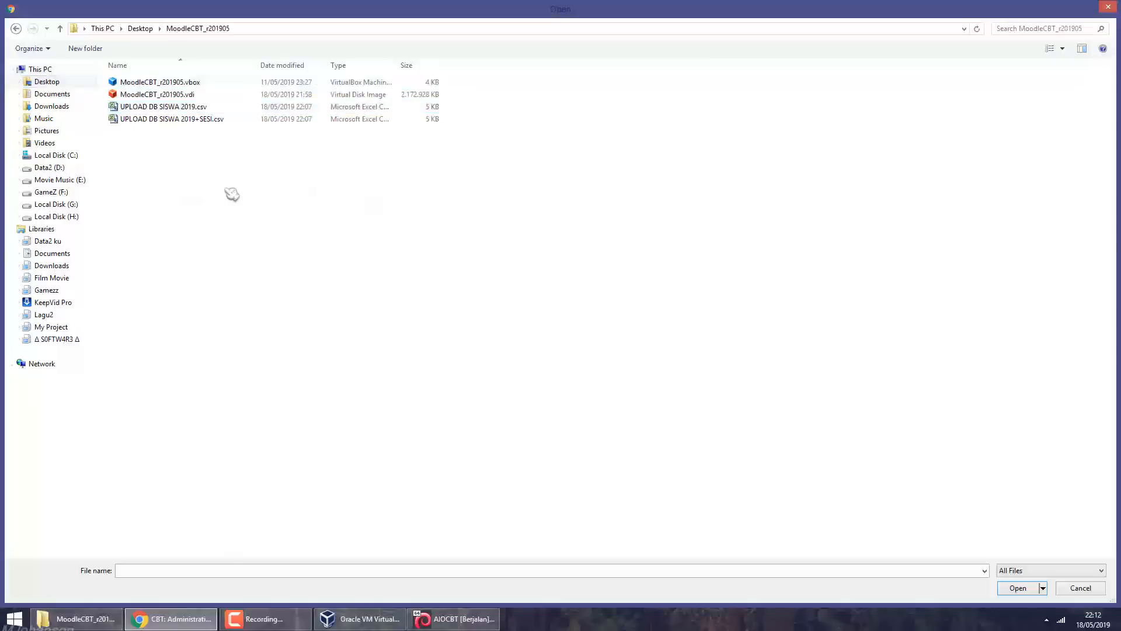
left_click(168, 110)
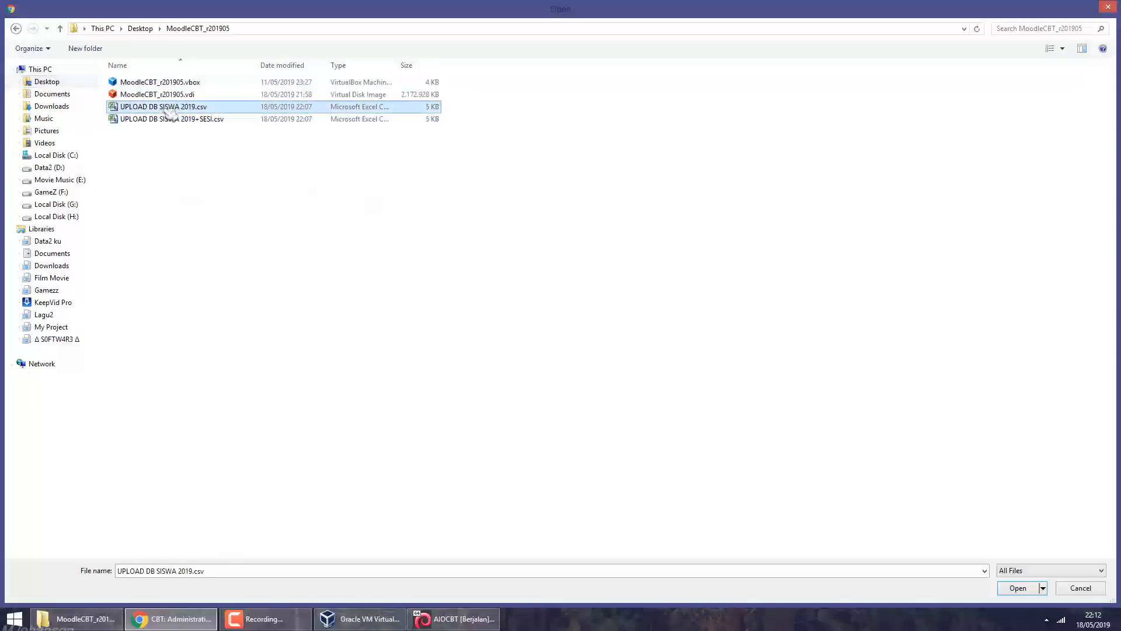
double_click(215, 111)
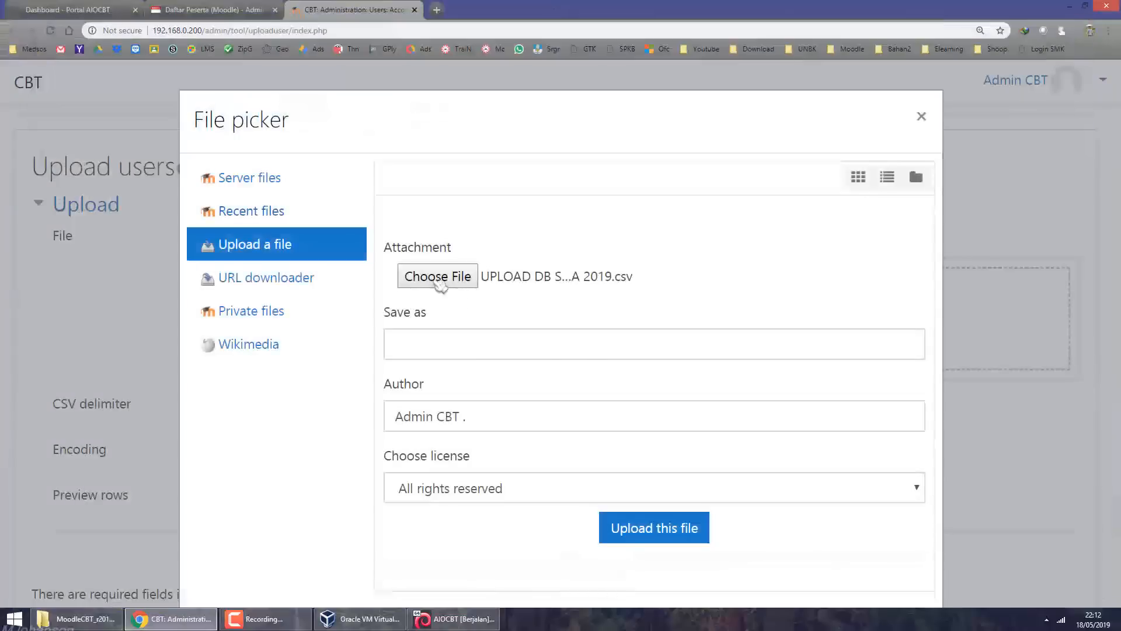
left_click(648, 530)
Try the semicolon as CSV delimiter, restore the comma, and review the delimiter choices.
scroll(420, 403, "down", 1)
scroll(418, 397, "down", 1)
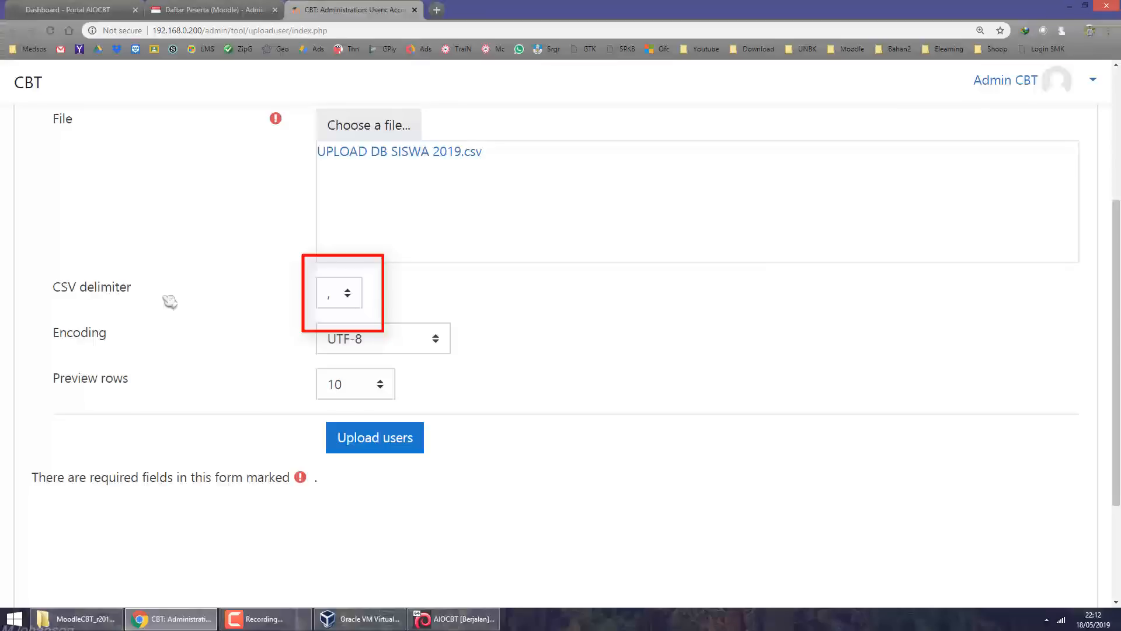
left_click(352, 298)
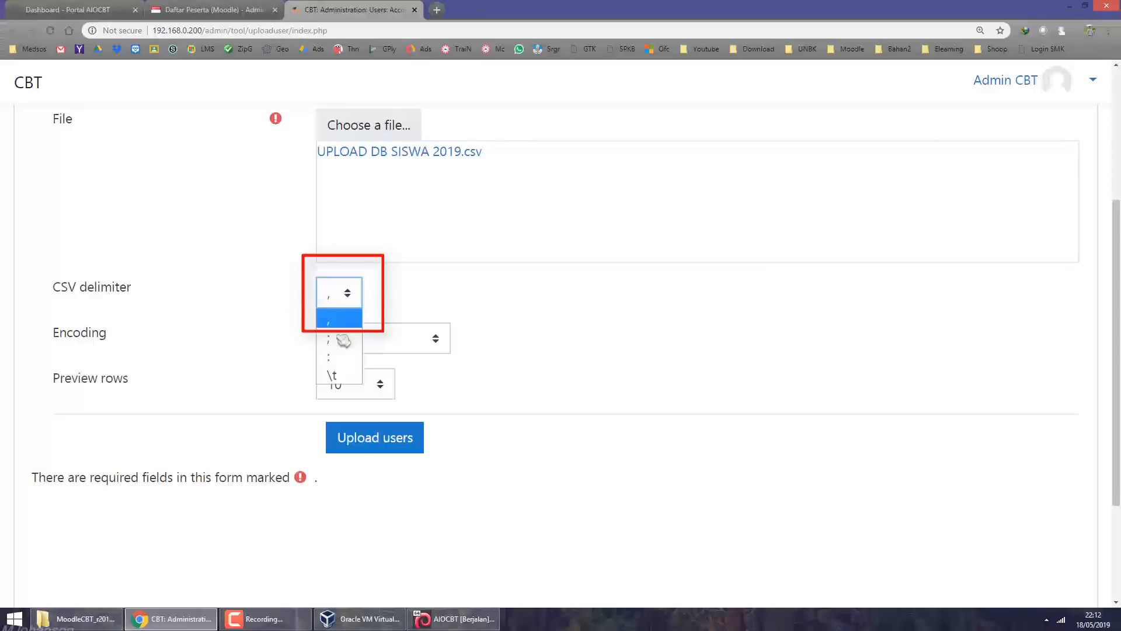
left_click(341, 343)
left_click(347, 298)
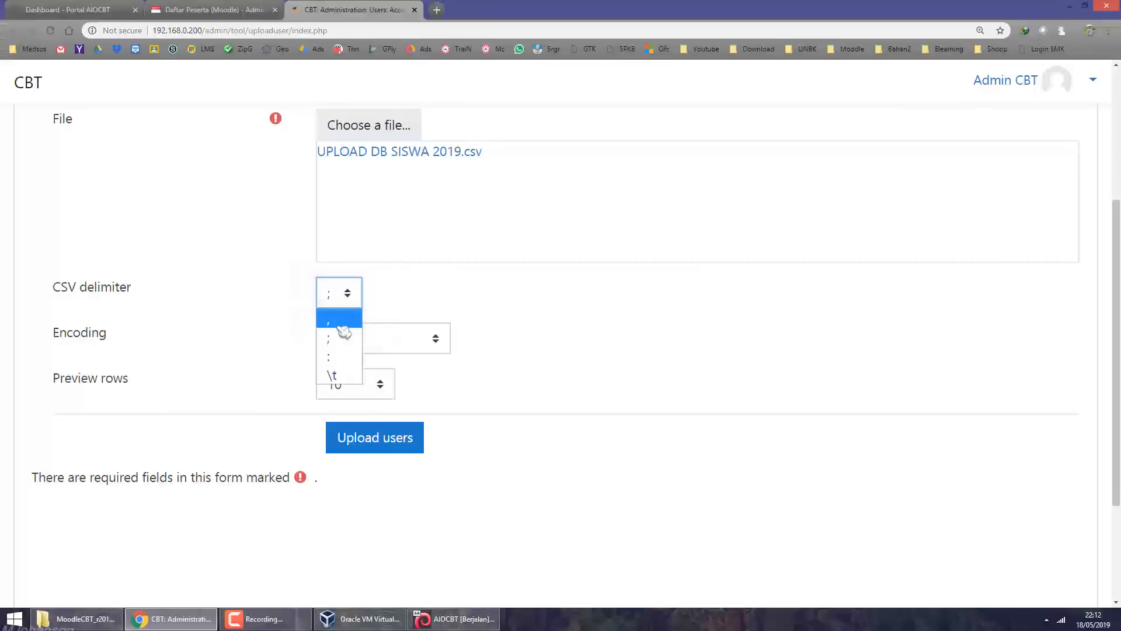
left_click(349, 310)
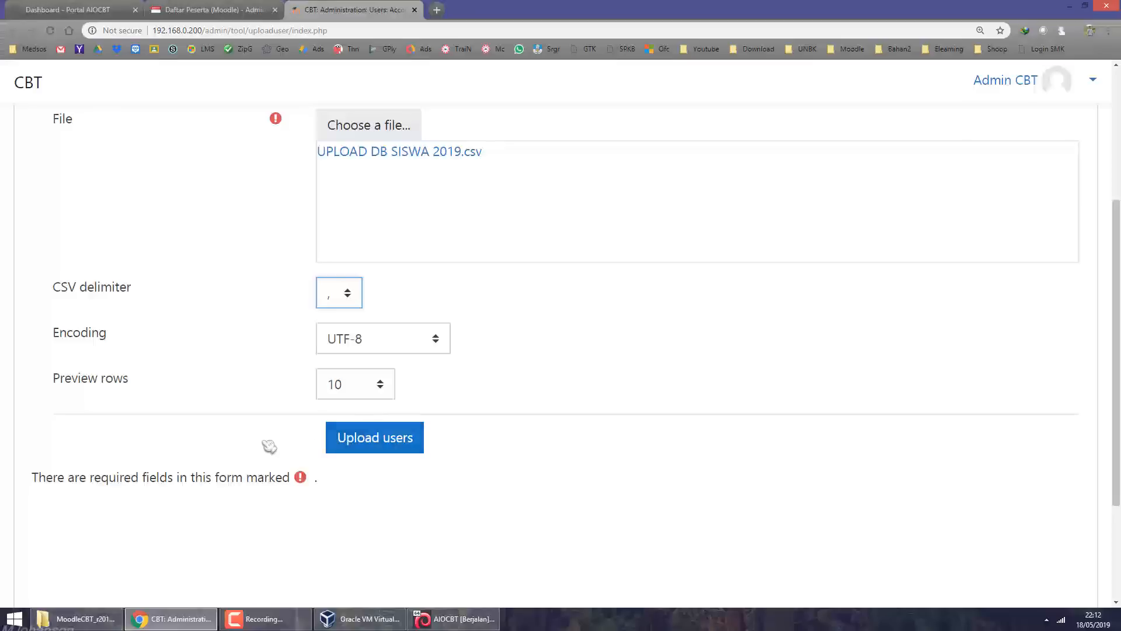
left_click(344, 300)
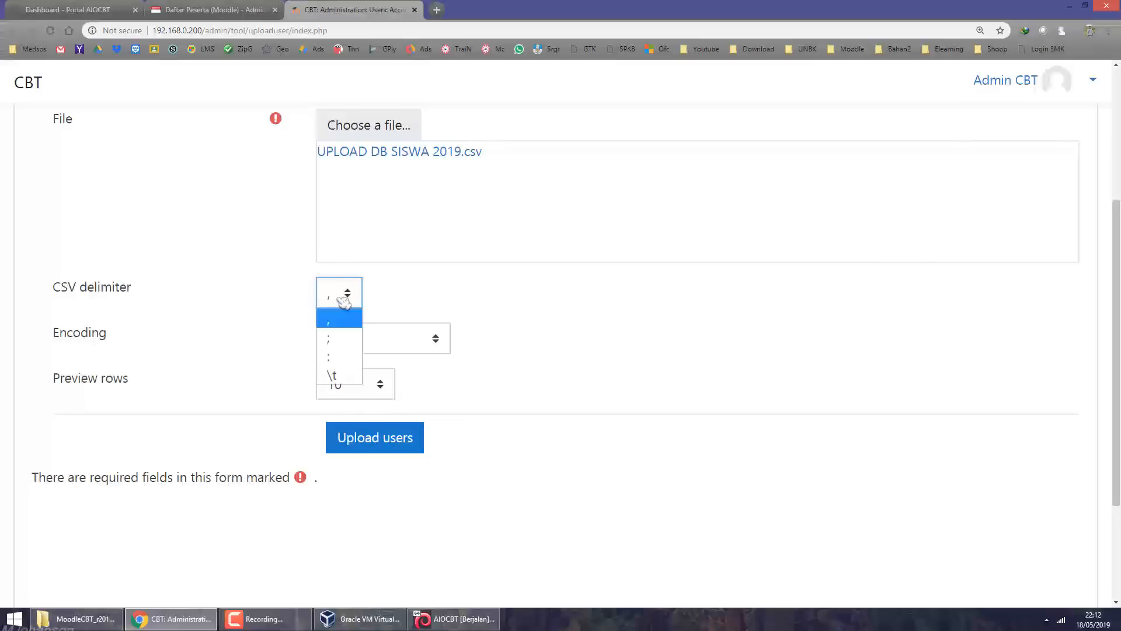
left_click(395, 306)
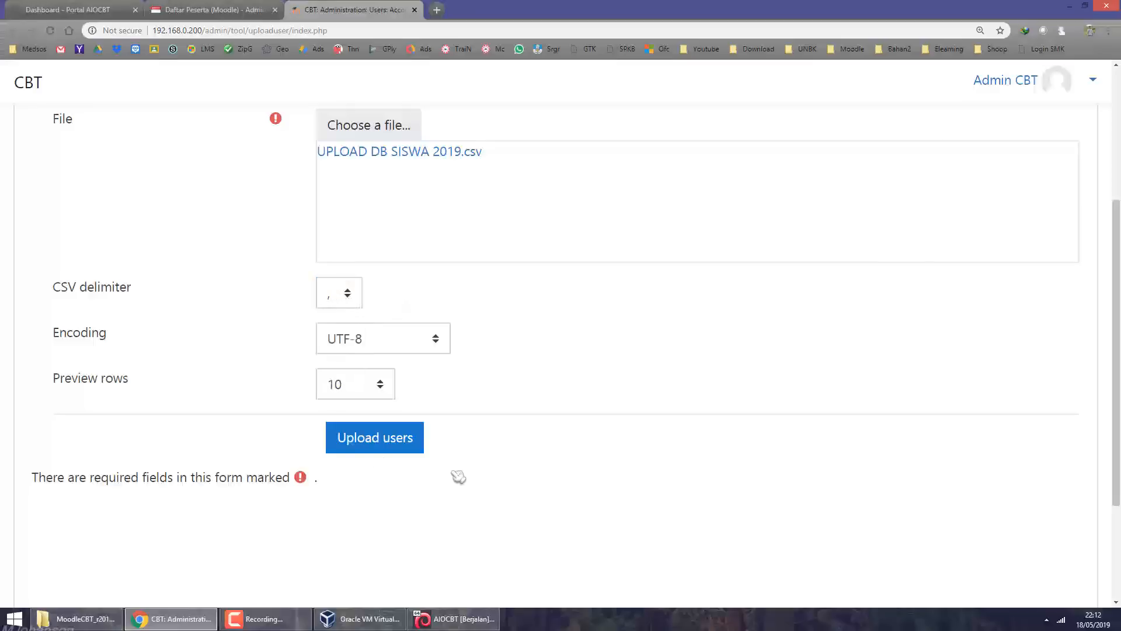
Try to upload the attached student file with the comma delimiter, and return to the Upload users form.
left_click(417, 447)
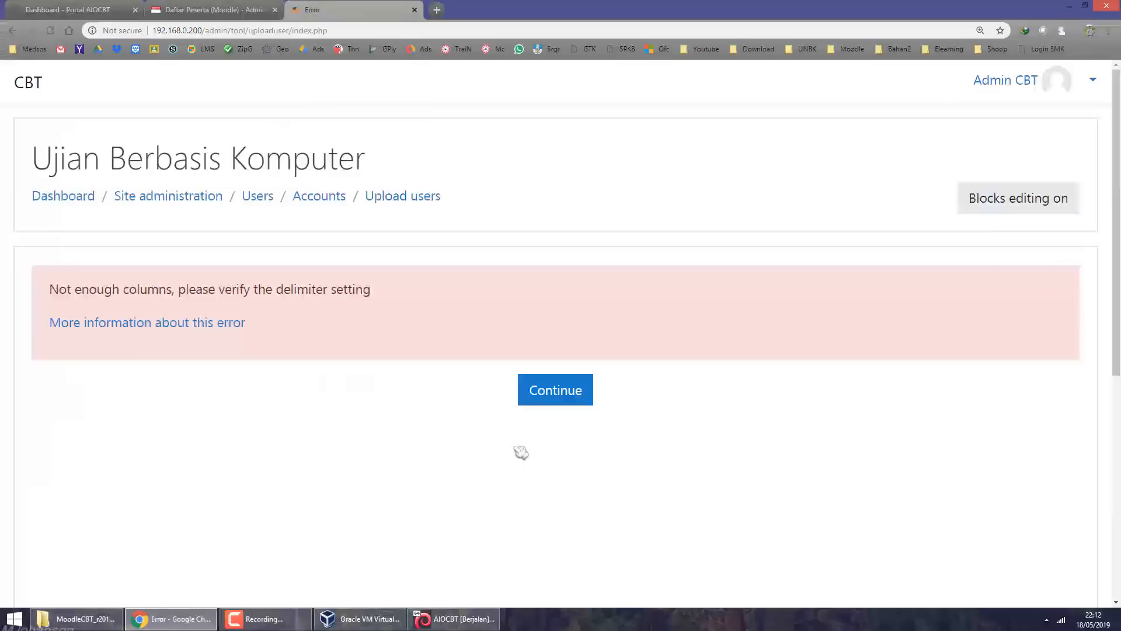
left_click_drag(221, 291, 432, 388)
left_click(532, 389)
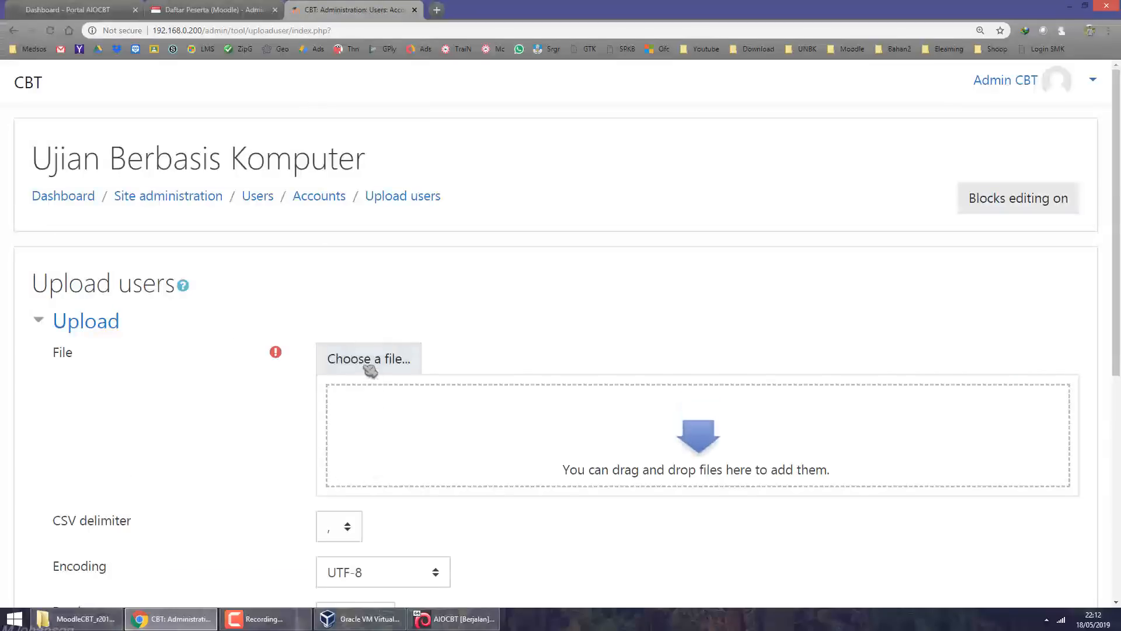
Attach UPLOAD DB SISWA 2019.csv to the Upload users form again.
left_click(368, 364)
left_click(432, 276)
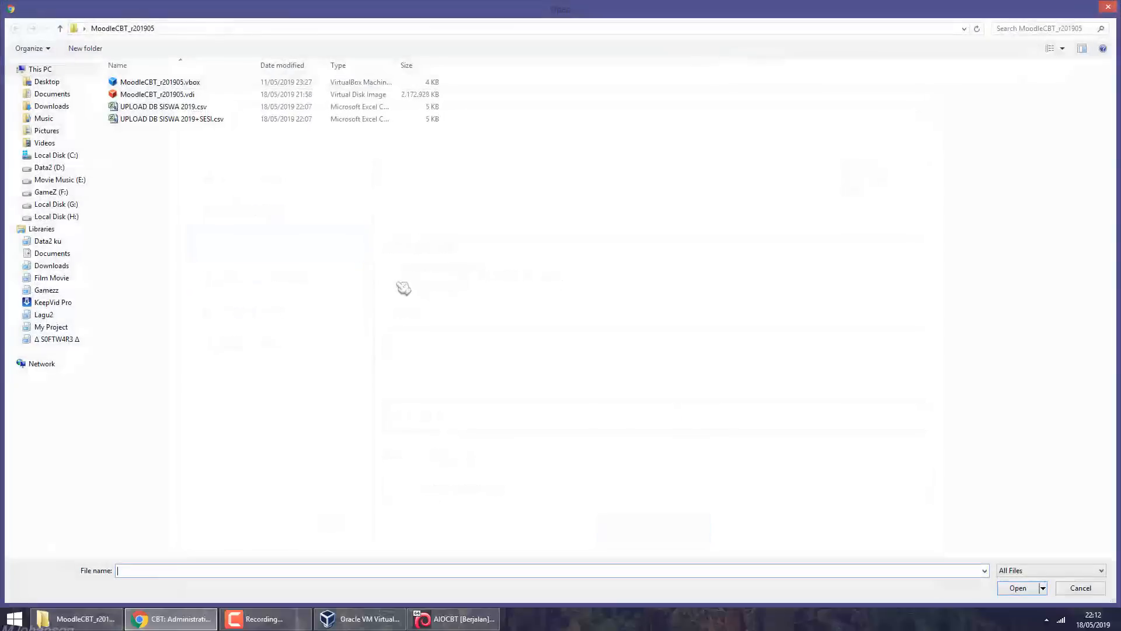
left_click(175, 109)
double_click(175, 111)
left_click(633, 528)
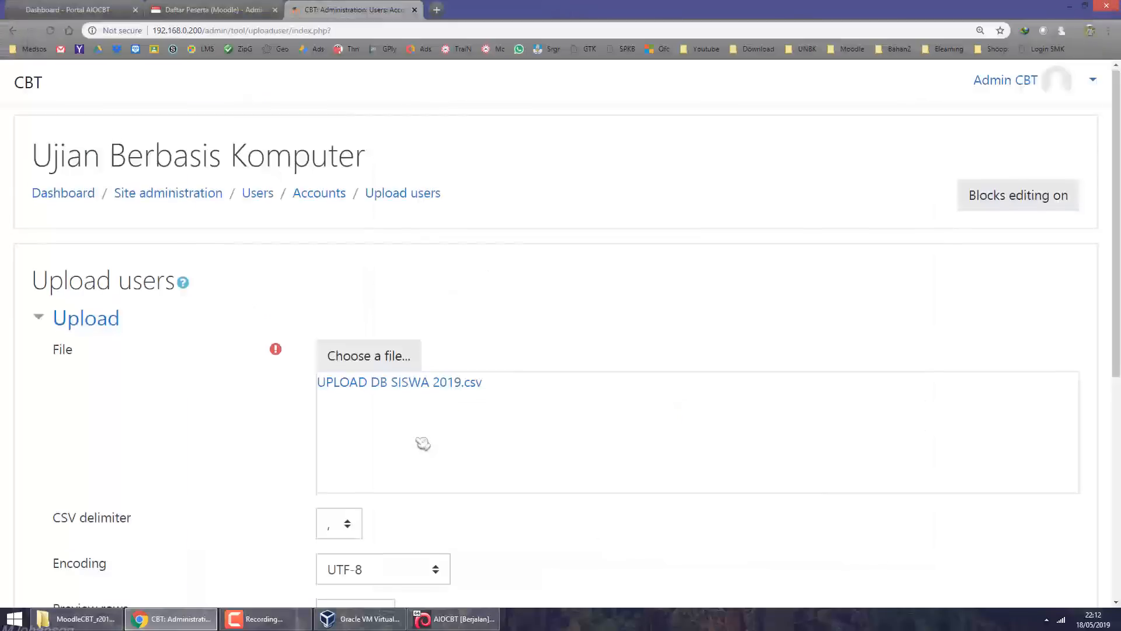
Set the CSV delimiter to a semicolon and submit the file to generate the user preview.
scroll(352, 323, "down", 4)
left_click(349, 299)
left_click(343, 334)
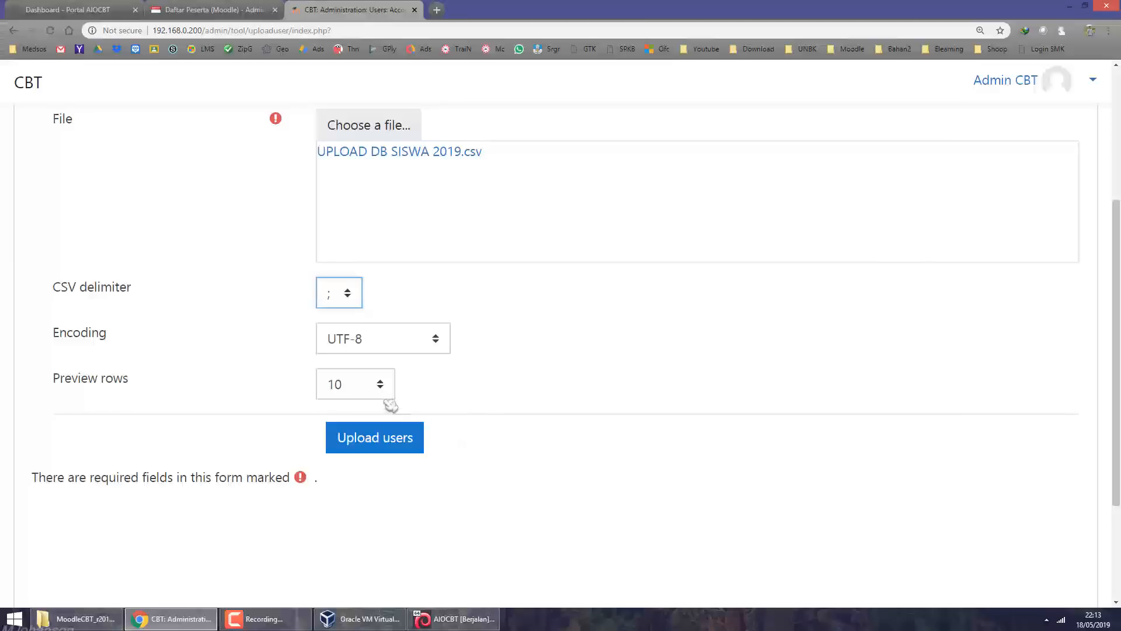
left_click(349, 299)
left_click(348, 297)
left_click(375, 443)
left_click(369, 445)
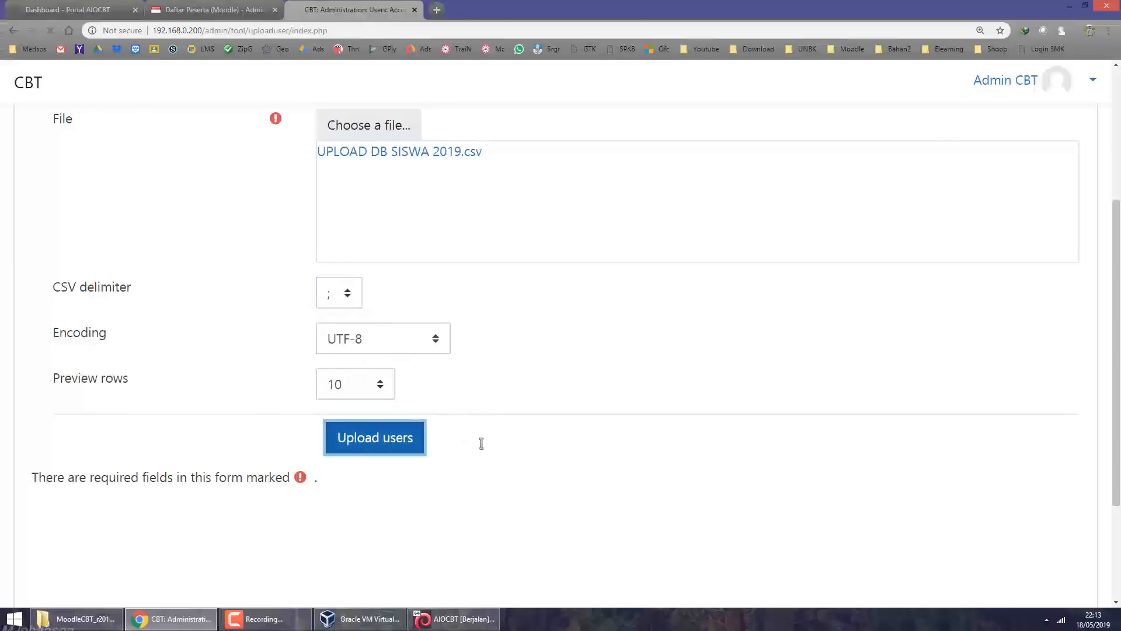
Check the previewed student rows and upload the users with the default settings and default values.
scroll(377, 402, "down", 5)
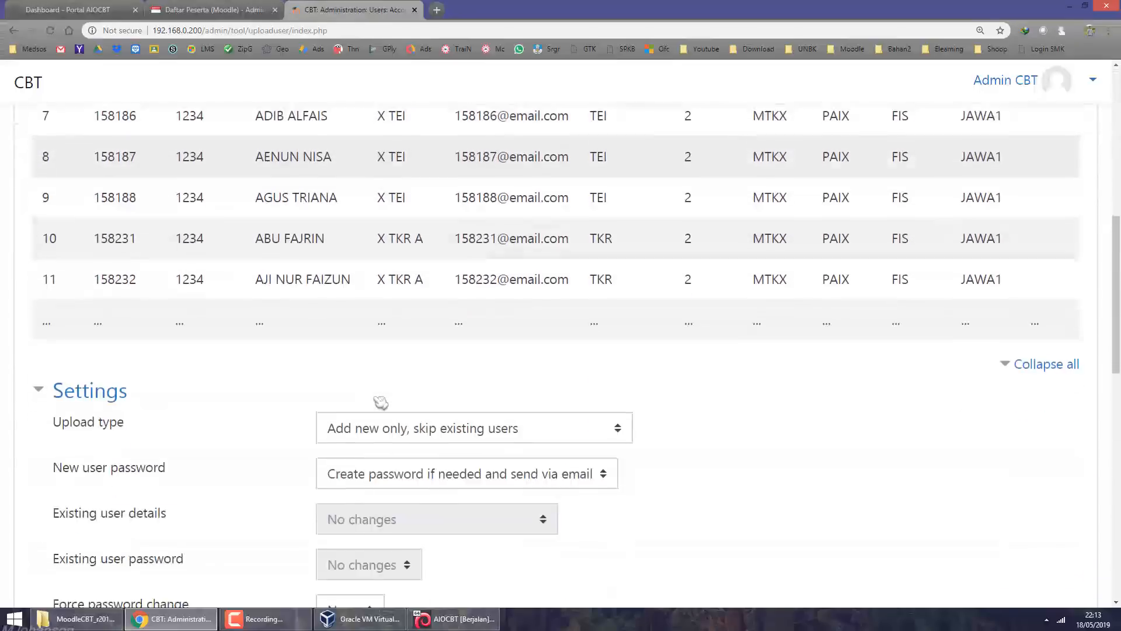
scroll(377, 401, "up", 7)
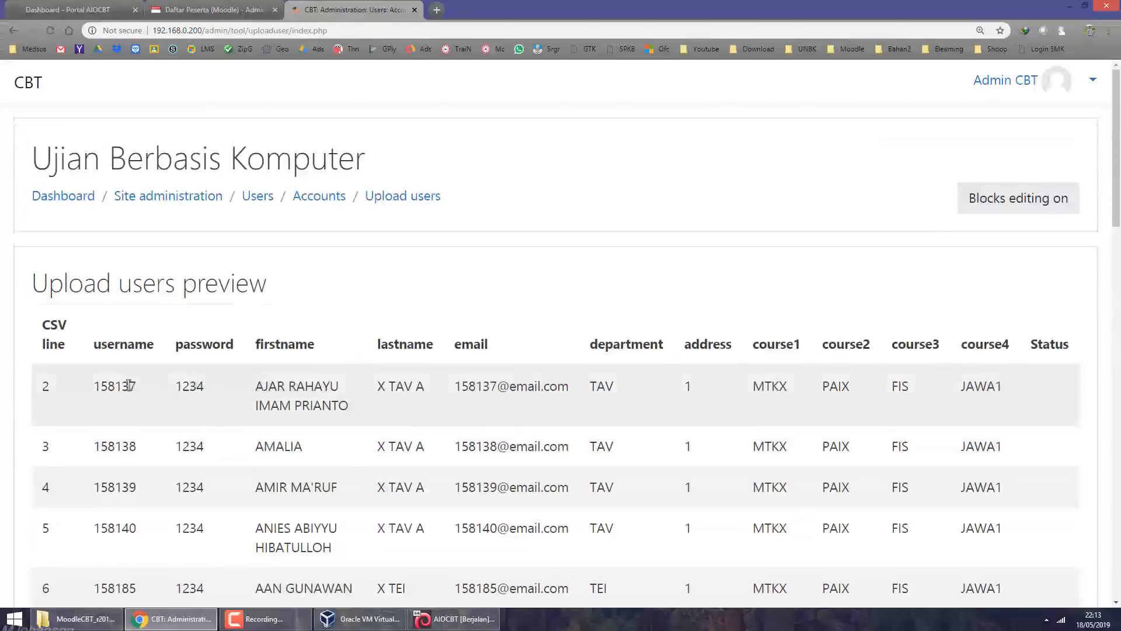
scroll(701, 418, "down", 8)
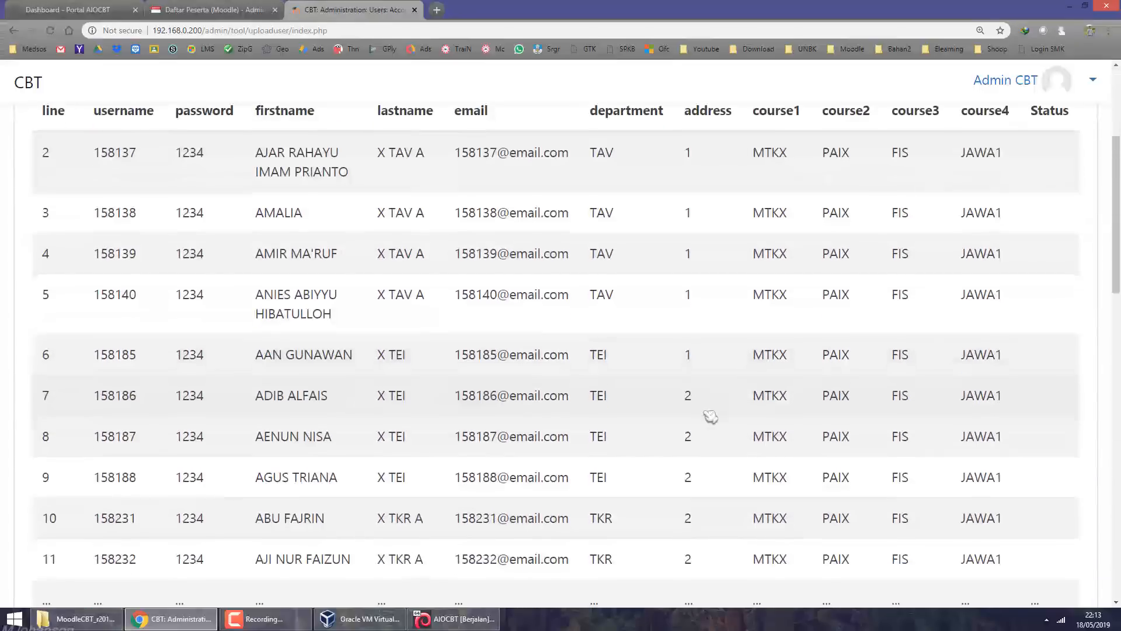
scroll(375, 393, "down", 12)
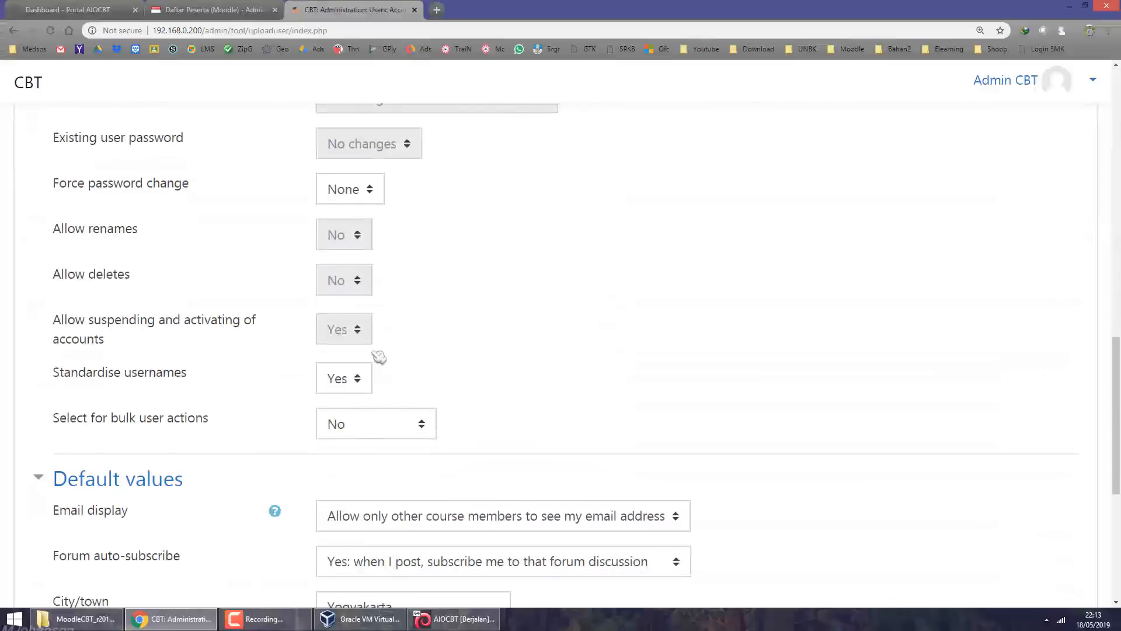
scroll(372, 366, "down", 2)
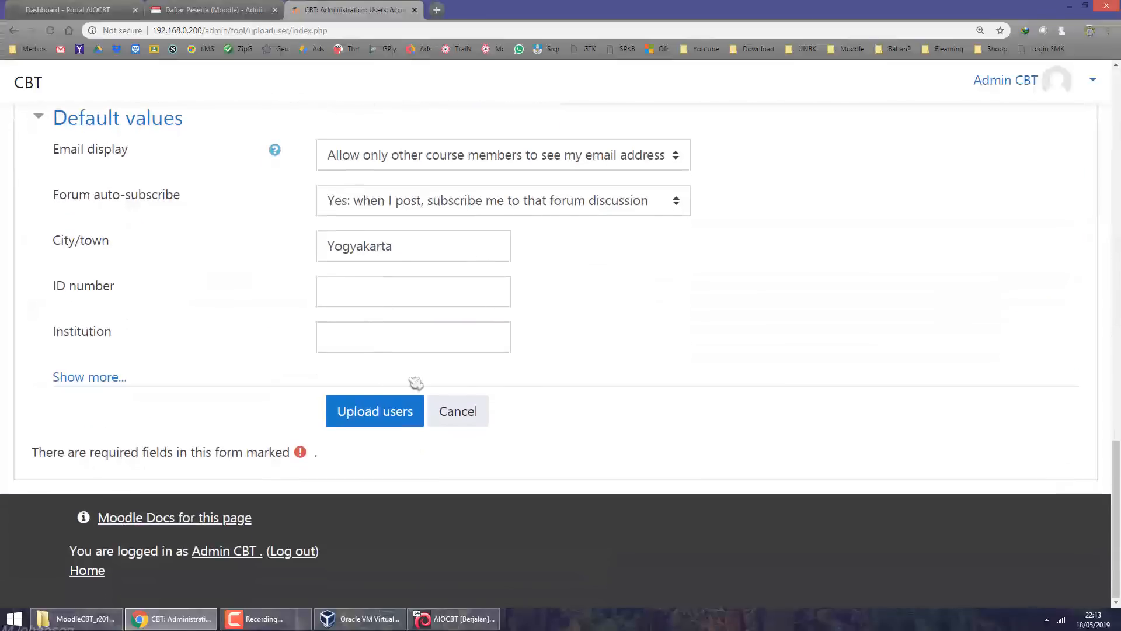
left_click(363, 421)
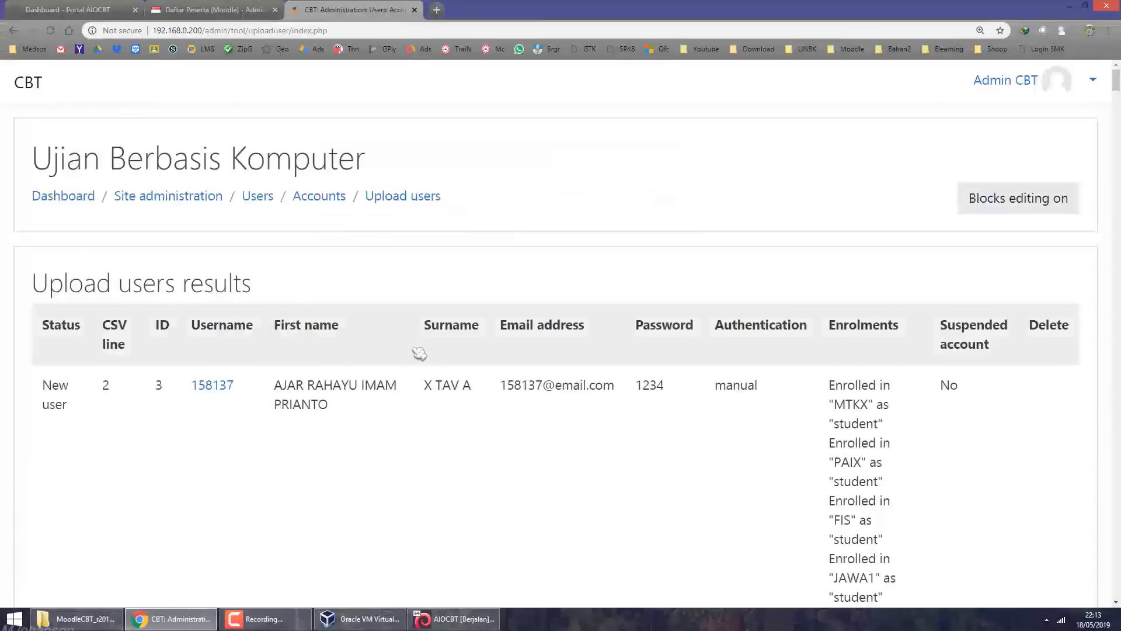
Review the upload results for each student's status and course enrolments, down to the summary of created users and errors.
scroll(417, 351, "down", 3)
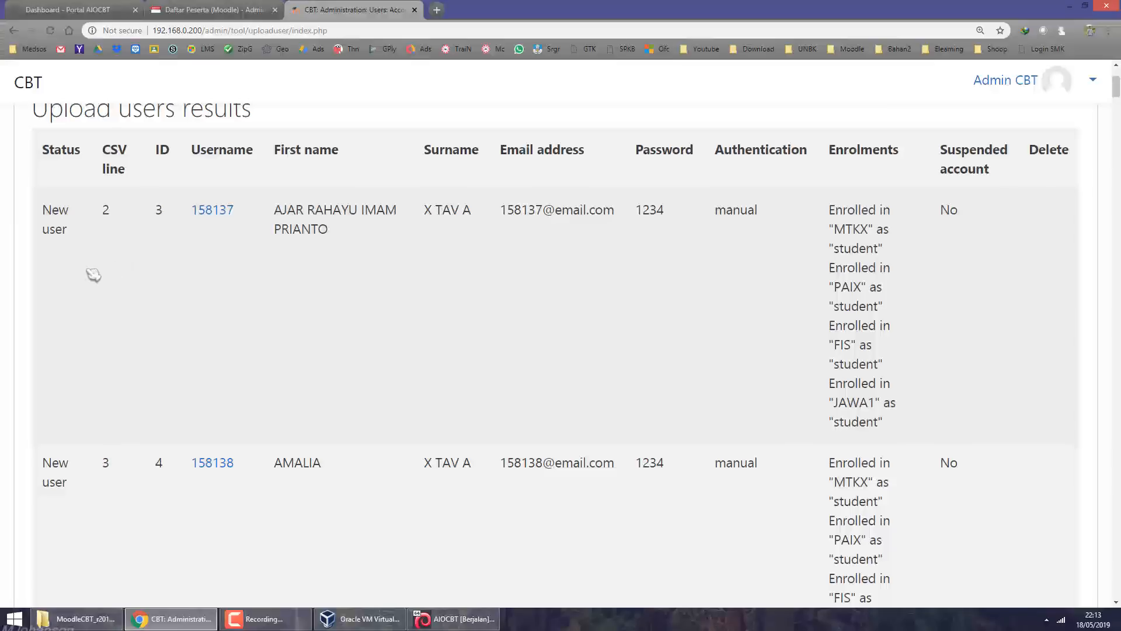
left_click_drag(53, 209, 65, 235)
scroll(100, 320, "down", 15)
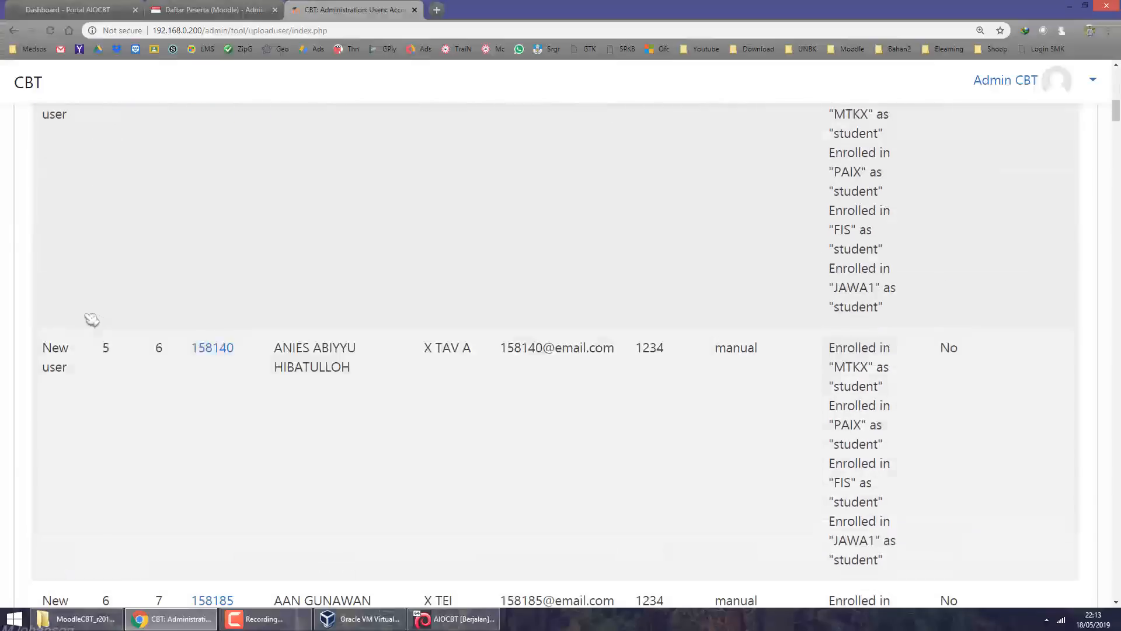
scroll(89, 317, "down", 20)
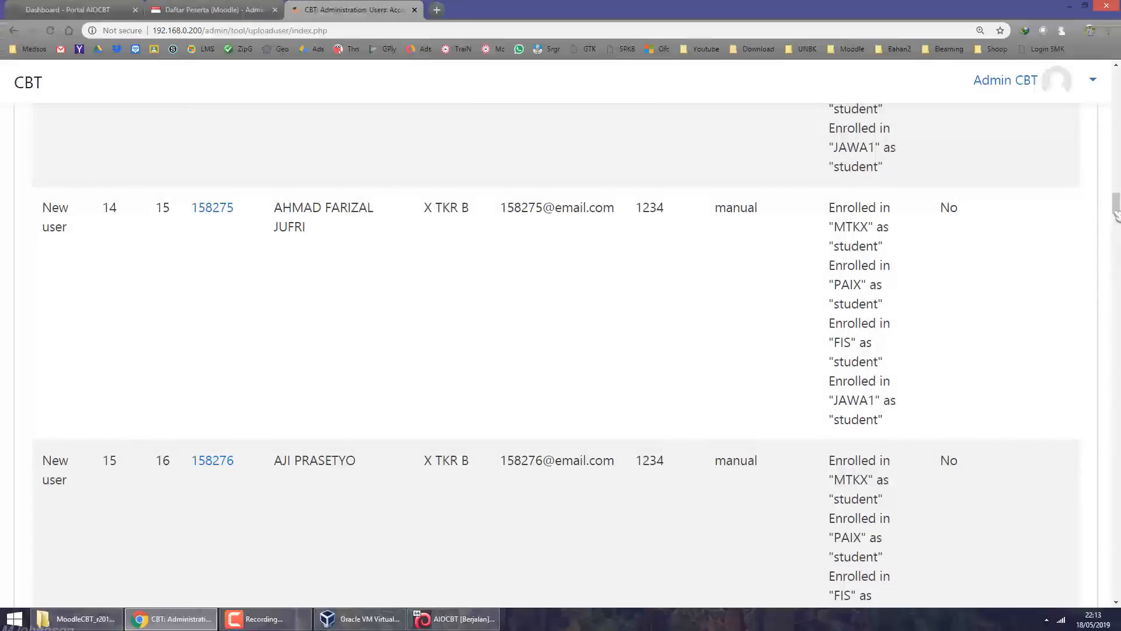
left_click_drag(1116, 210, 1115, 584)
scroll(686, 428, "up", 4)
scroll(150, 373, "down", 3)
scroll(150, 372, "down", 2)
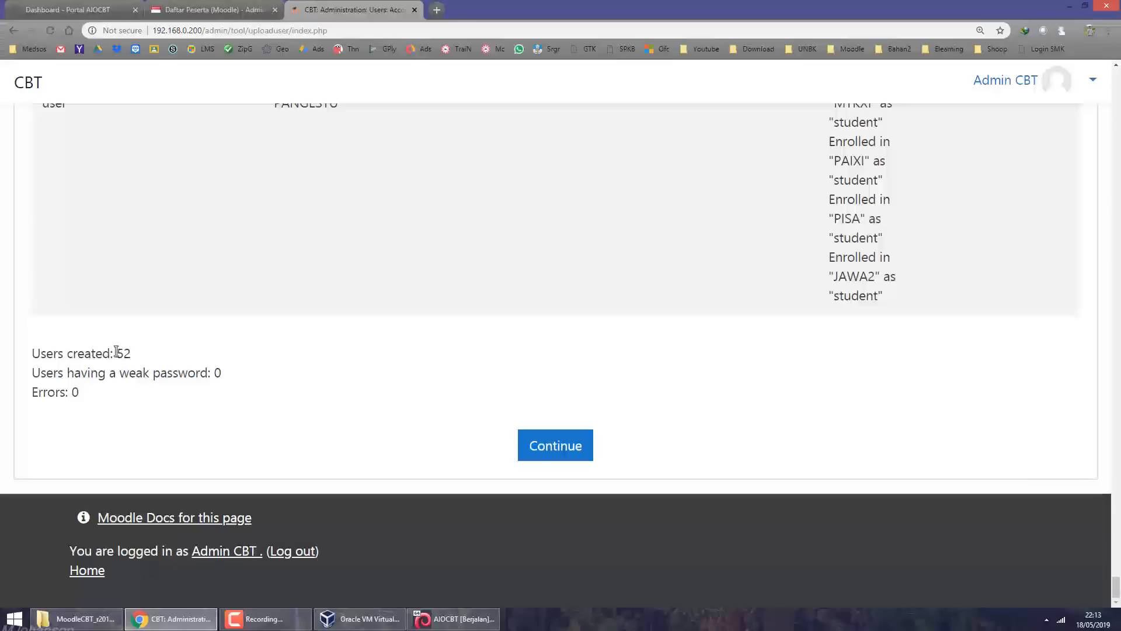
left_click_drag(127, 352, 136, 354)
Reload the Moodle participant list in CBT Admin and look through the uploaded students' classes and rooms.
left_click(200, 10)
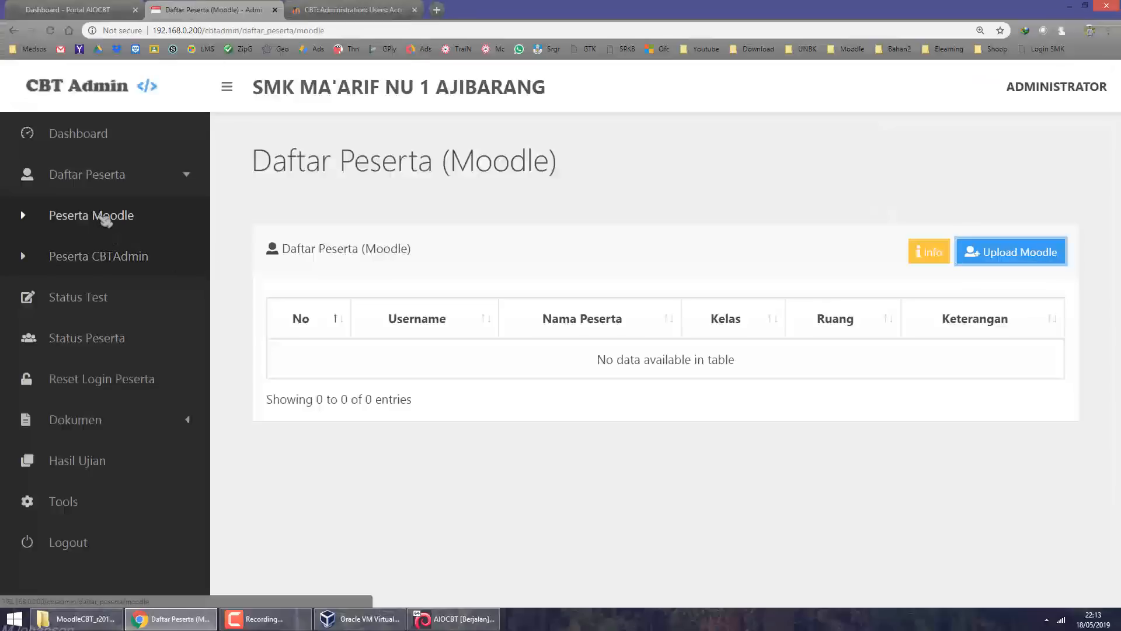
left_click(103, 217)
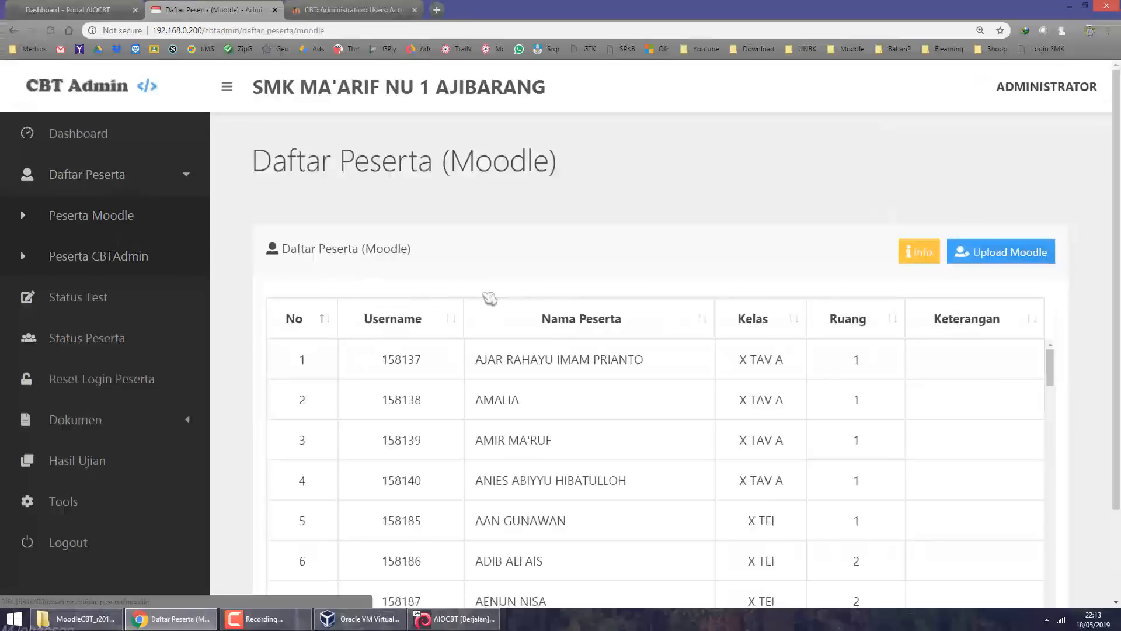
scroll(683, 420, "down", 20)
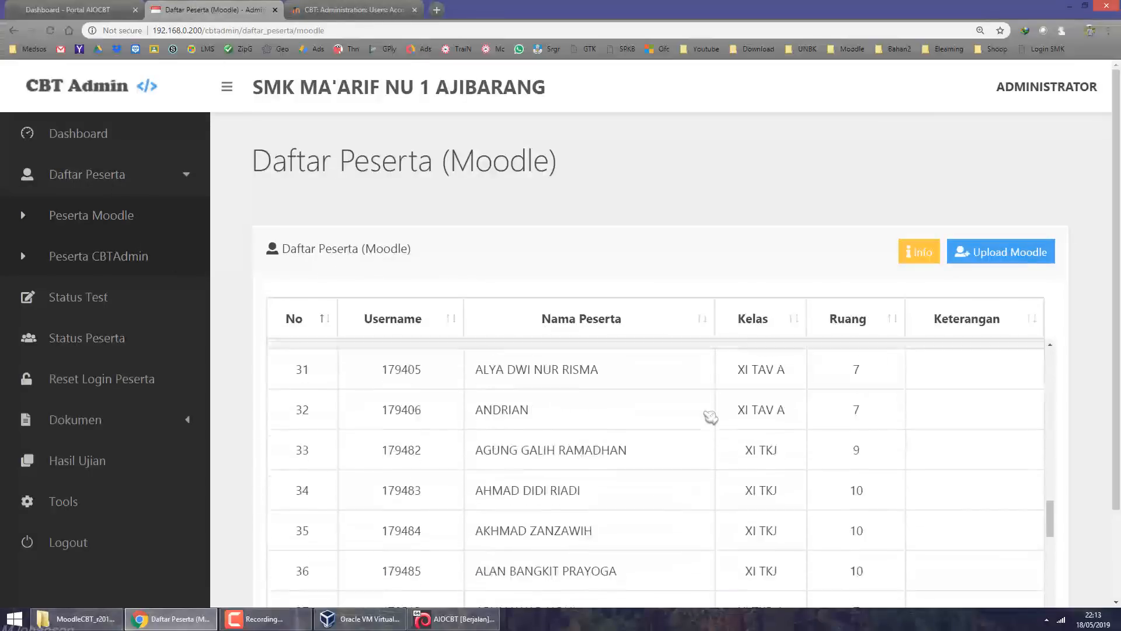
scroll(711, 417, "down", 12)
scroll(696, 409, "up", 9)
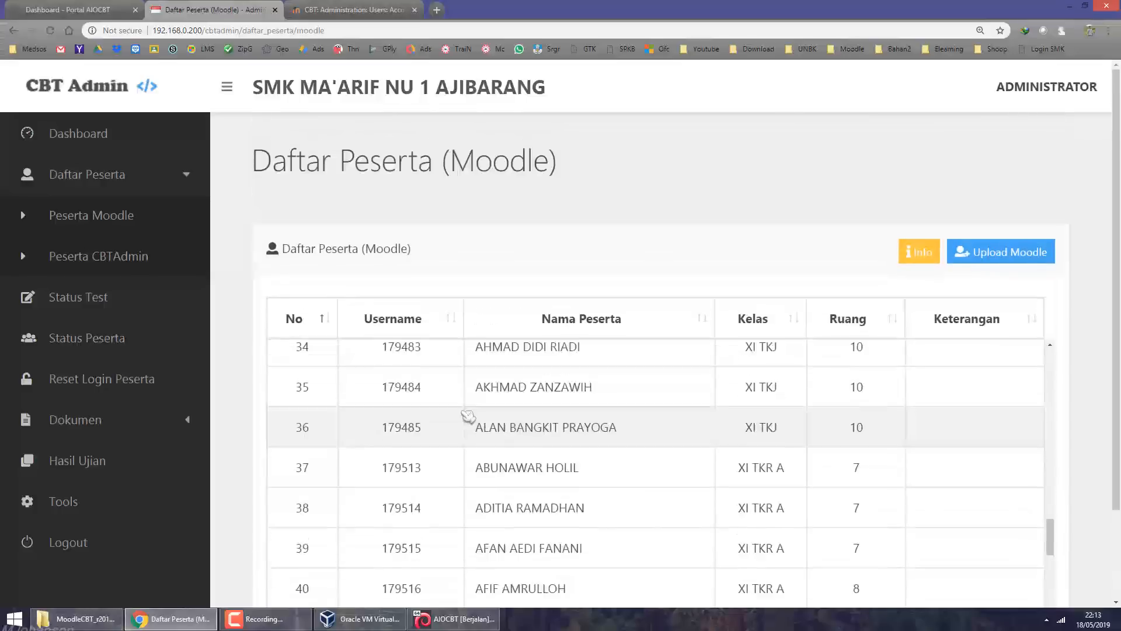
scroll(469, 416, "up", 5)
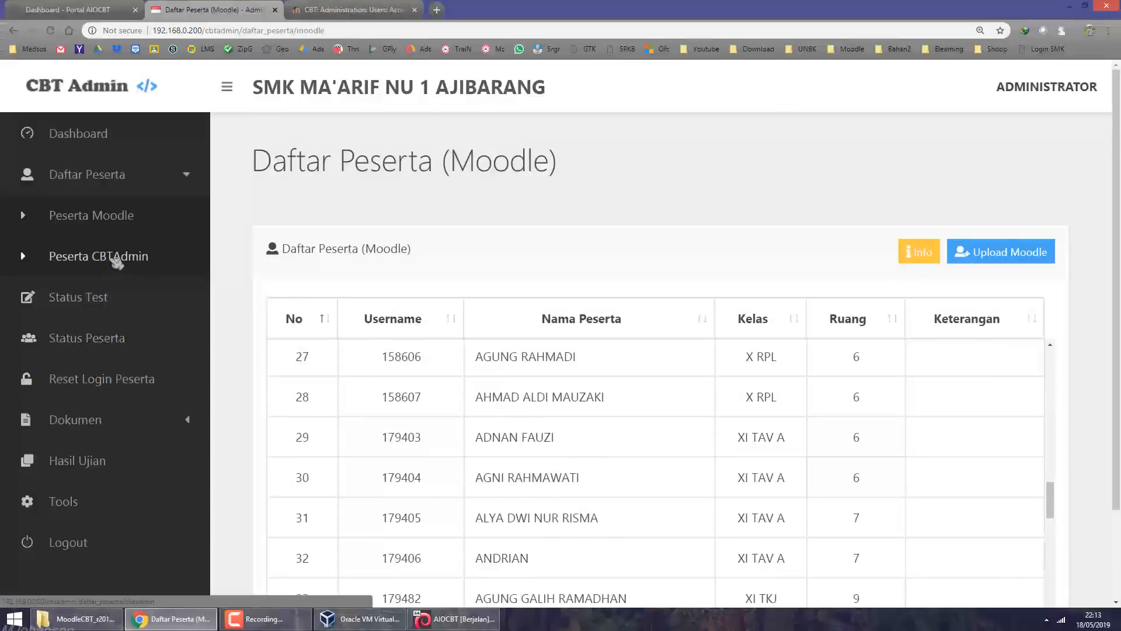
Upload UPLOAD DB SISWA 2019+SESI.csv as the CBTAdmin participant list and save it.
left_click(117, 261)
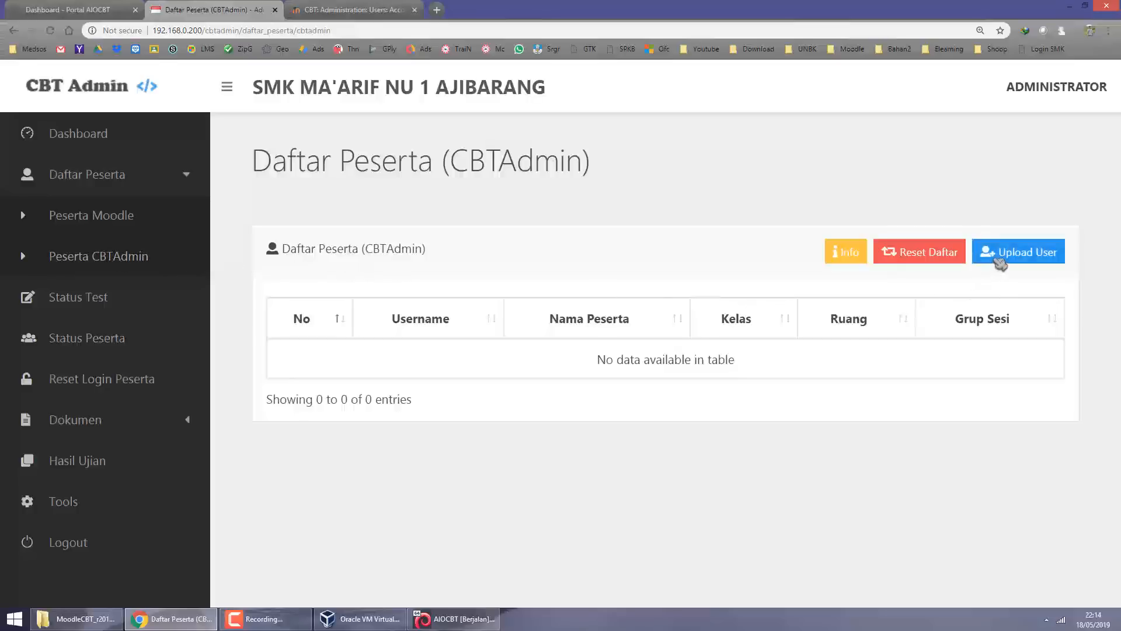
left_click(1000, 264)
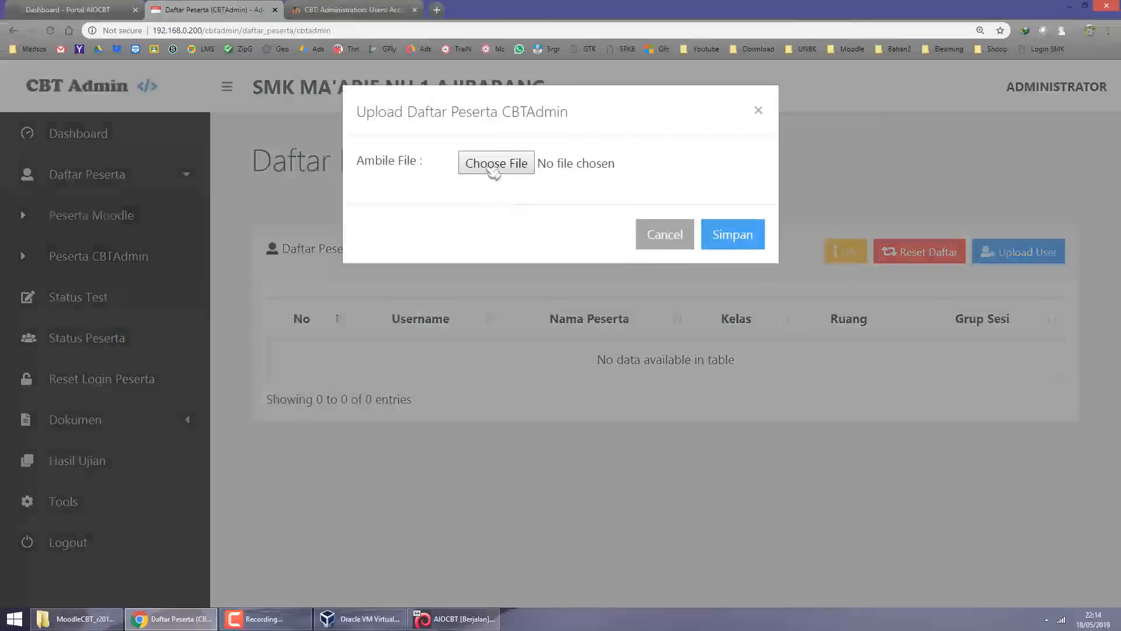
left_click(482, 169)
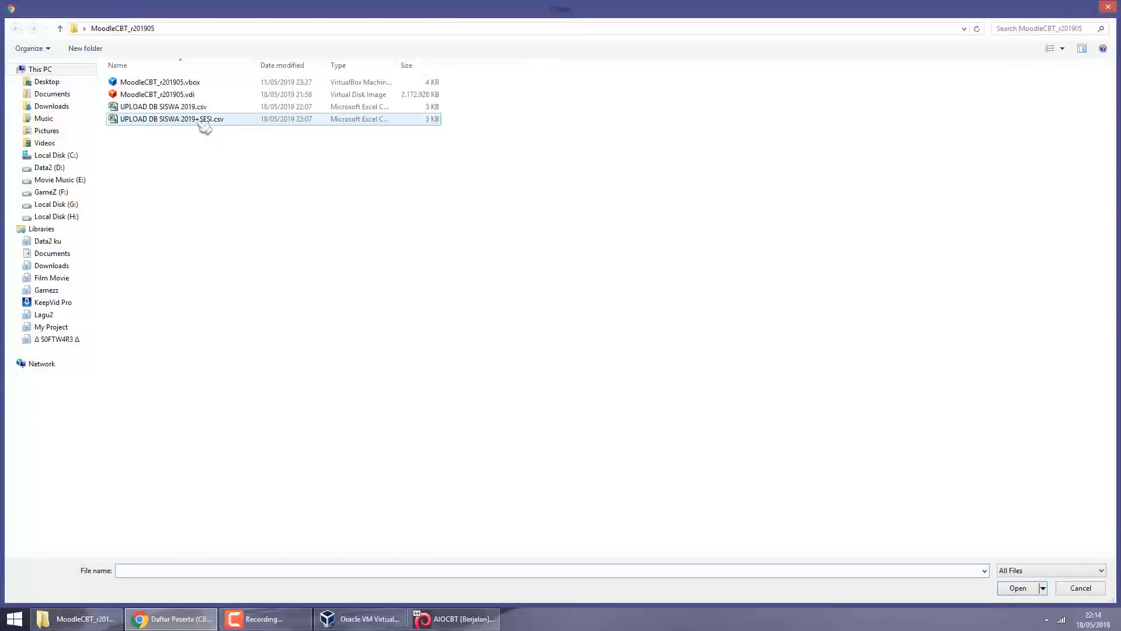
double_click(203, 120)
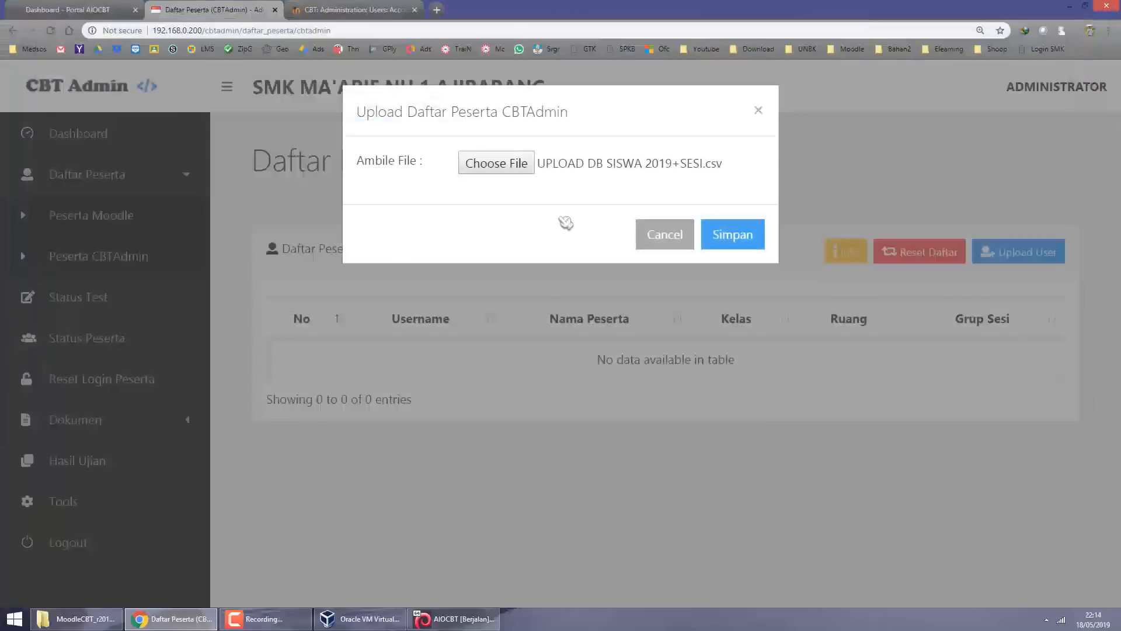
left_click(732, 234)
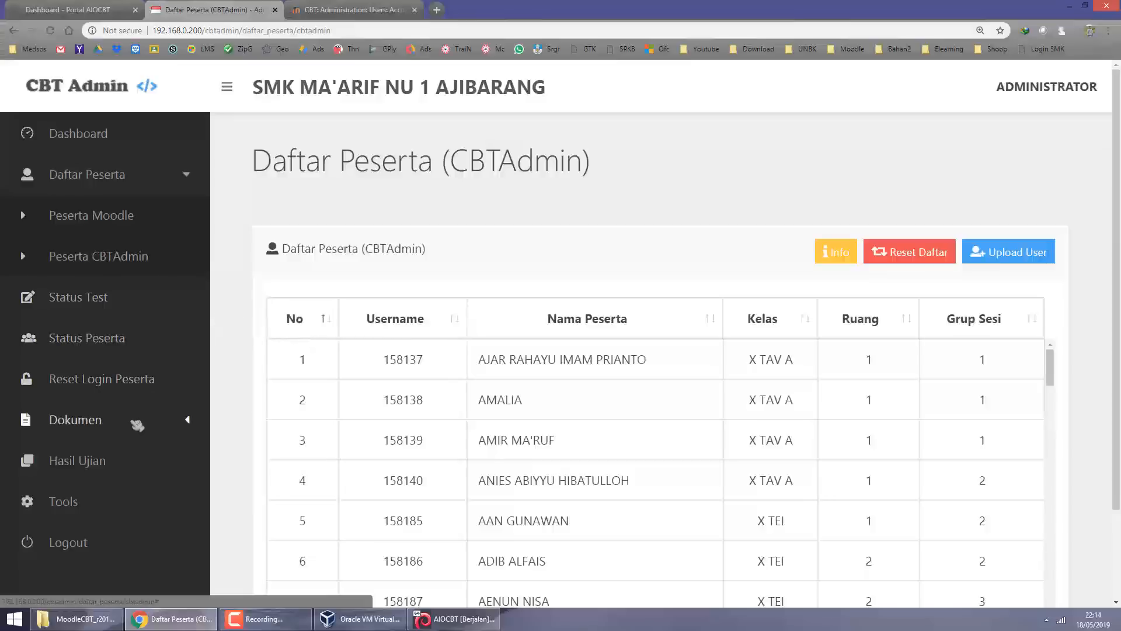
Open the Nama / Daftar Ruang page under Dokumen and review the login codes and room name fields of all rooms.
left_click(138, 426)
scroll(143, 403, "down", 2)
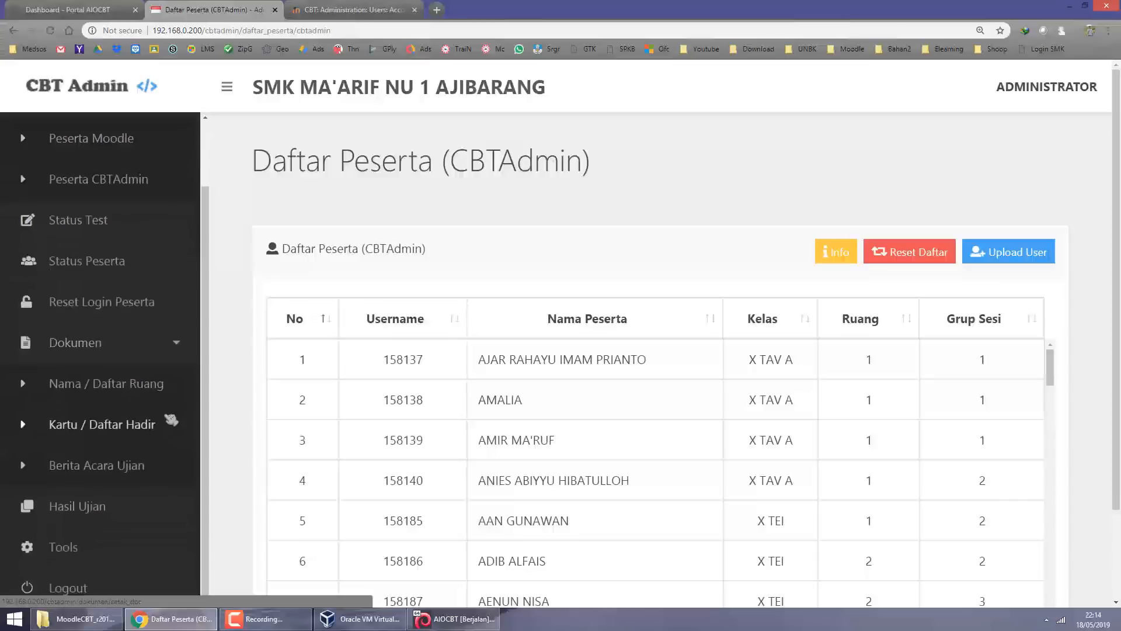
left_click(145, 392)
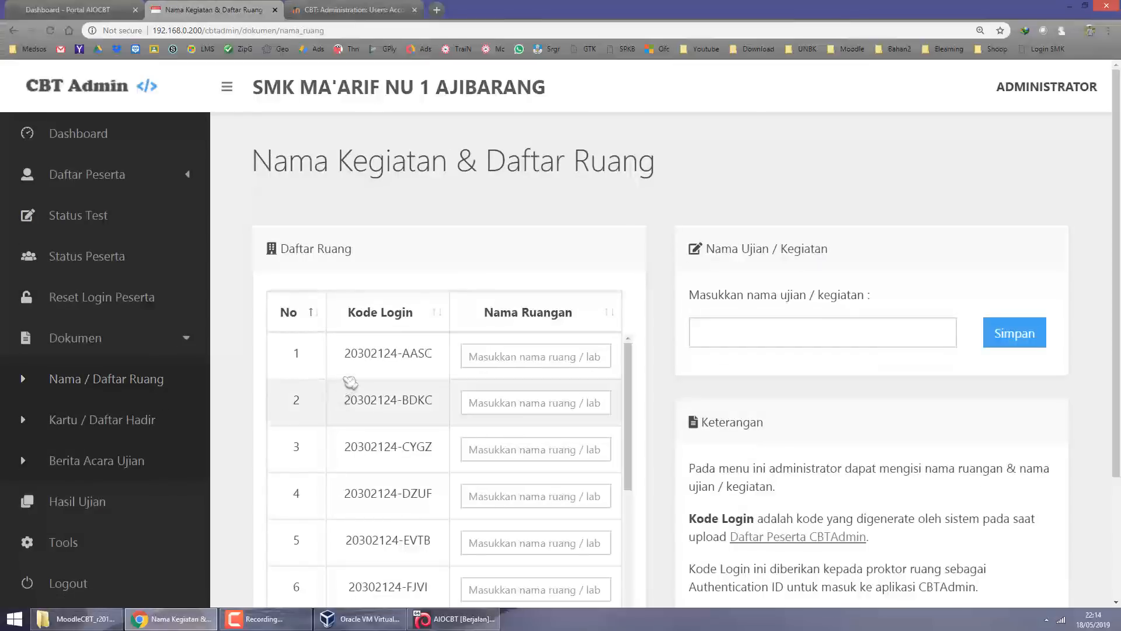
scroll(245, 360, "down", 3)
scroll(342, 355, "down", 4)
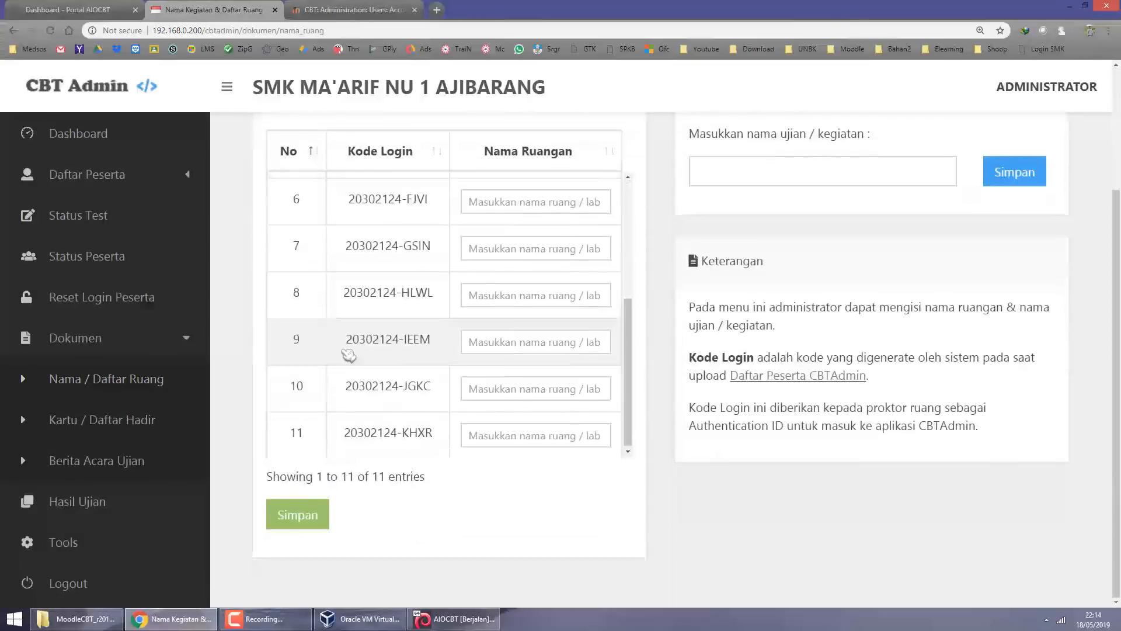
scroll(345, 355, "up", 4)
scroll(348, 357, "up", 3)
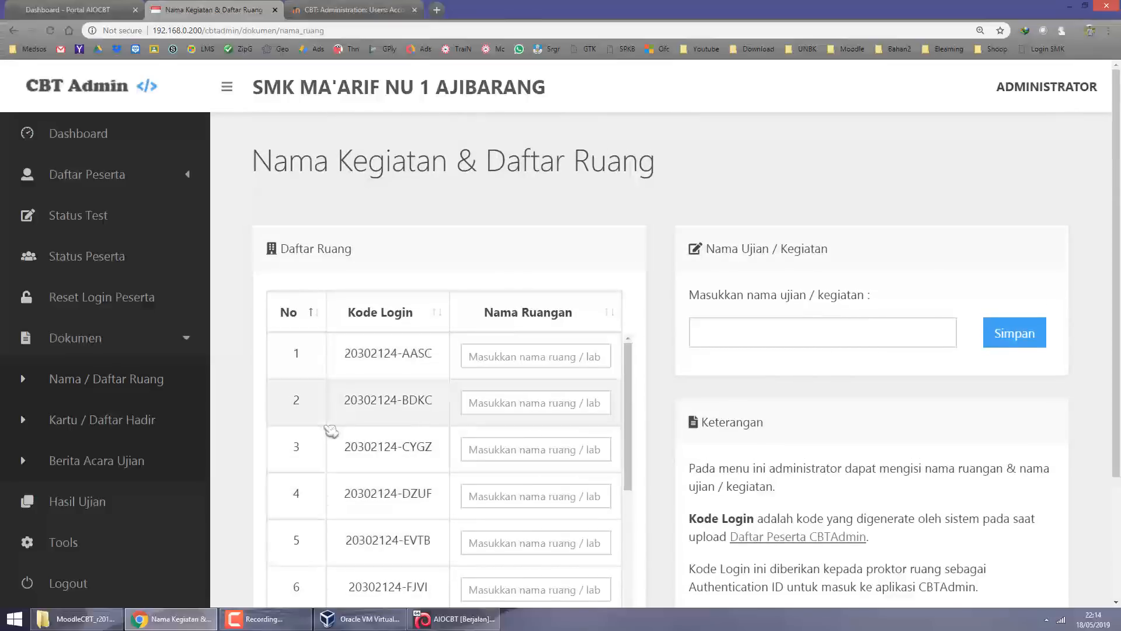
scroll(331, 431, "down", 4)
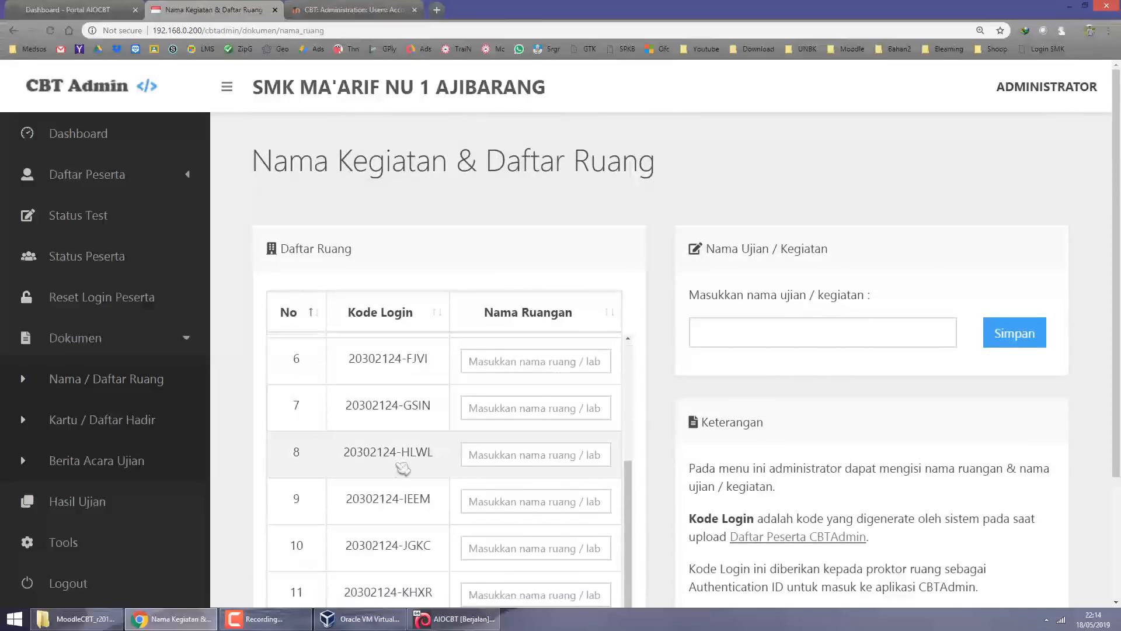
scroll(327, 450, "up", 4)
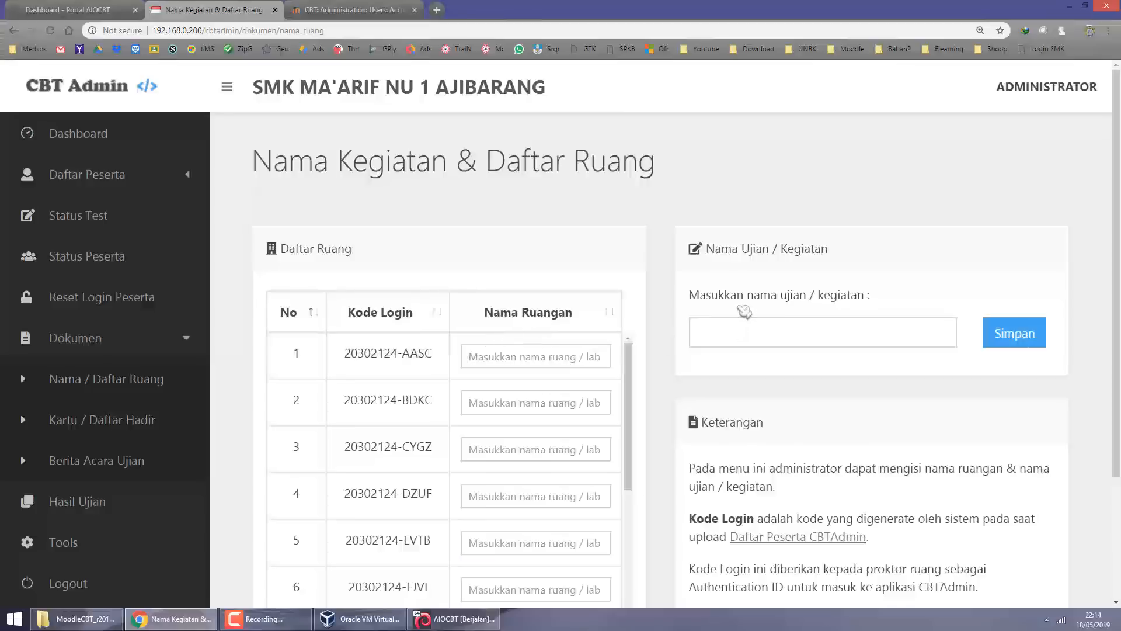
Set the exam name to PENILAIAN TENGAH SEMESTER (PTS) and save it.
left_click_drag(726, 310, 809, 312)
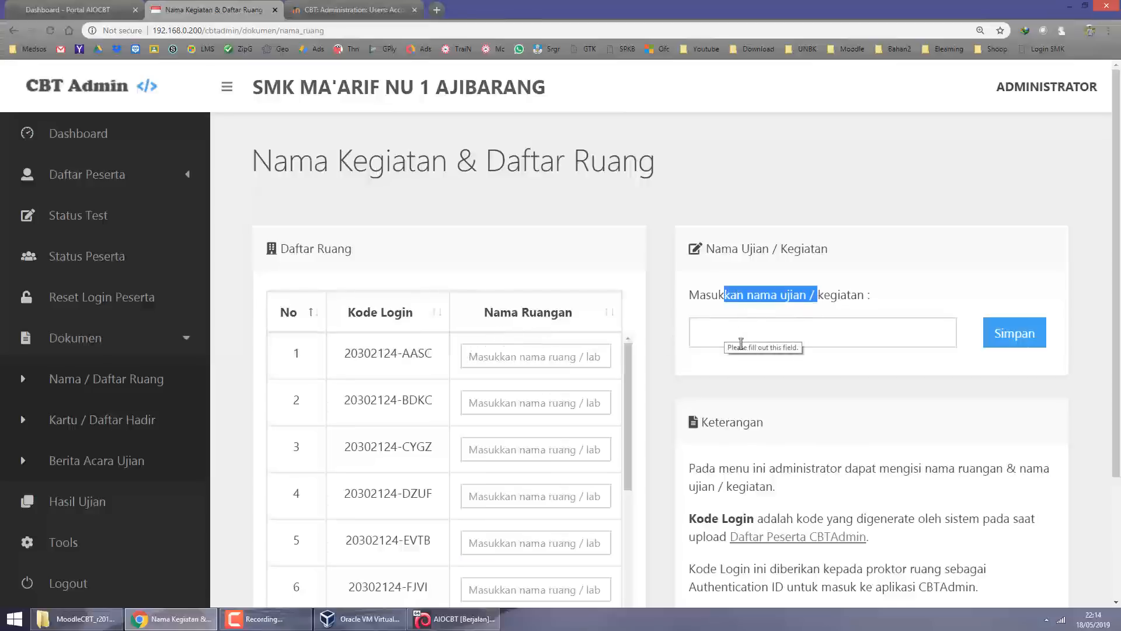
left_click(725, 338)
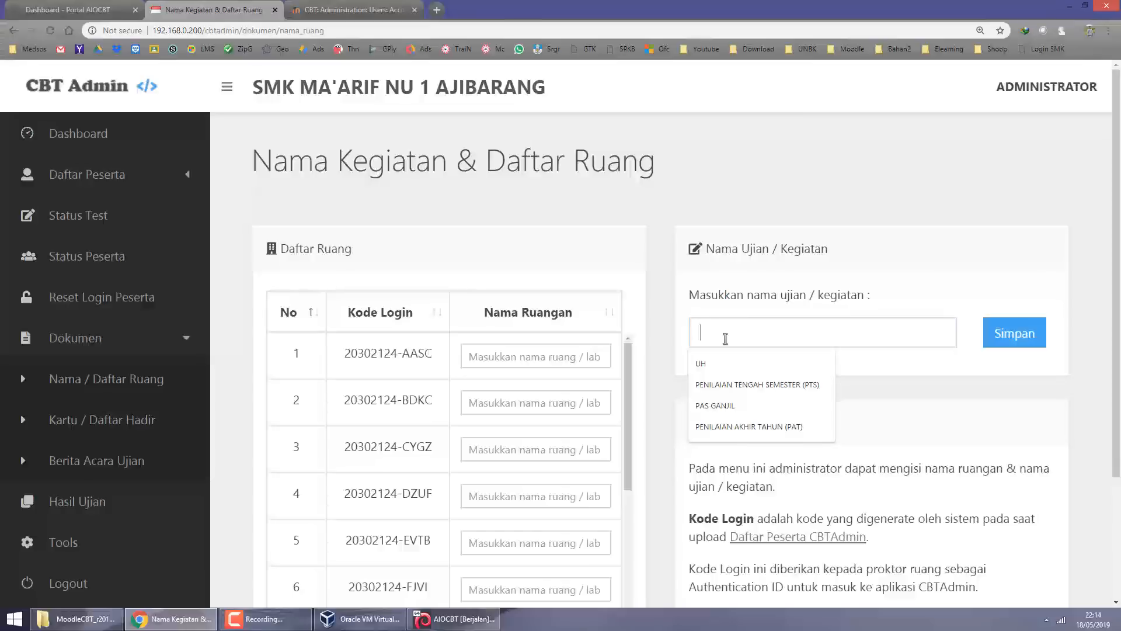
left_click(744, 384)
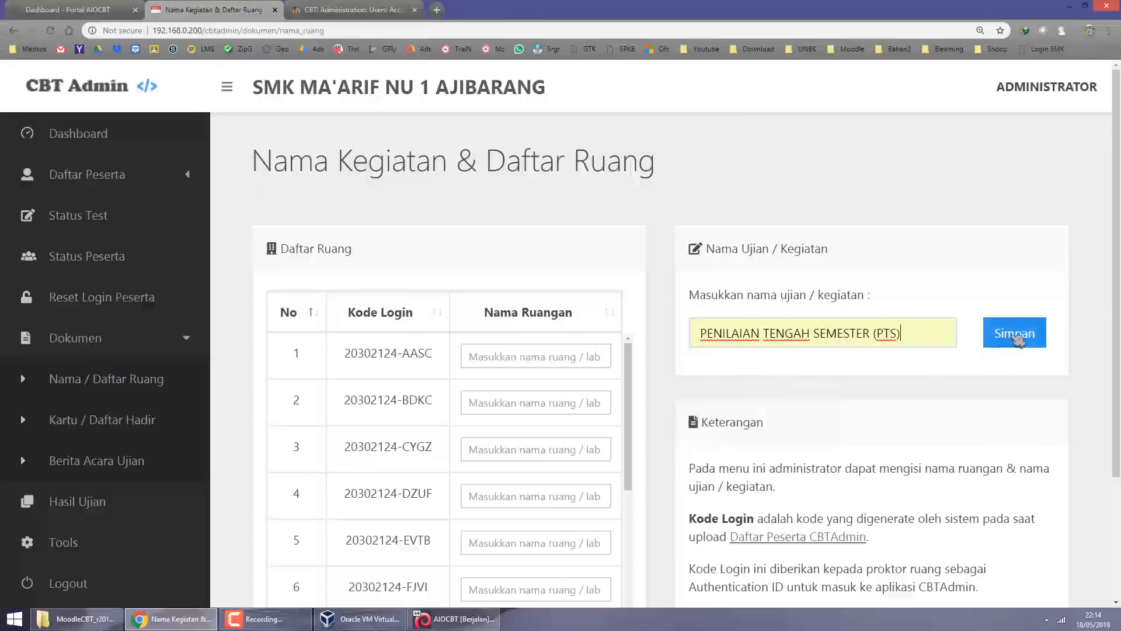
left_click(1016, 336)
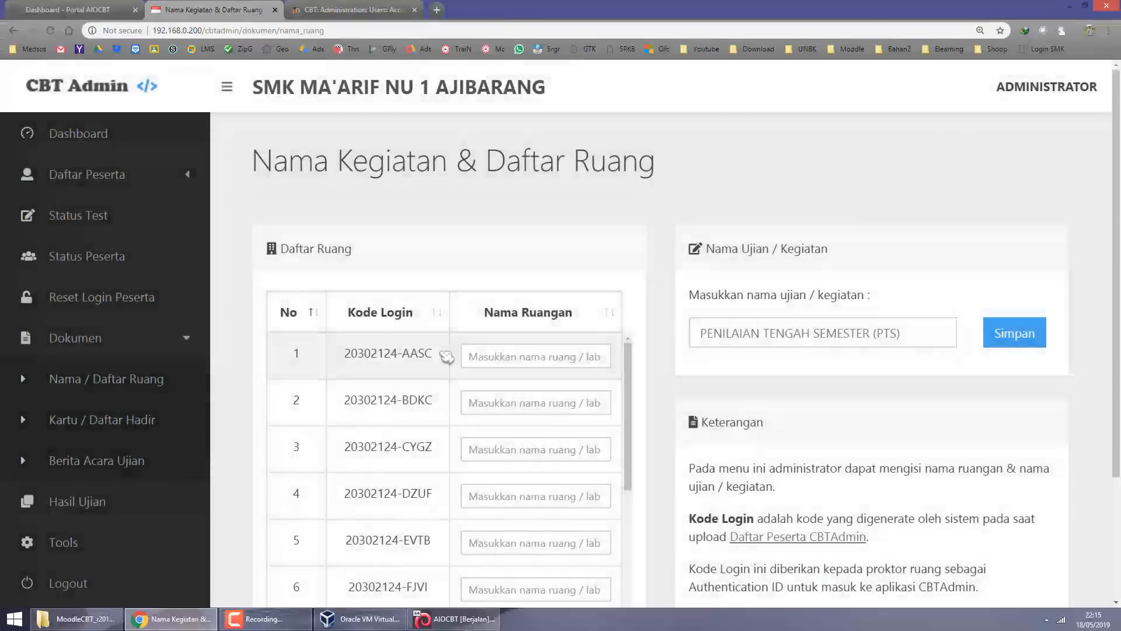
Name the eleven rooms 1 to 11 in list order and save the room list.
left_click(497, 349)
type("1")
key("Tab")
type("2")
key("Tab")
type("3")
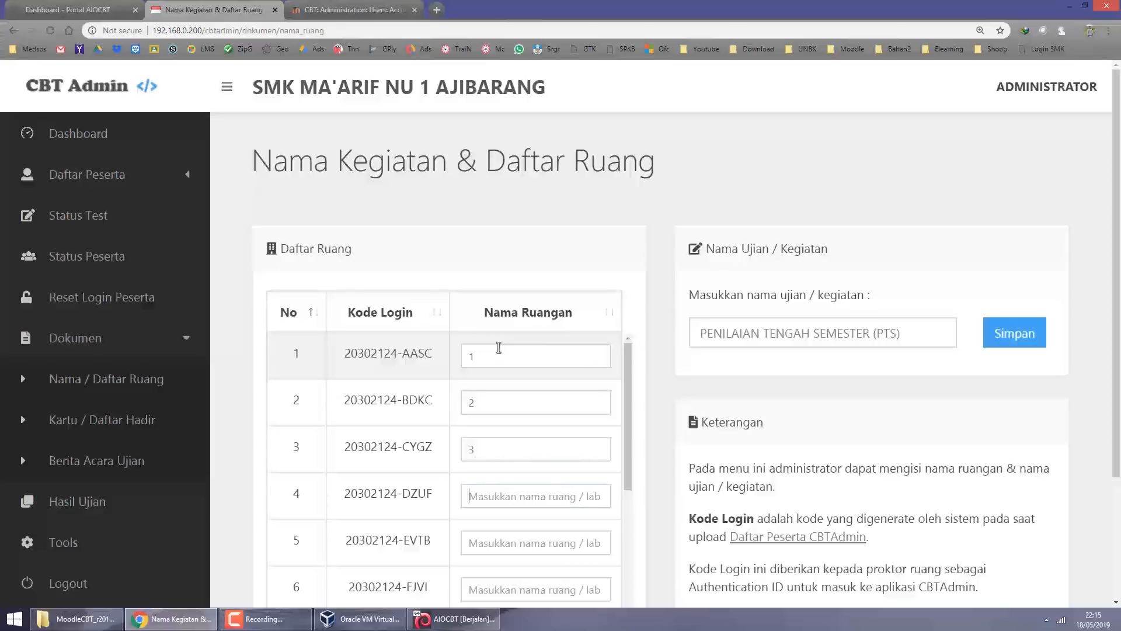
key("Tab")
type("4")
key("Tab")
type("5")
key("Tab")
type("6")
key("Tab")
type("7")
key("Tab")
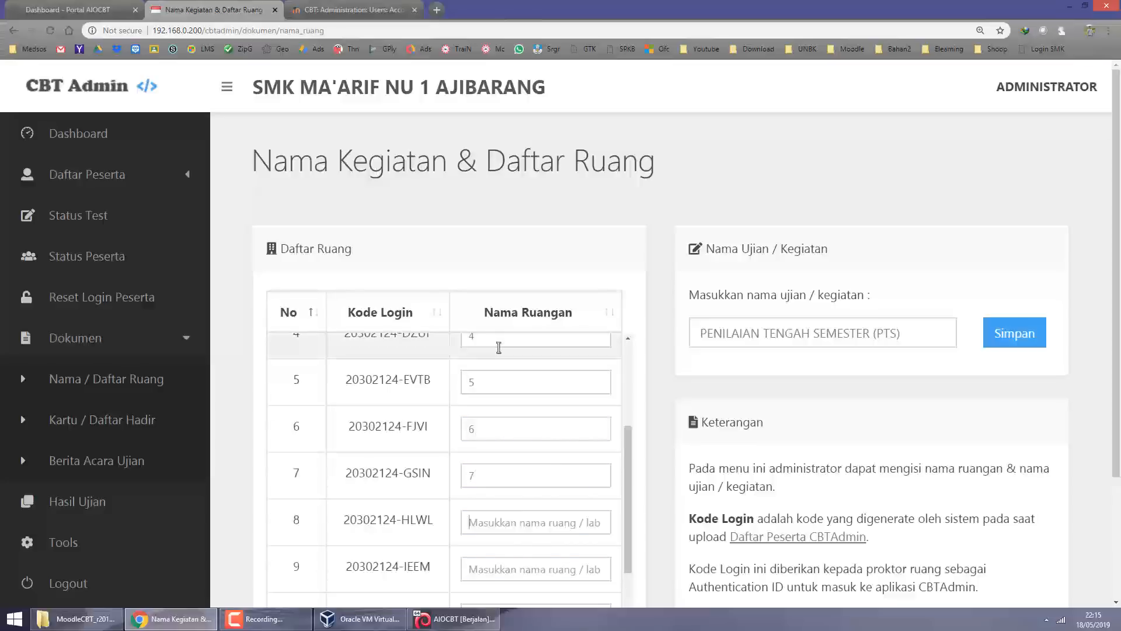
type("8")
key("Tab")
type("9")
key("Tab")
type("10")
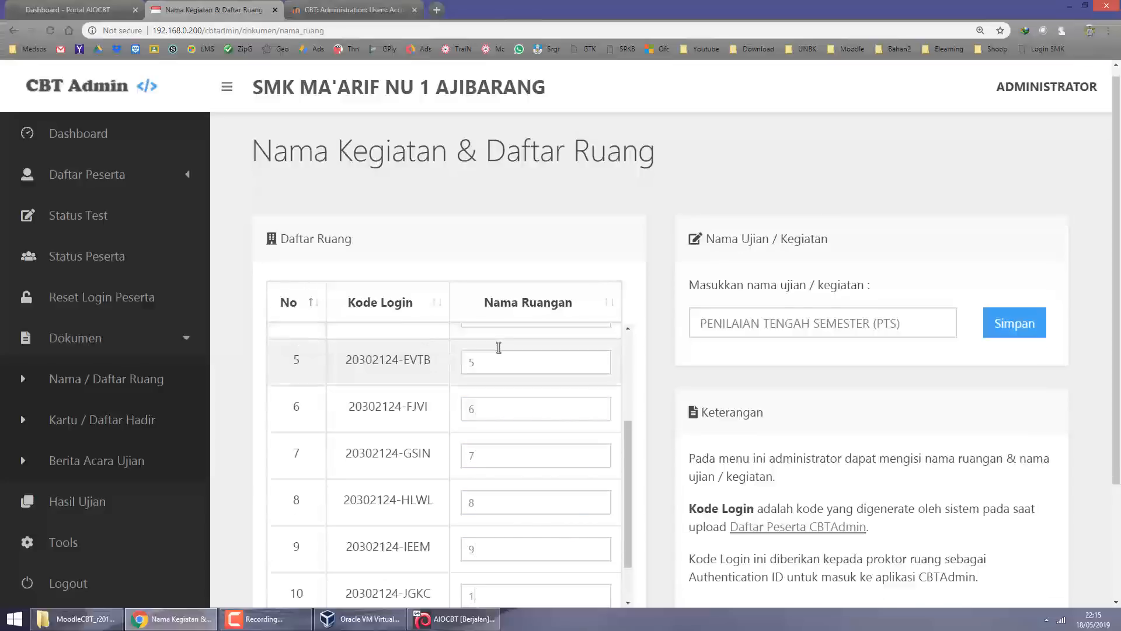
key("Tab")
type("1")
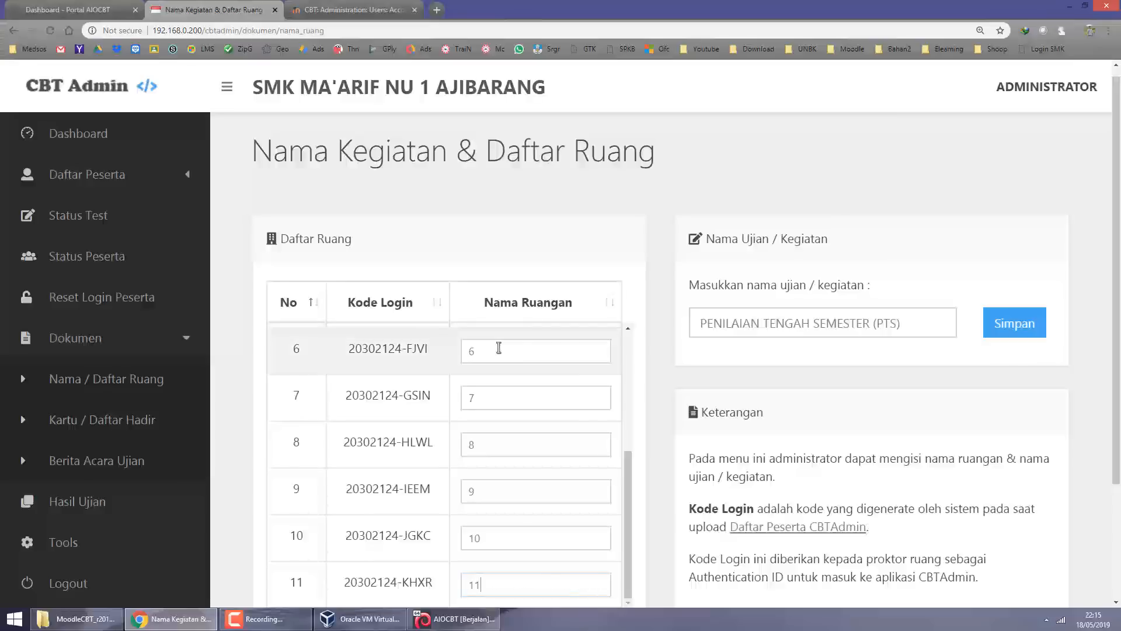
scroll(553, 422, "down", 3)
type("1")
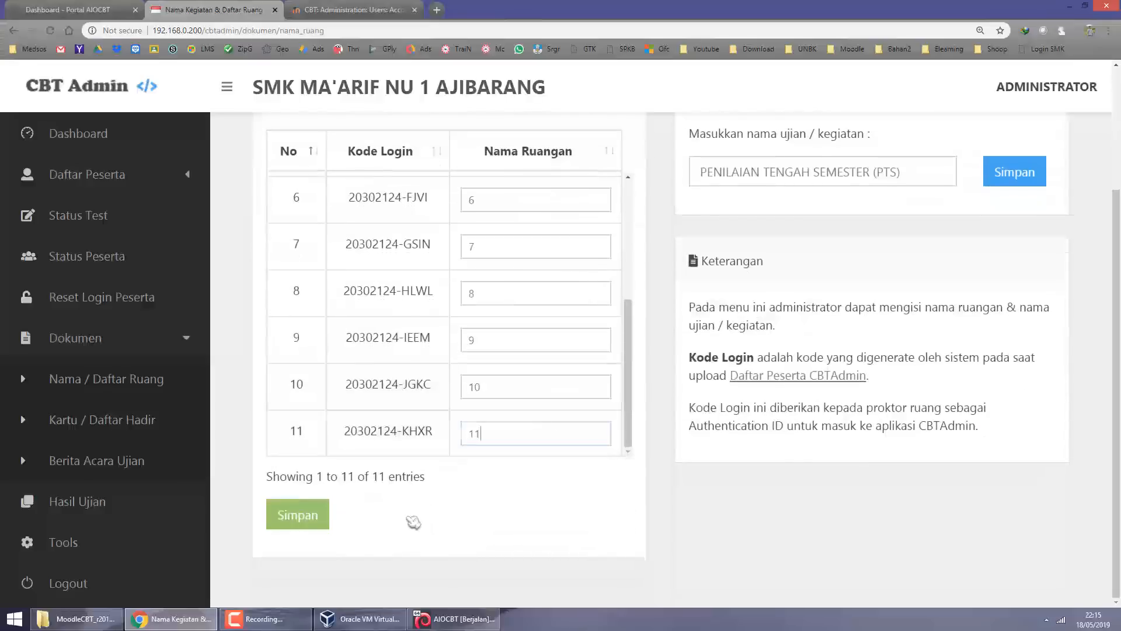
left_click(309, 516)
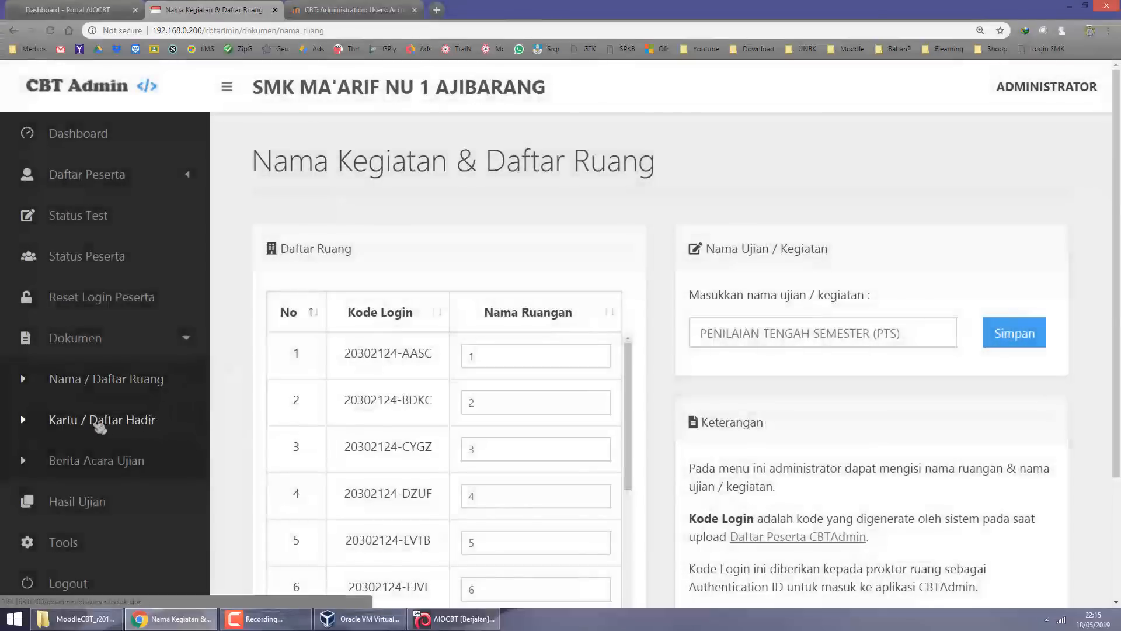
Open the Kartu / Daftar Hadir page and preview the participant cards (KP) of room 1, Grup Sesi 1, checking room and session.
left_click(95, 423)
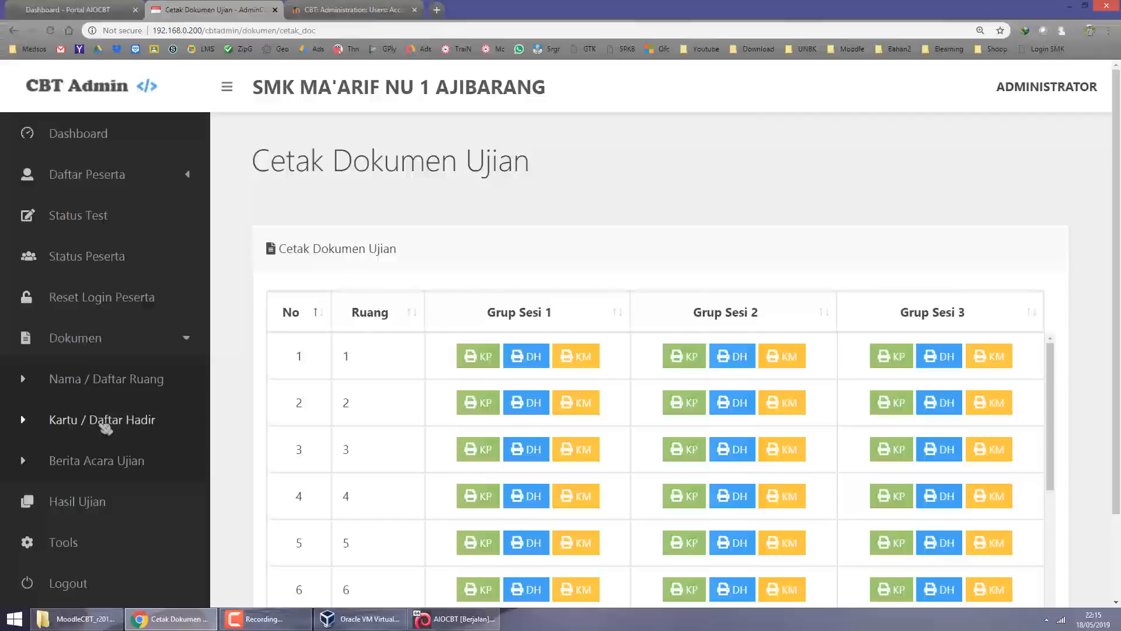
left_click(516, 318)
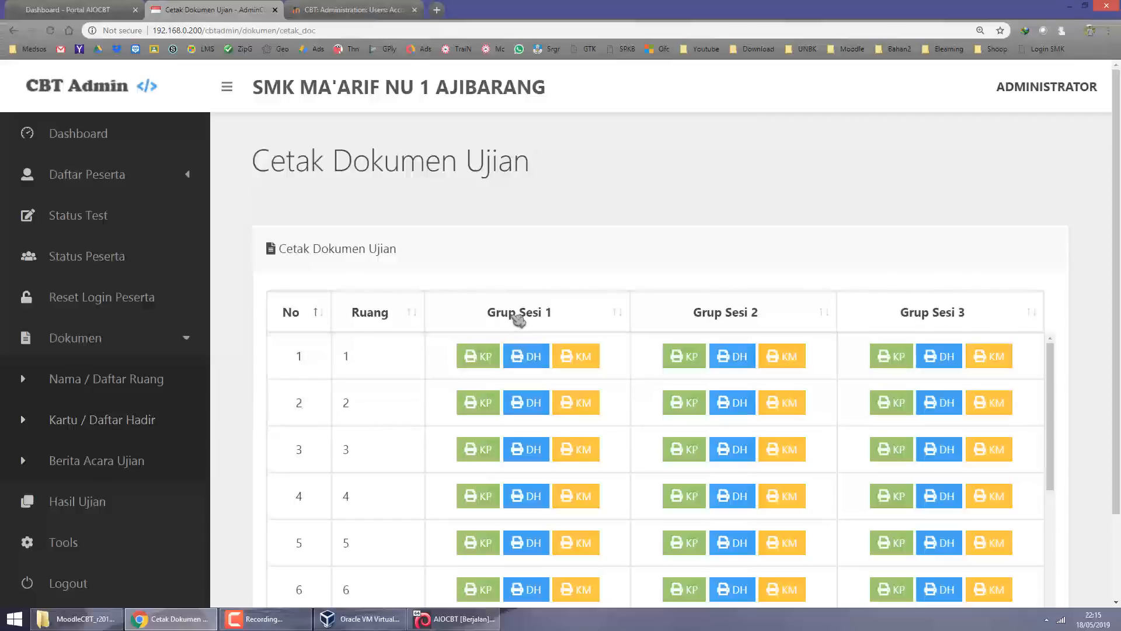
left_click(966, 315)
left_click(483, 359)
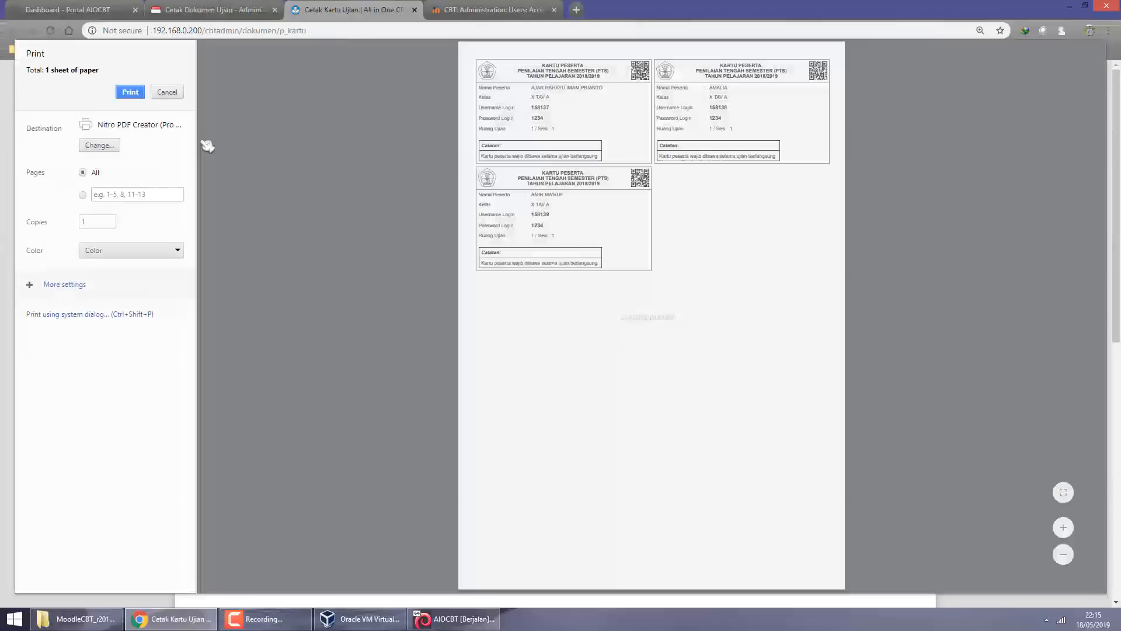
scroll(524, 191, "up", 3)
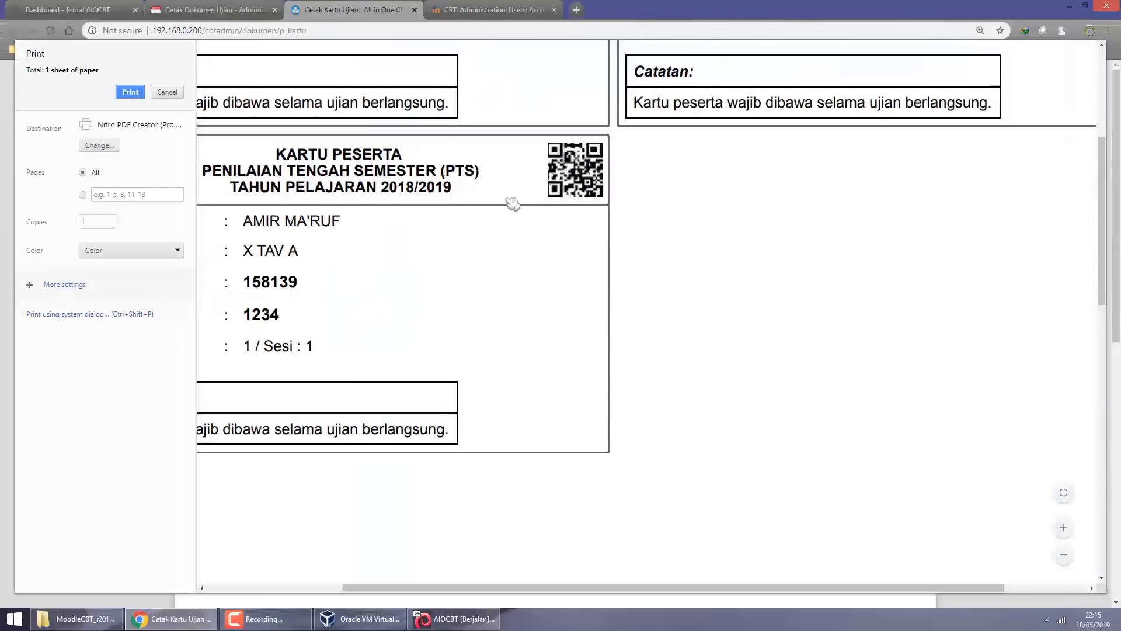
scroll(514, 200, "down", 3)
scroll(522, 211, "up", 2)
scroll(502, 206, "up", 2)
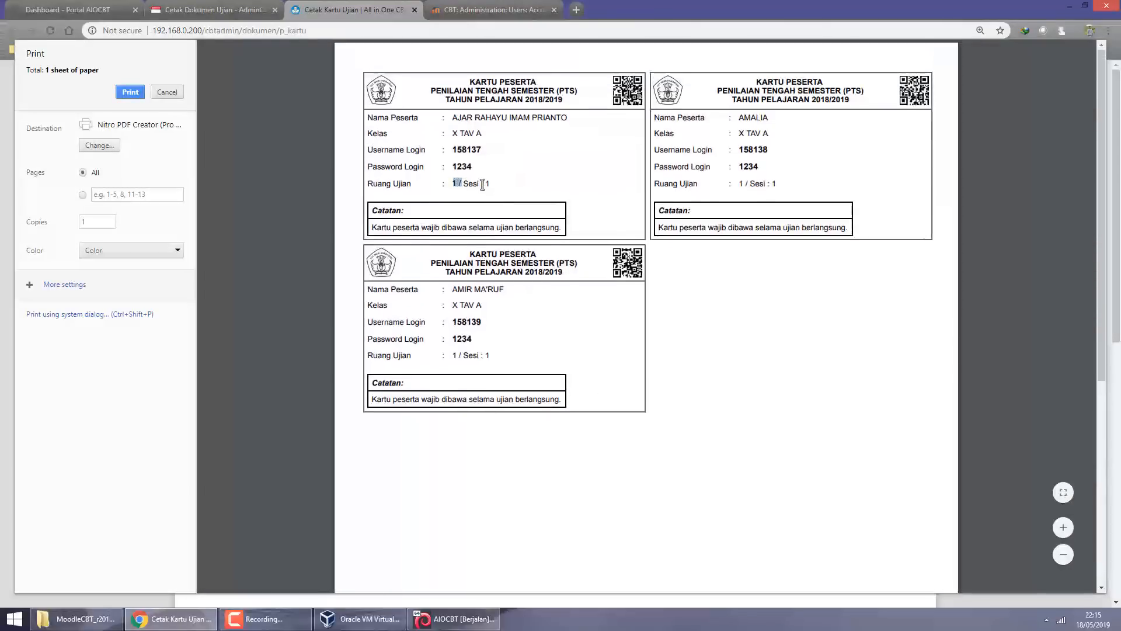
left_click(414, 10)
Preview the participant cards of room 1, Grup Sesi 2, cancel printing, and check the session number before closing them.
left_click(692, 357)
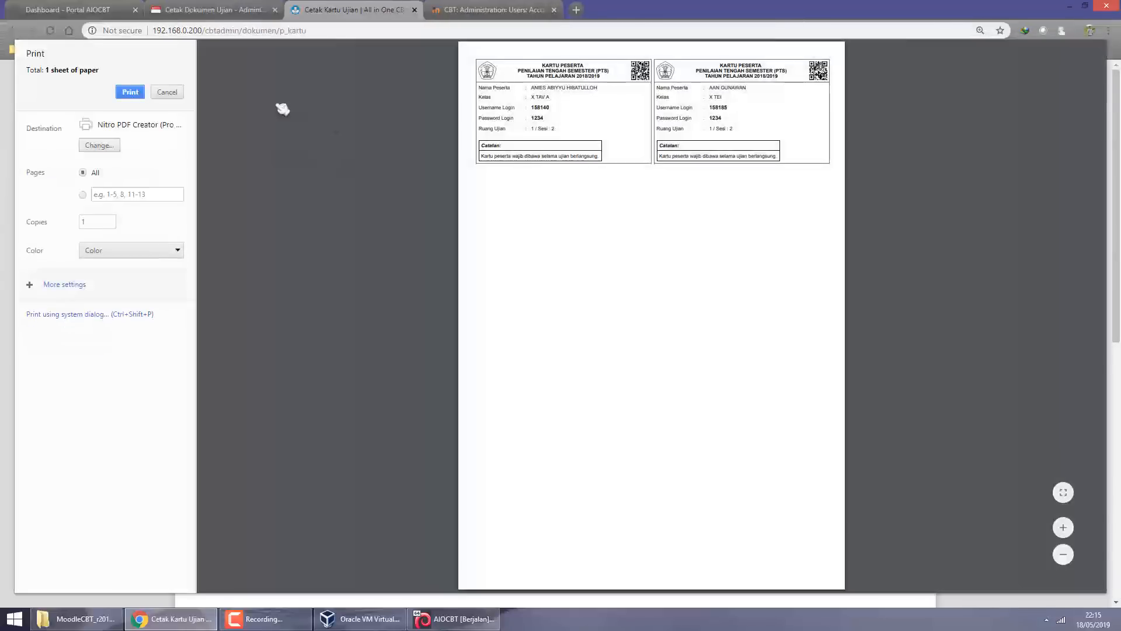
left_click(167, 92)
left_click_drag(319, 245, 369, 244)
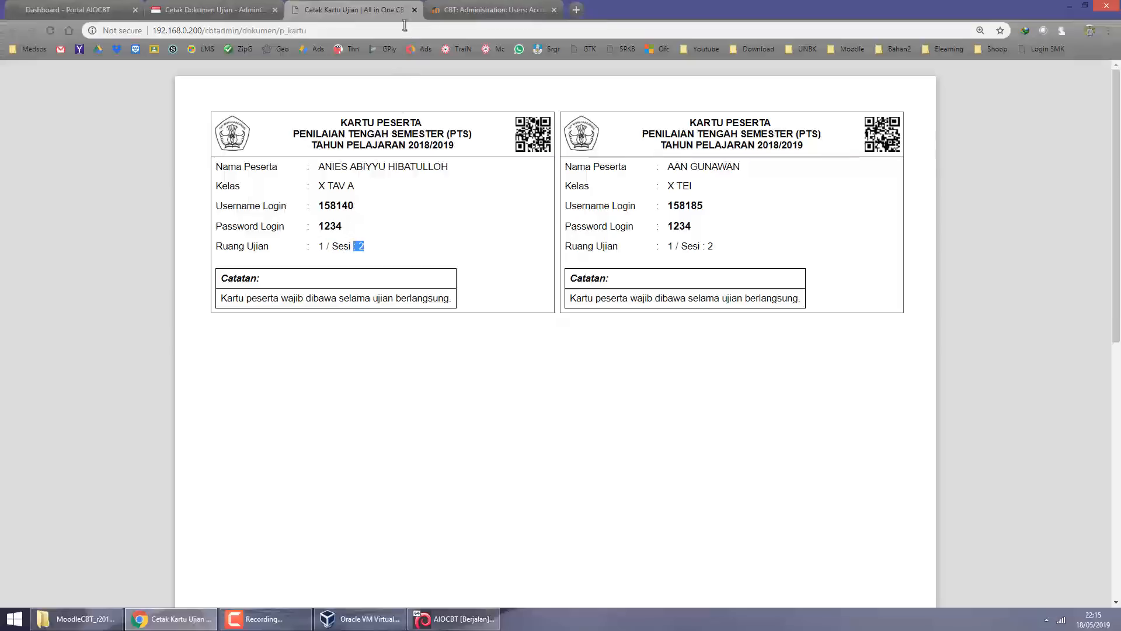
left_click(415, 10)
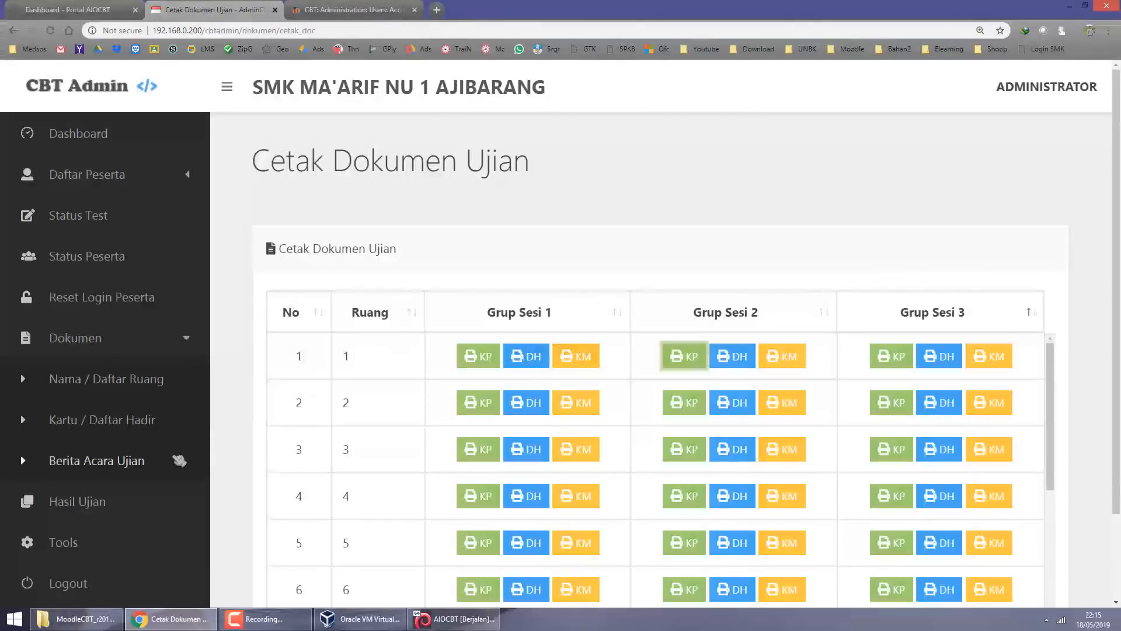
Open the Berita Acara Ujian page, try to create a new berita acara, and dismiss the dialog.
left_click(175, 461)
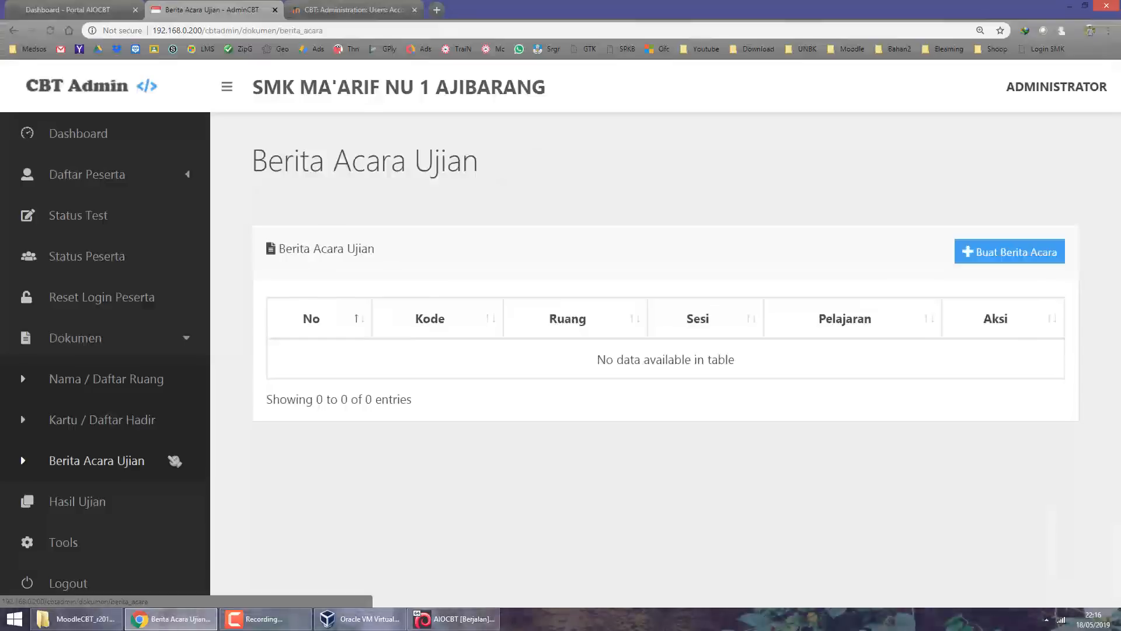
left_click(1010, 251)
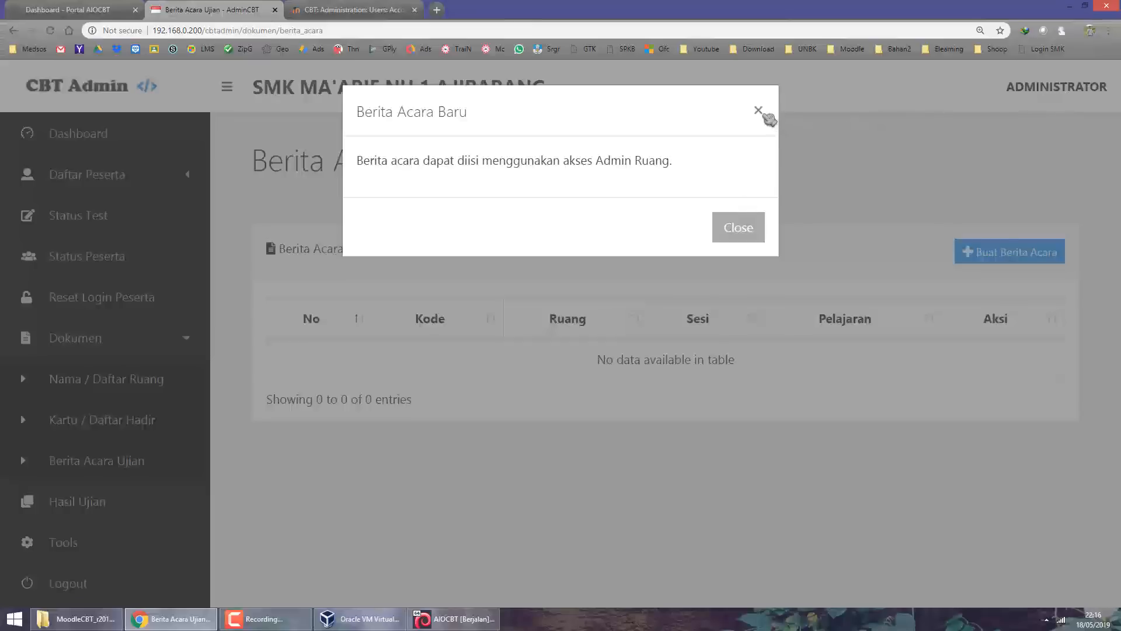
left_click(761, 113)
Return to the Nama / Daftar Ruang page and review the first room's login code and the room list.
left_click(161, 385)
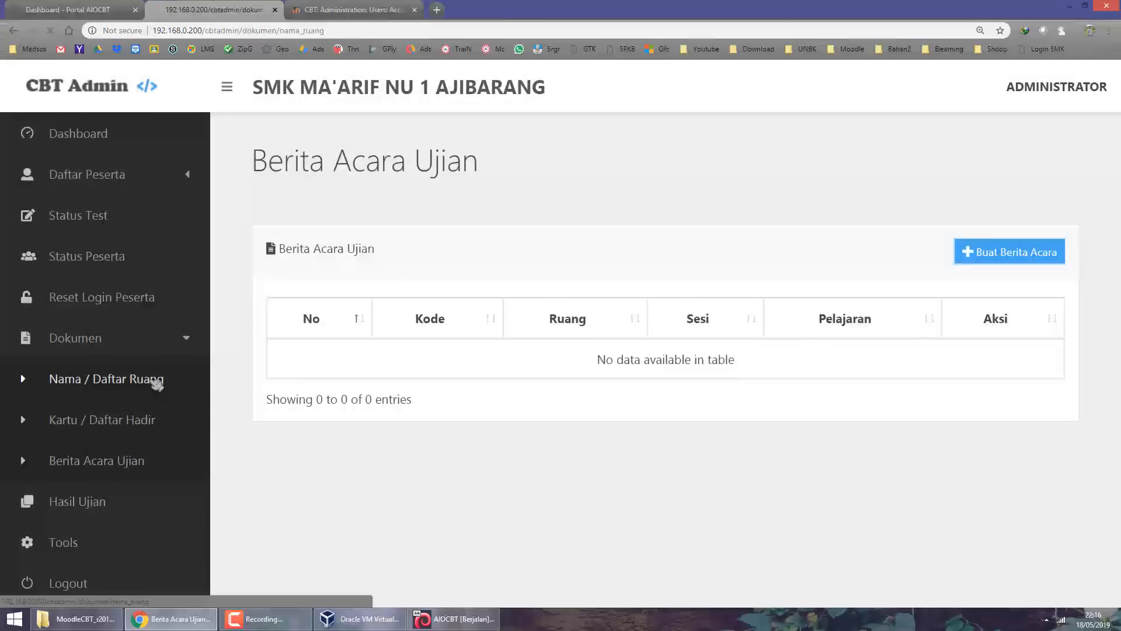
left_click_drag(345, 350, 436, 353)
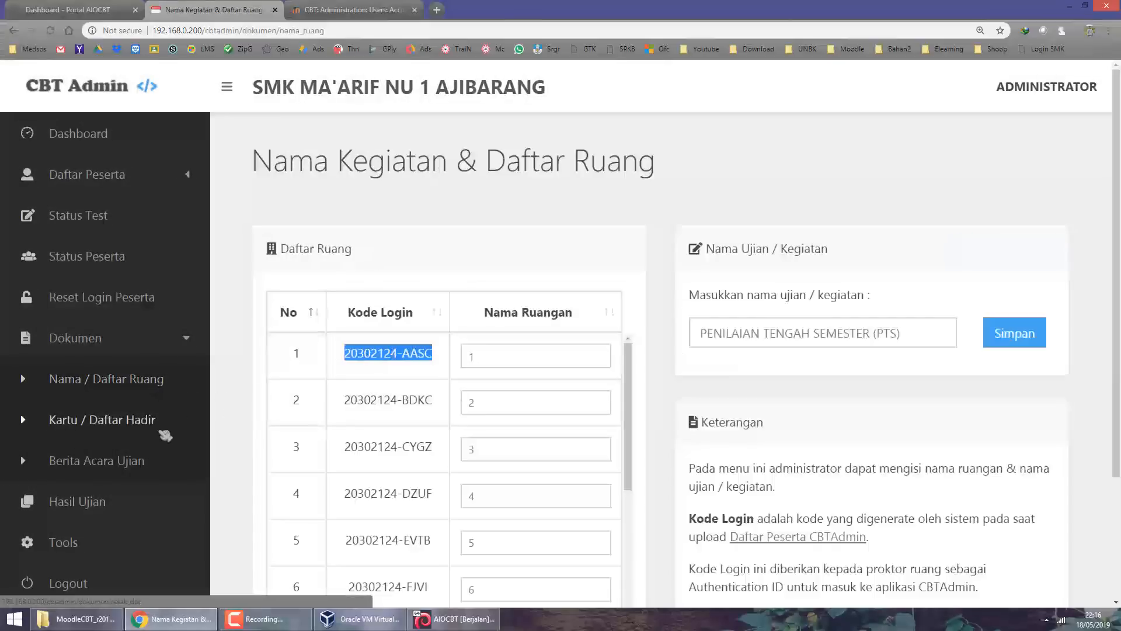
scroll(237, 438, "down", 3)
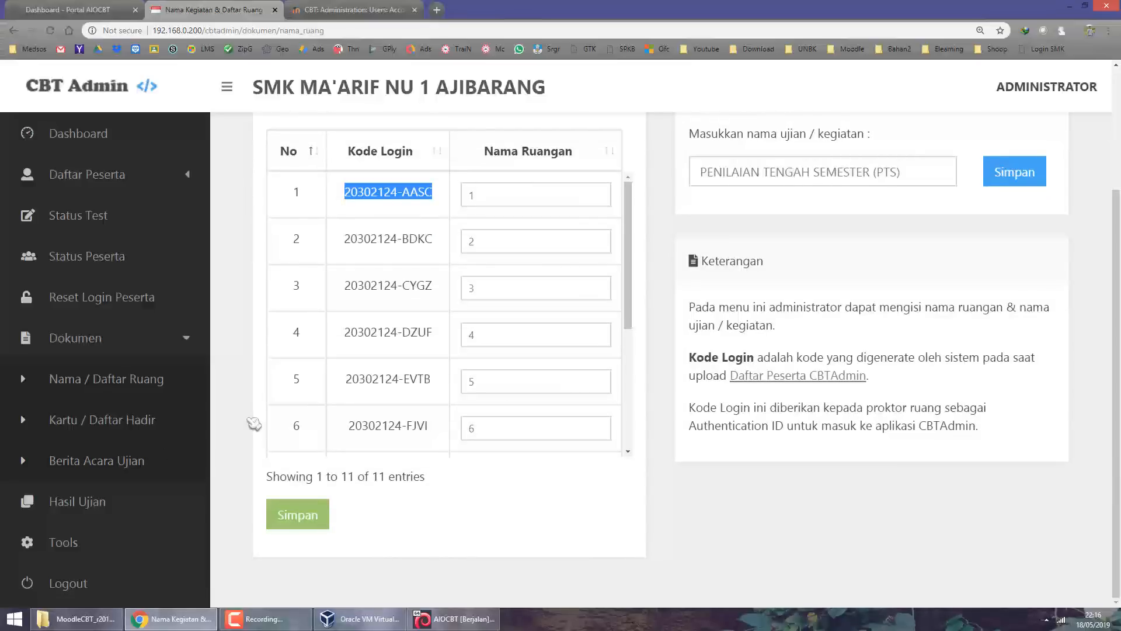
scroll(271, 424, "up", 3)
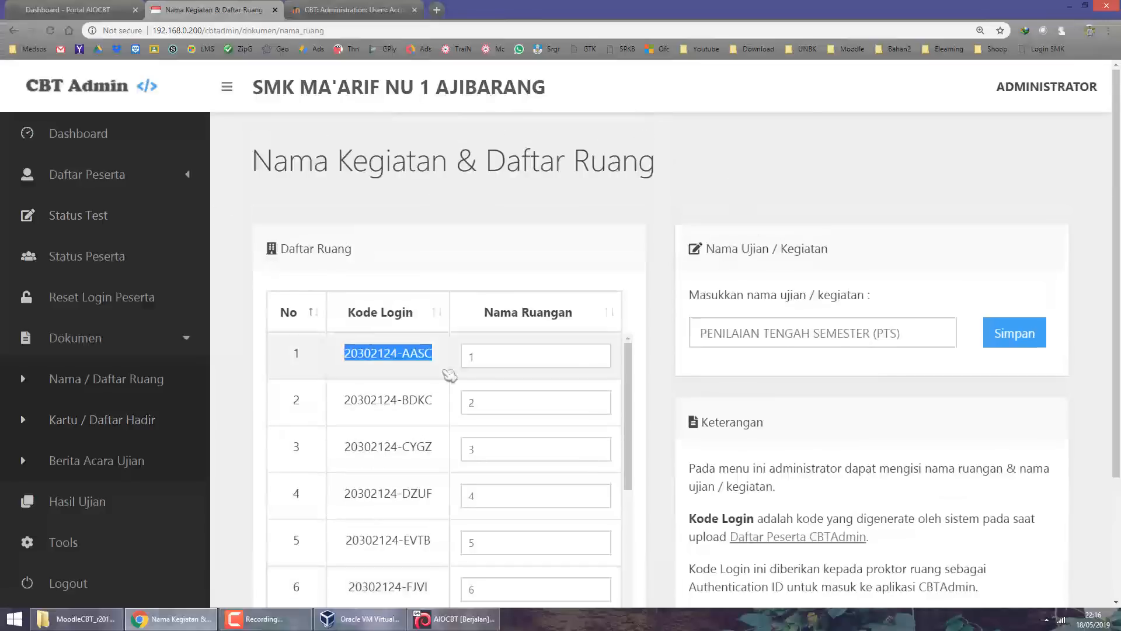
Open the Status Test page and show the available tests in Daftar Test.
left_click(132, 191)
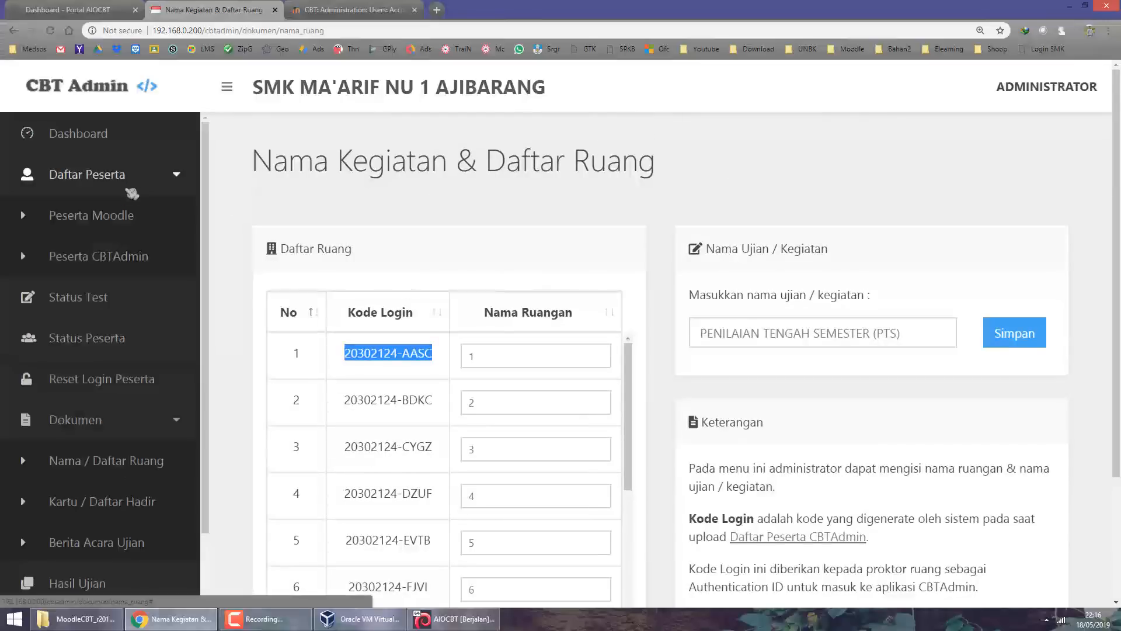
left_click(78, 296)
left_click(461, 338)
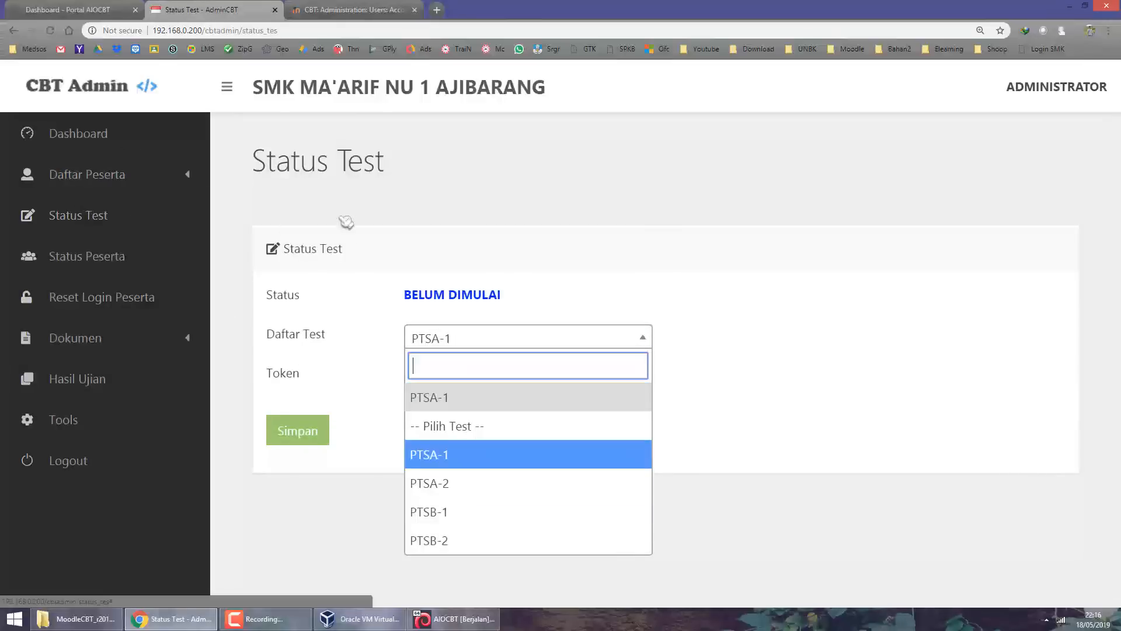
Leave the user upload results in Moodle for its Dashboard, then return to CBT Admin's Status Test page with PTSA-1 kept selected.
left_click(338, 13)
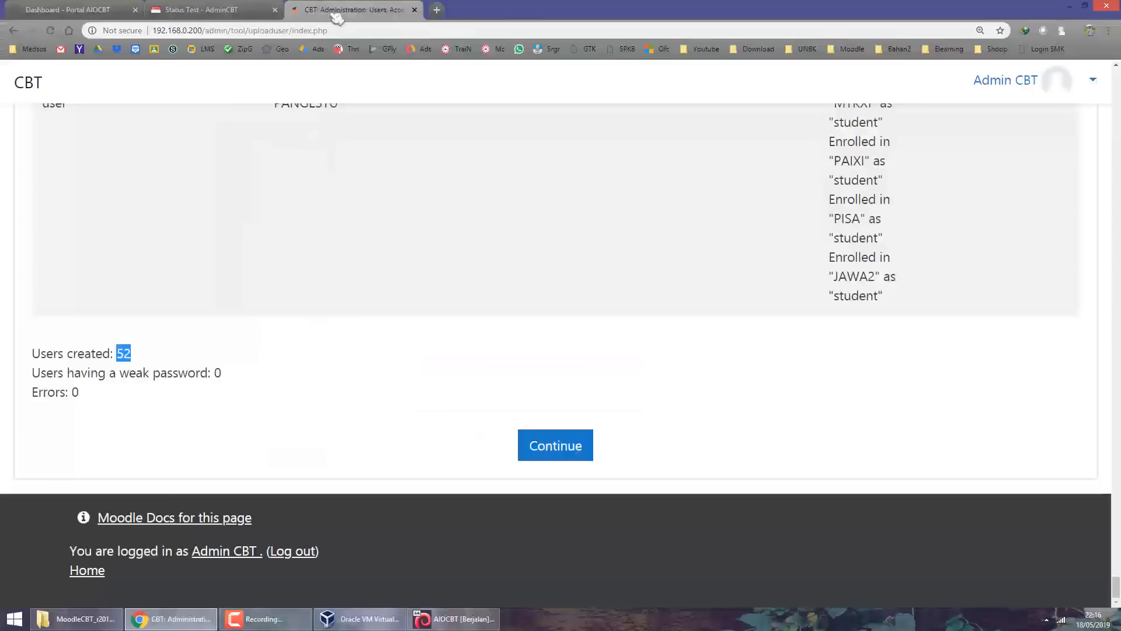
scroll(701, 265, "up", 10)
scroll(1031, 388, "down", 10)
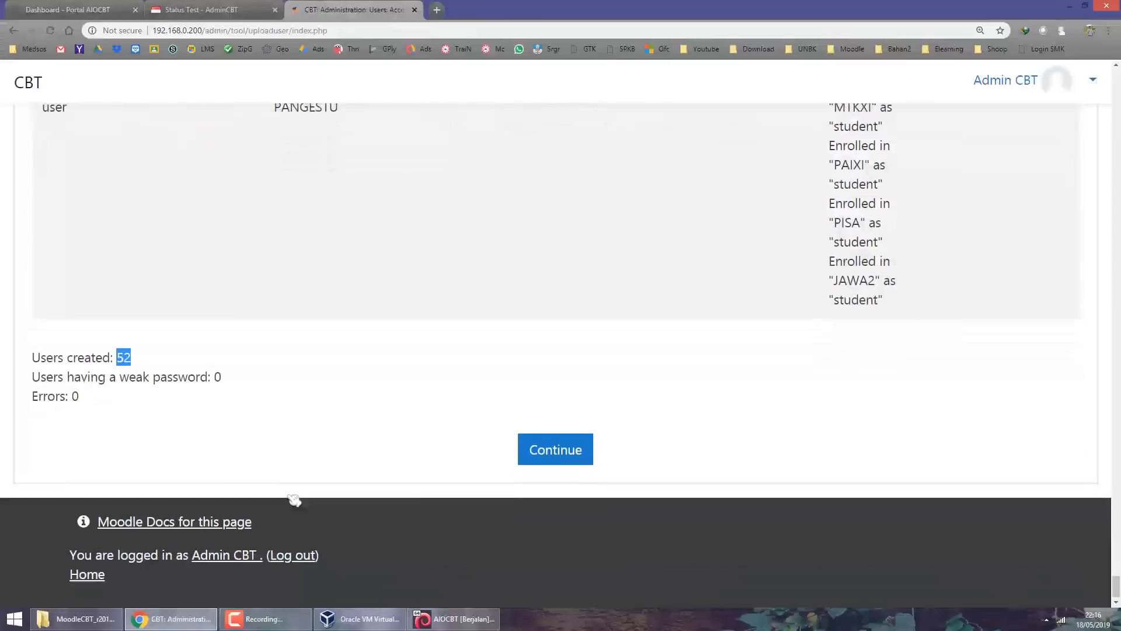
left_click(578, 449)
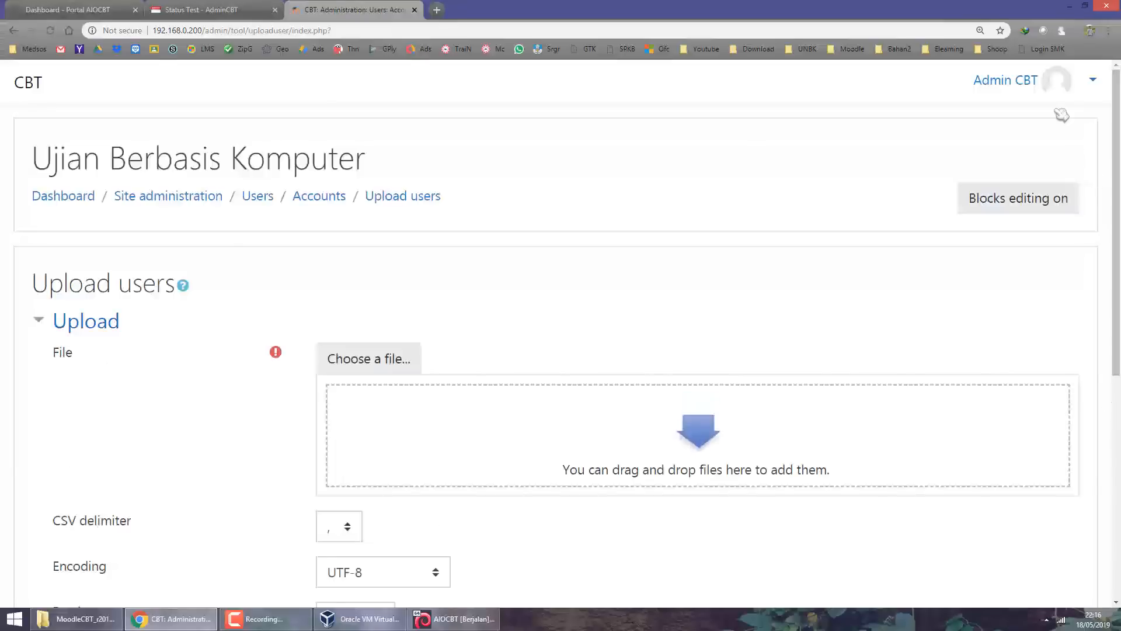
left_click(1036, 83)
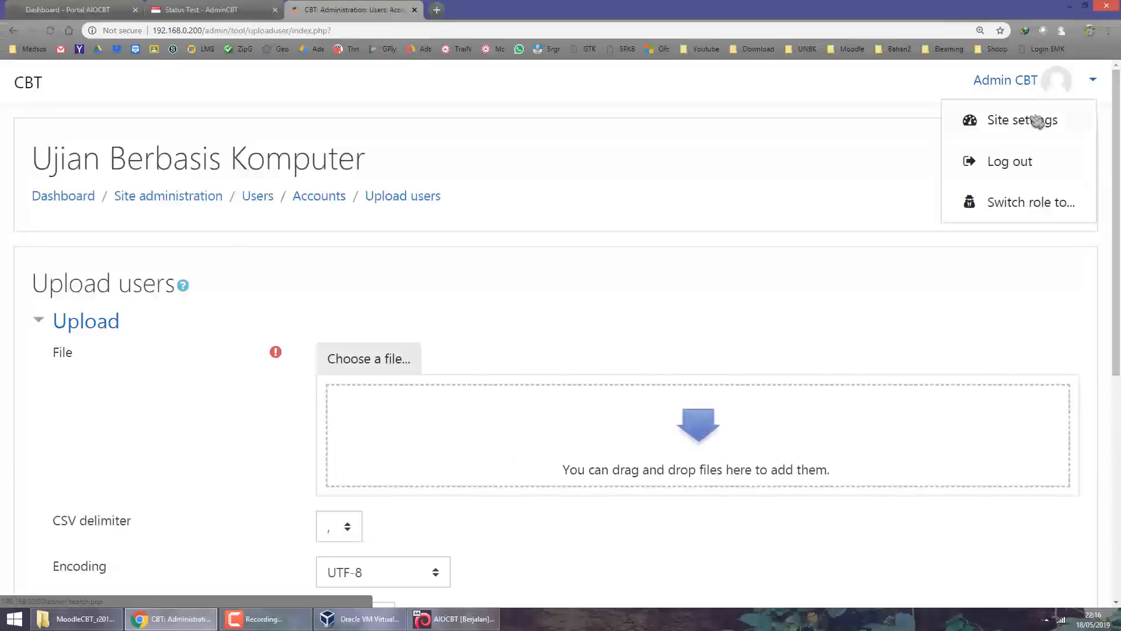
left_click(543, 142)
left_click(1018, 83)
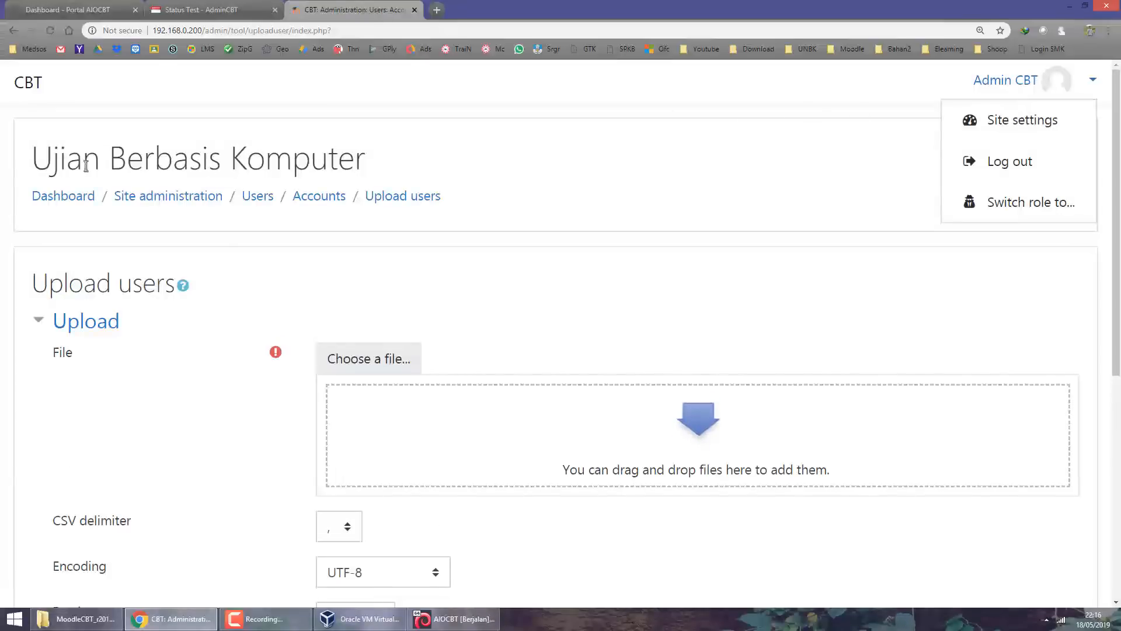
left_click(63, 196)
left_click(216, 12)
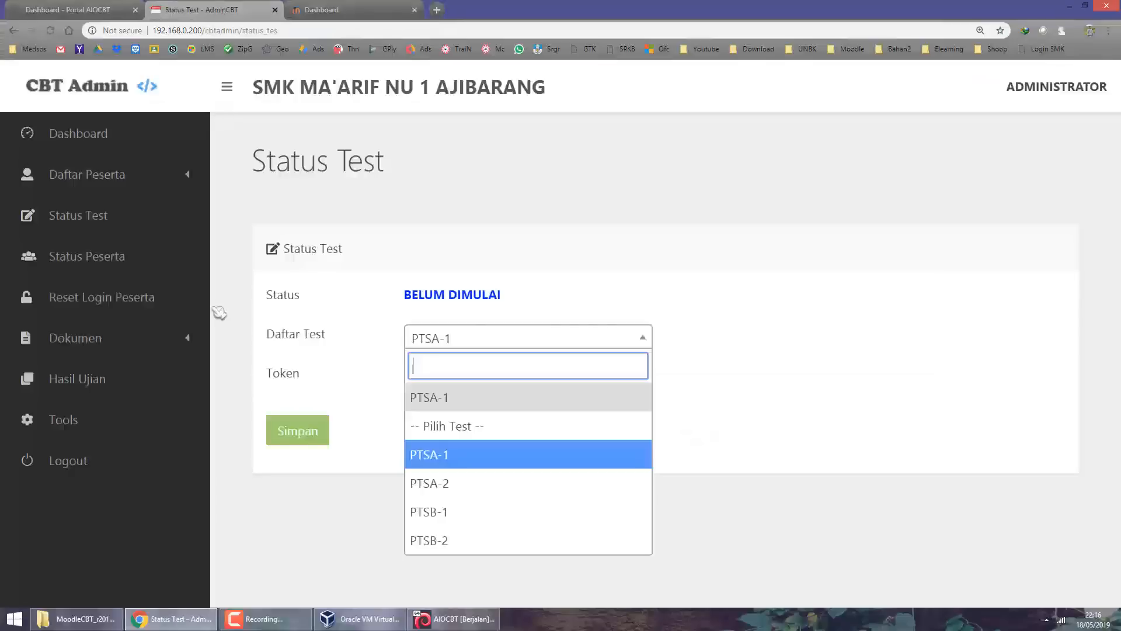
left_click(440, 199)
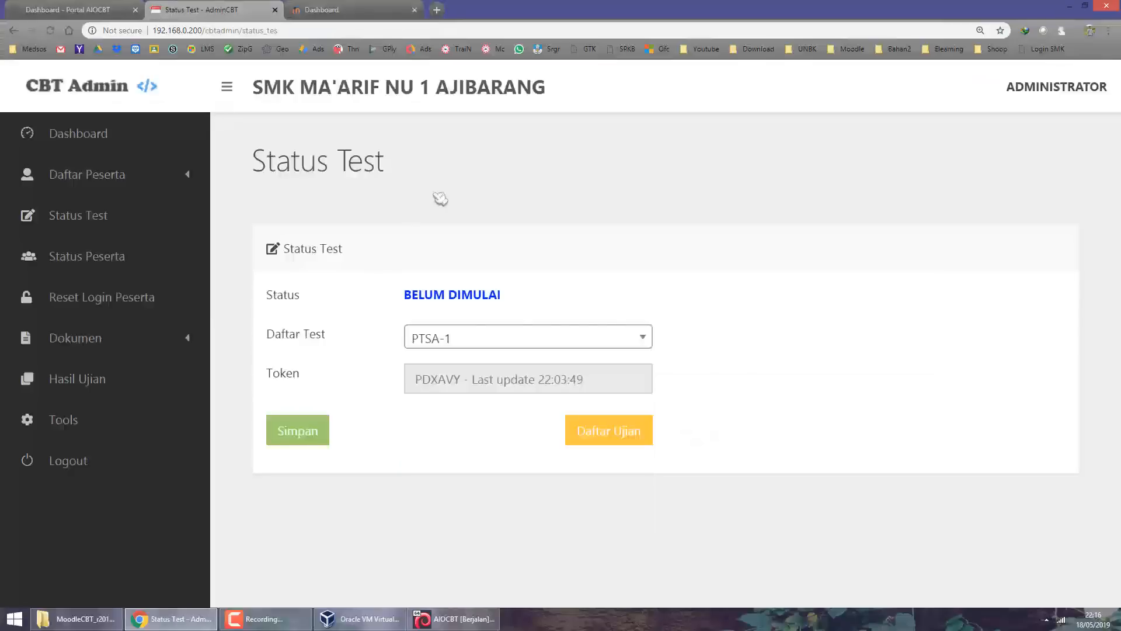